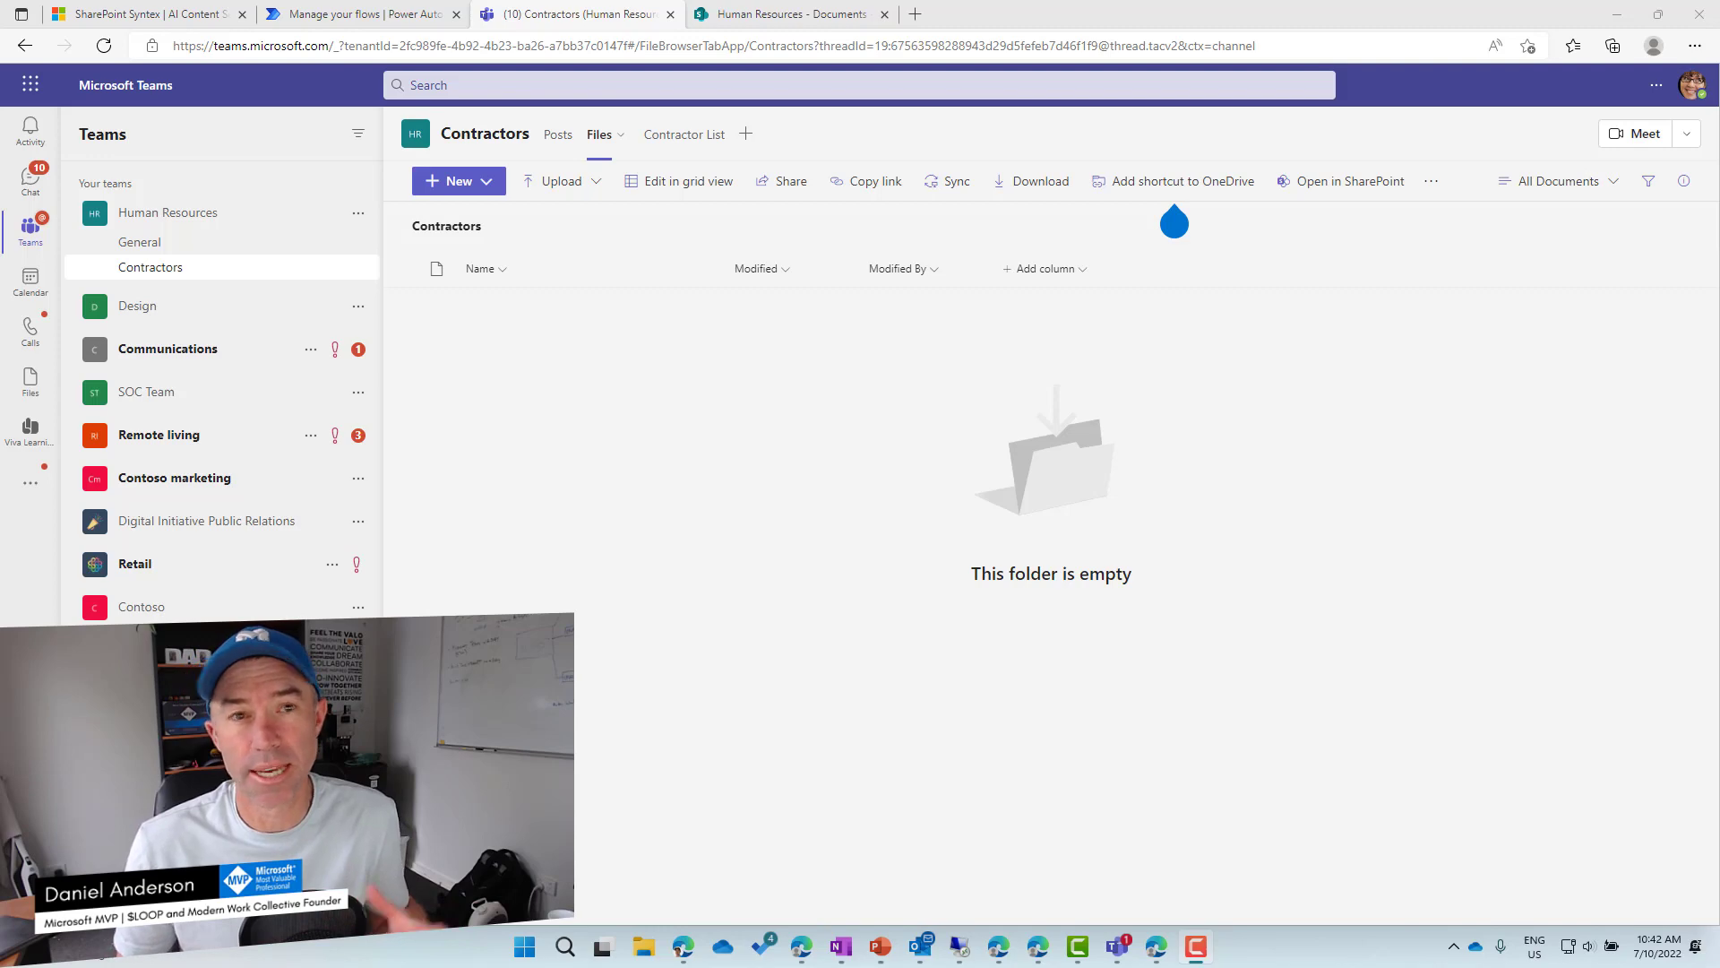
Switch to the SharePoint Syntex product page listing AU$6.90 per user/month pricing.
{"action": "left_click", "coordinate": [164, 13]}
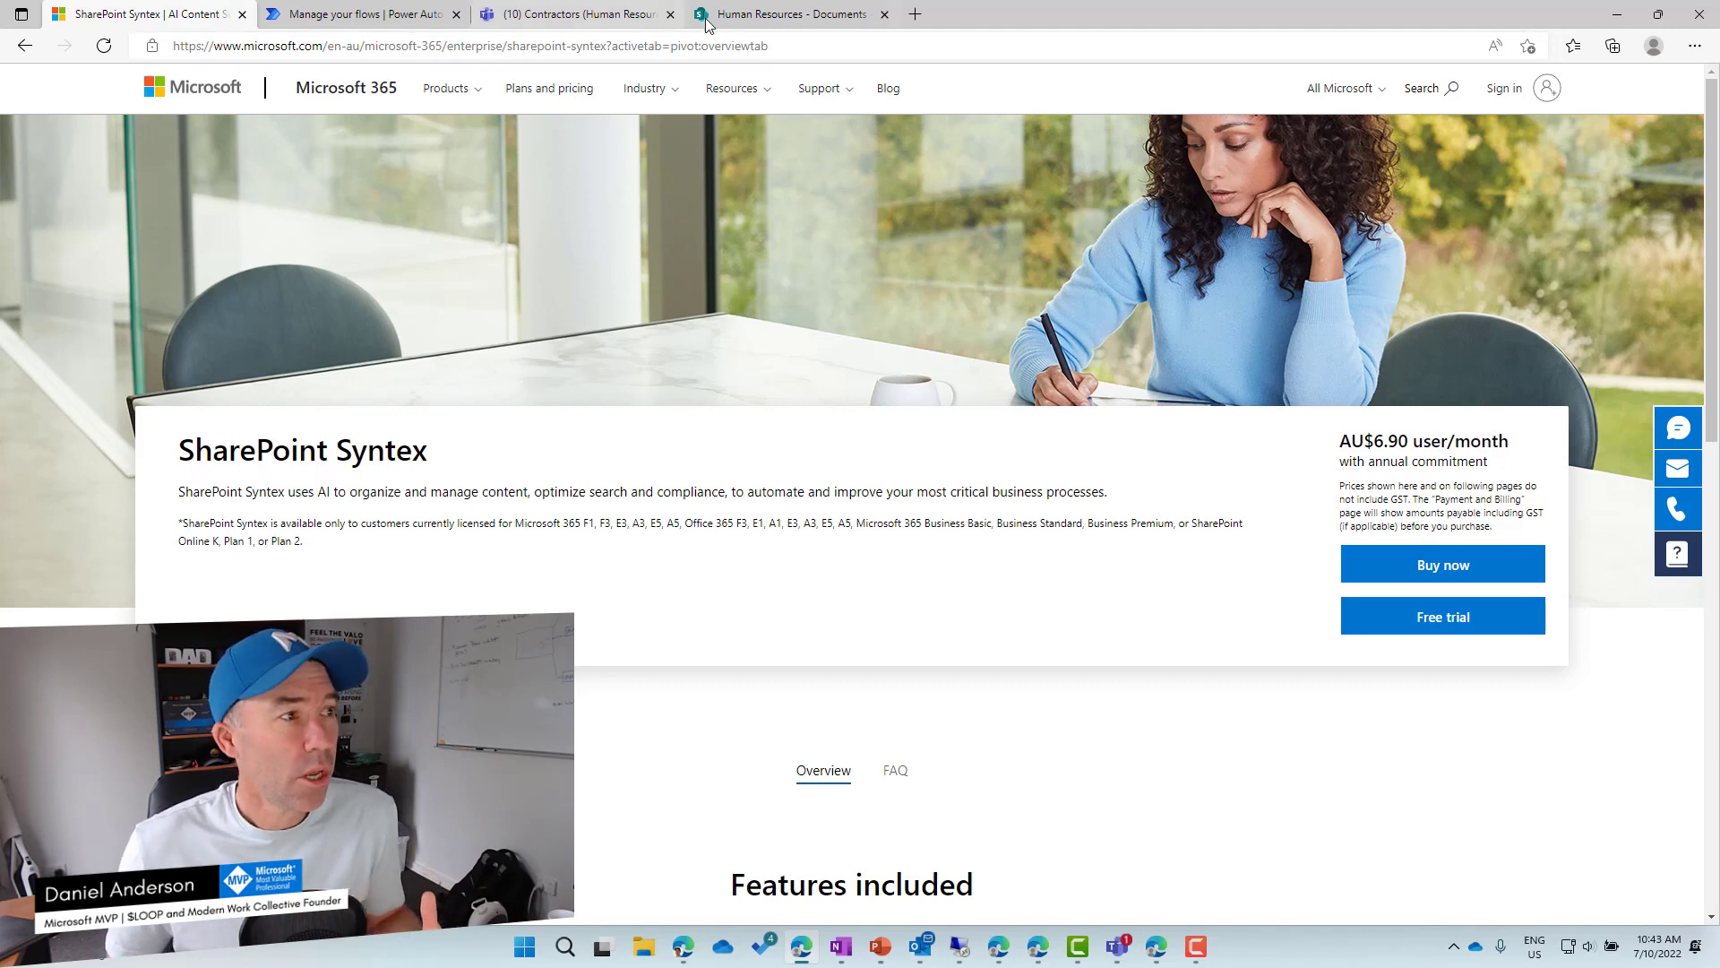
In Teams, open the Contractors channel's empty Contractor List after checking its Files tab.
{"action": "left_click", "coordinate": [597, 18]}
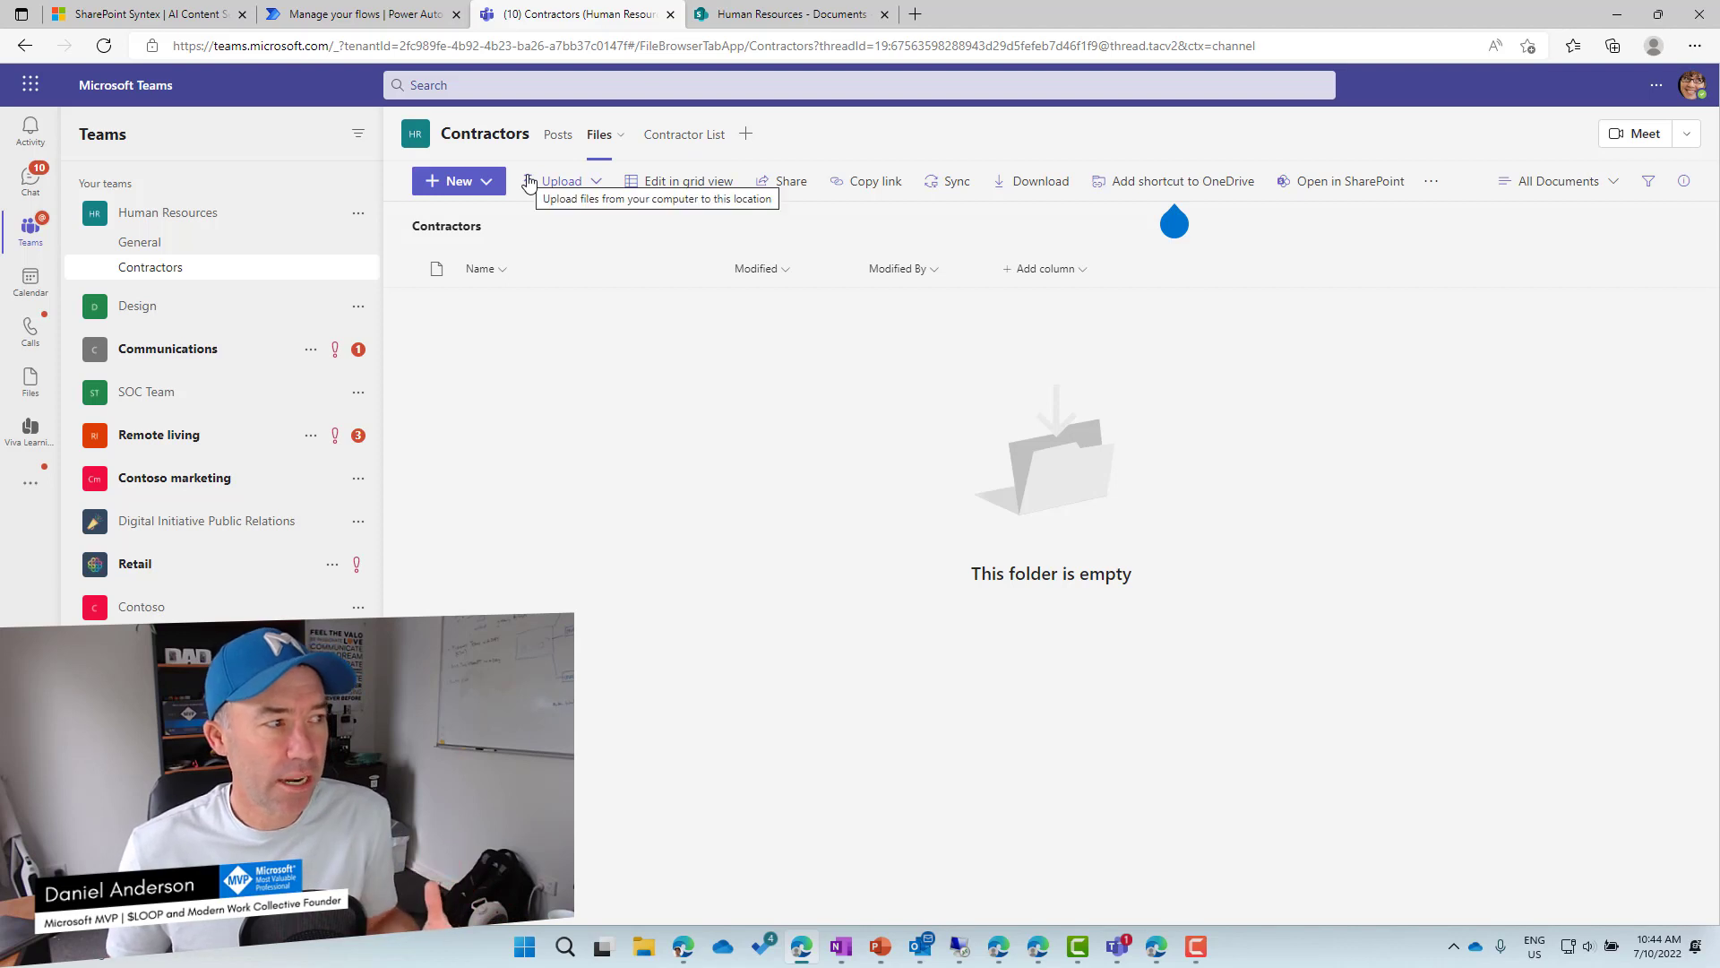
{"action": "left_click", "coordinate": [671, 143]}
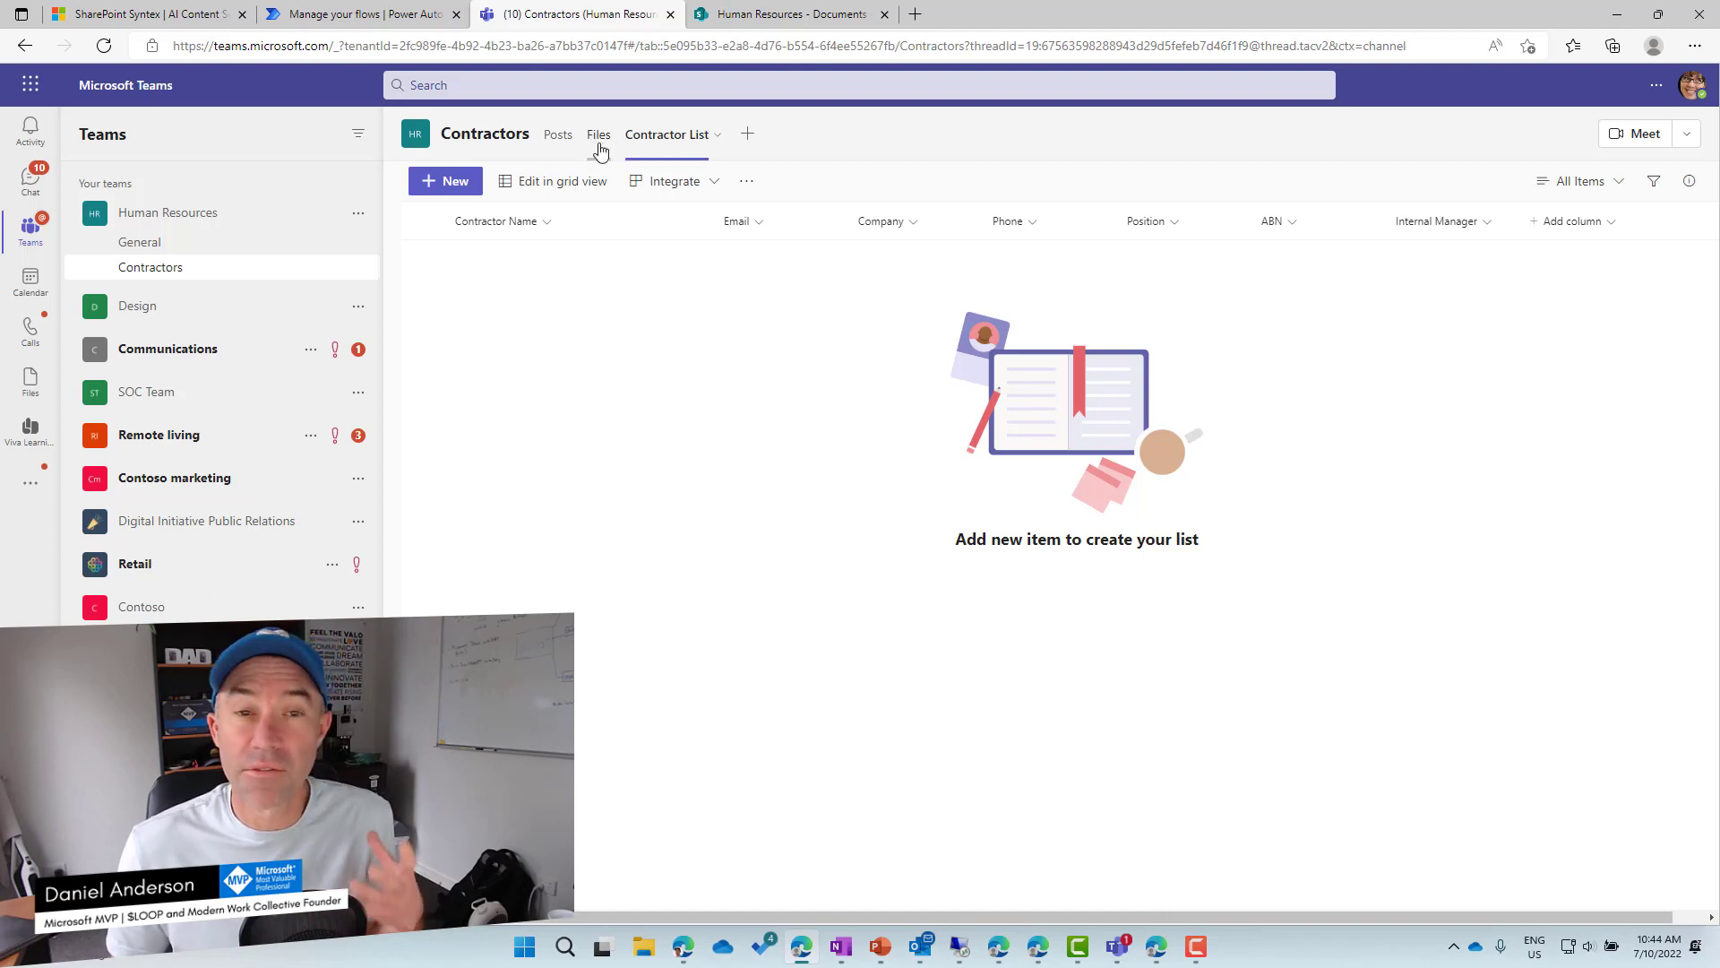
{"action": "left_click", "coordinate": [600, 149]}
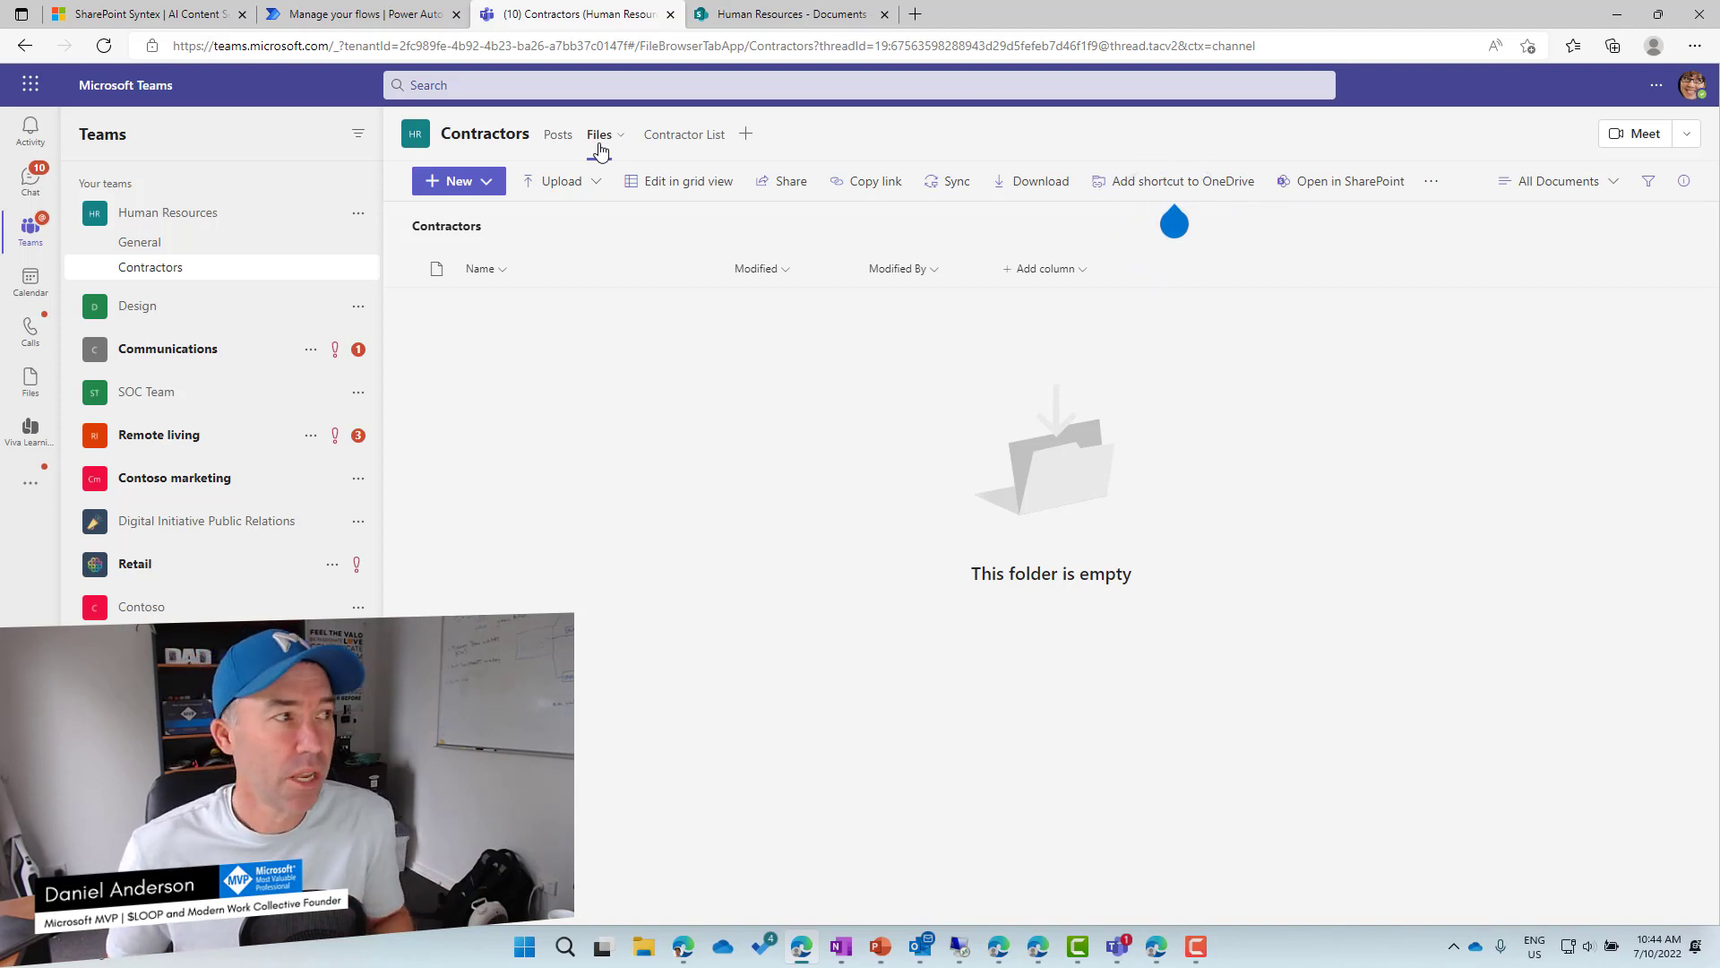
{"action": "left_click", "coordinate": [670, 142]}
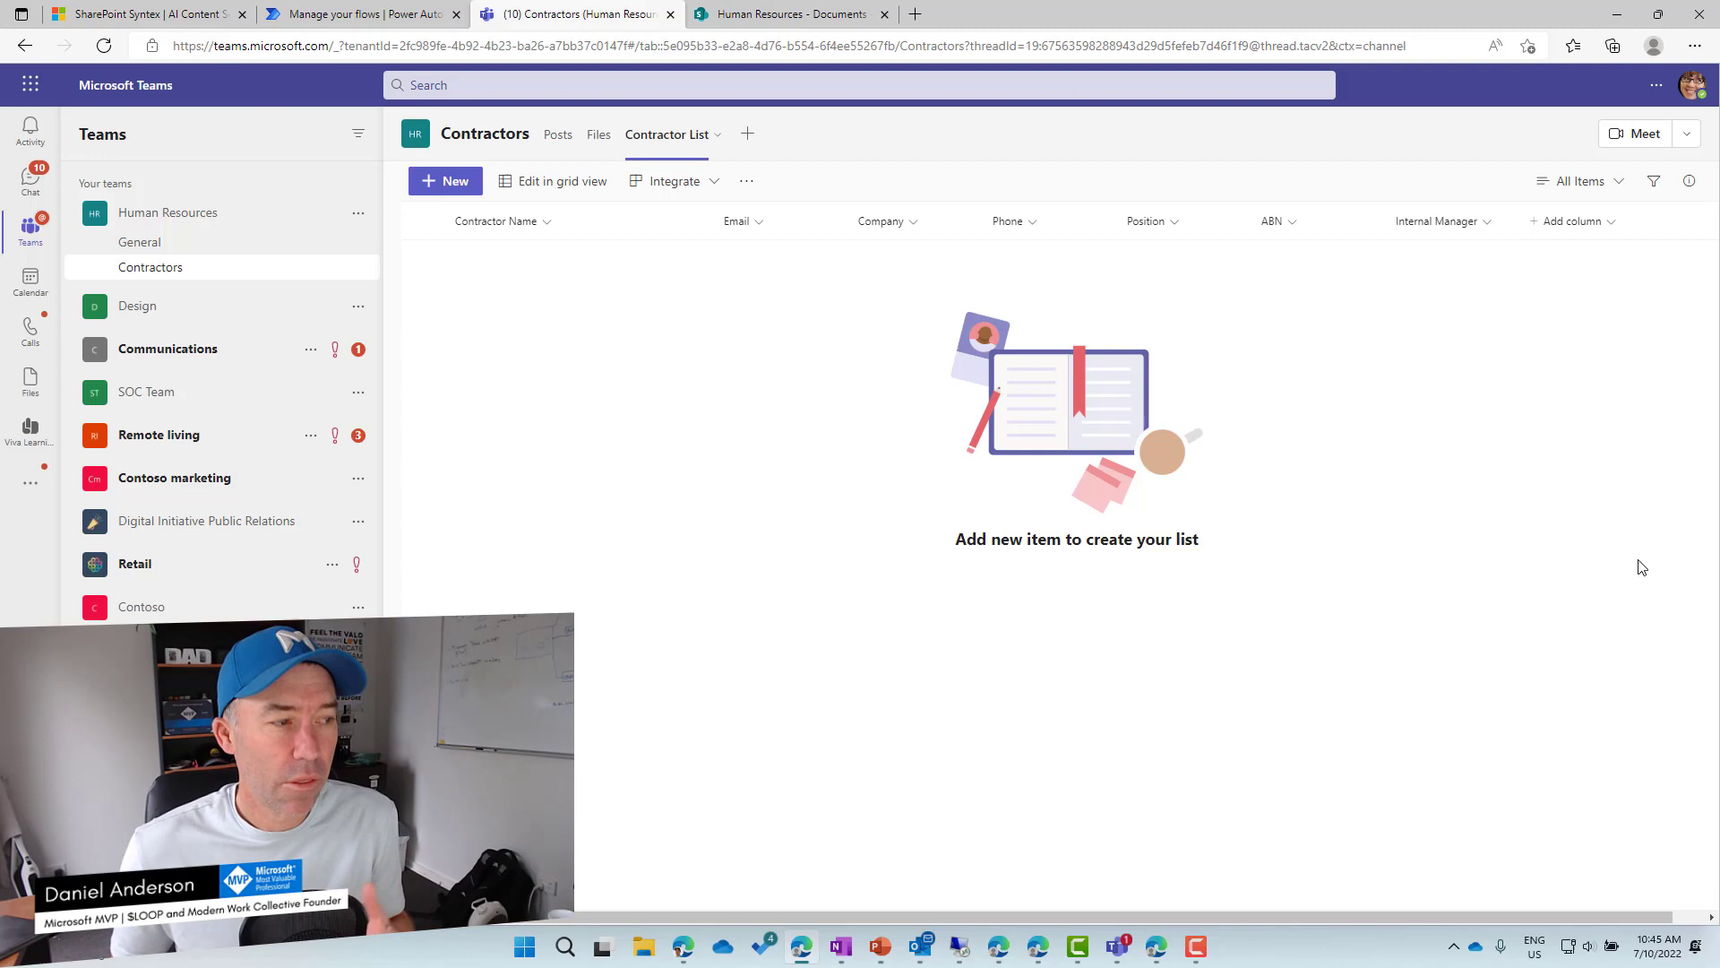
{"action": "key", "text": "super"}
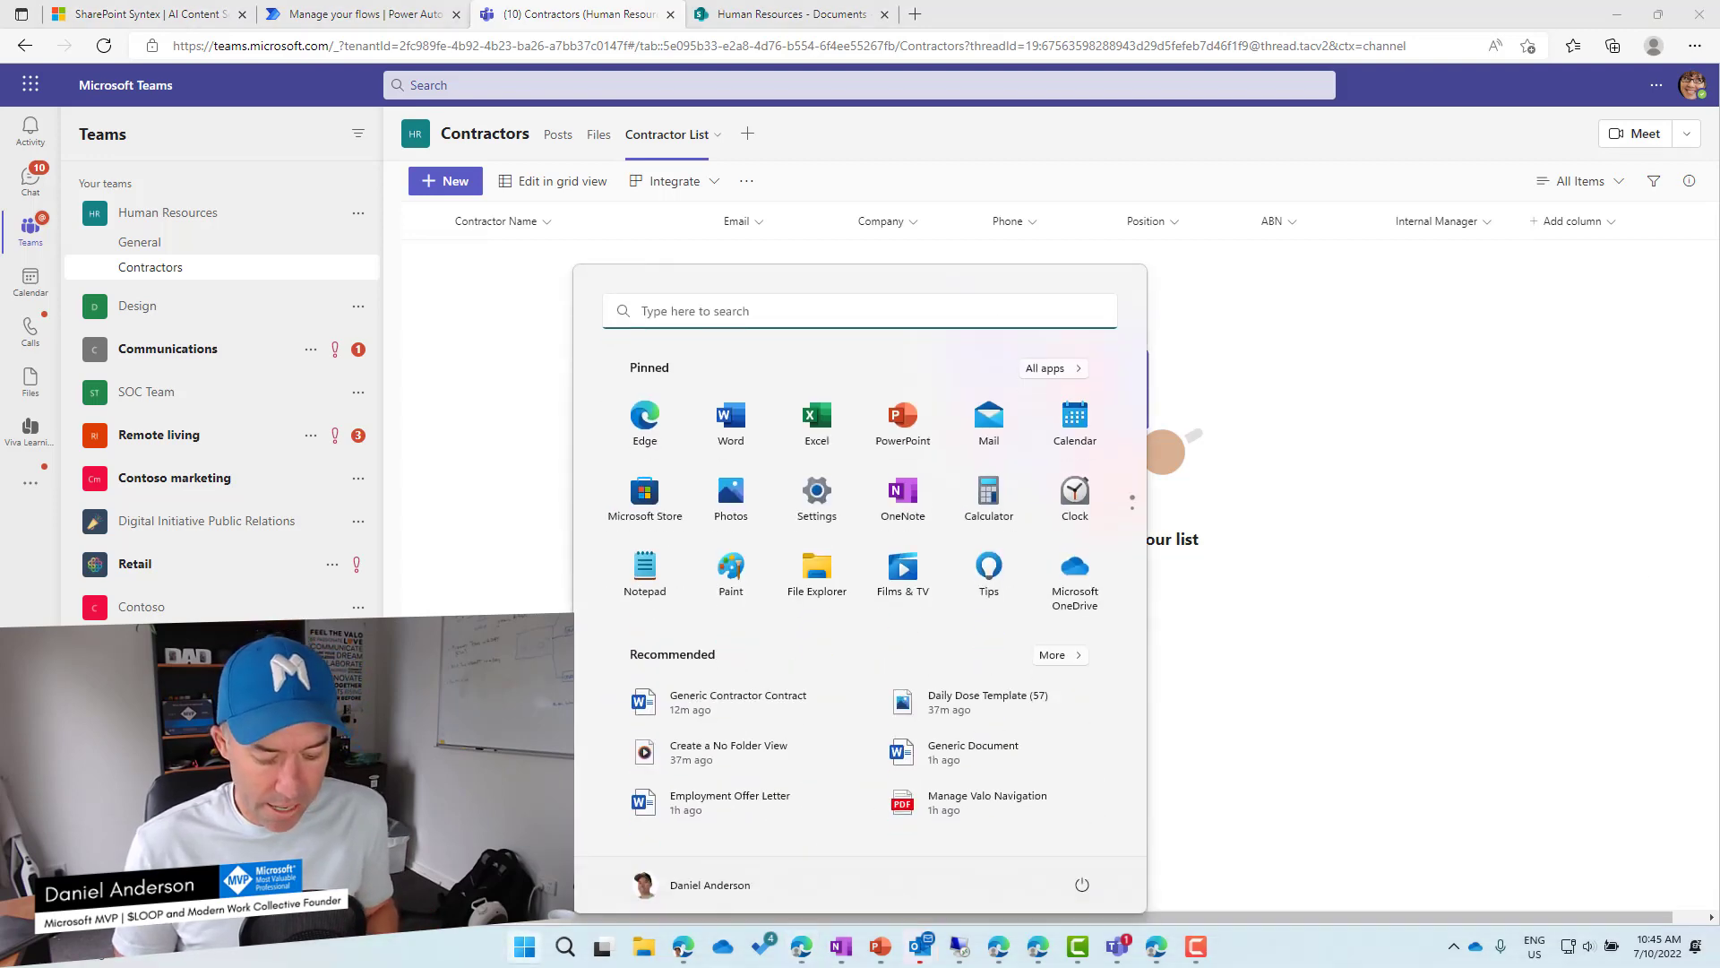
{"action": "type", "text": "word"}
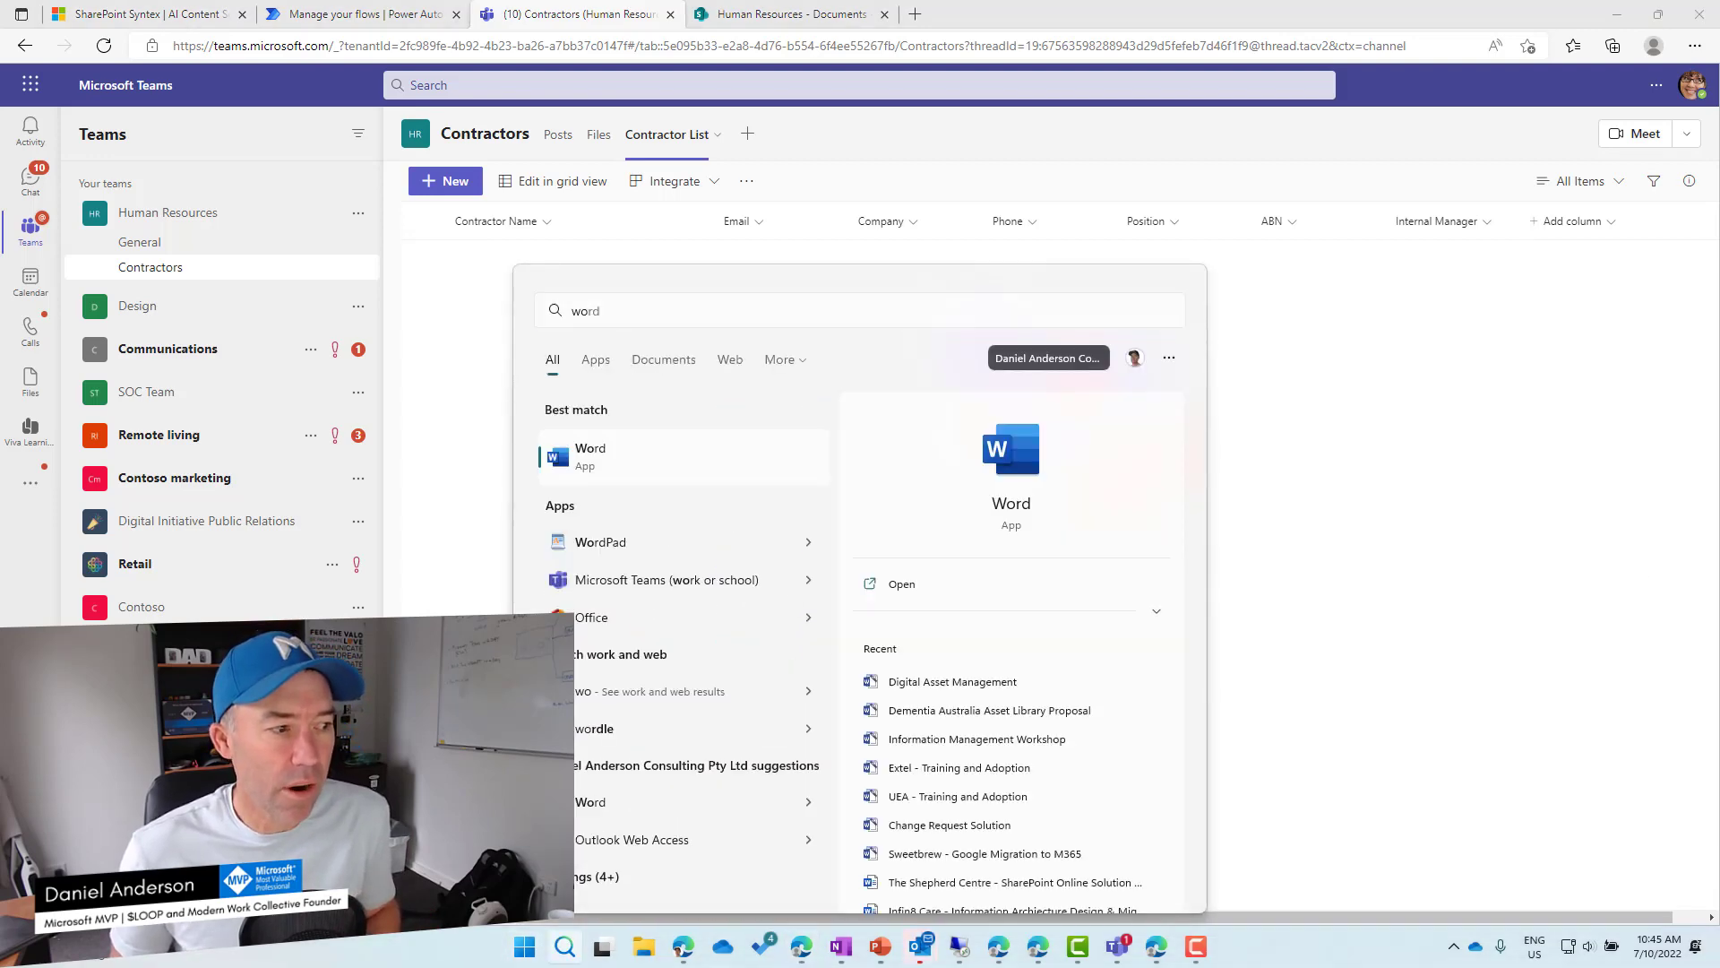
{"action": "key", "text": "Return"}
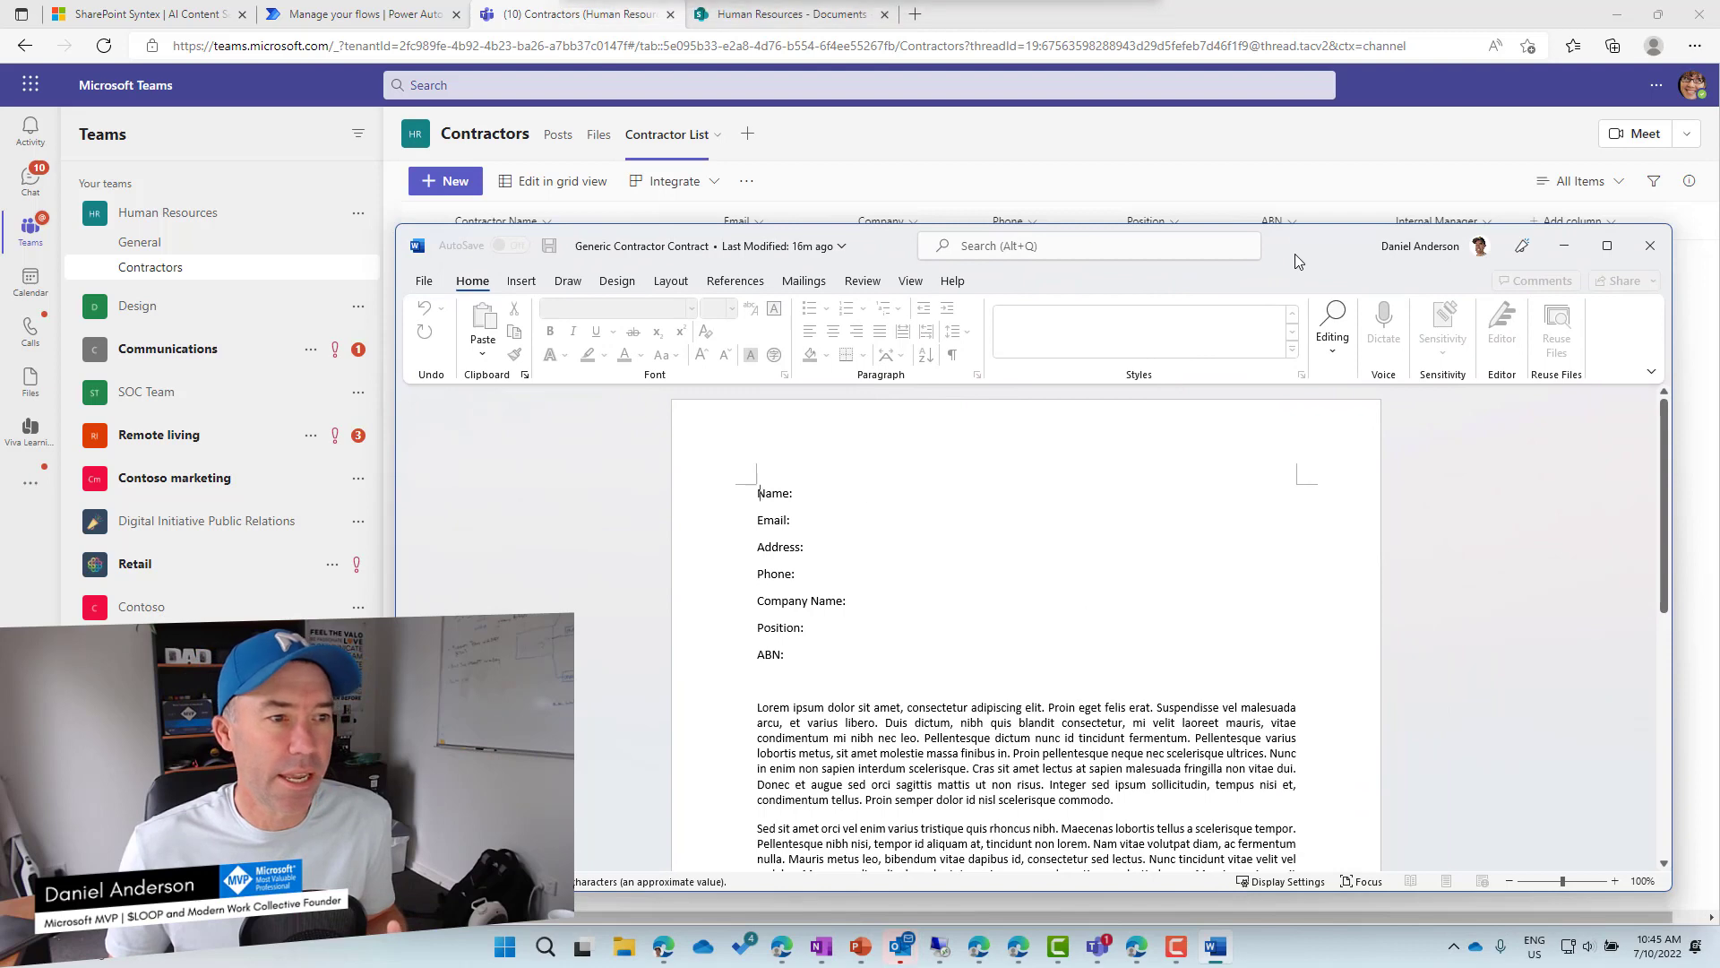
{"action": "double_click", "coordinate": [1294, 255]}
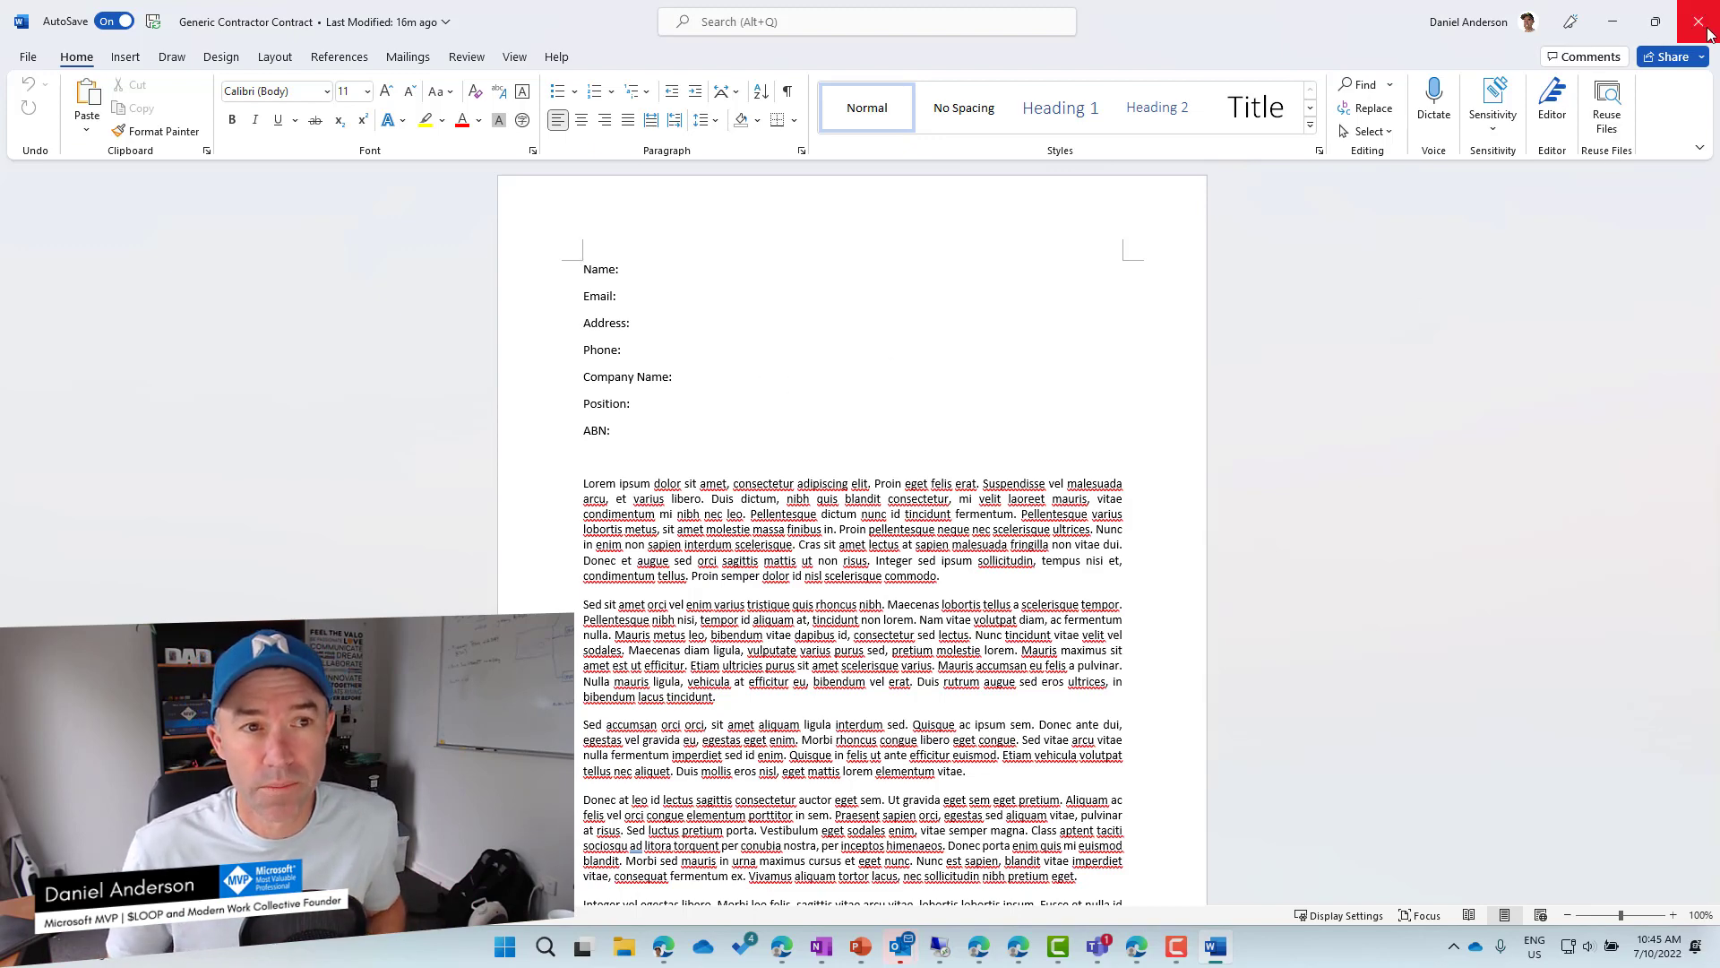
{"action": "key", "text": "alt+Tab"}
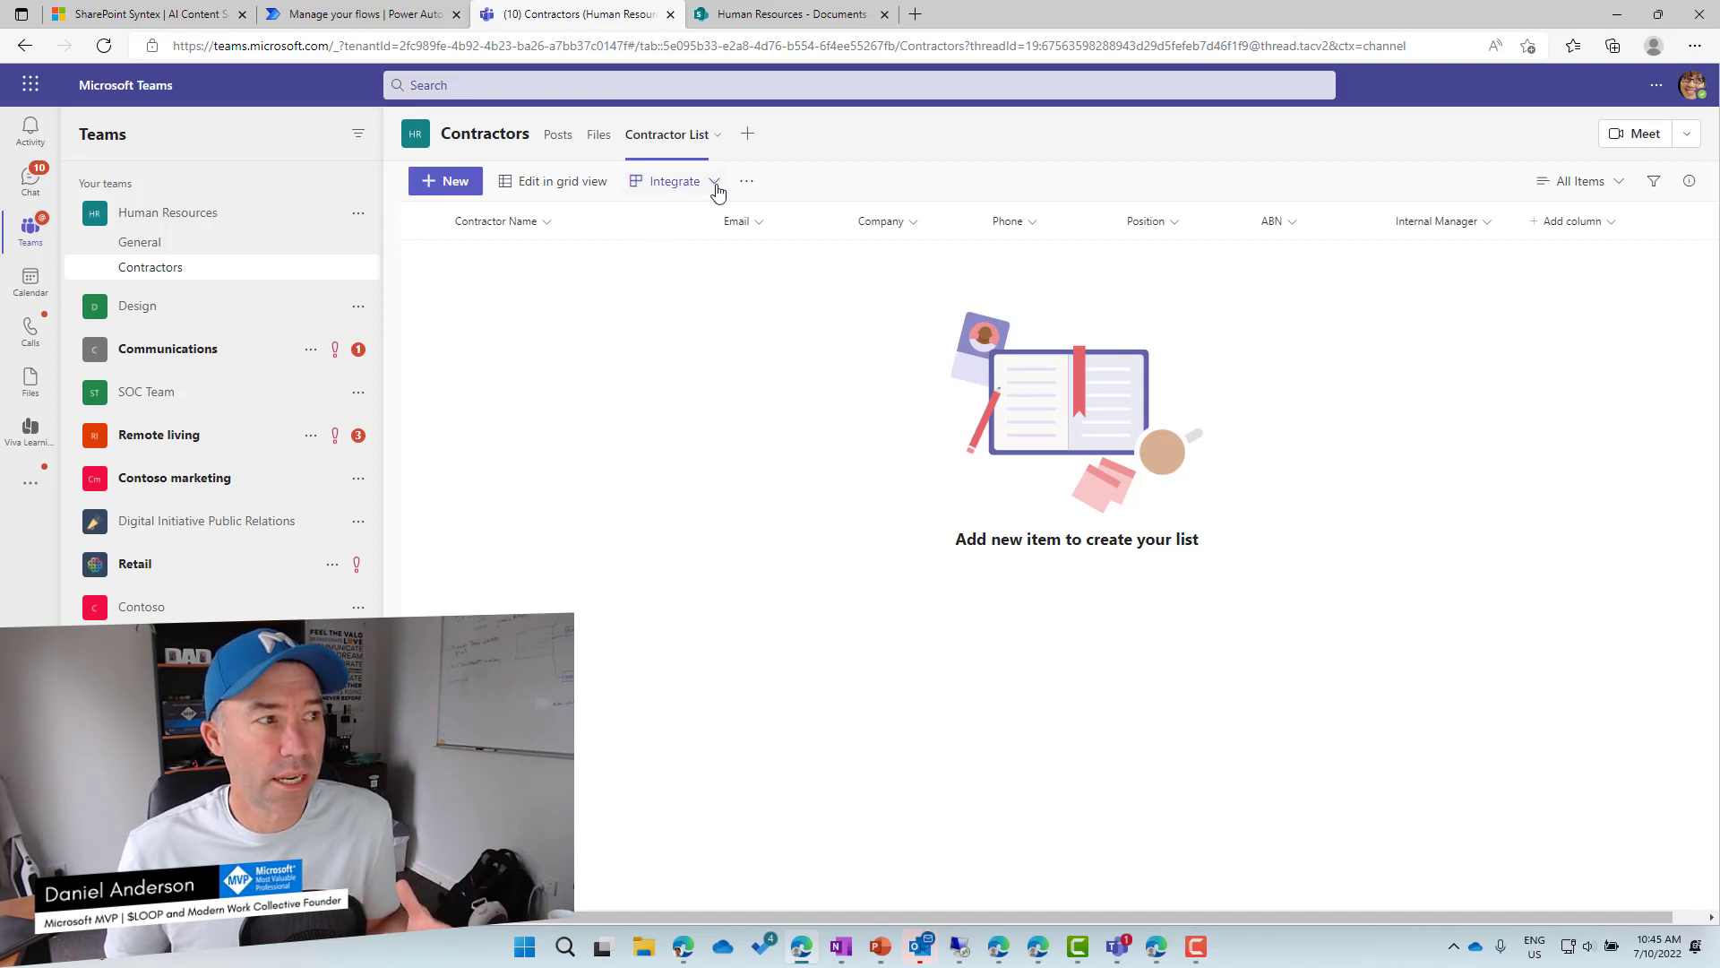
Create a modern template in Human Resources Documents from the Generic Contractor Contract file.
{"action": "left_click", "coordinate": [789, 21]}
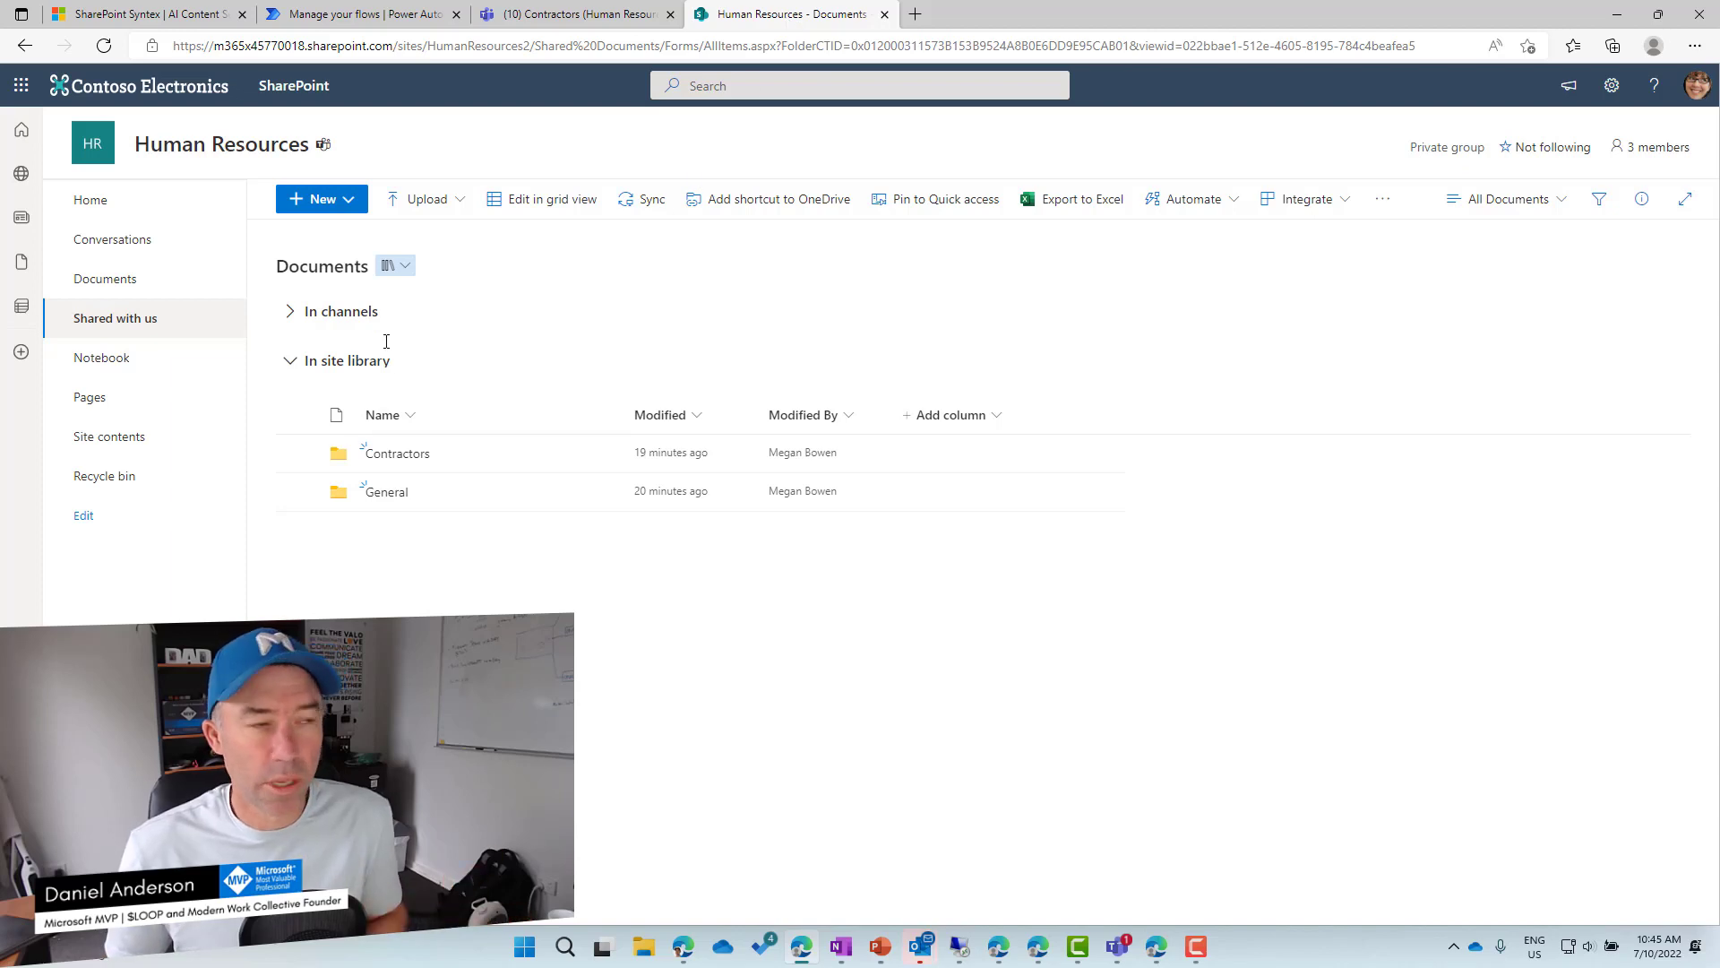
{"action": "left_click", "coordinate": [355, 208]}
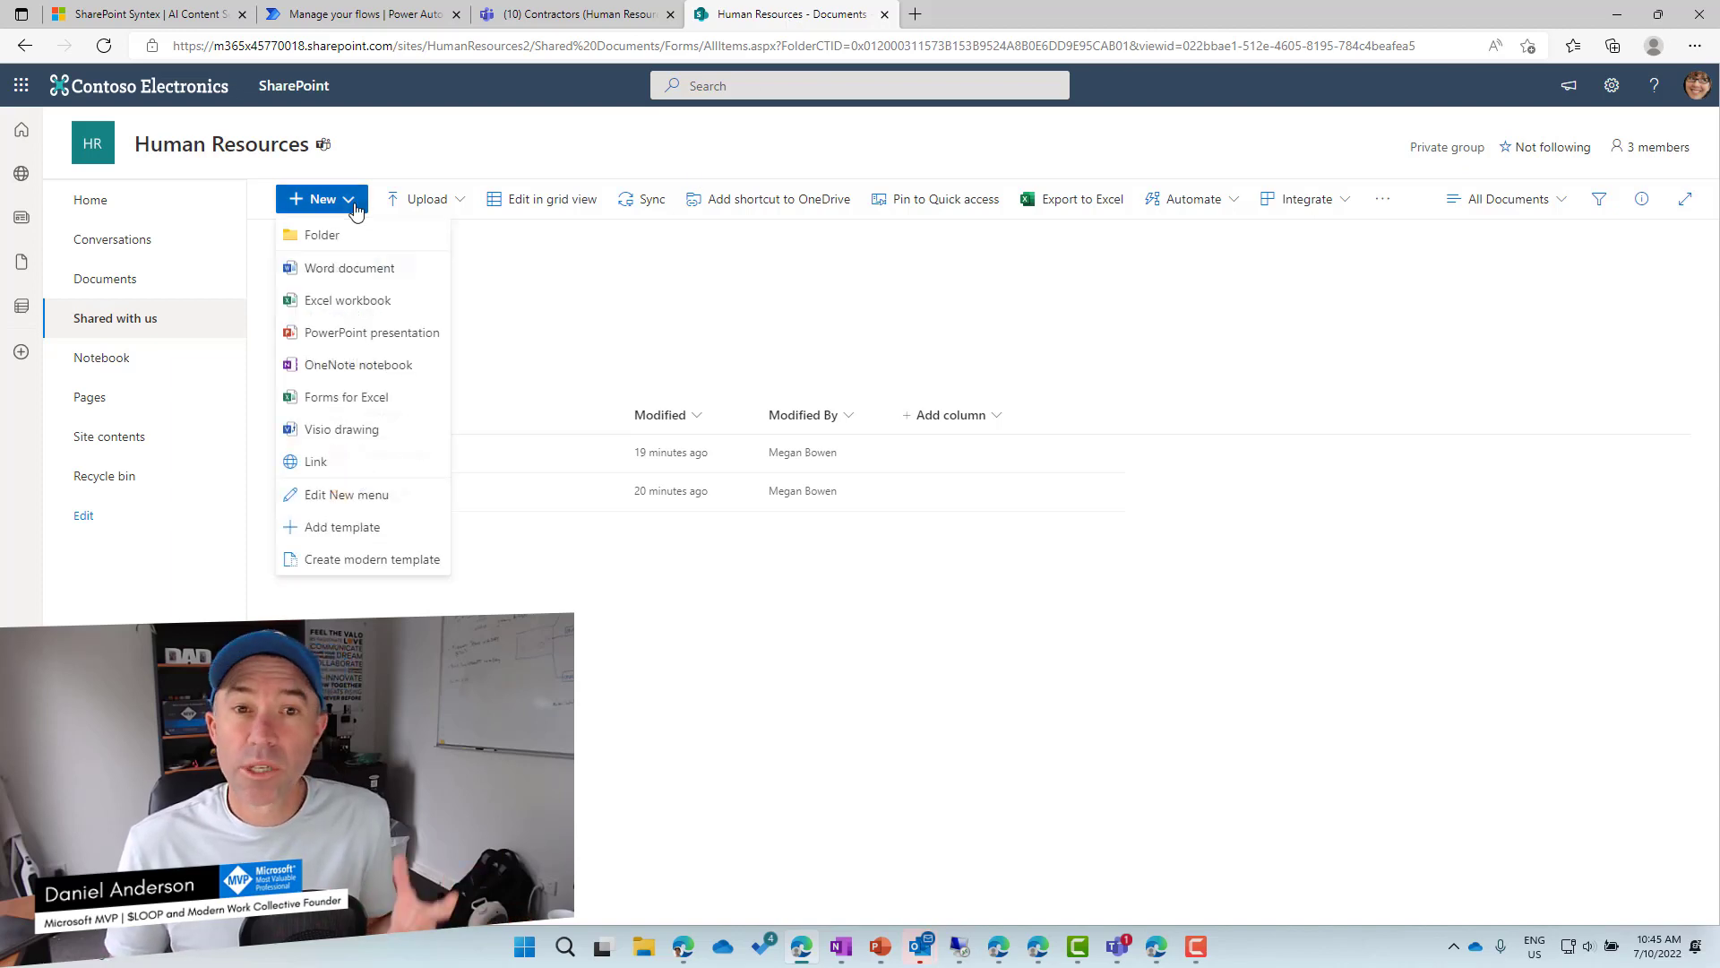
{"action": "left_click", "coordinate": [341, 561]}
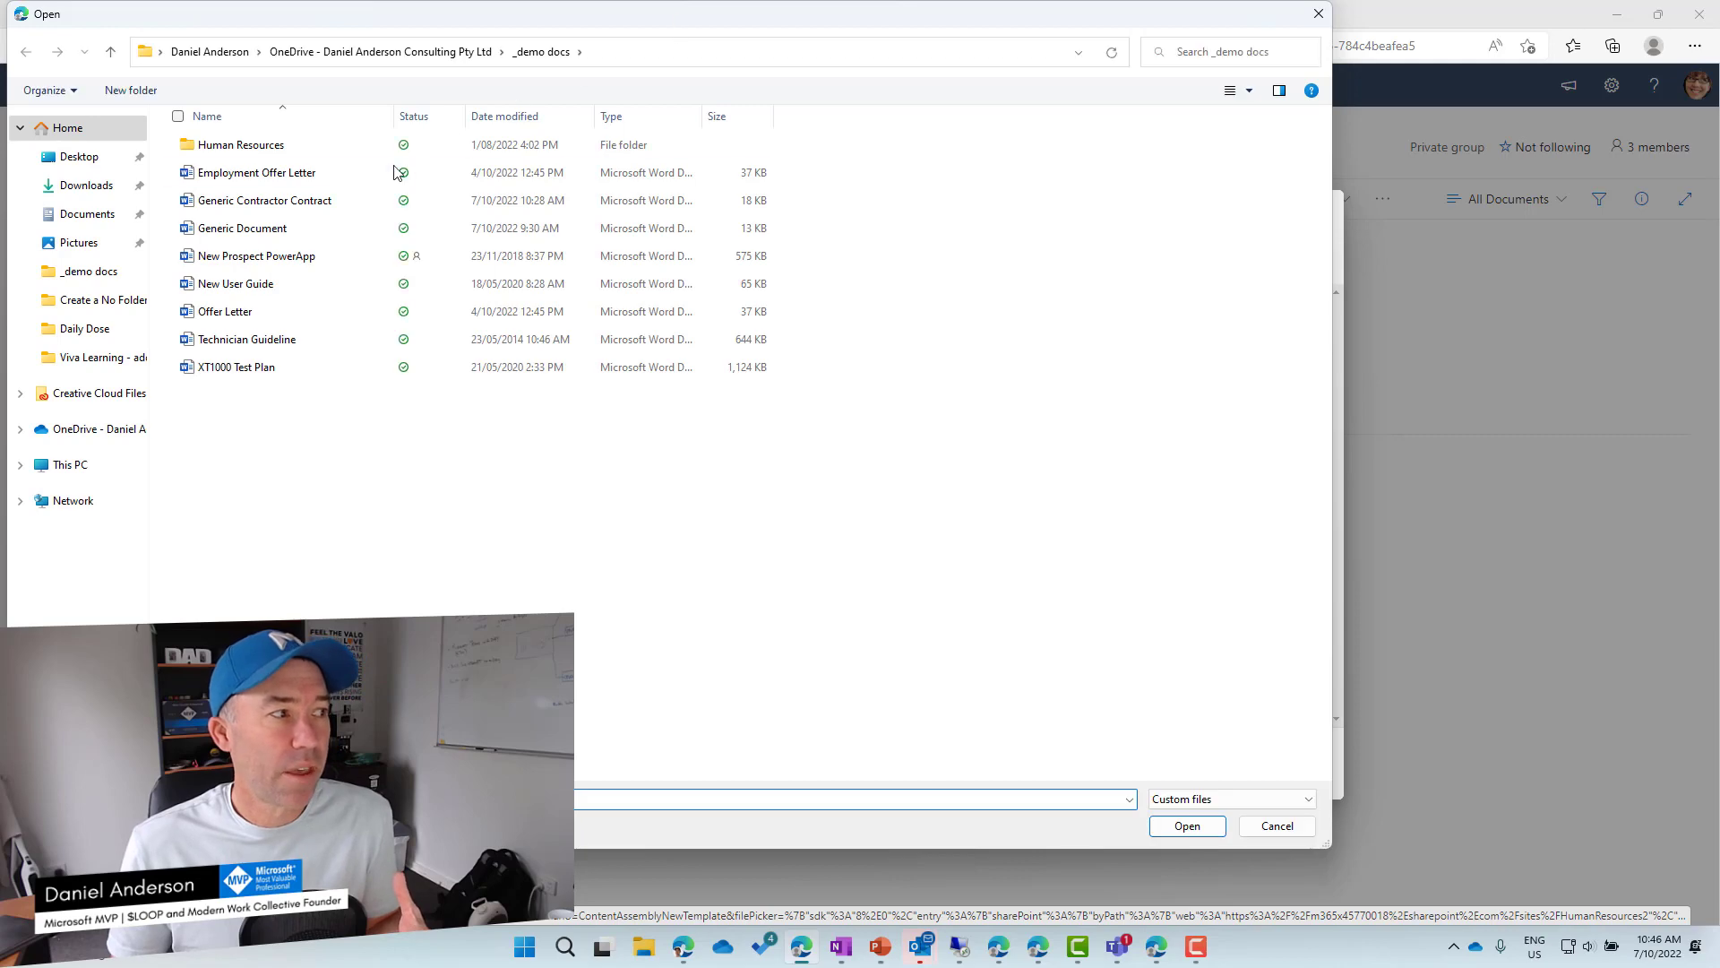
{"action": "key", "text": "Escape"}
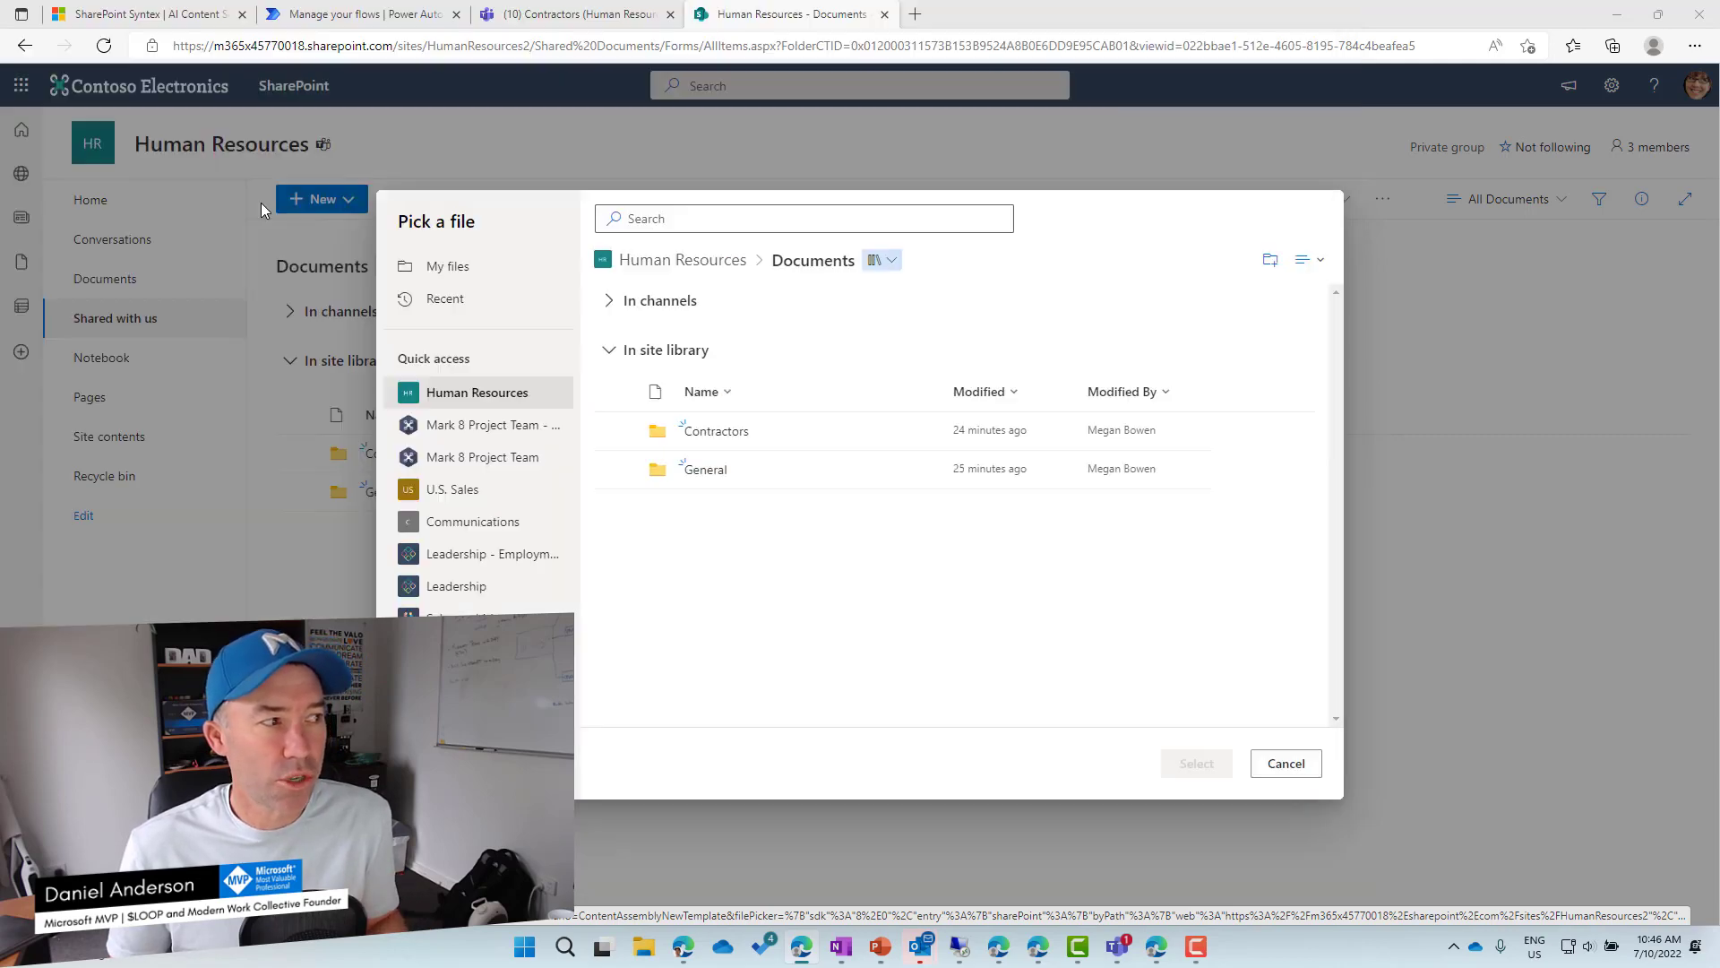
{"action": "left_click", "coordinate": [1288, 765]}
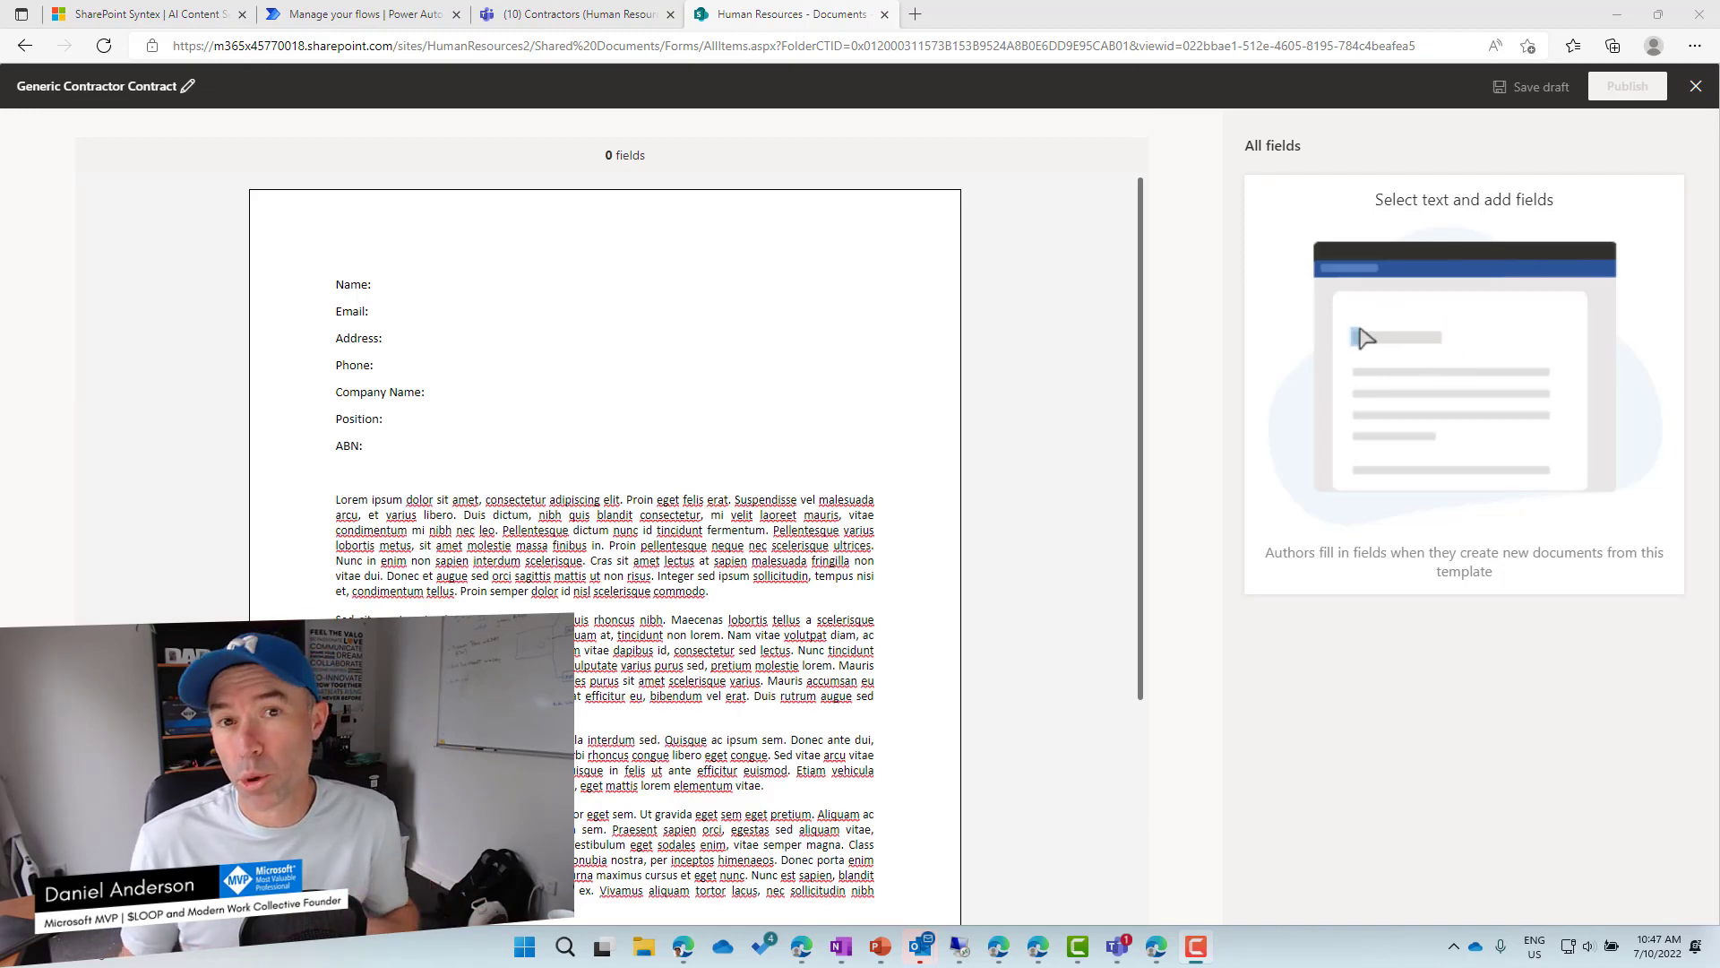
Type the '[place name here]' placeholder after Name: and copy it.
{"action": "left_click", "coordinate": [414, 284]}
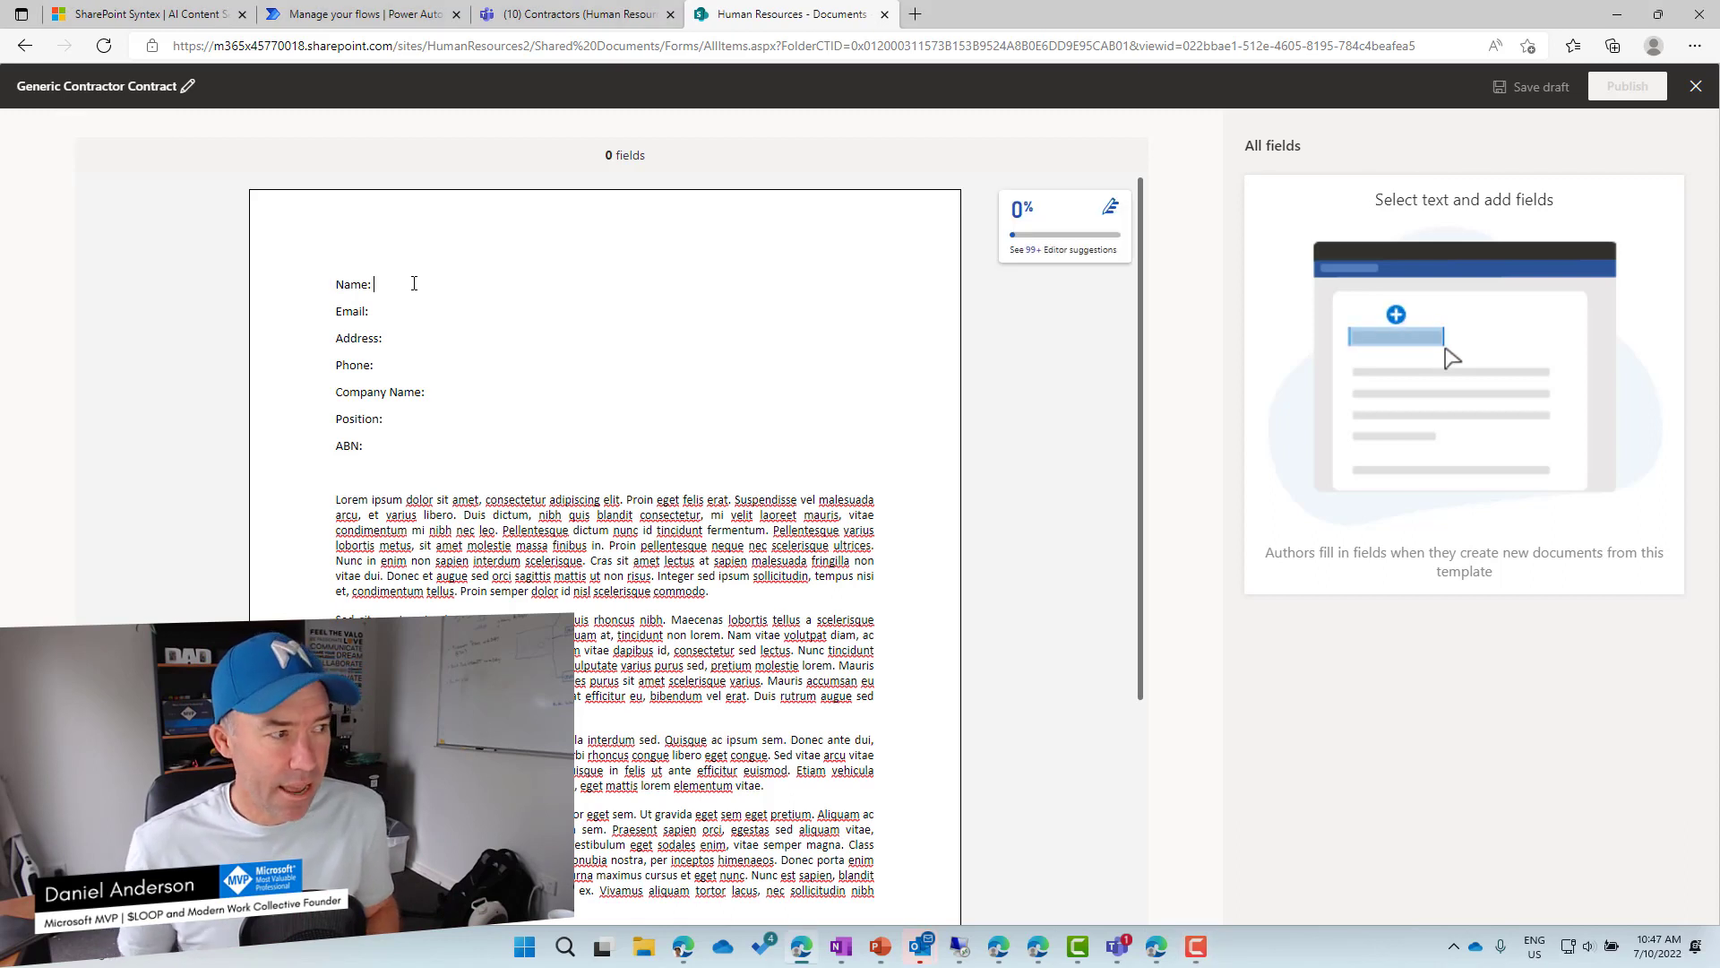
{"action": "type", "text": "["}
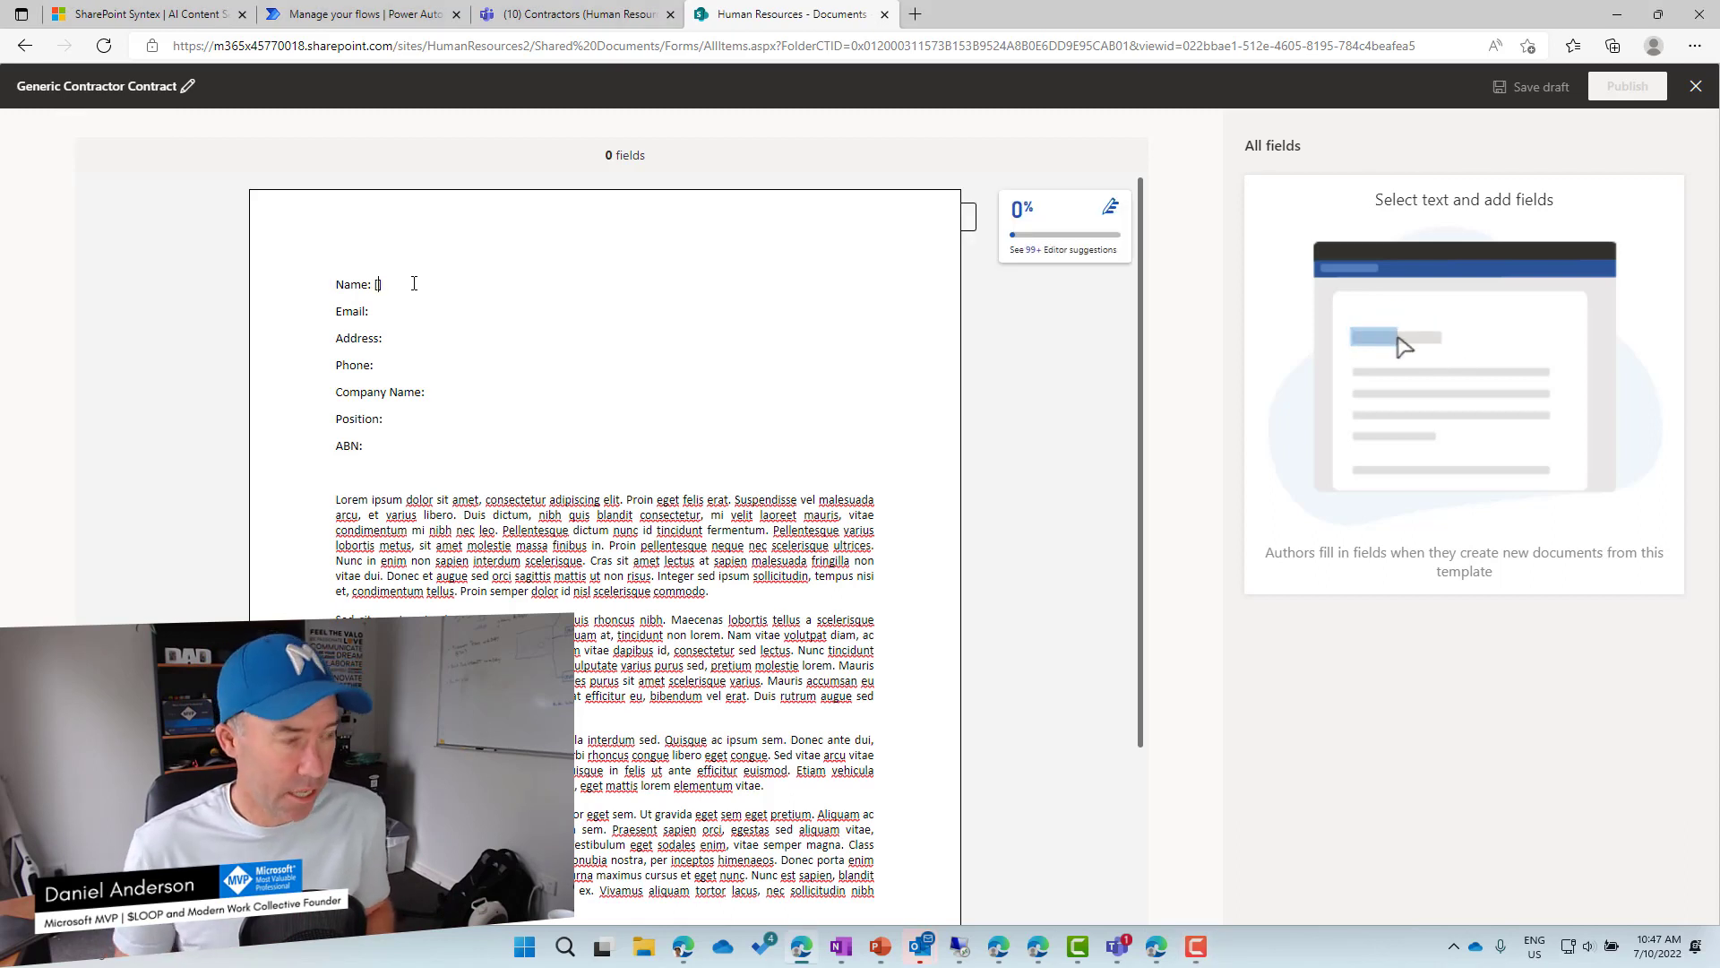
{"action": "type", "text": "place name]"}
{"action": "type", "text": " here"}
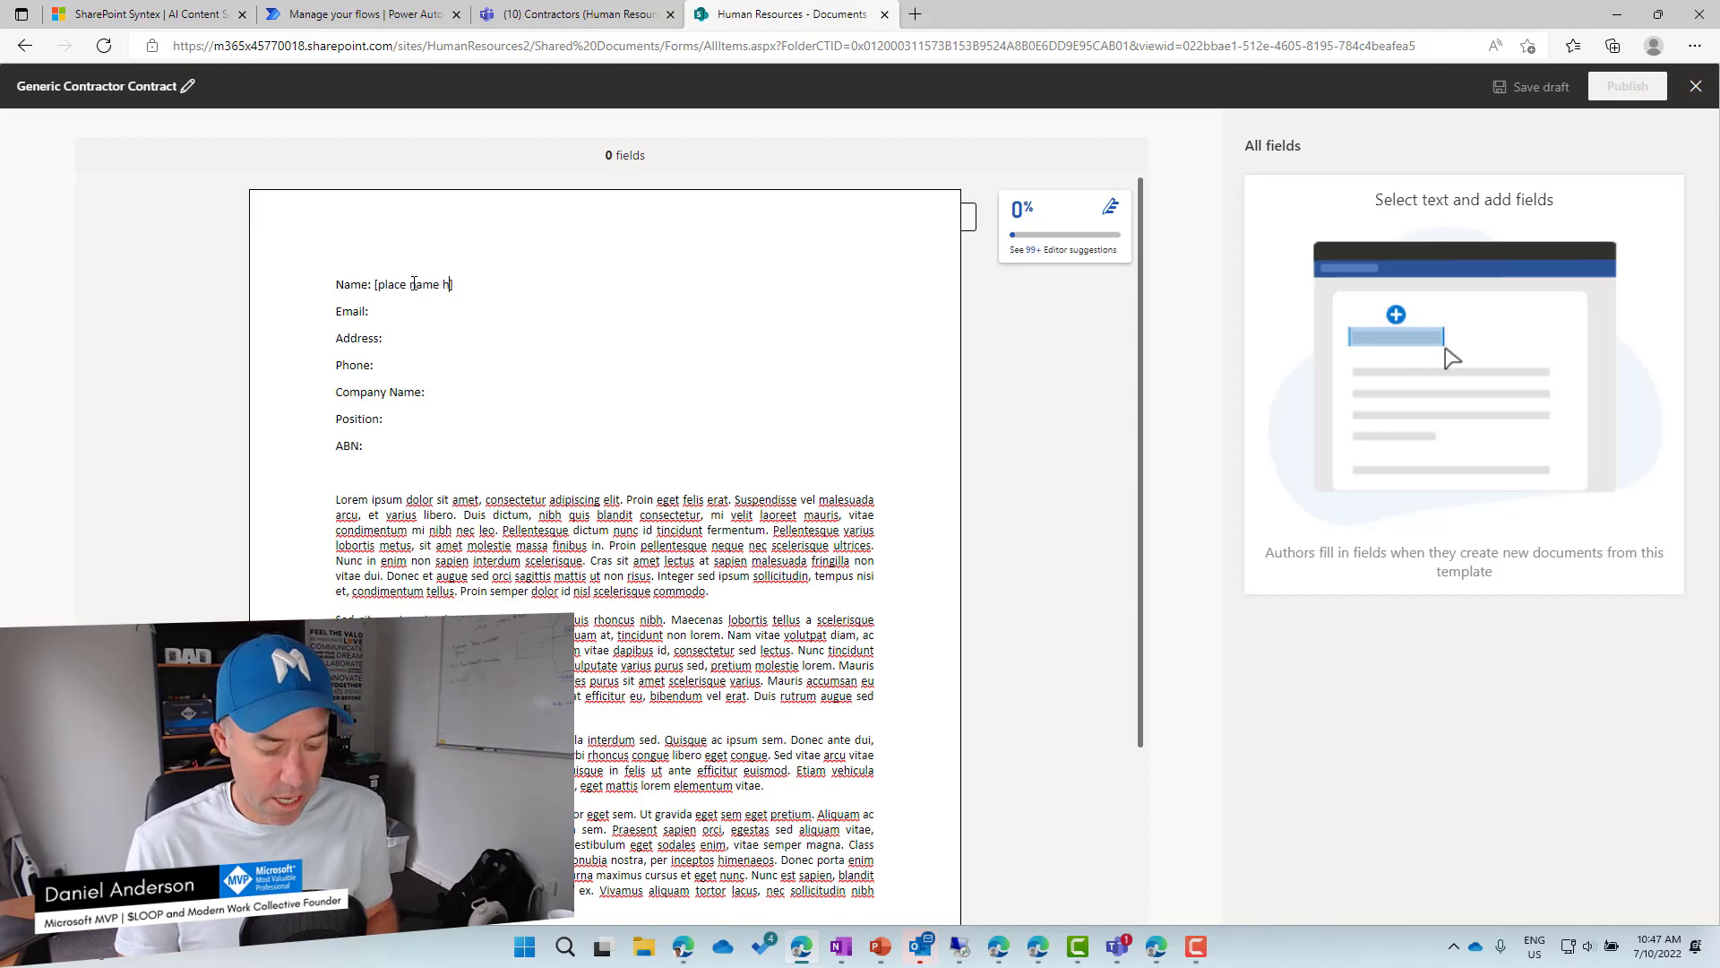
{"action": "left_click_drag", "start_coordinate": [472, 285], "coordinate": [397, 288]}
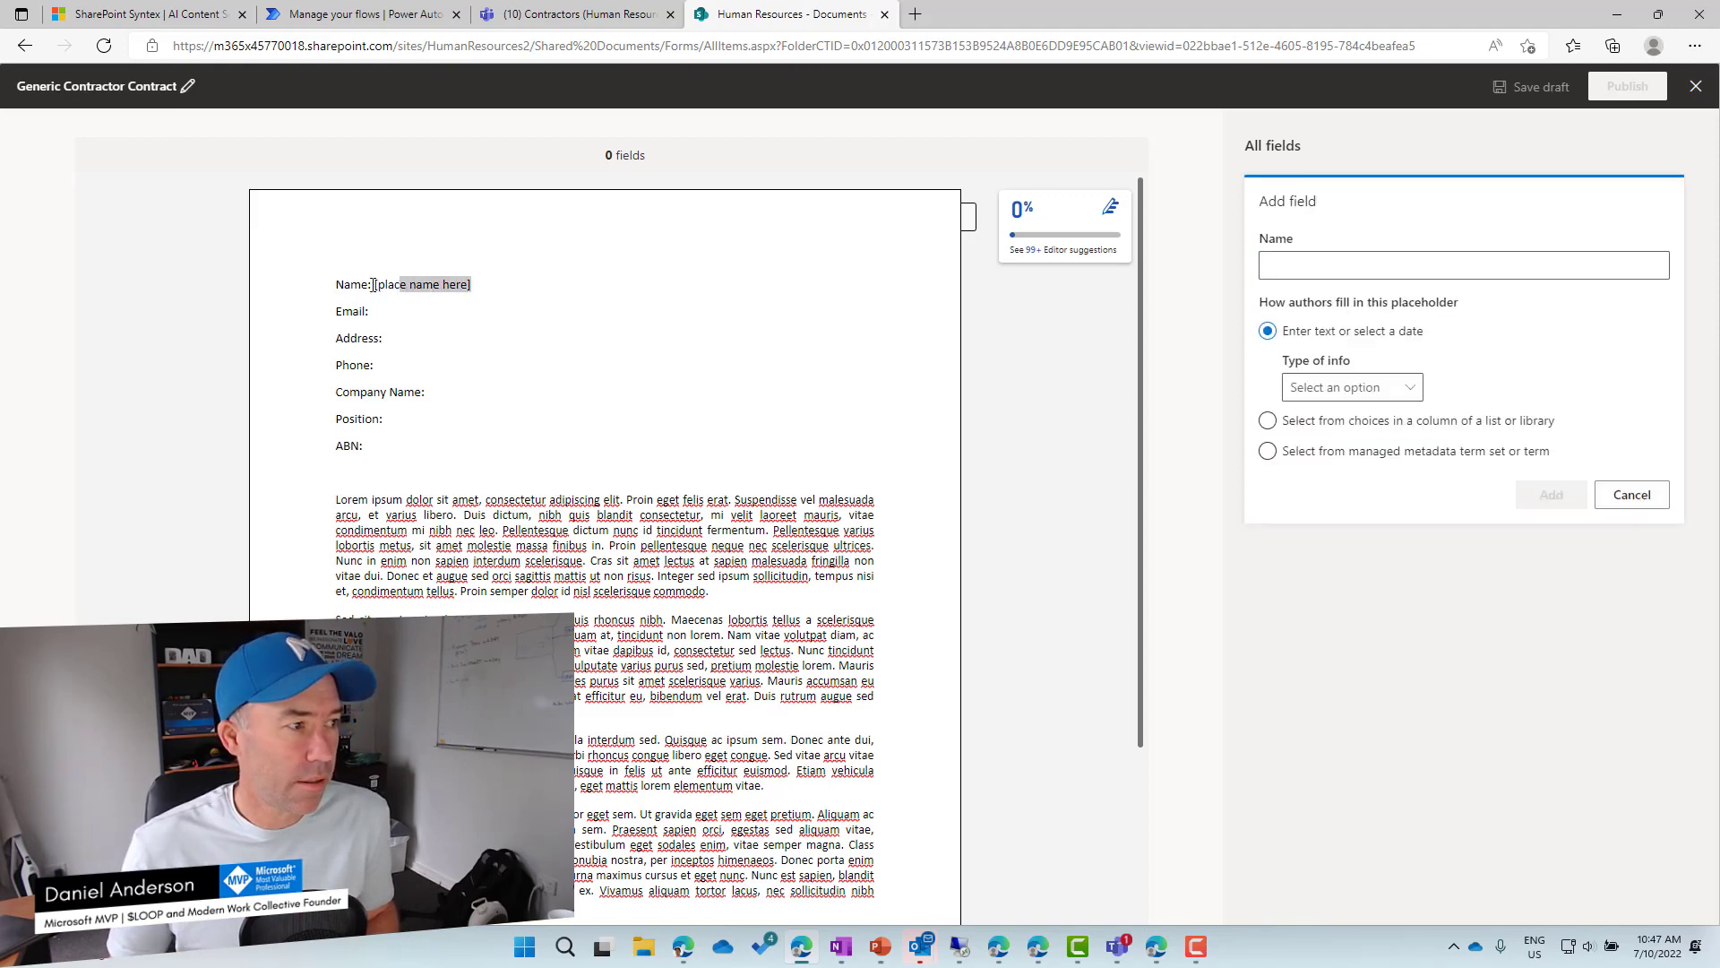
{"action": "left_click_drag", "start_coordinate": [376, 284], "coordinate": [470, 283]}
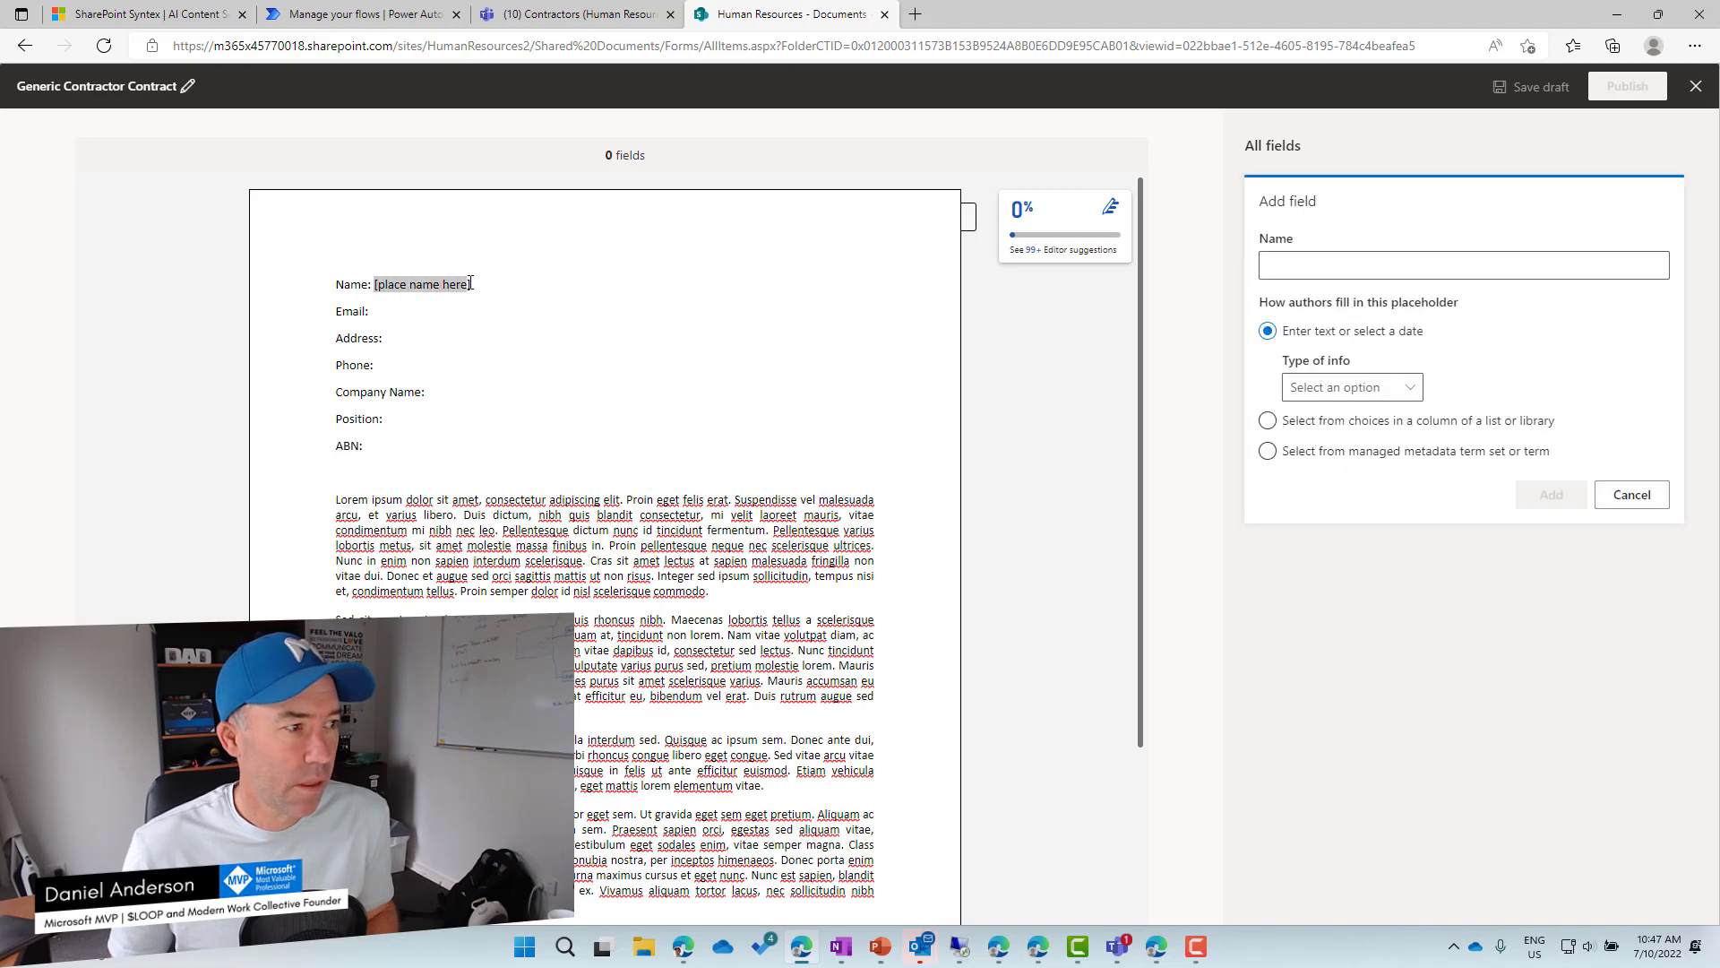
{"action": "key", "text": "ctrl+c"}
Paste the placeholder after Email, Address, Phone, Company Name, Position and ABN labels.
{"action": "left_click", "coordinate": [406, 309]}
{"action": "key", "text": "ctrl+v"}
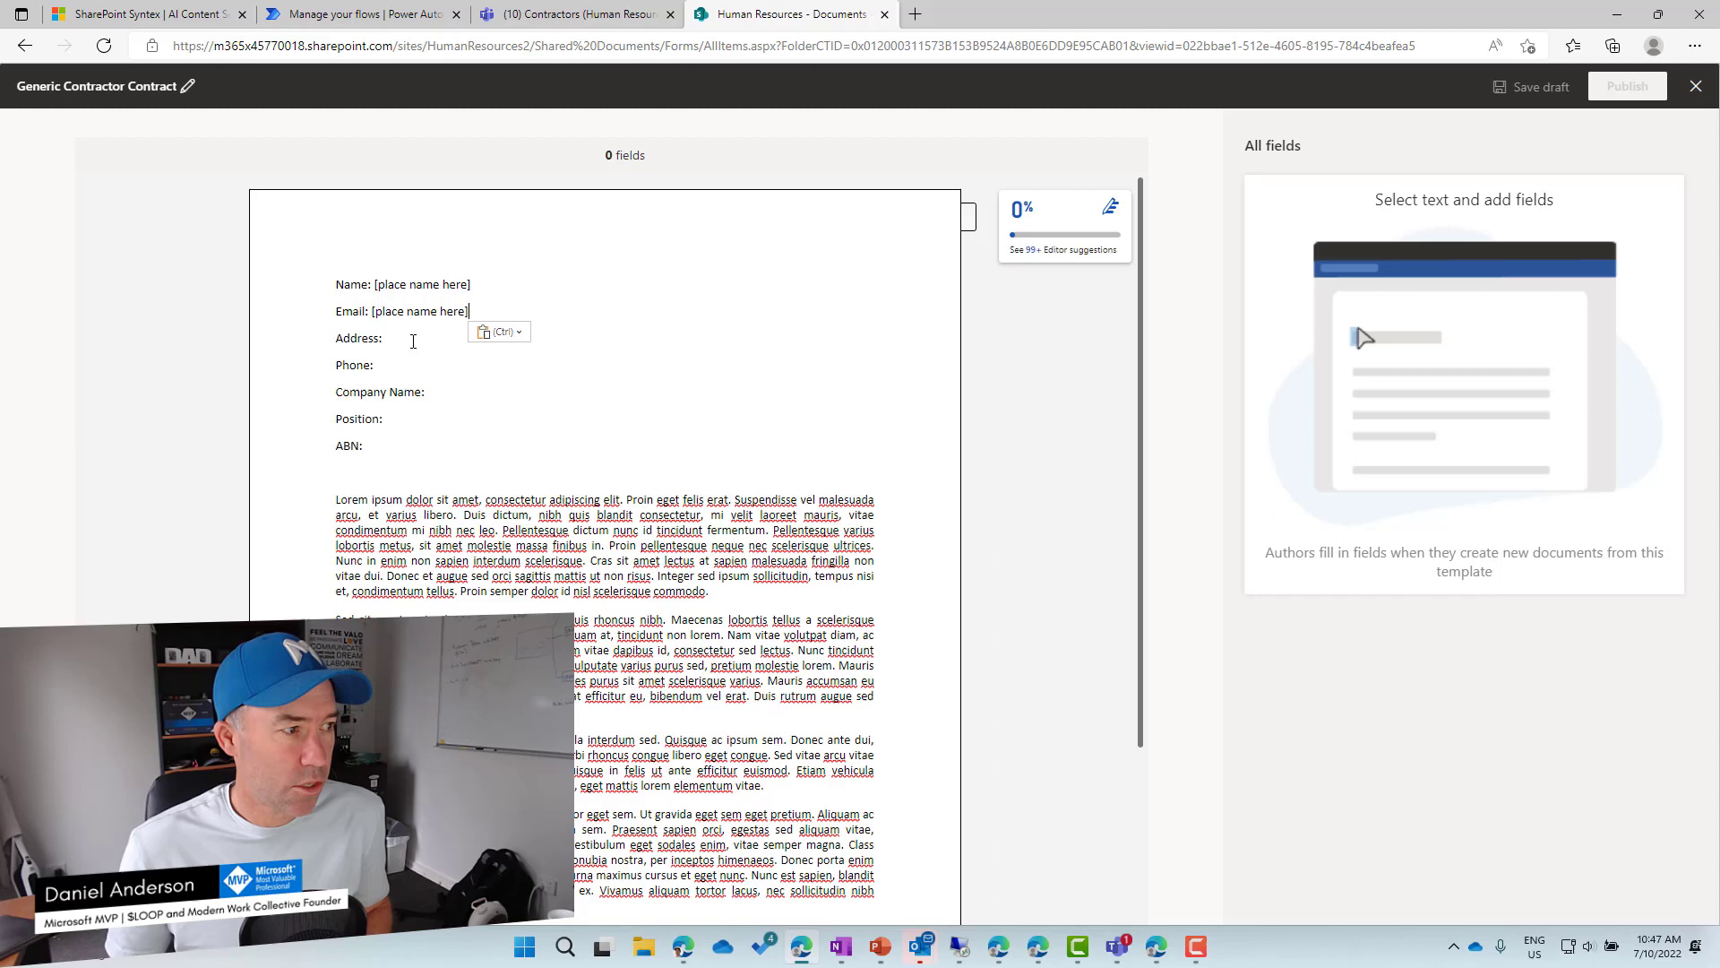
{"action": "left_click", "coordinate": [413, 340]}
{"action": "key", "text": "ctrl+v"}
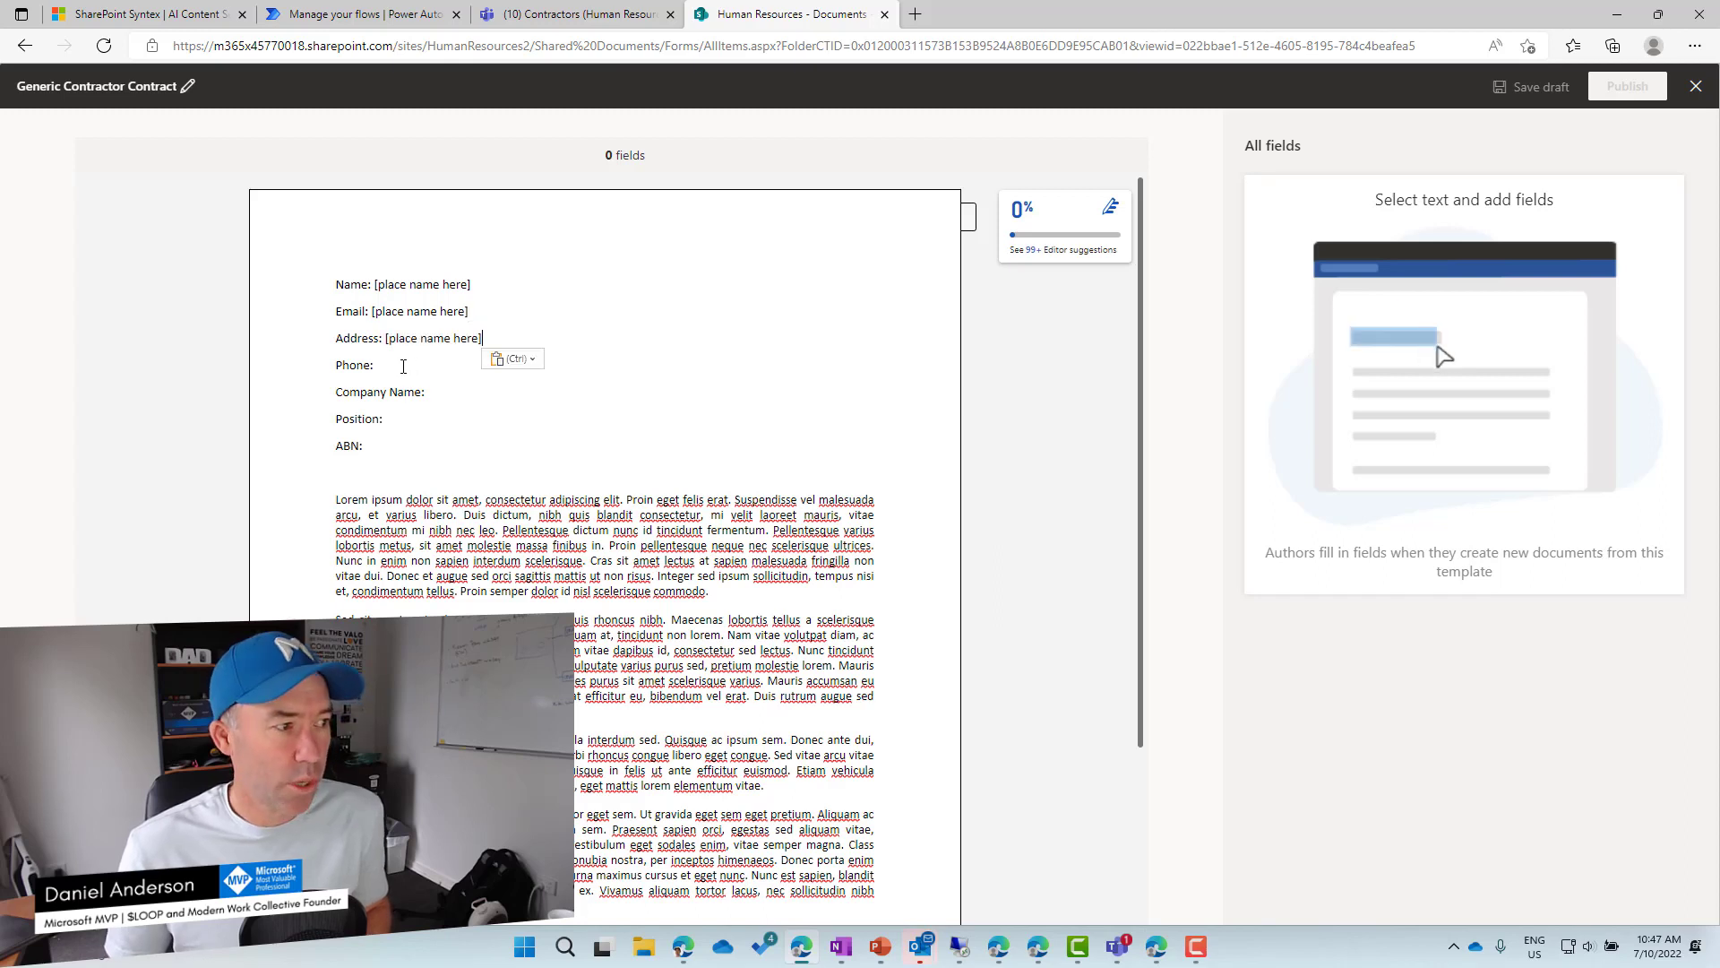
{"action": "left_click", "coordinate": [404, 366]}
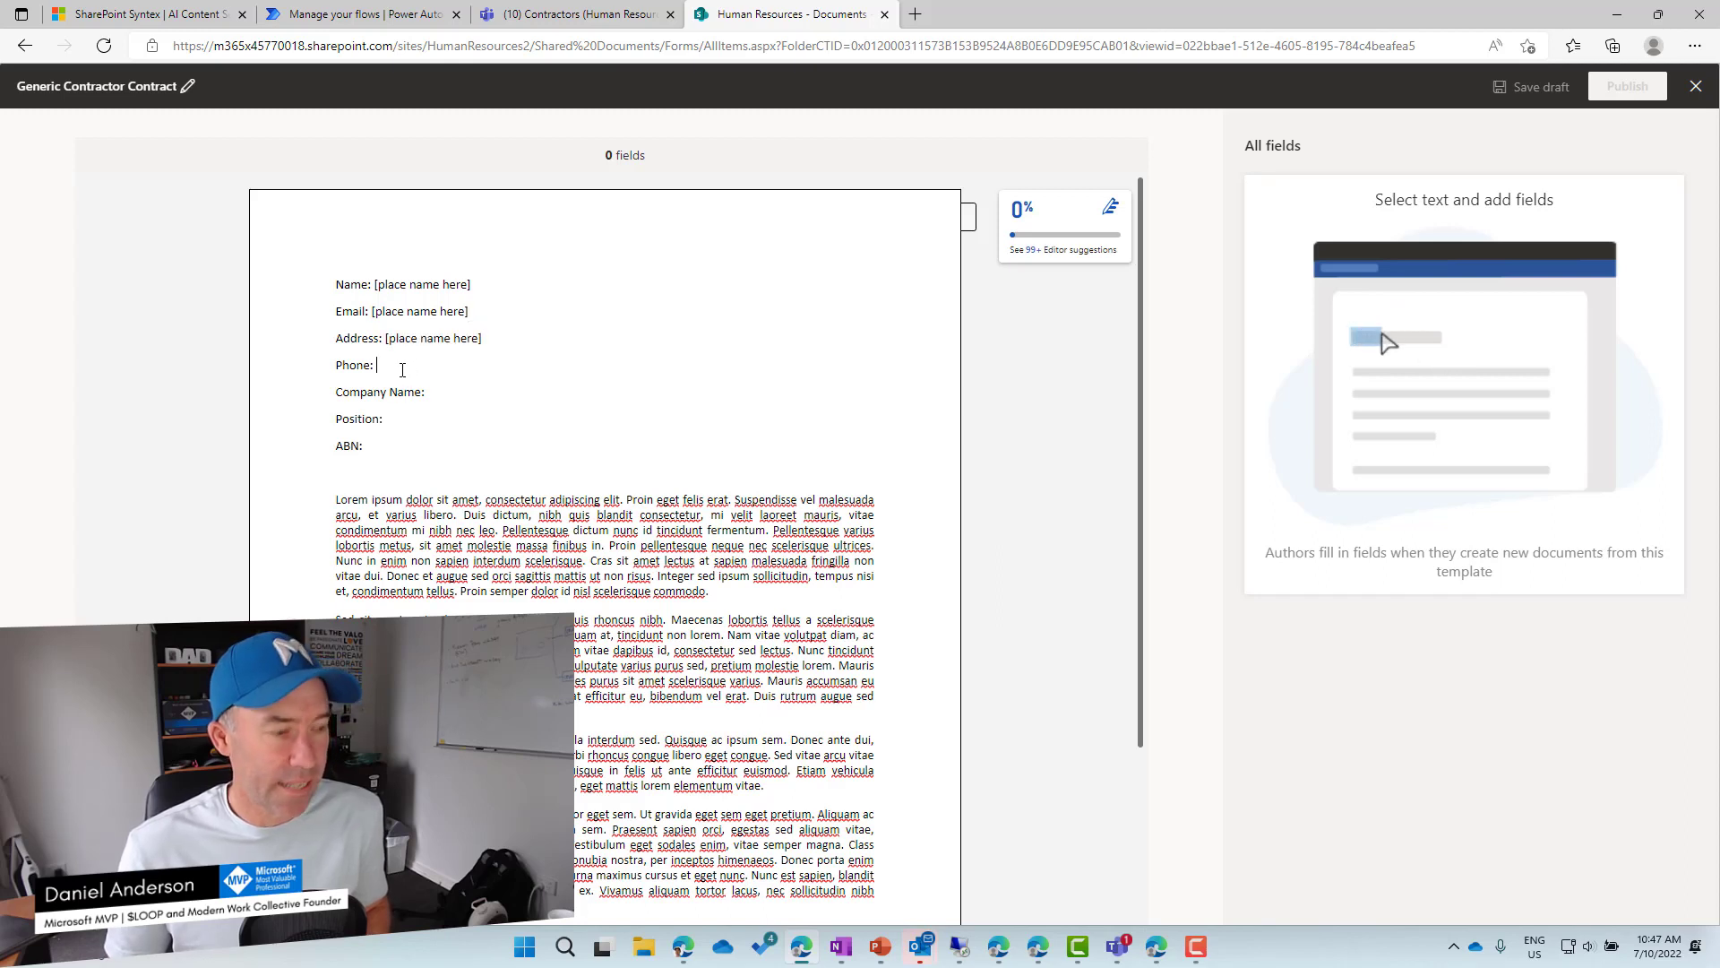
{"action": "key", "text": "ctrl+v"}
{"action": "left_click", "coordinate": [455, 395]}
{"action": "key", "text": "ctrl+v"}
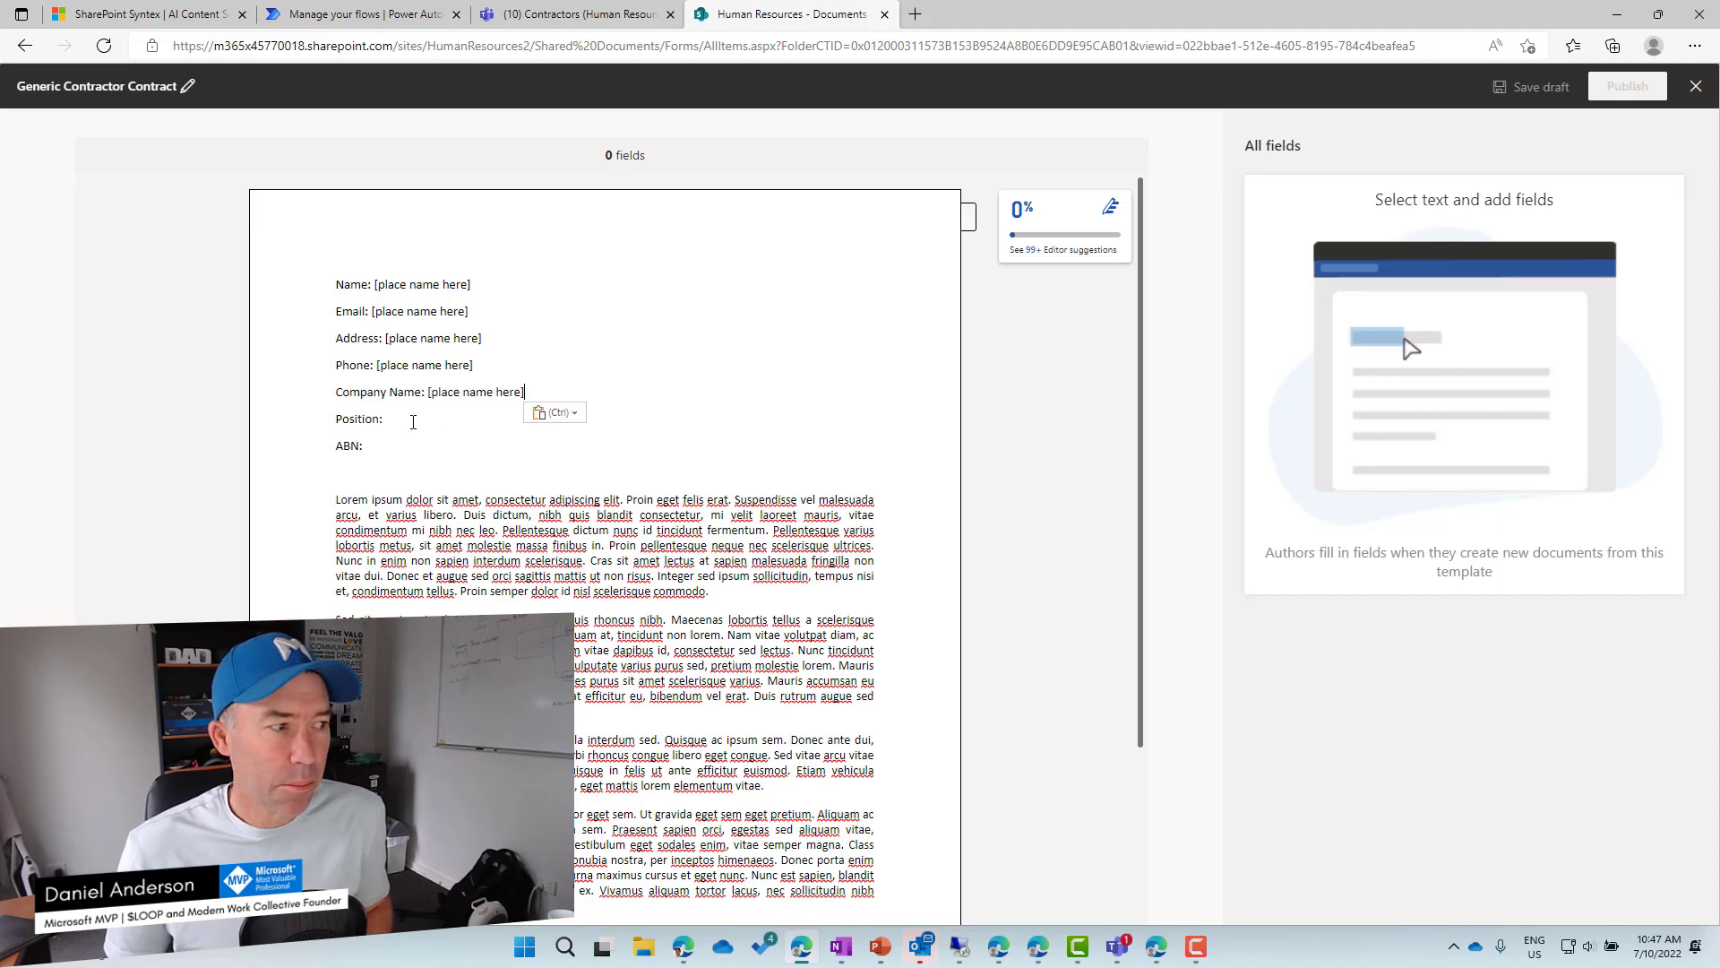
{"action": "left_click", "coordinate": [412, 421]}
{"action": "key", "text": "ctrl+v"}
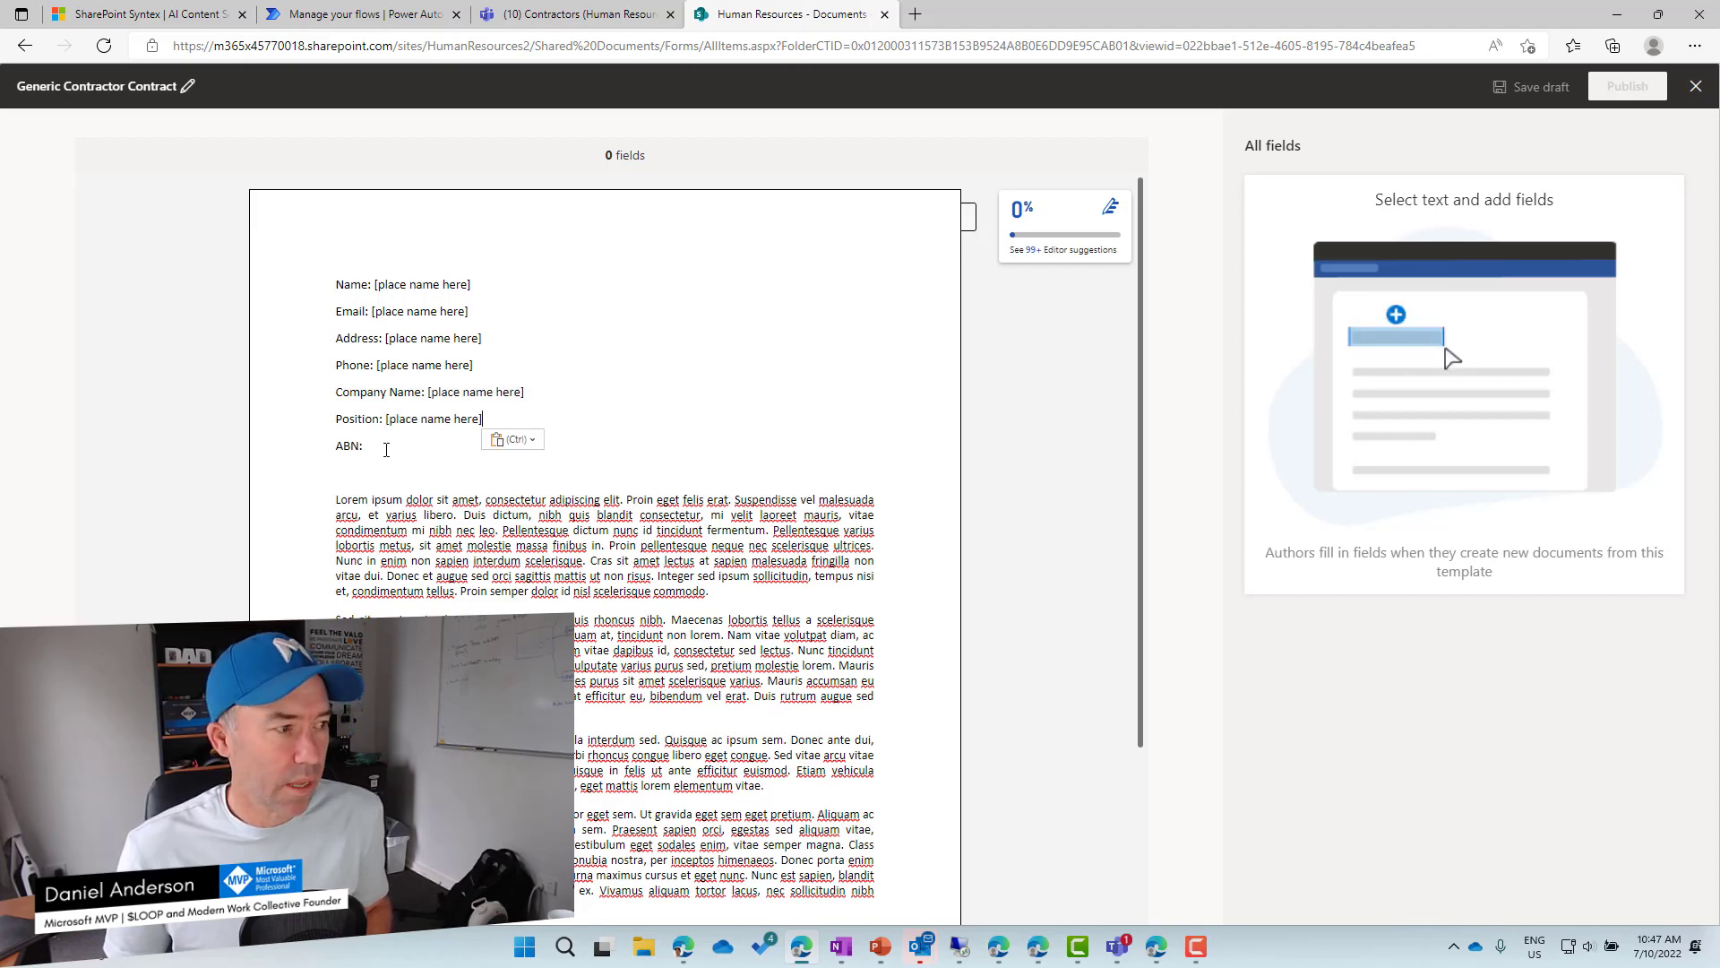
{"action": "left_click", "coordinate": [408, 450]}
{"action": "key", "text": "ctrl+v"}
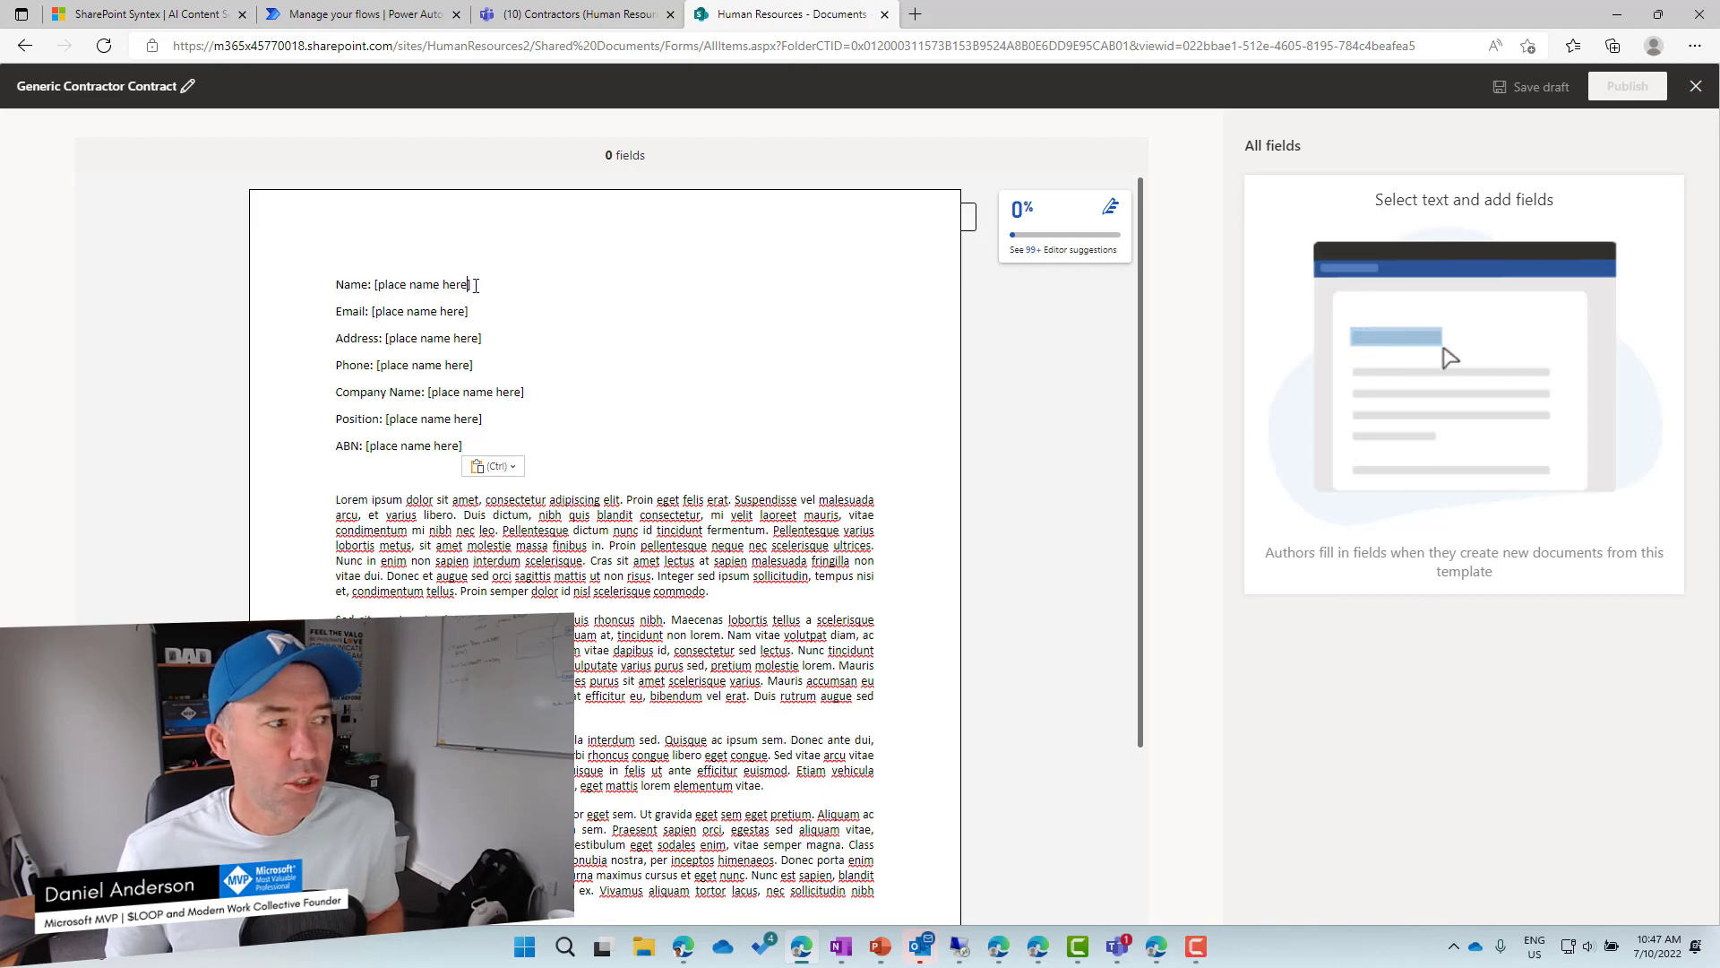
{"action": "left_click_drag", "start_coordinate": [475, 285], "coordinate": [391, 291]}
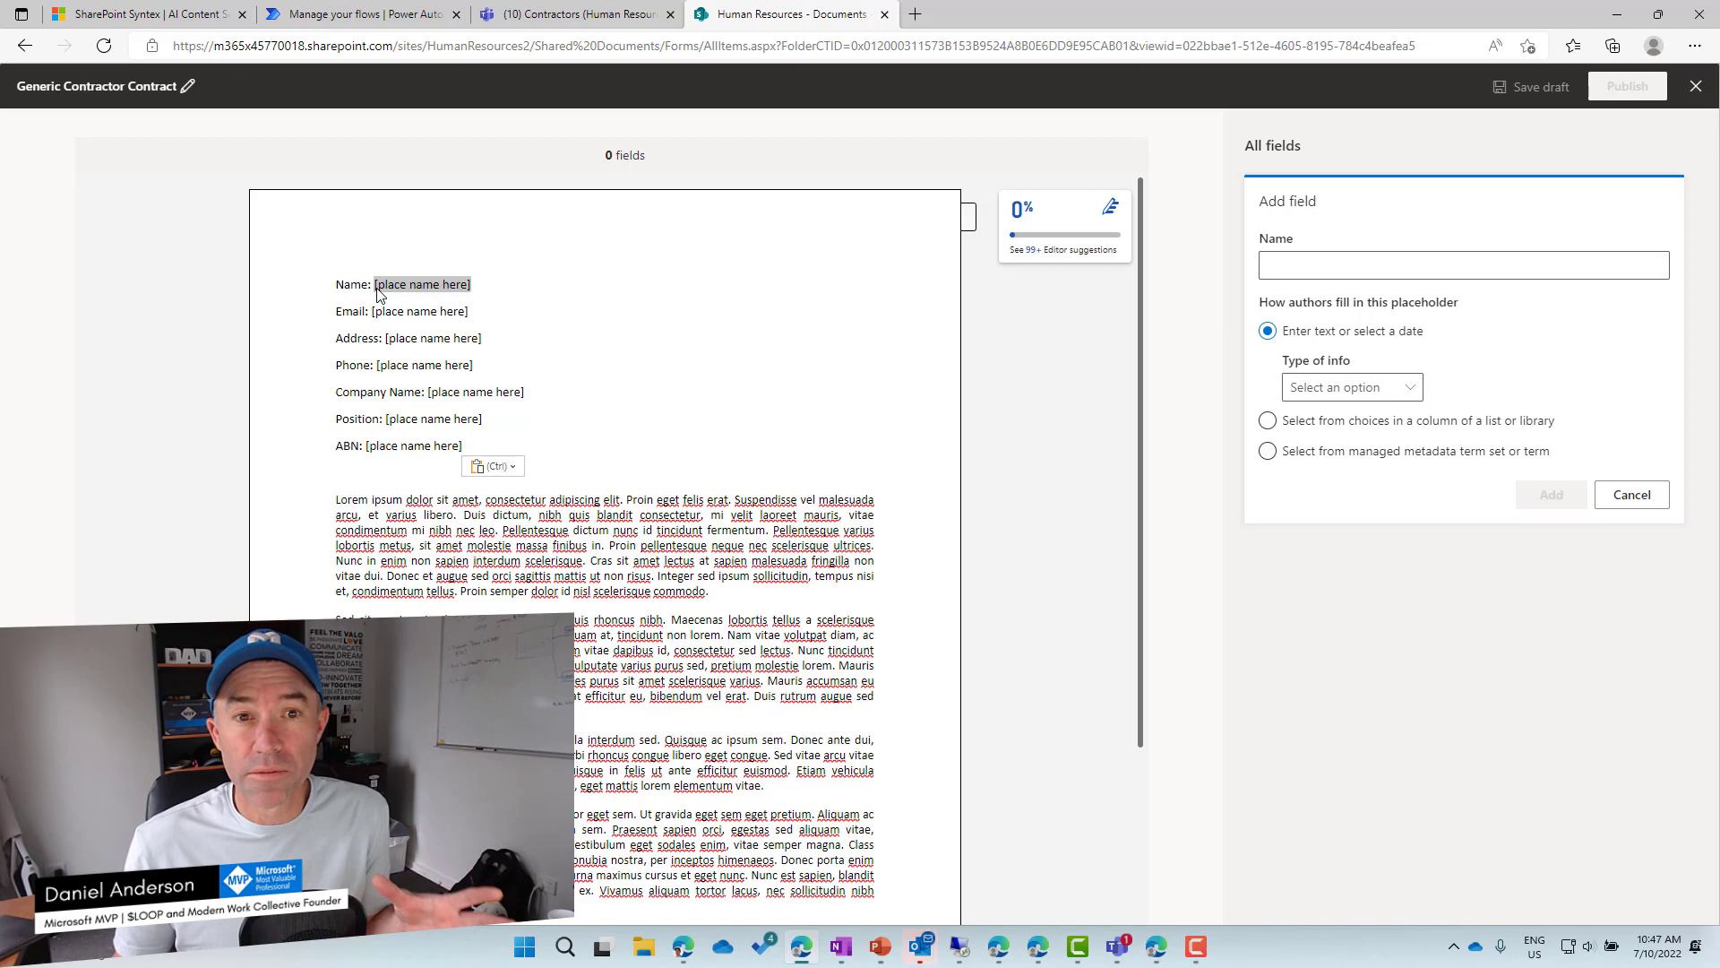
Add a single-line text field named 'Contractor Name' for the Name placeholder.
{"action": "left_click", "coordinate": [1306, 271]}
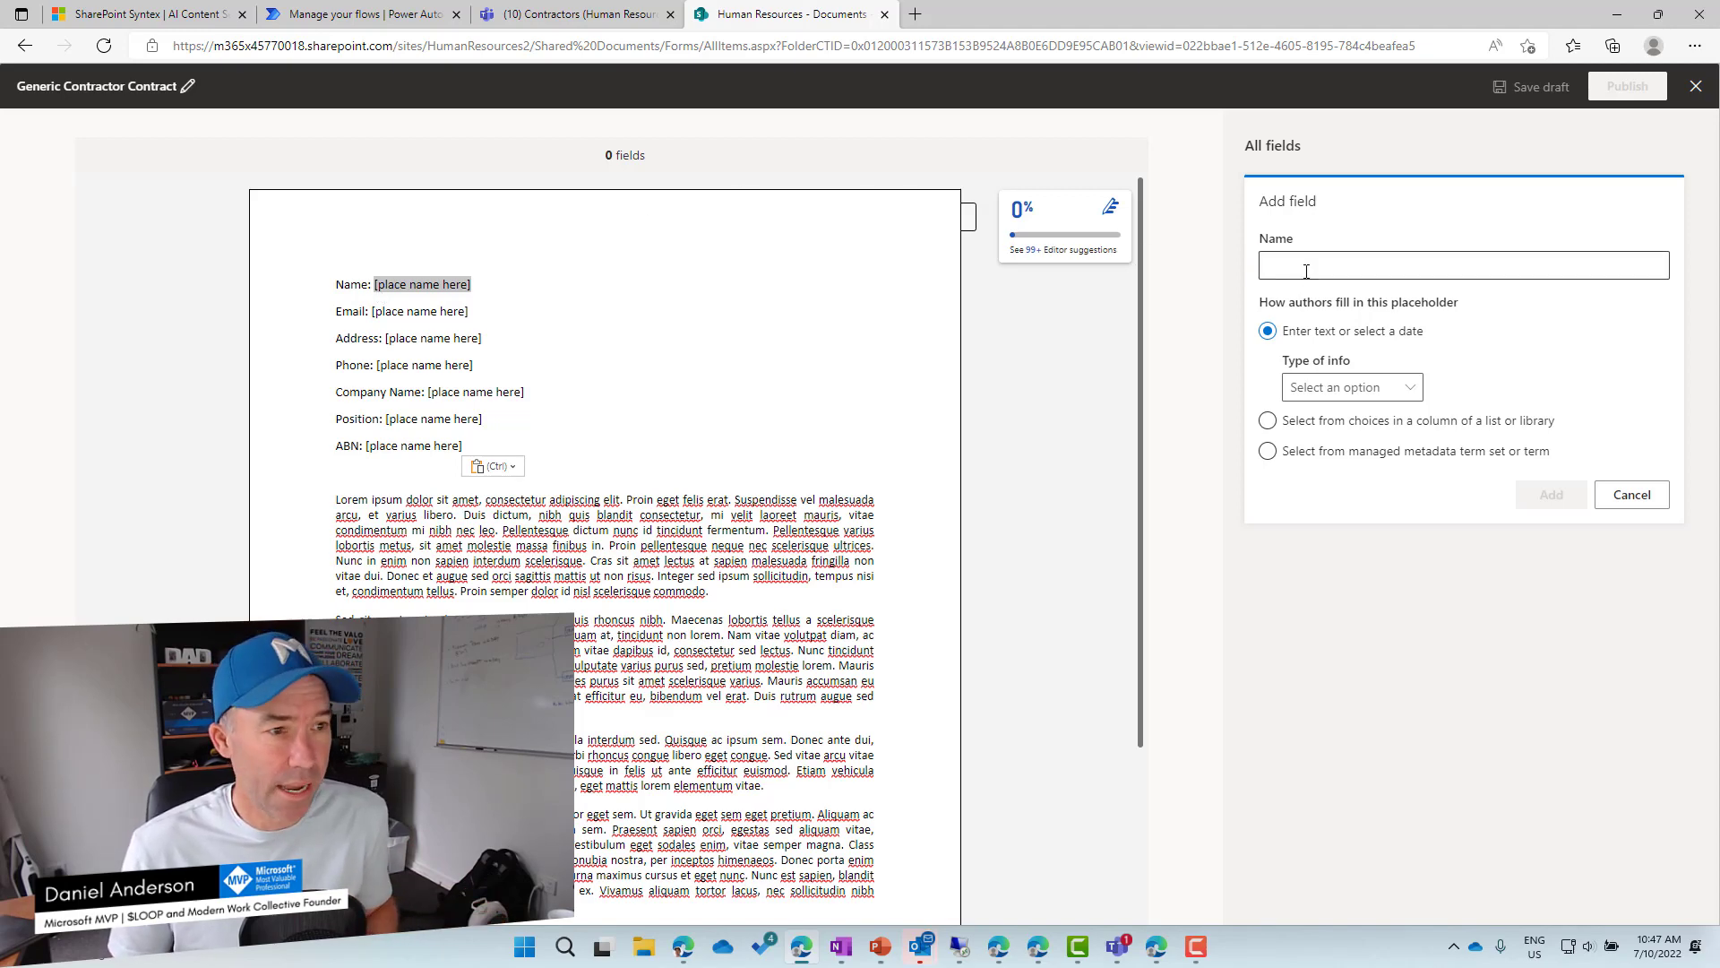
{"action": "left_click", "coordinate": [1307, 271]}
{"action": "type", "text": "Contr"}
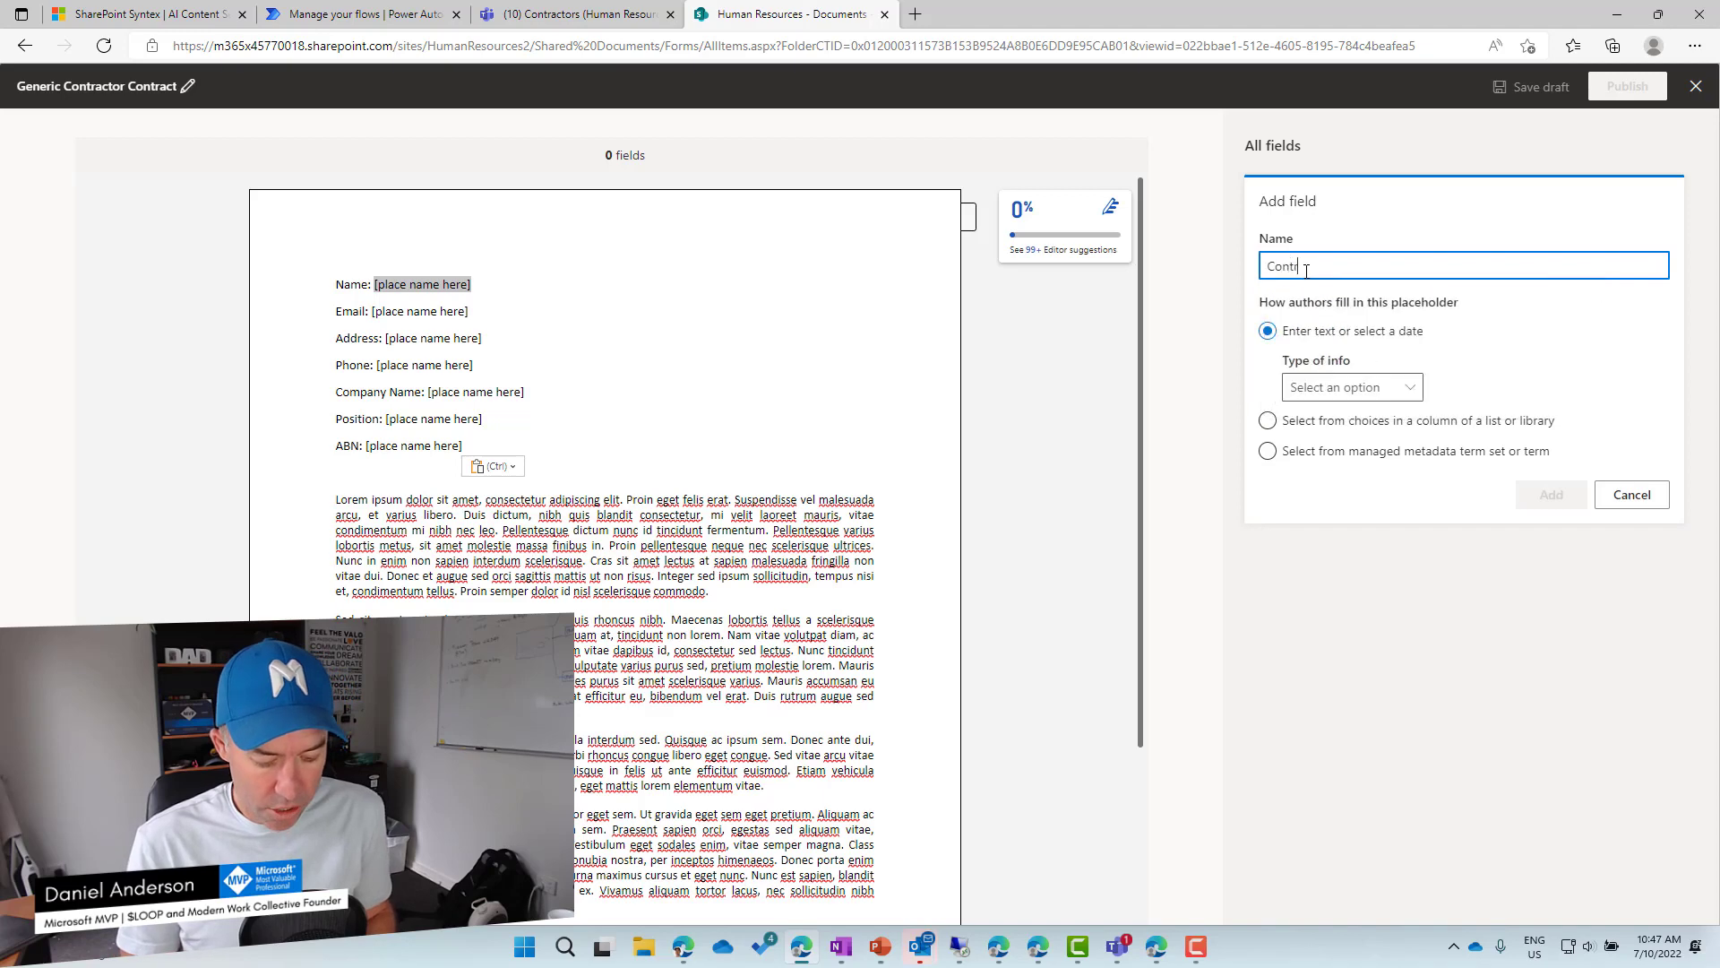
{"action": "type", "text": "actor Name"}
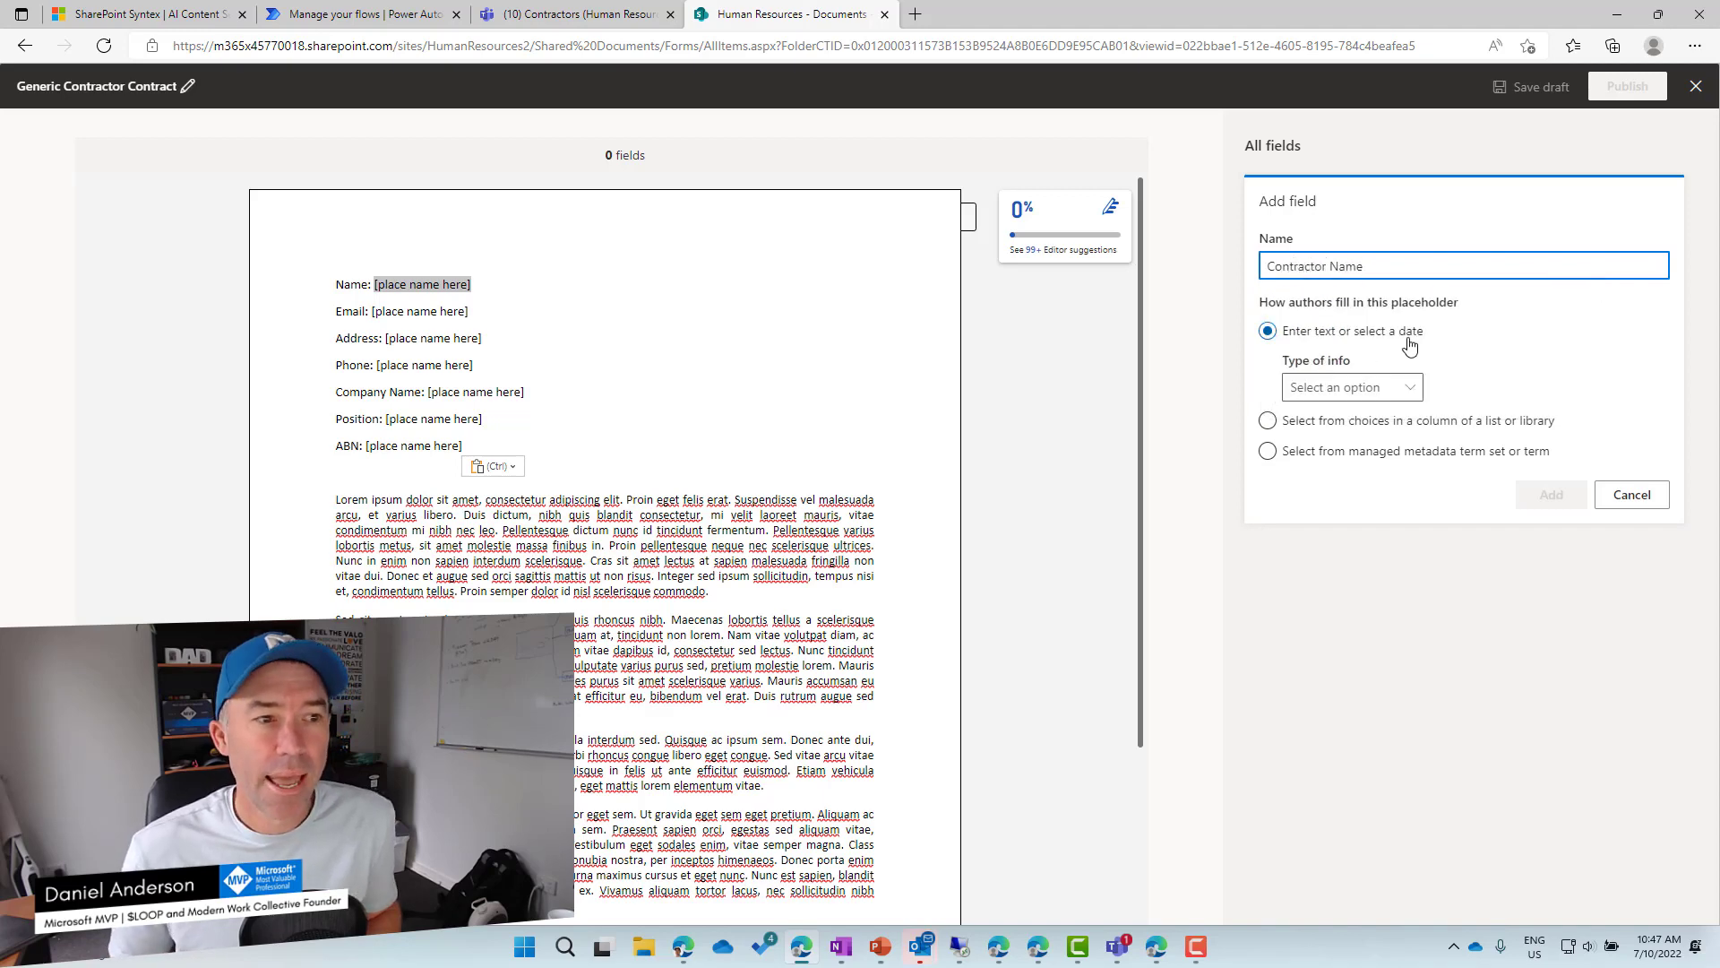
{"action": "left_click", "coordinate": [1341, 388]}
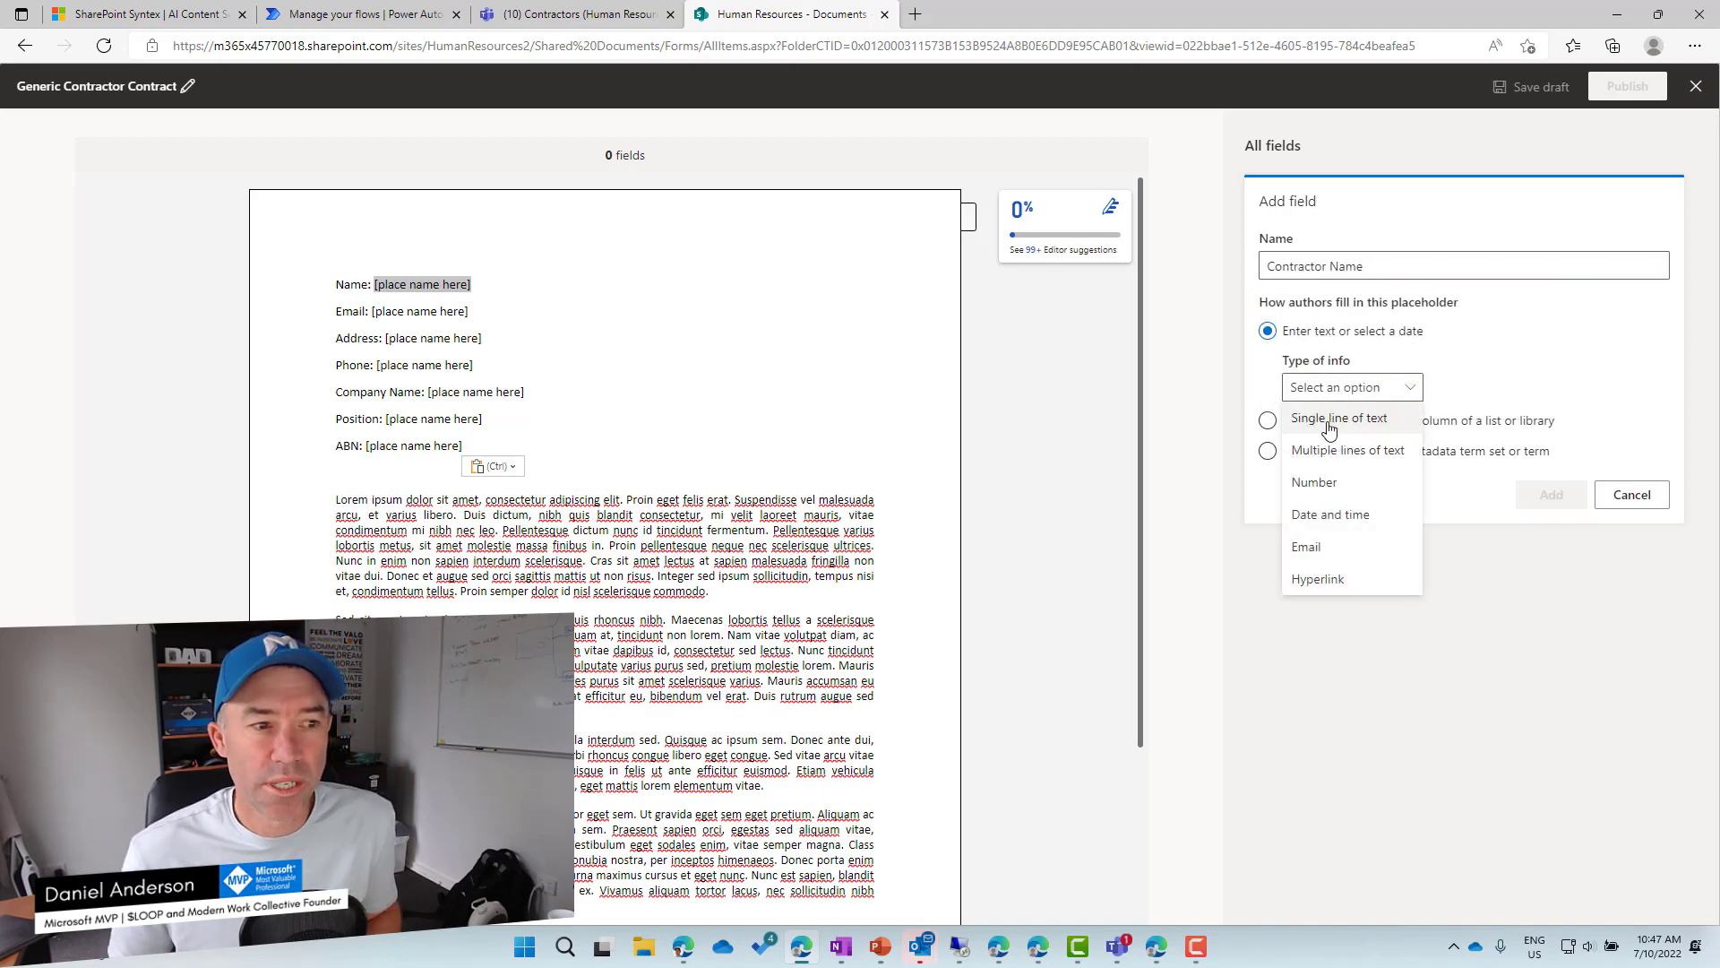
{"action": "left_click", "coordinate": [1335, 421]}
{"action": "left_click", "coordinate": [1549, 495]}
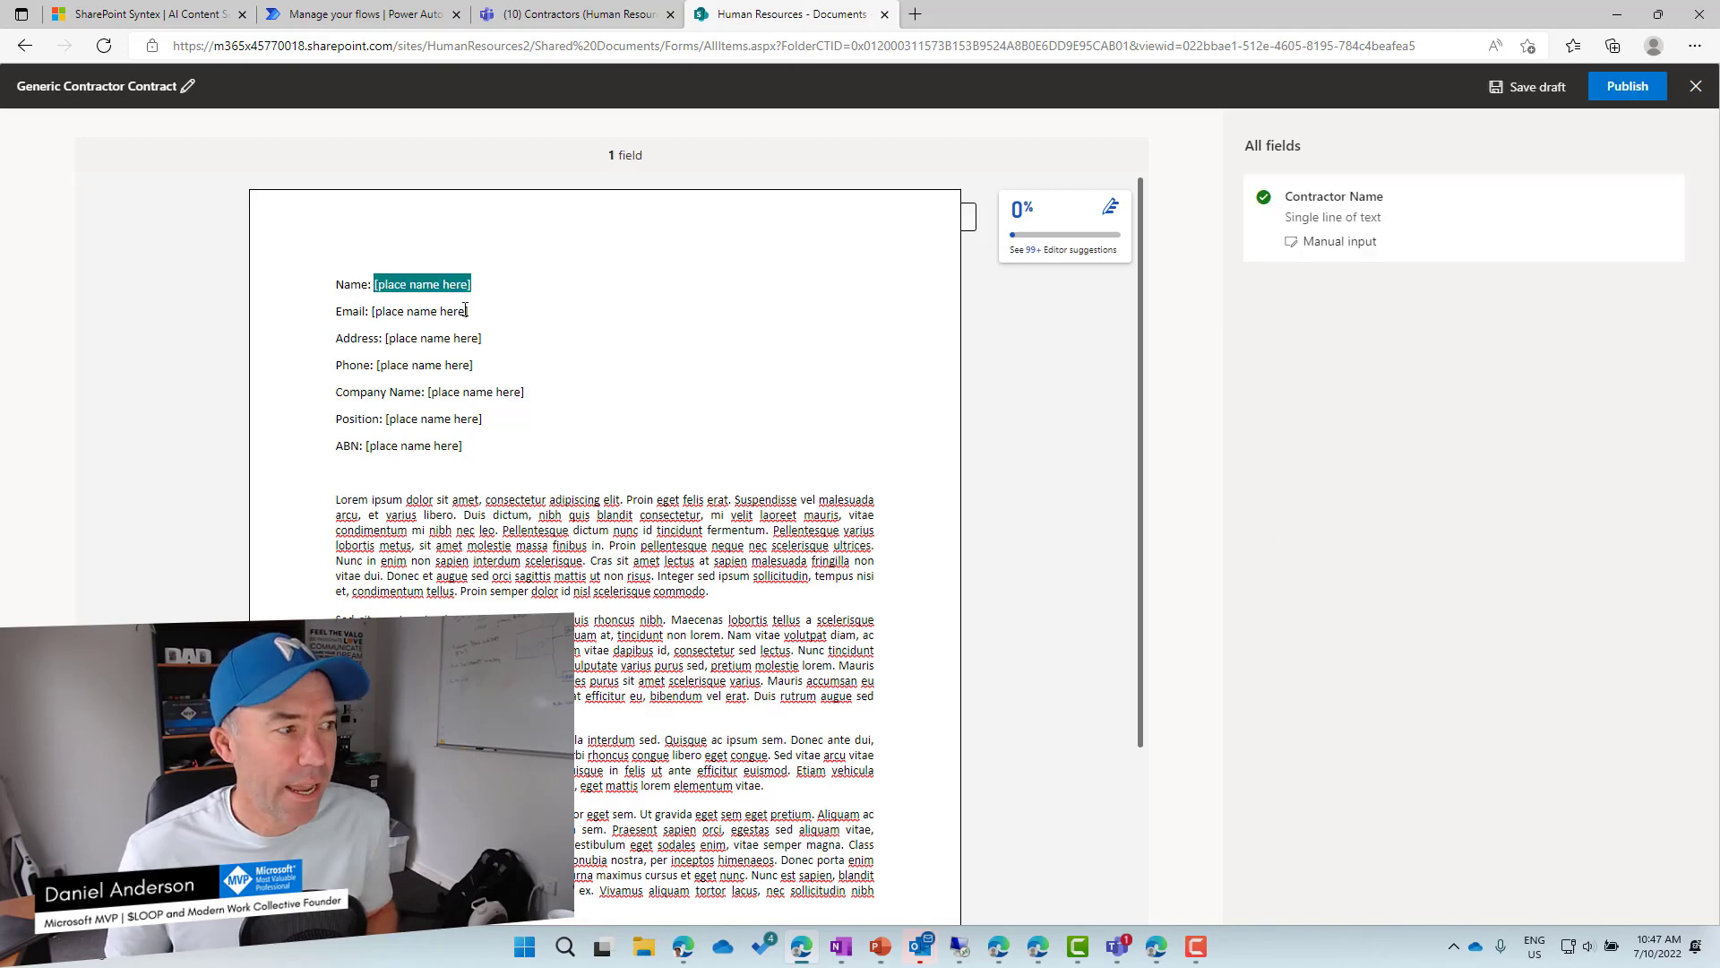
Add a single-line text field named 'Email Address' for the Email placeholder.
{"action": "left_click_drag", "start_coordinate": [465, 311], "coordinate": [379, 312]}
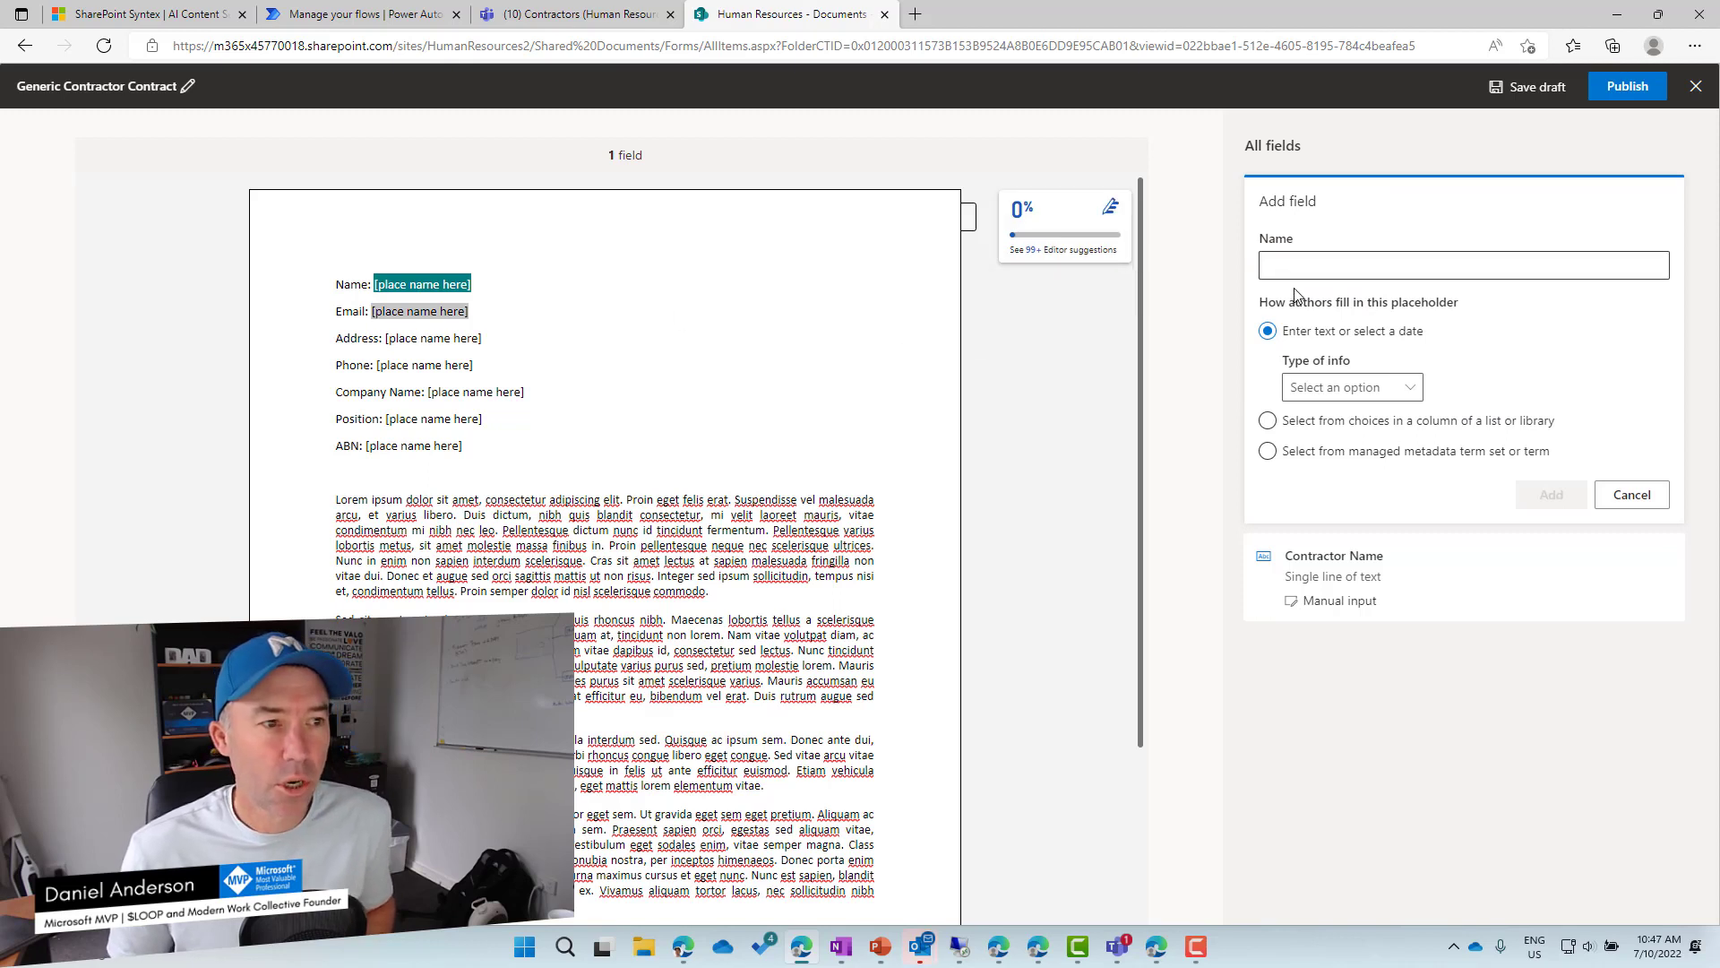
{"action": "left_click", "coordinate": [1313, 266]}
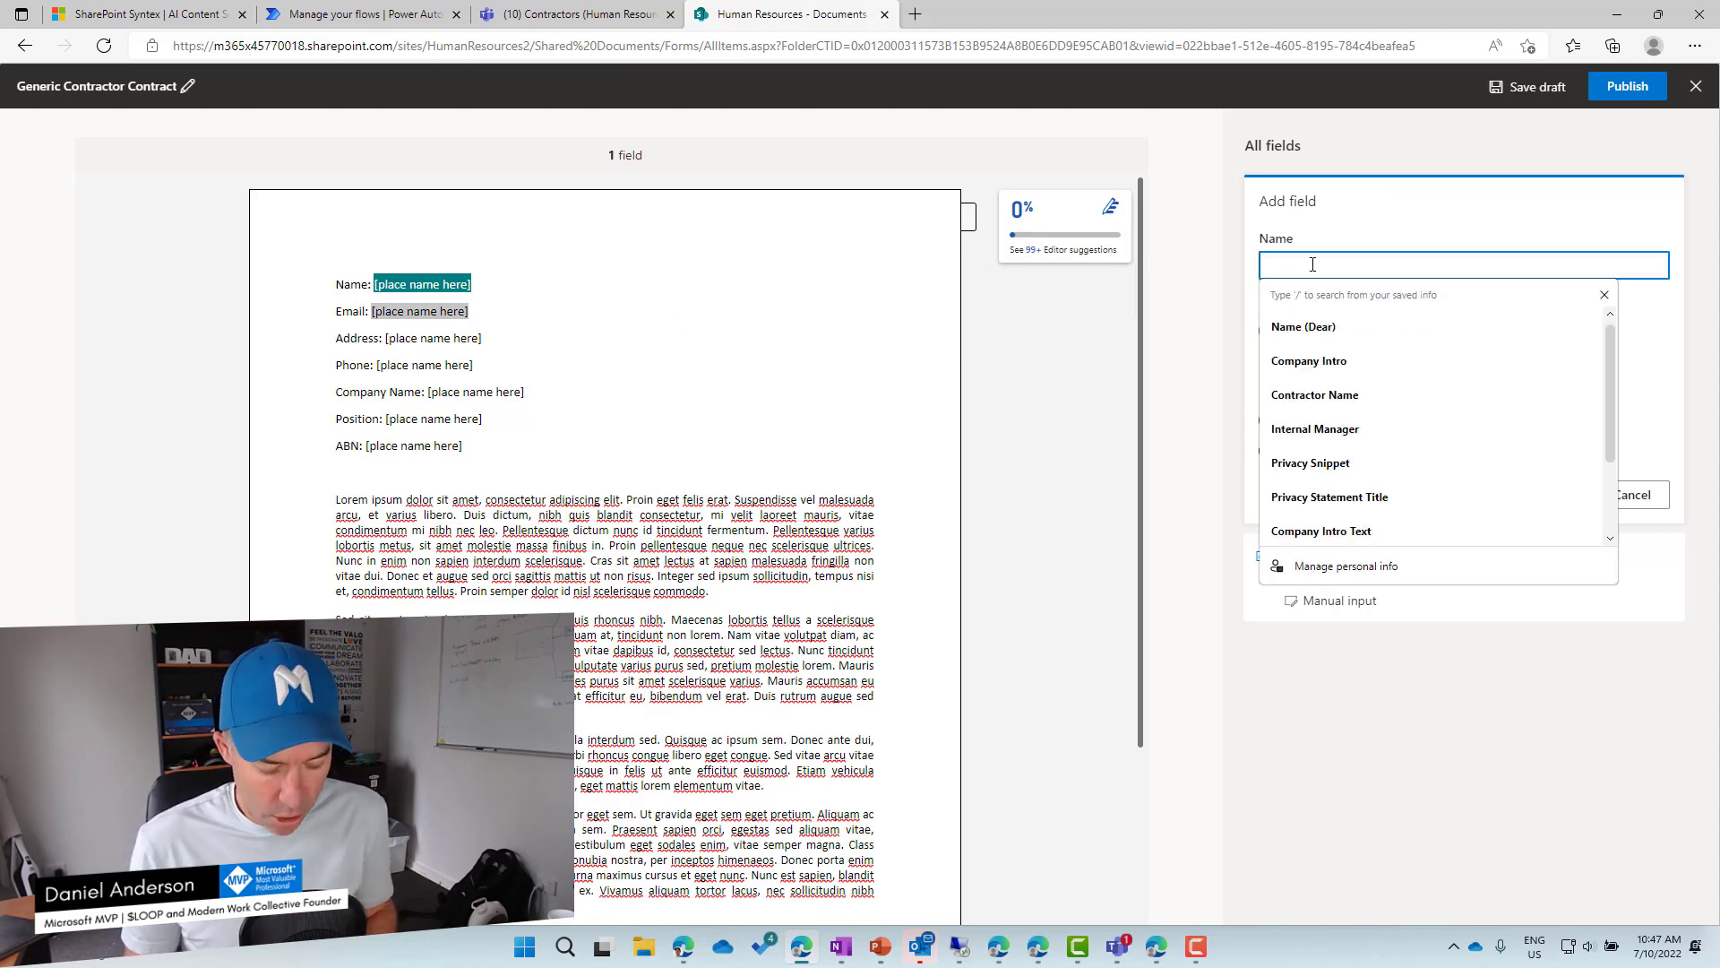
{"action": "type", "text": "Email Ad"}
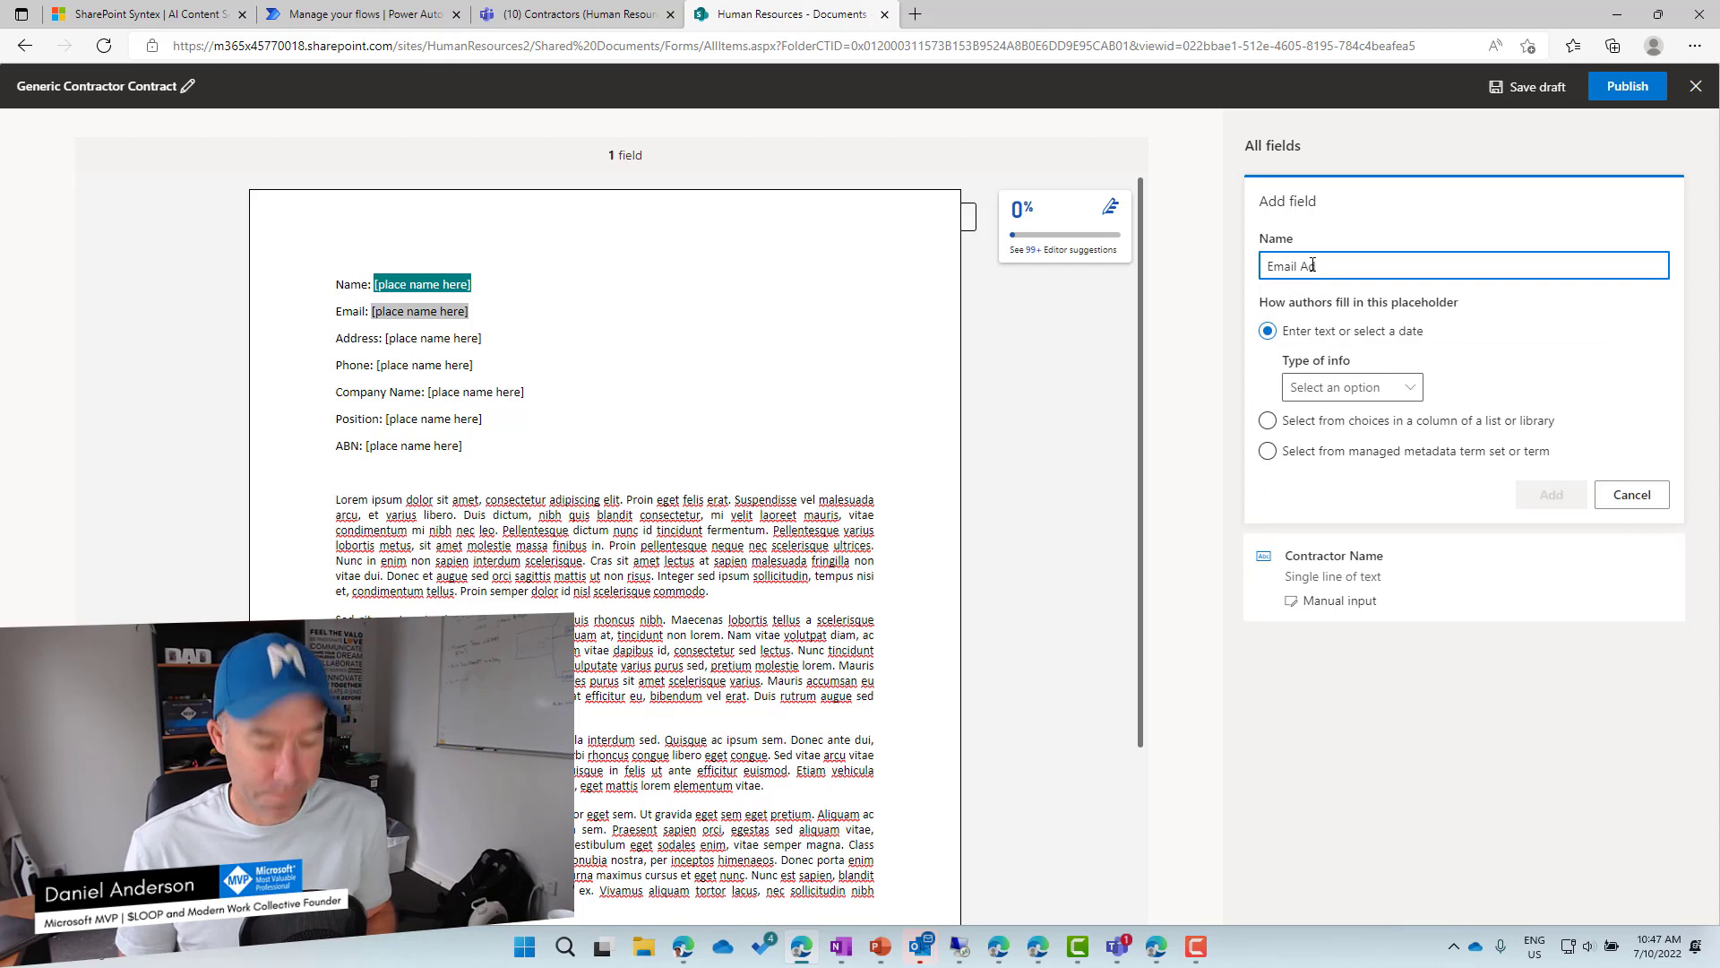
{"action": "type", "text": "dress"}
{"action": "left_click", "coordinate": [1351, 387]}
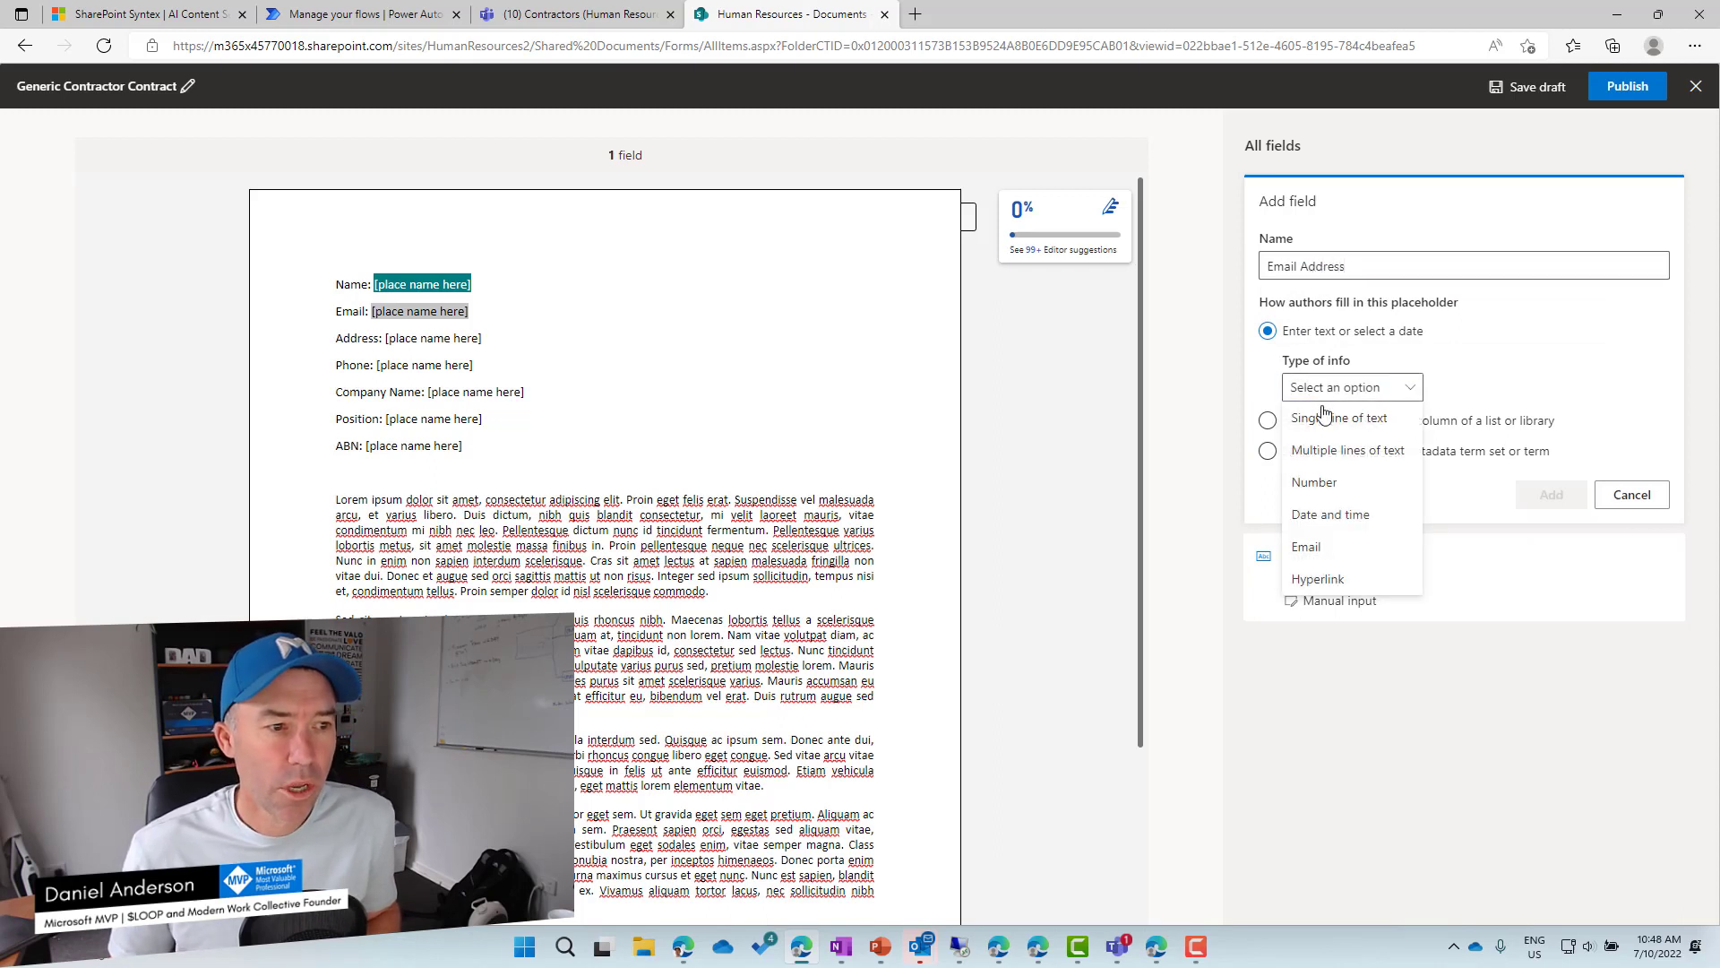
{"action": "left_click", "coordinate": [1317, 411]}
{"action": "left_click", "coordinate": [1551, 494]}
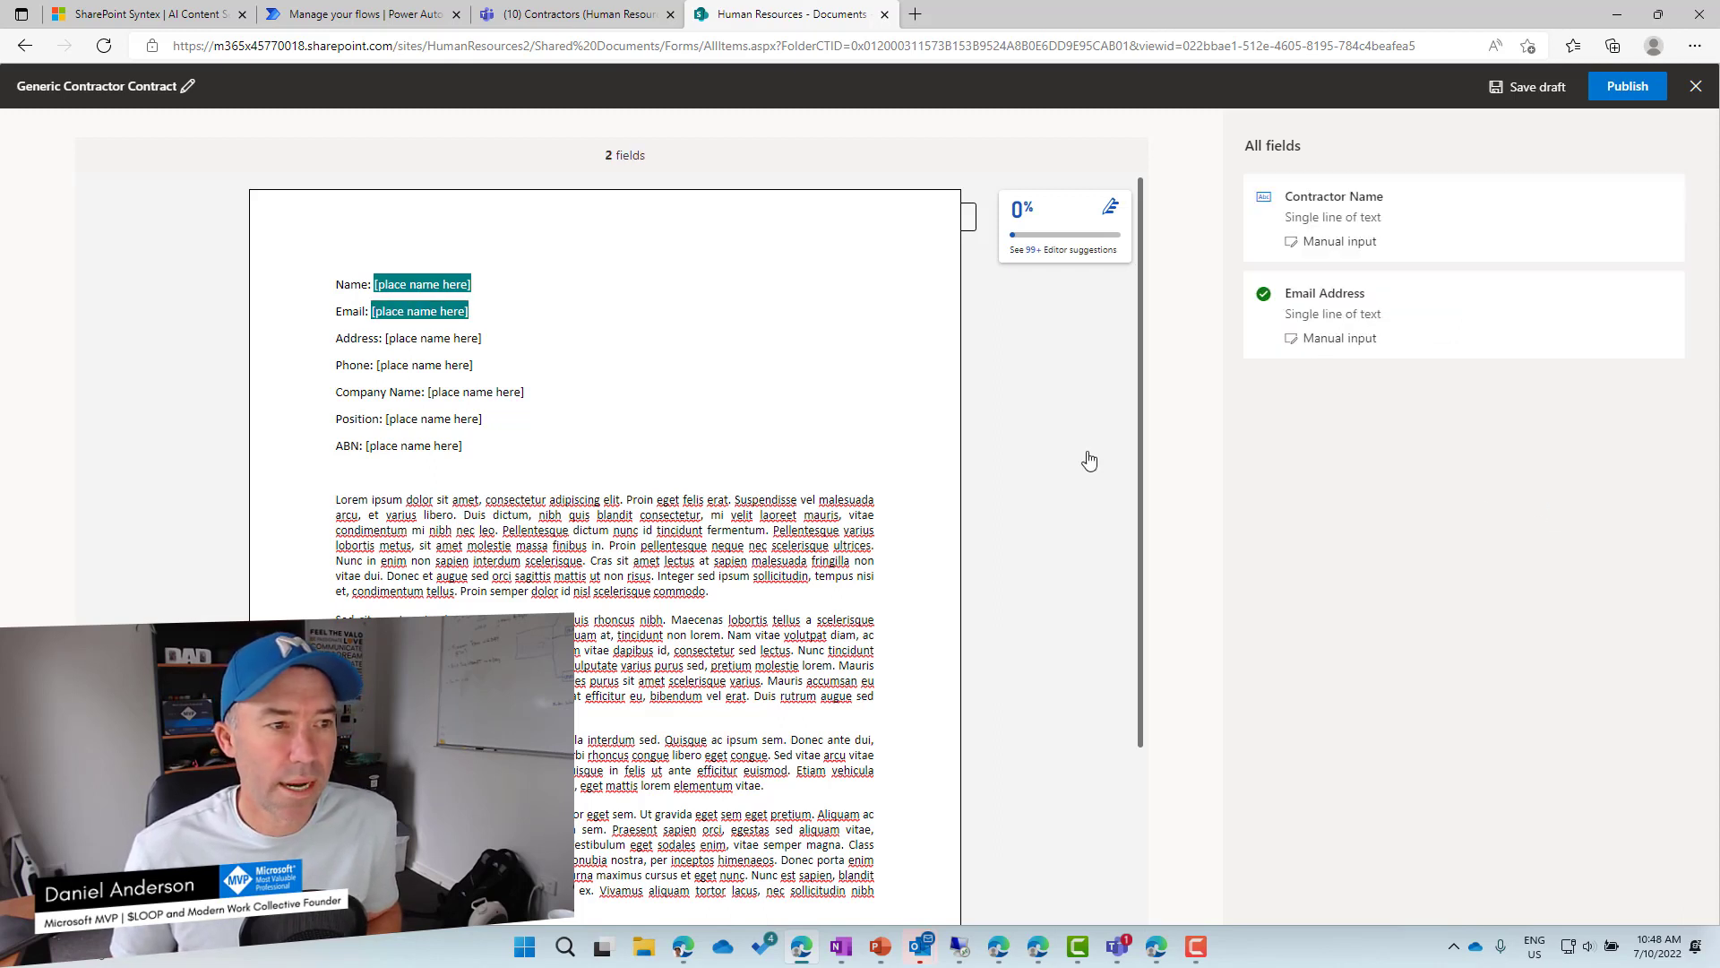
Add a single-line text field named 'Address' for the Address placeholder.
{"action": "left_click_drag", "start_coordinate": [521, 336], "coordinate": [386, 341]}
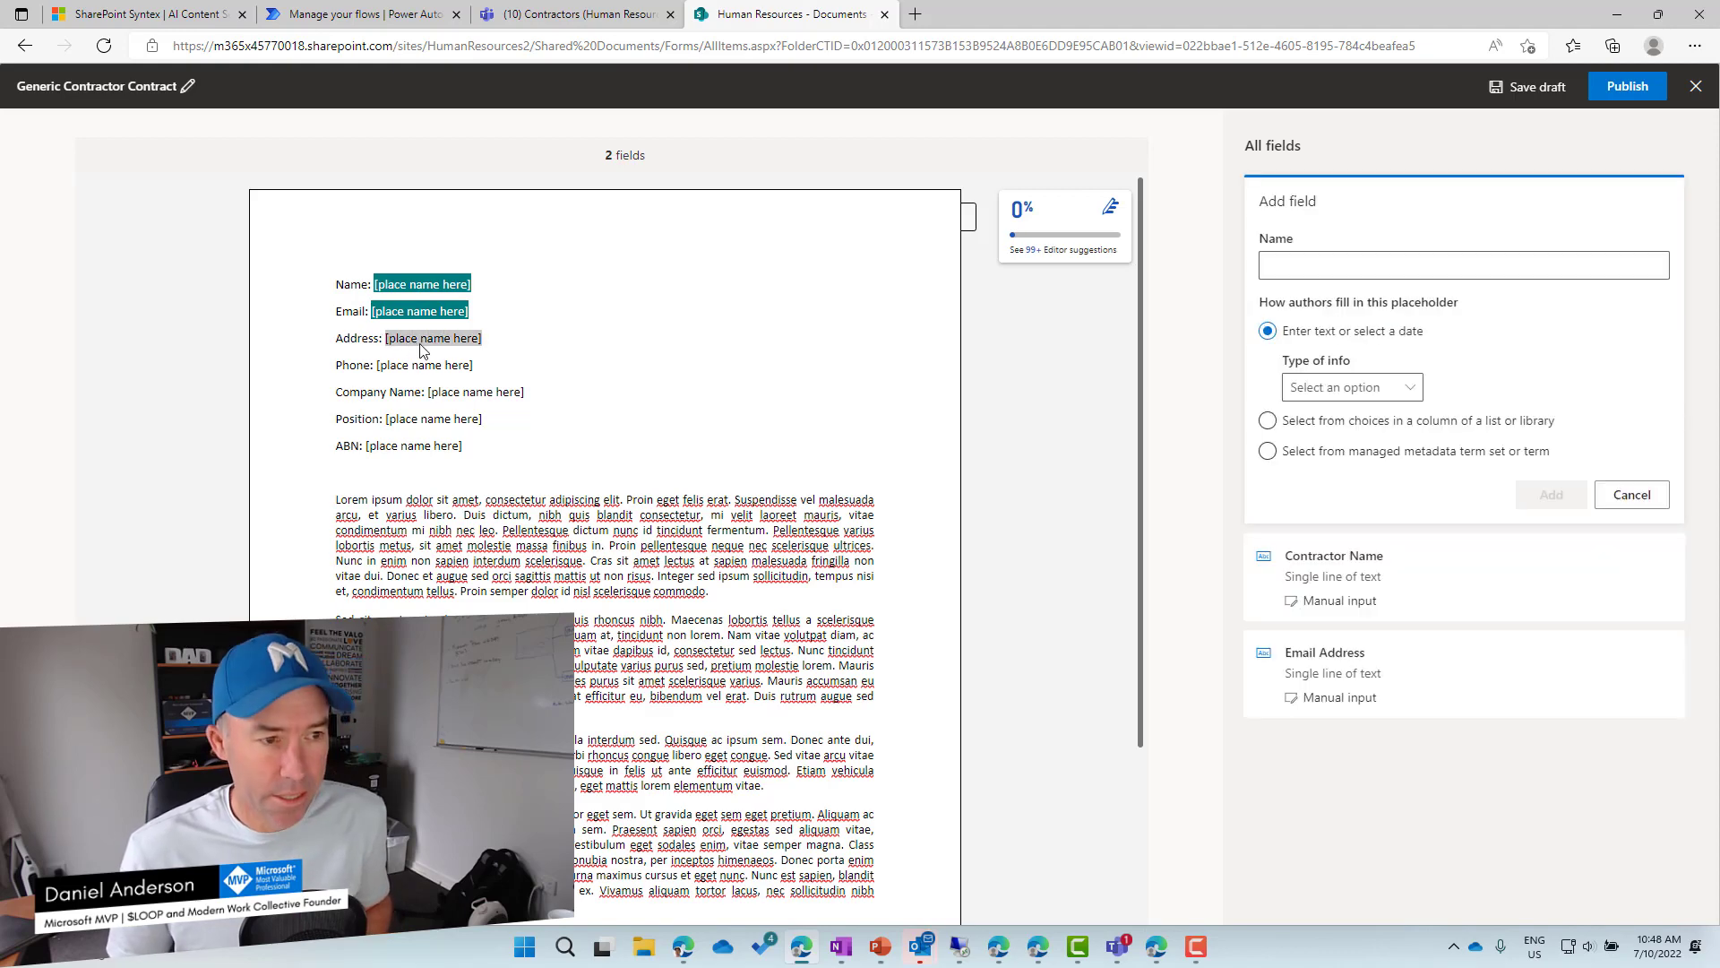
{"action": "left_click", "coordinate": [1288, 266]}
{"action": "type", "text": "Ad"}
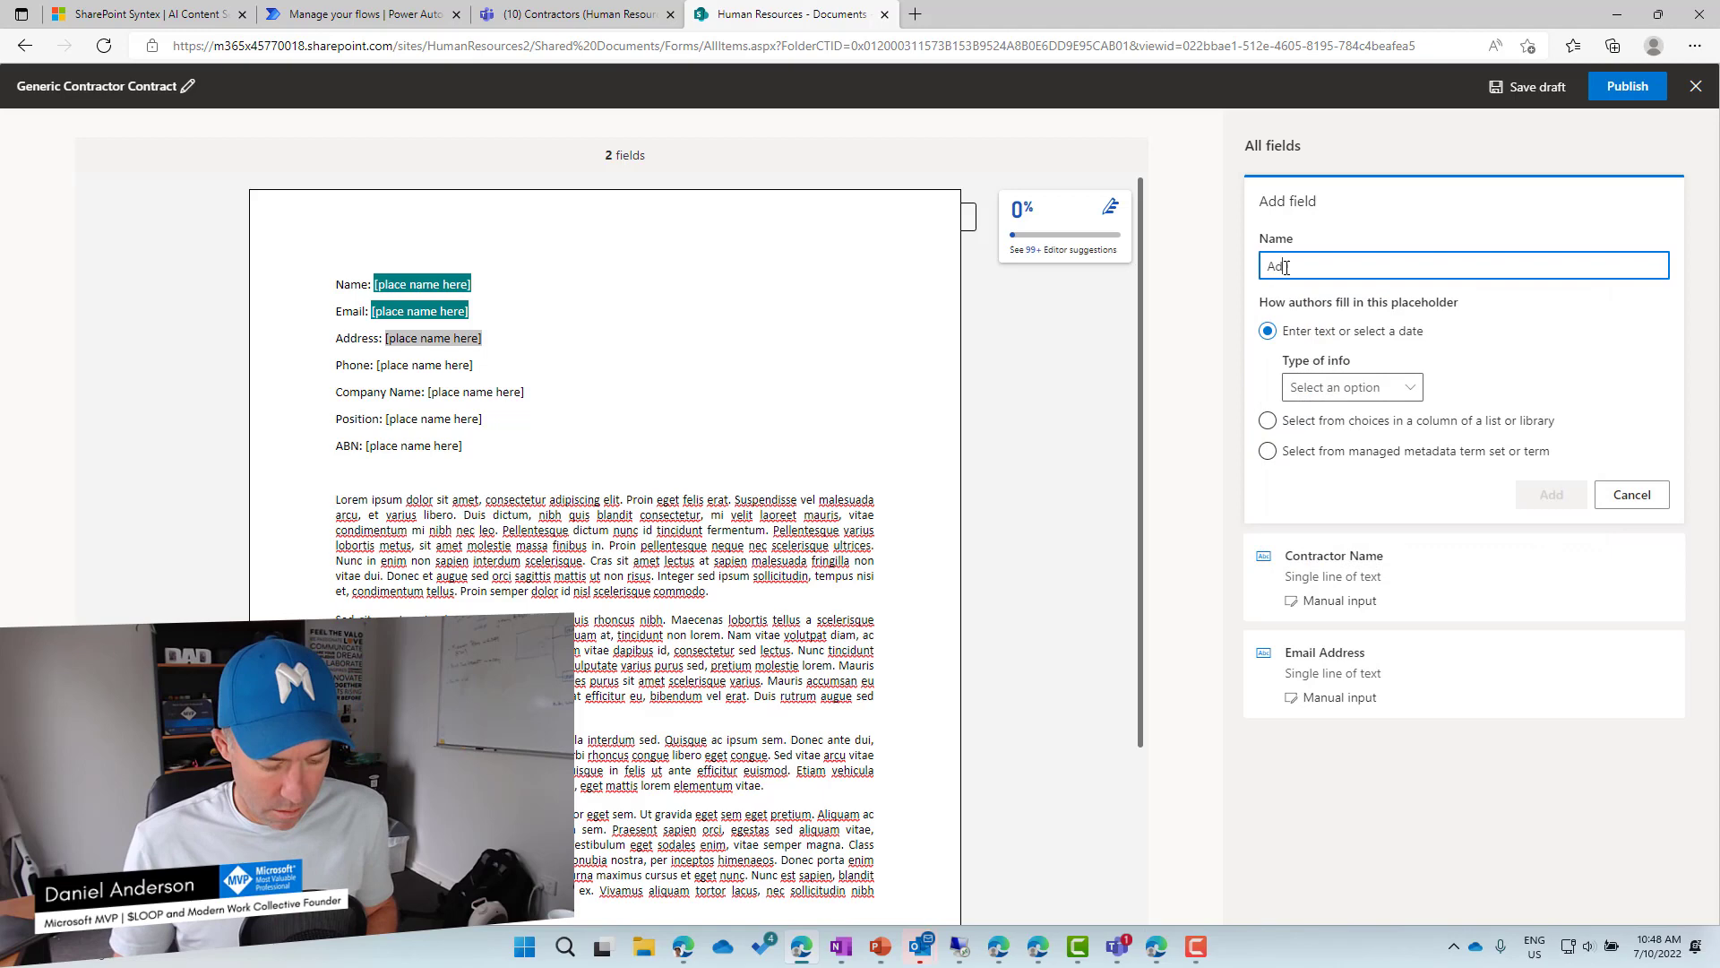
{"action": "type", "text": "dress"}
{"action": "left_click", "coordinate": [1355, 389]}
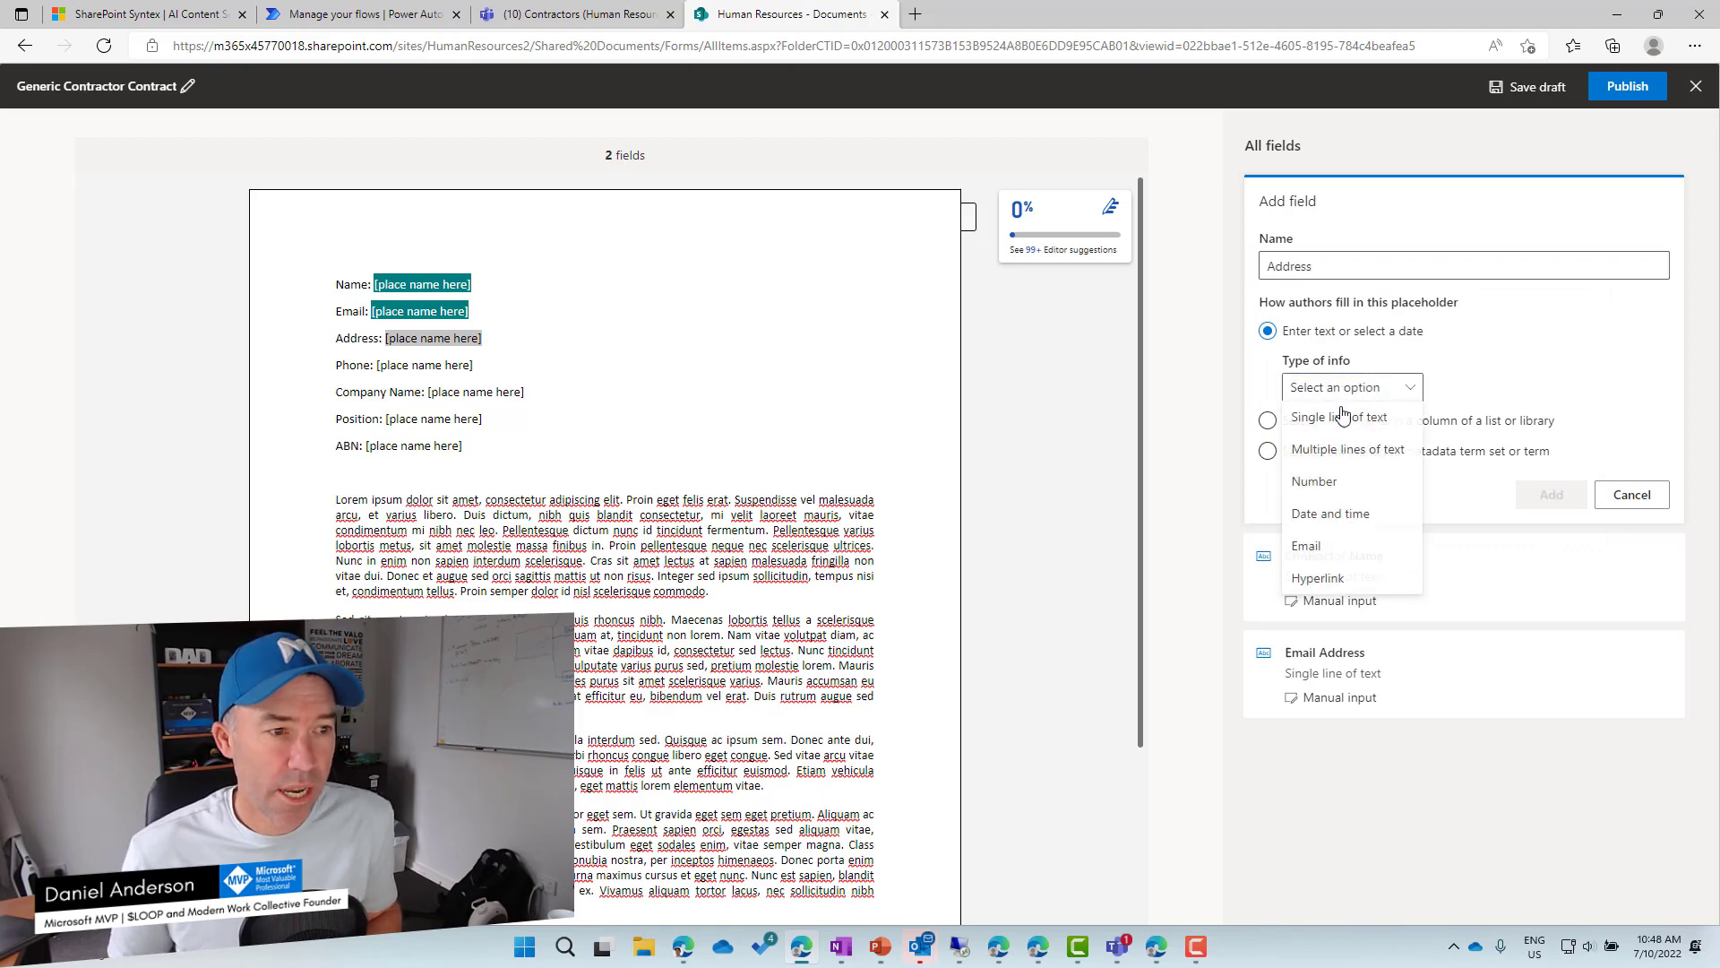
{"action": "left_click", "coordinate": [1338, 428]}
{"action": "left_click", "coordinate": [1550, 495]}
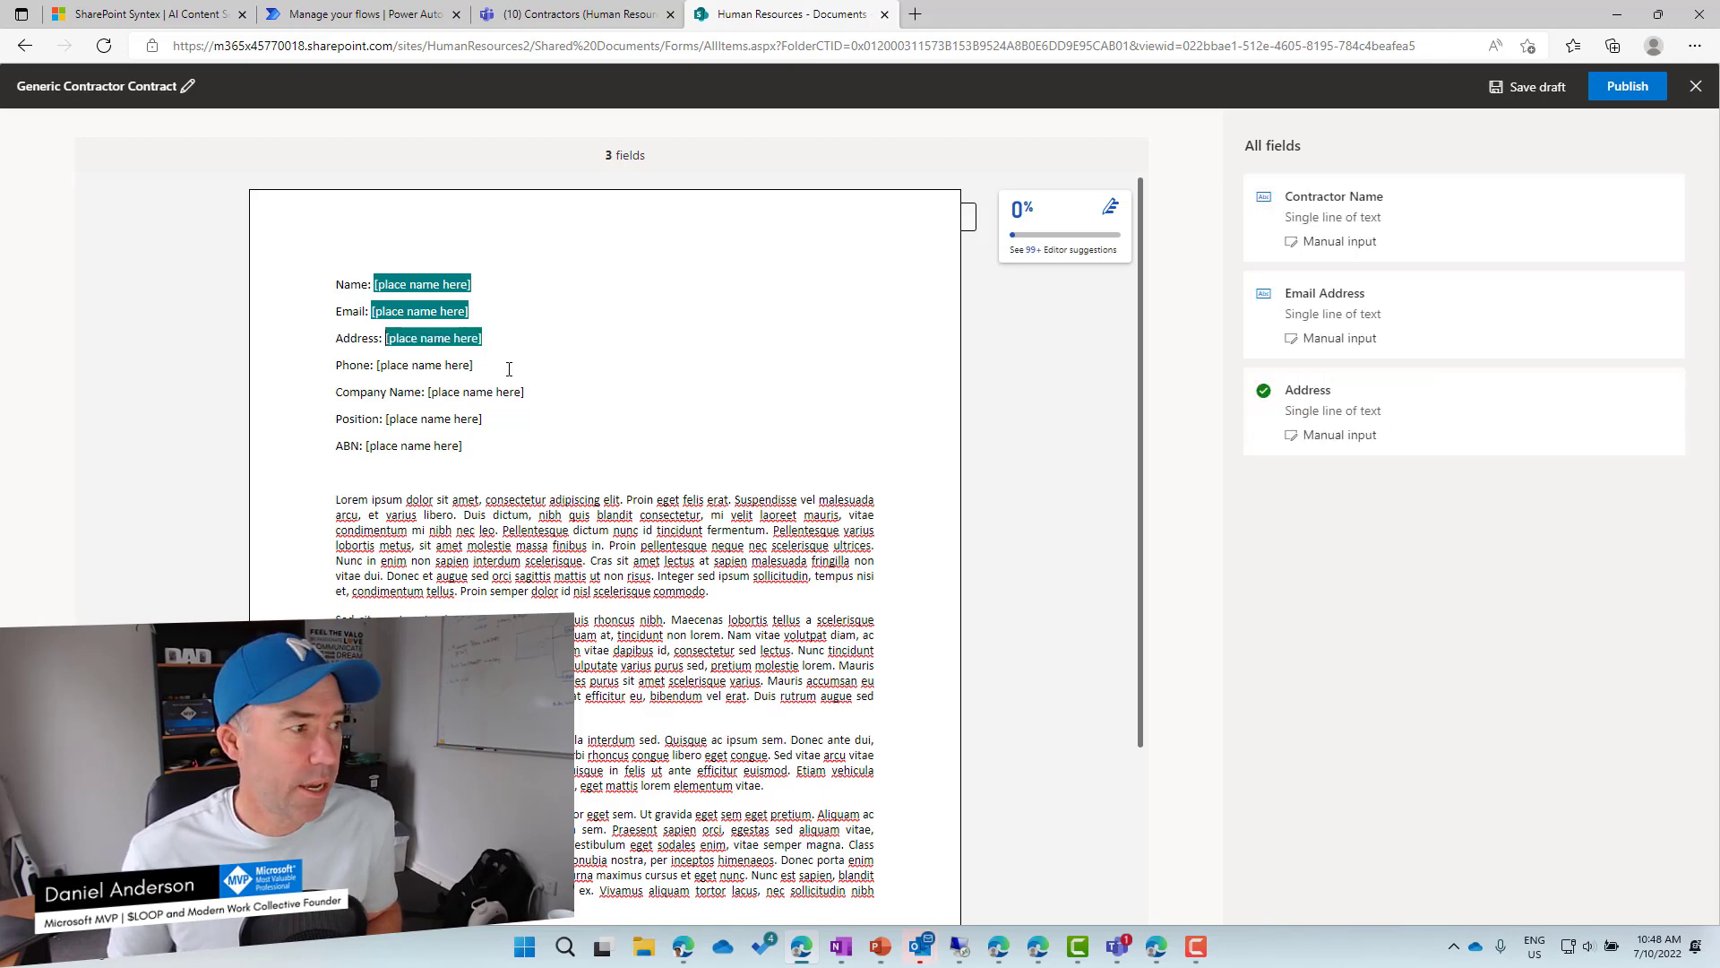
Add a single-line text field named 'Phone' for the Phone placeholder.
{"action": "left_click_drag", "start_coordinate": [421, 367], "coordinate": [377, 372]}
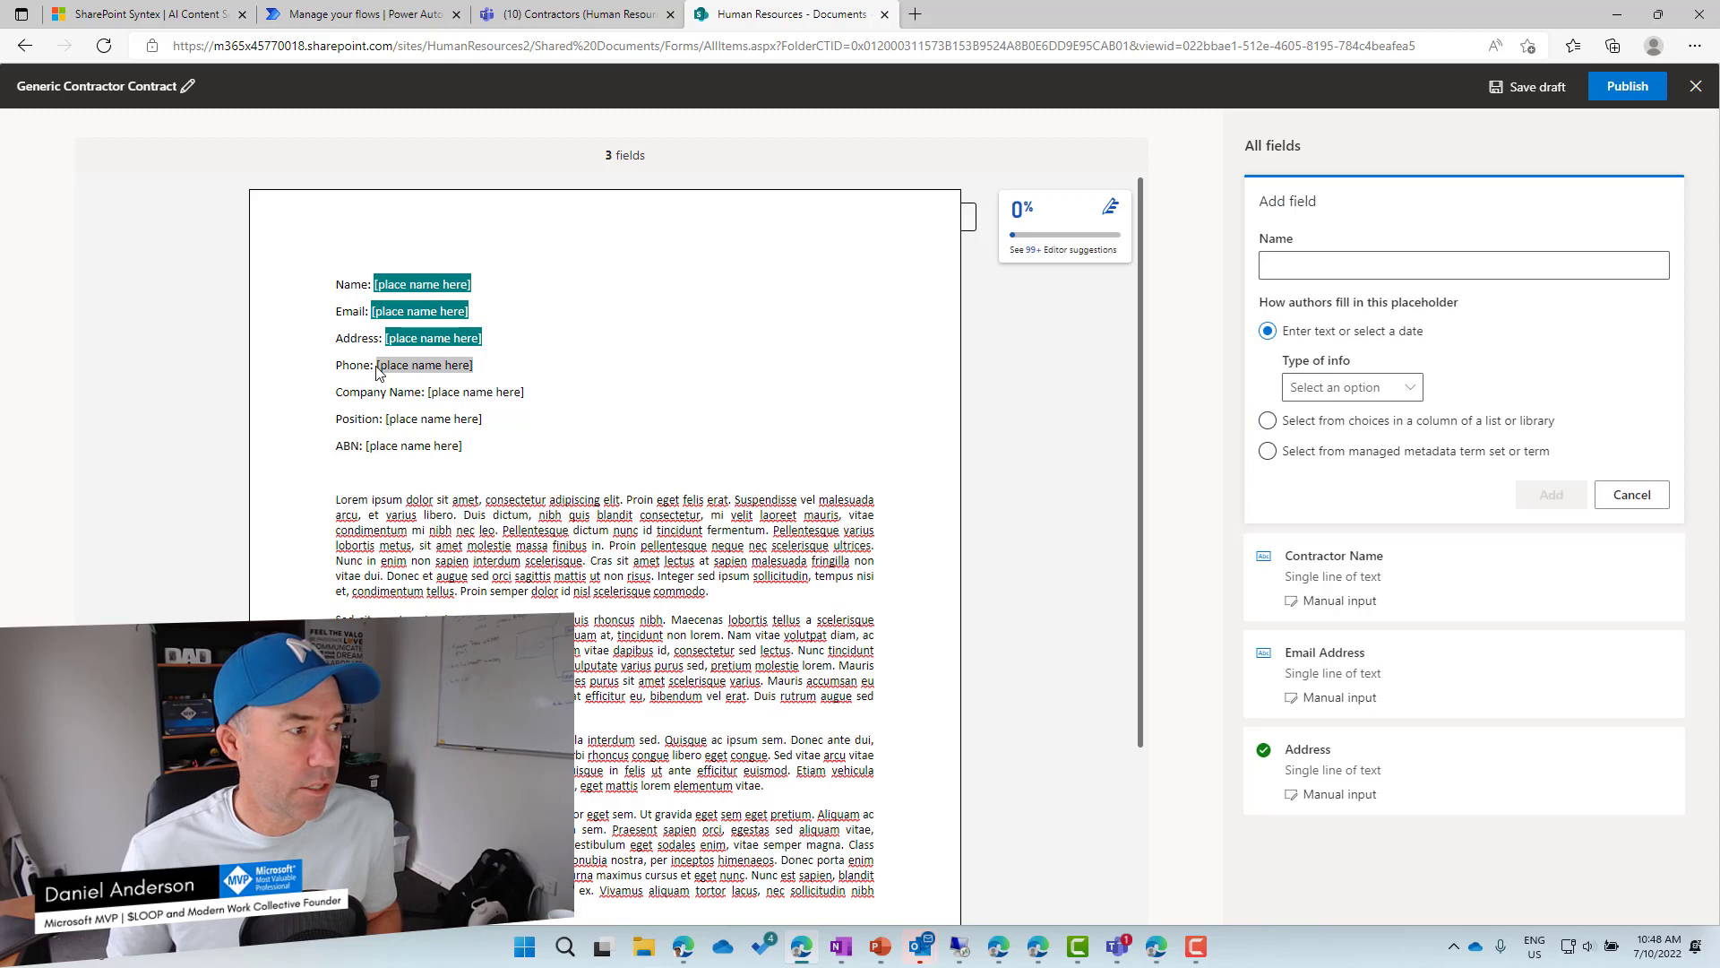
{"action": "left_click", "coordinate": [1380, 265]}
{"action": "type", "text": "Ph"}
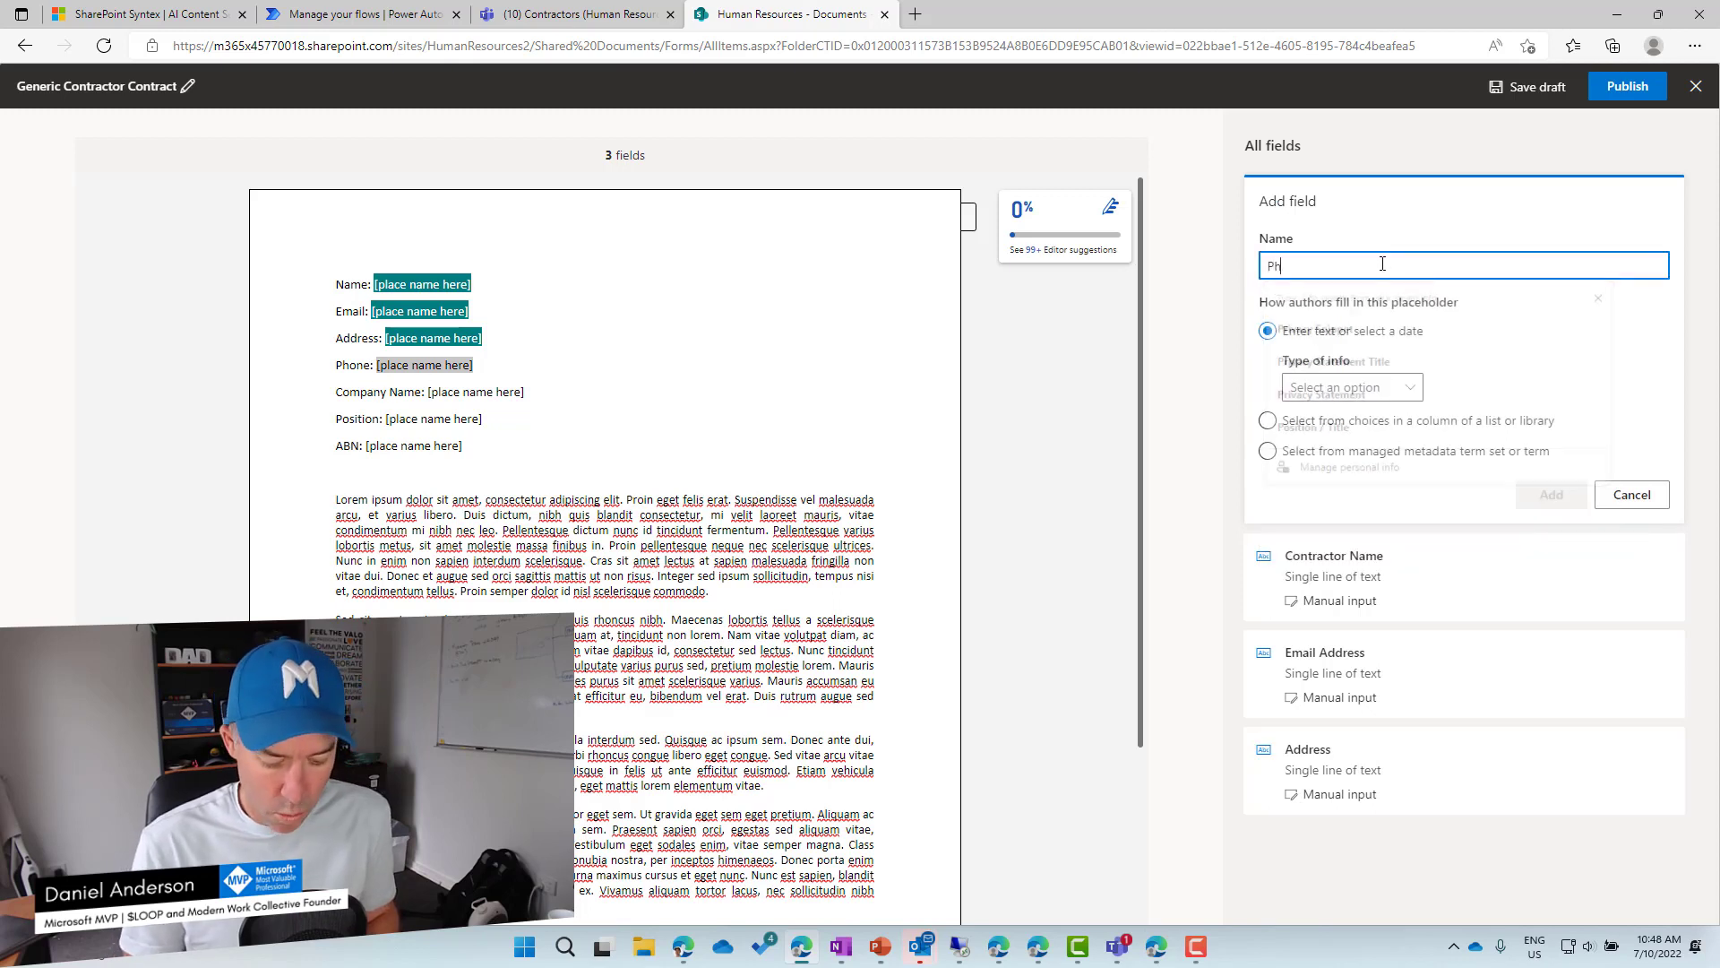
{"action": "type", "text": "one"}
{"action": "left_click", "coordinate": [1387, 387]}
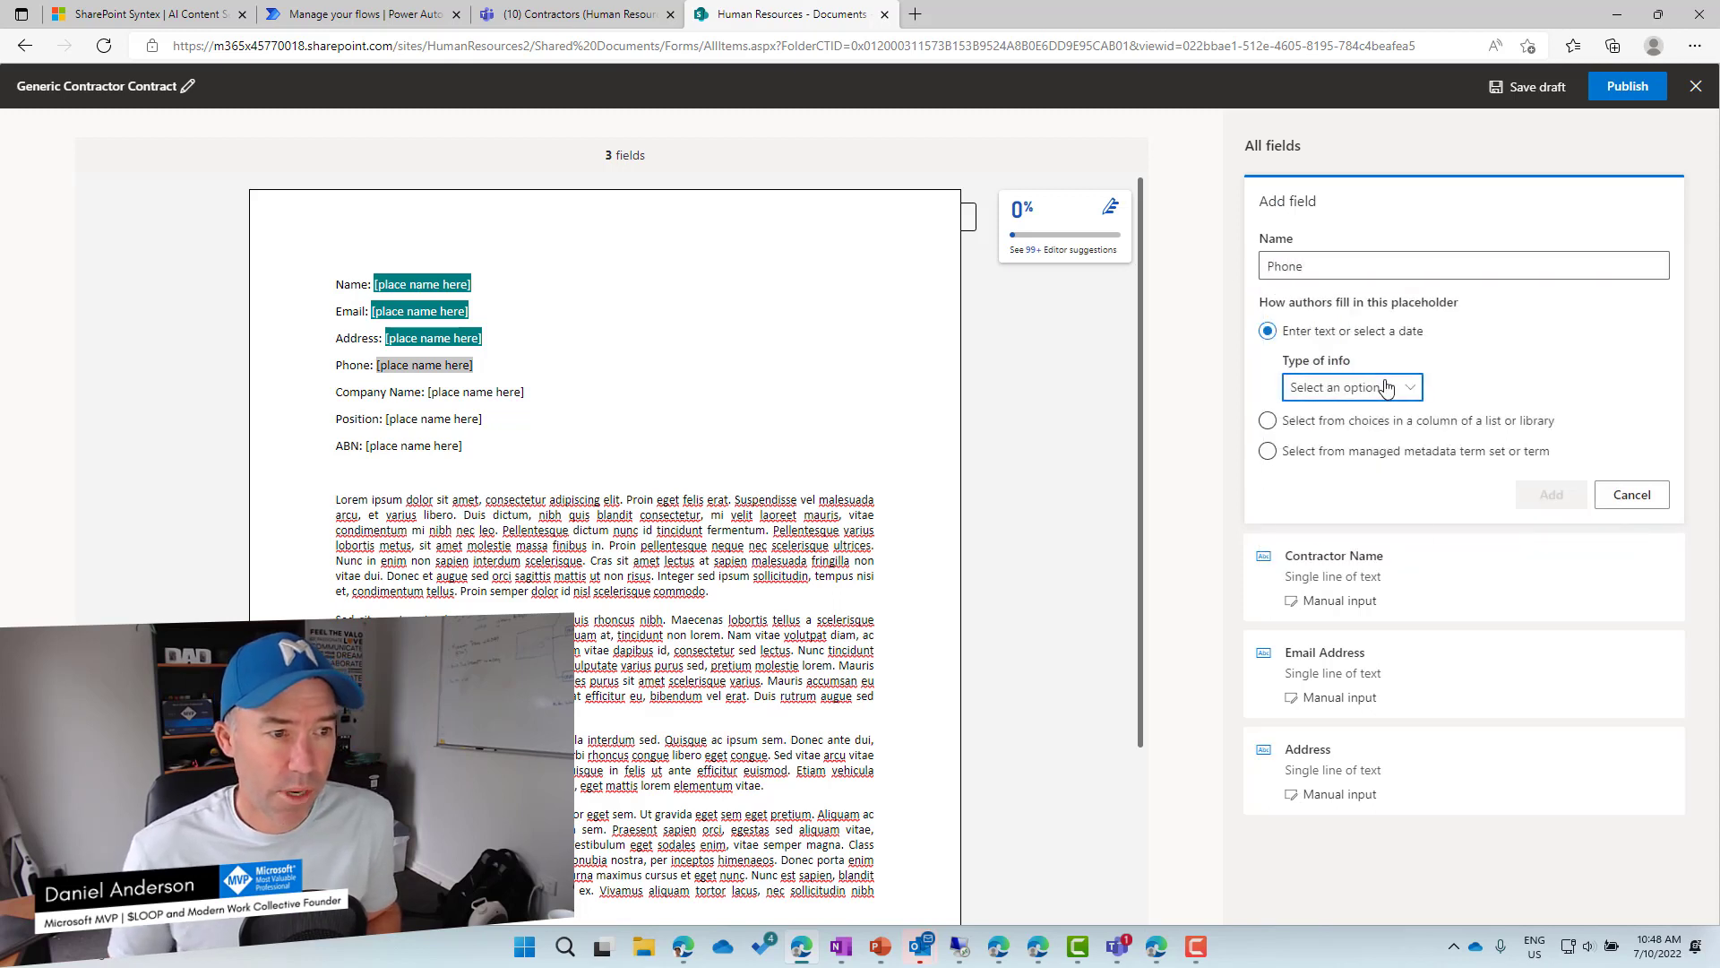
{"action": "left_click", "coordinate": [1341, 415]}
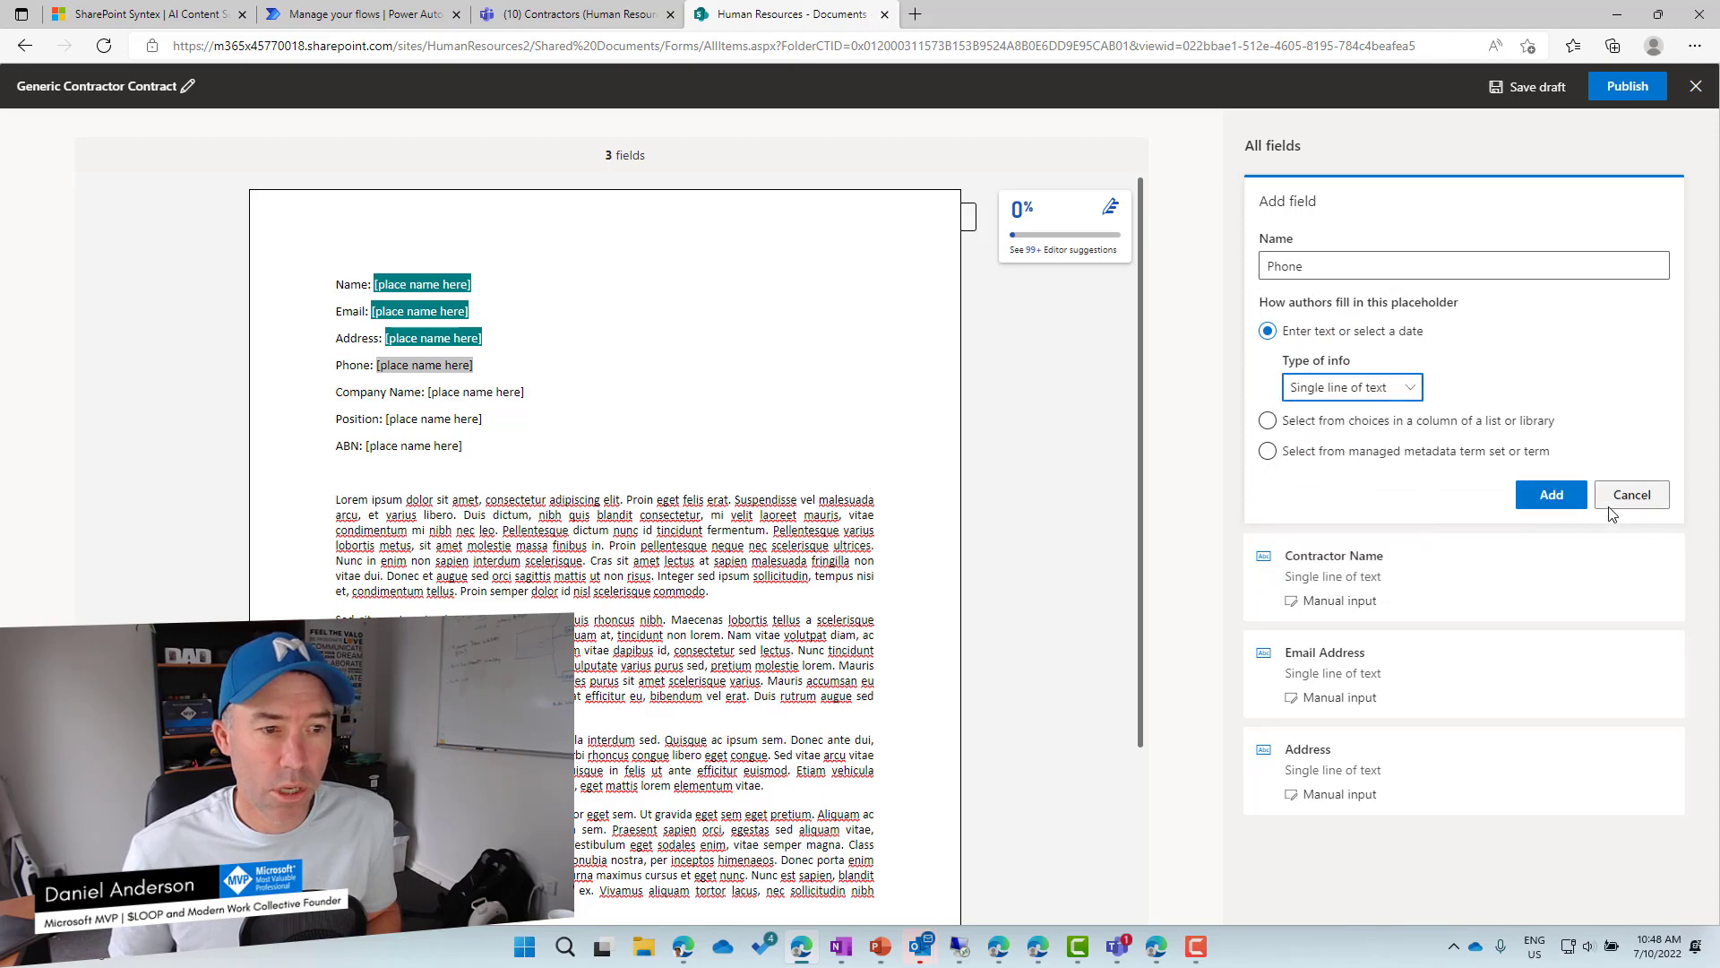
{"action": "left_click", "coordinate": [1552, 494]}
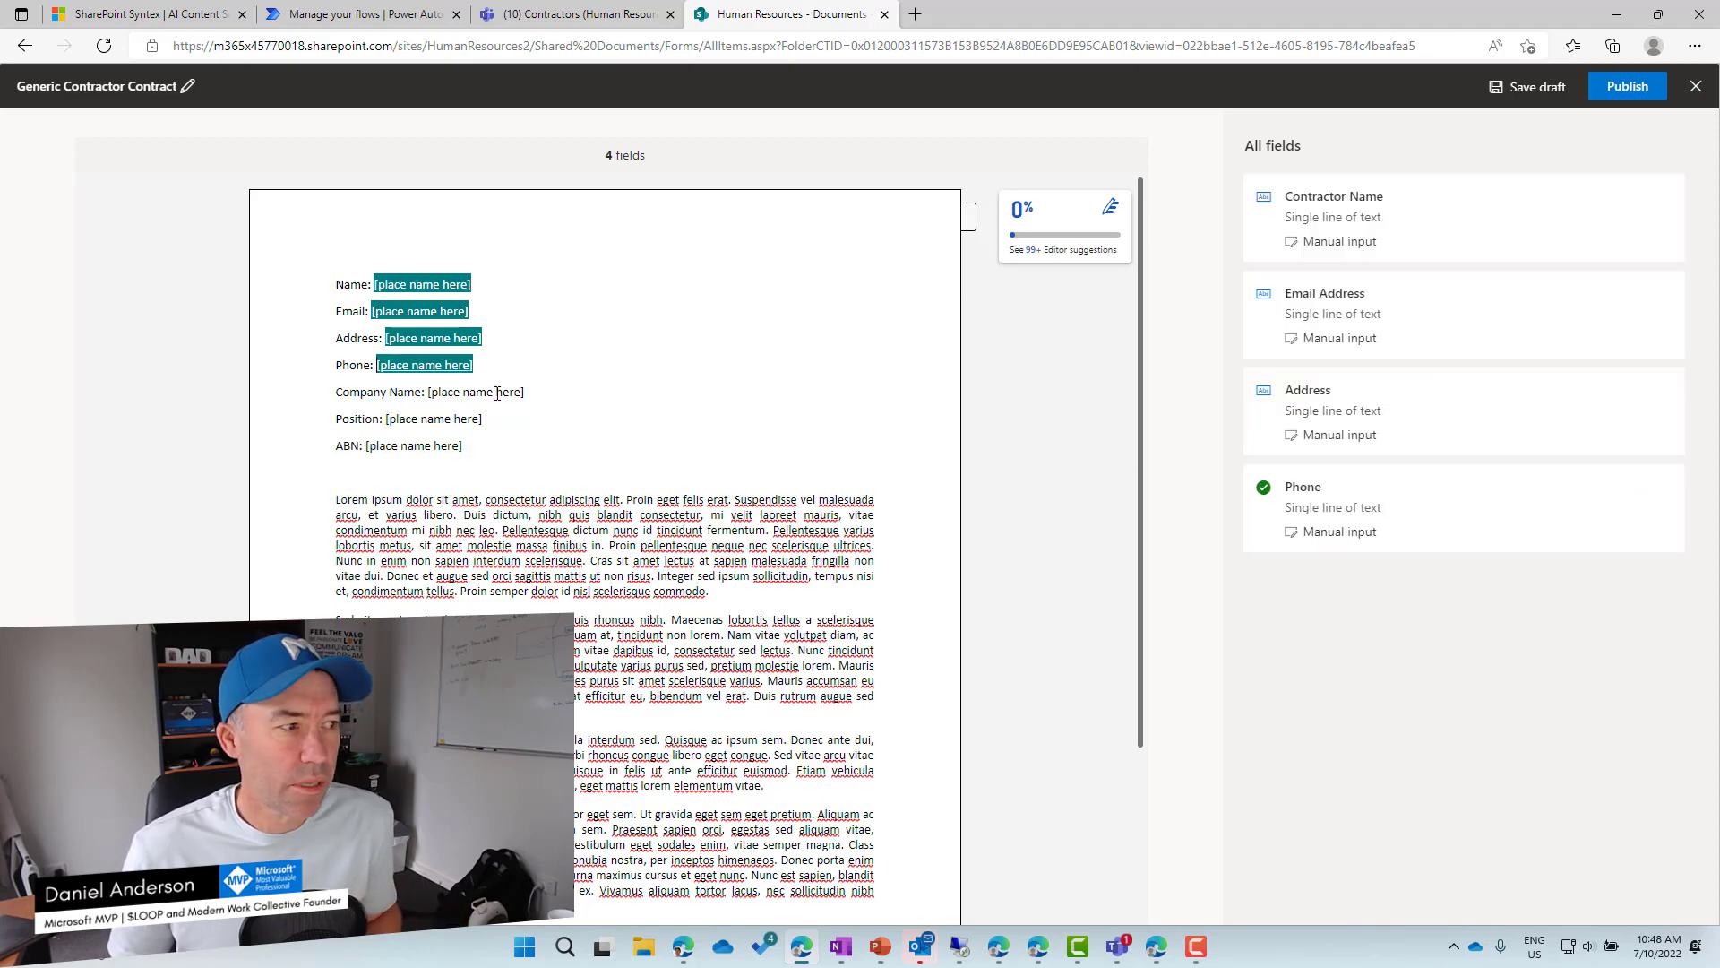
Add a single-line text field named 'Company Name' for the Company Name placeholder.
{"action": "left_click_drag", "start_coordinate": [524, 392], "coordinate": [421, 396]}
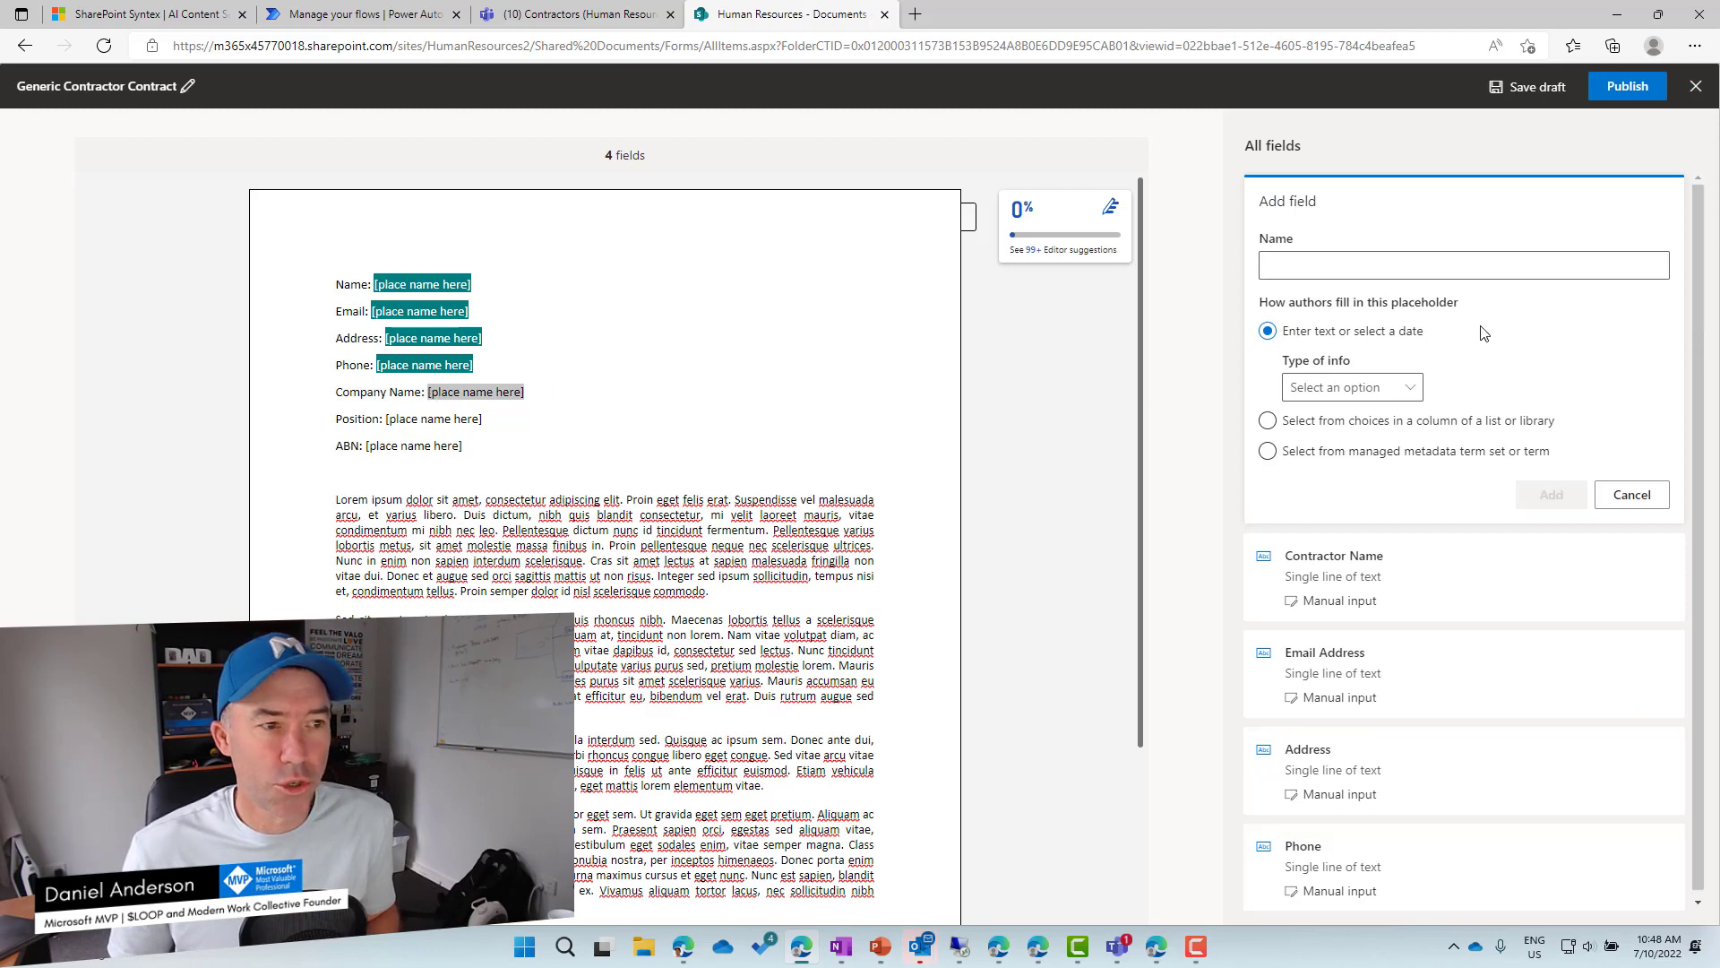
{"action": "left_click", "coordinate": [1437, 269]}
{"action": "type", "text": "Company"}
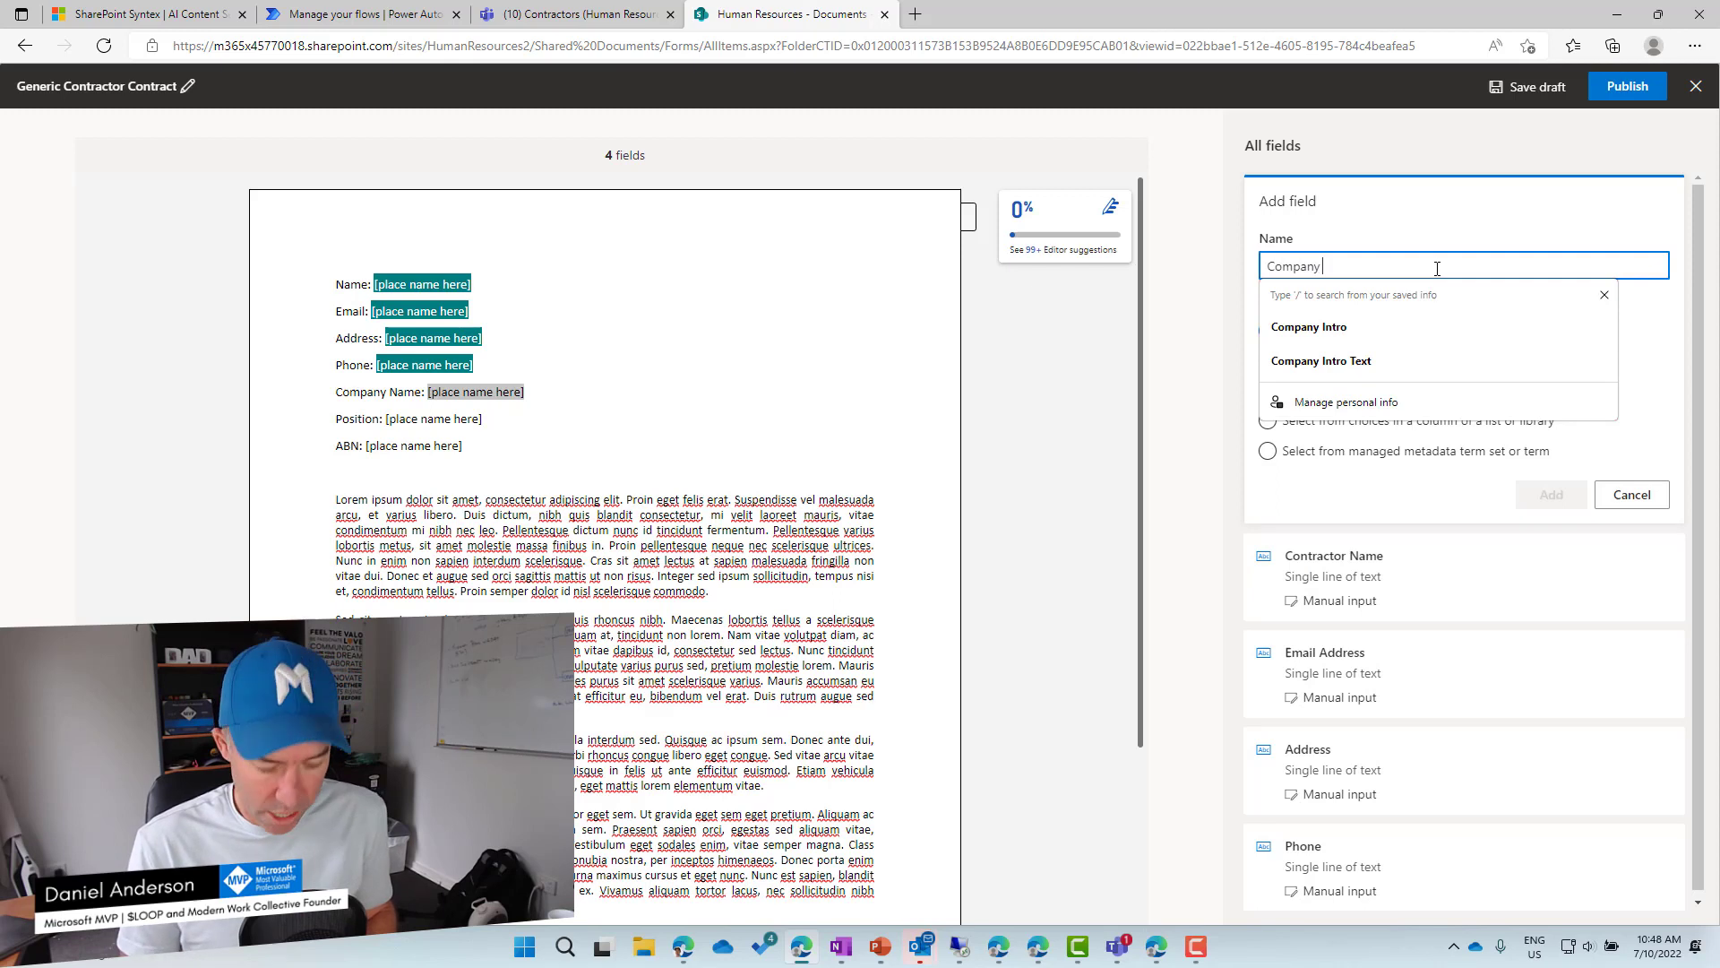
{"action": "type", "text": " Name"}
{"action": "left_click", "coordinate": [1371, 387]}
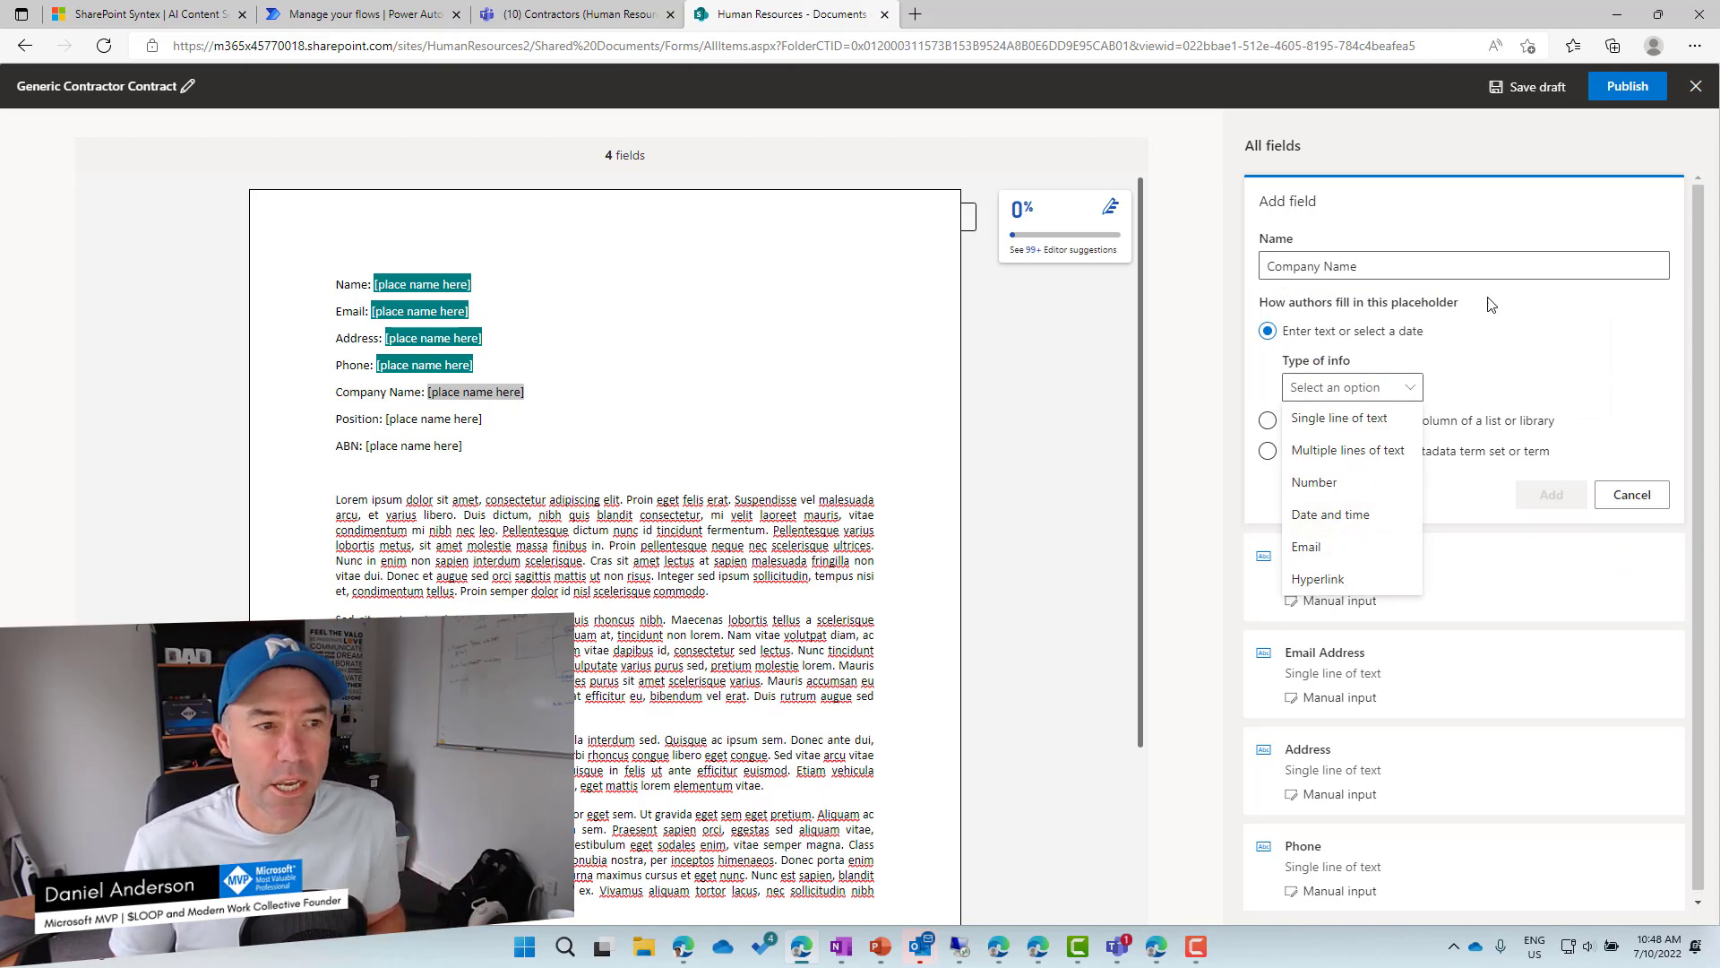
{"action": "left_click", "coordinate": [1614, 389]}
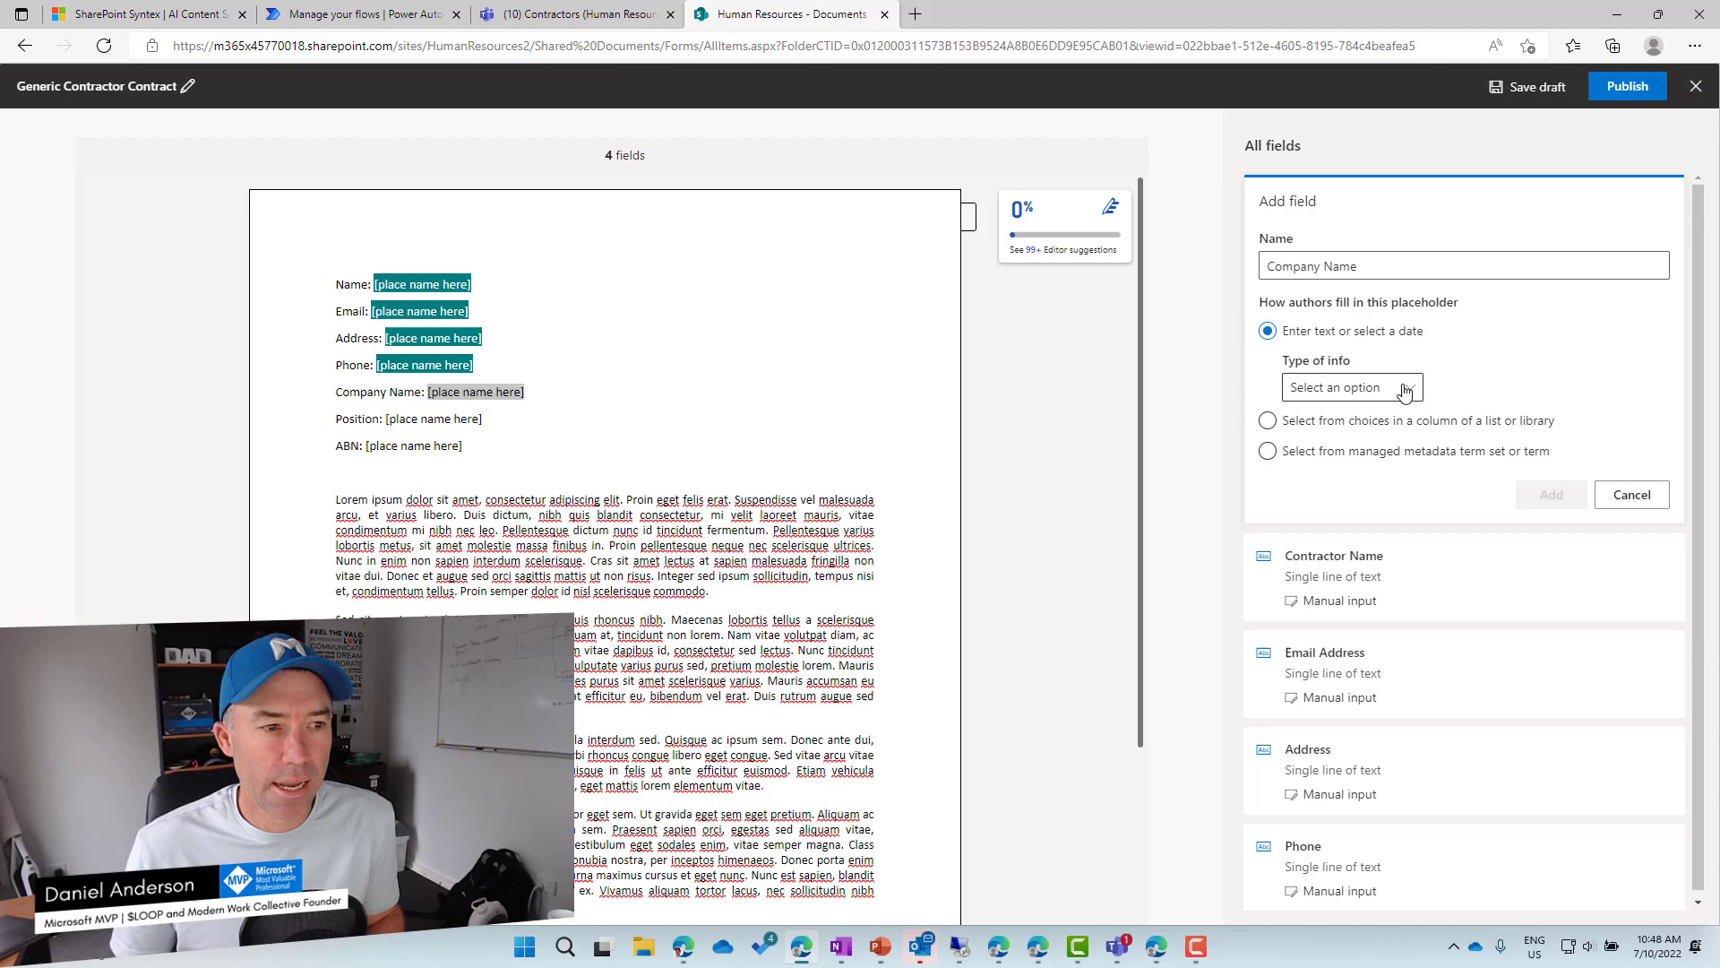
{"action": "left_click", "coordinate": [1404, 392]}
{"action": "left_click", "coordinate": [1331, 414]}
{"action": "left_click", "coordinate": [1551, 495]}
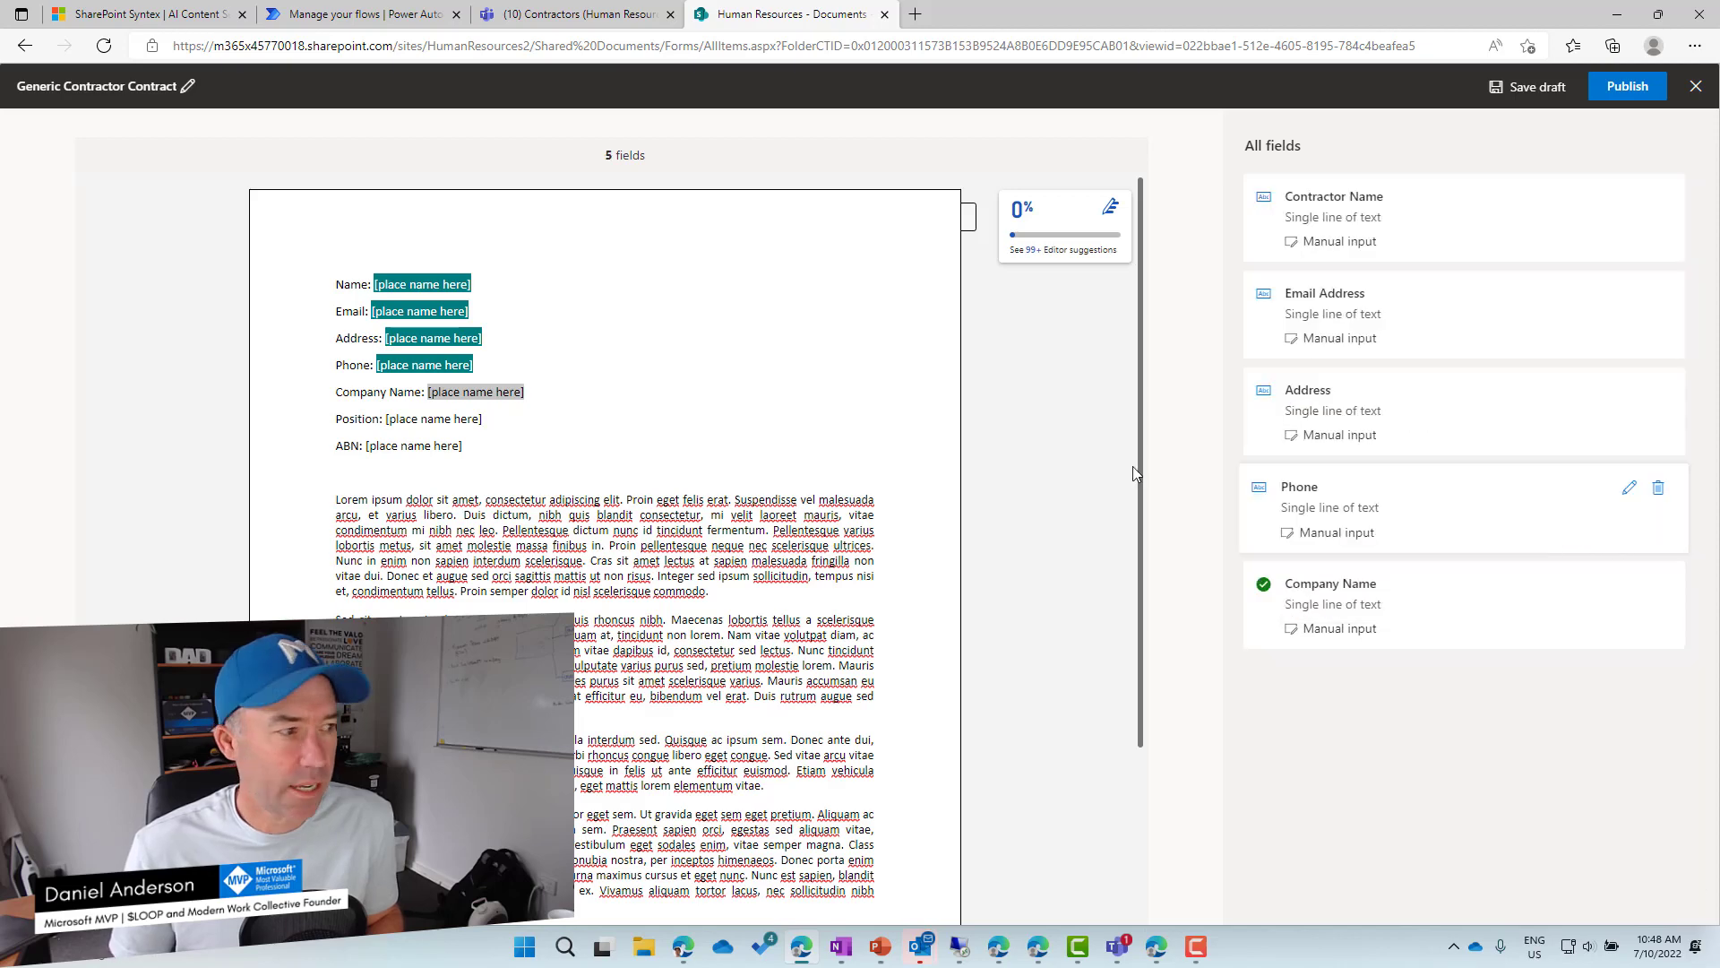
Add a single-line text field 'Position / Title' for the Position placeholder.
{"action": "left_click_drag", "start_coordinate": [485, 419], "coordinate": [388, 428]}
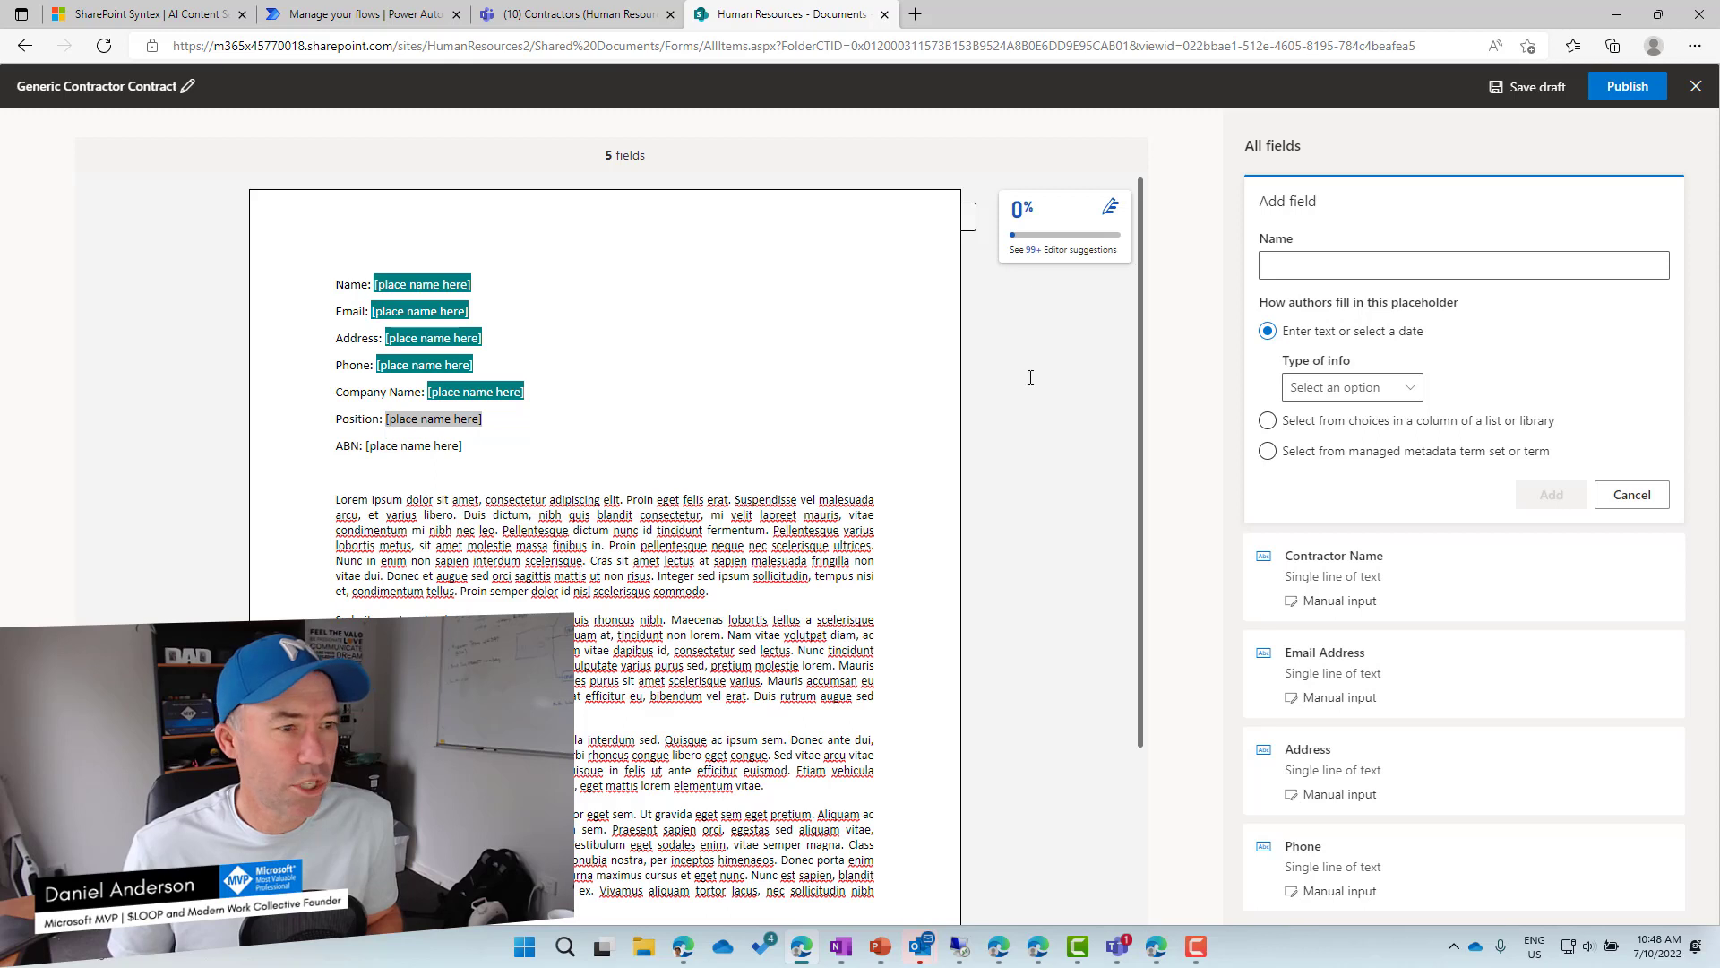
{"action": "left_click", "coordinate": [1298, 266]}
{"action": "type", "text": "Po"}
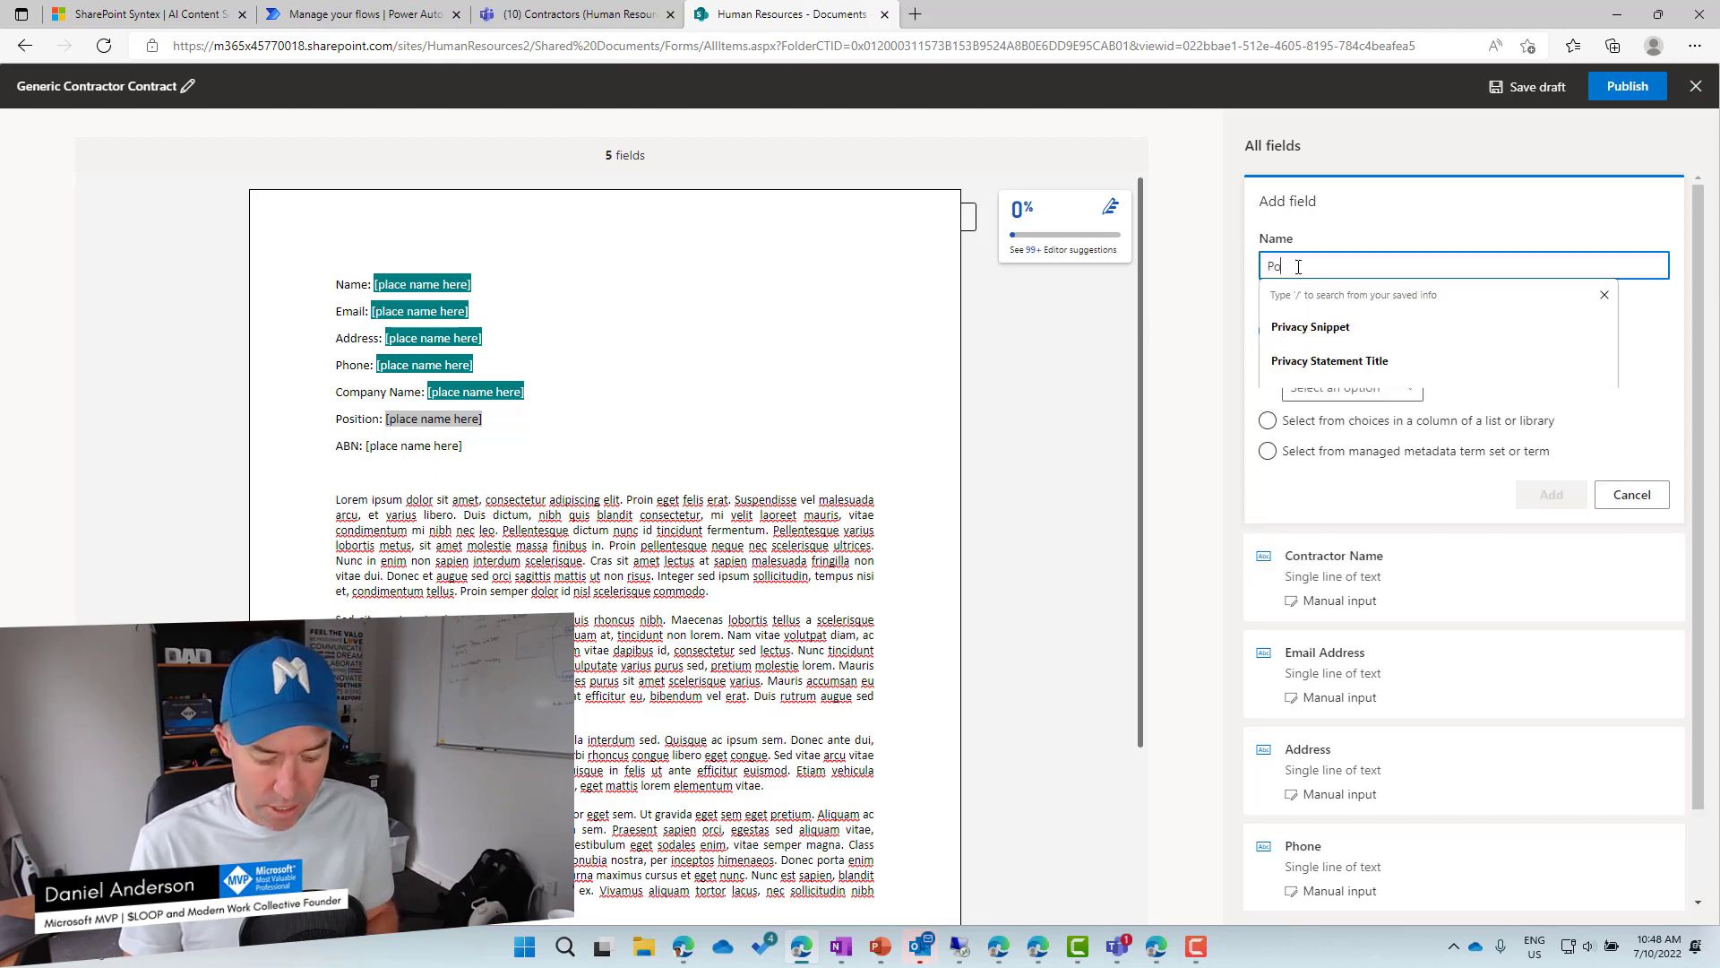
{"action": "type", "text": "sition"}
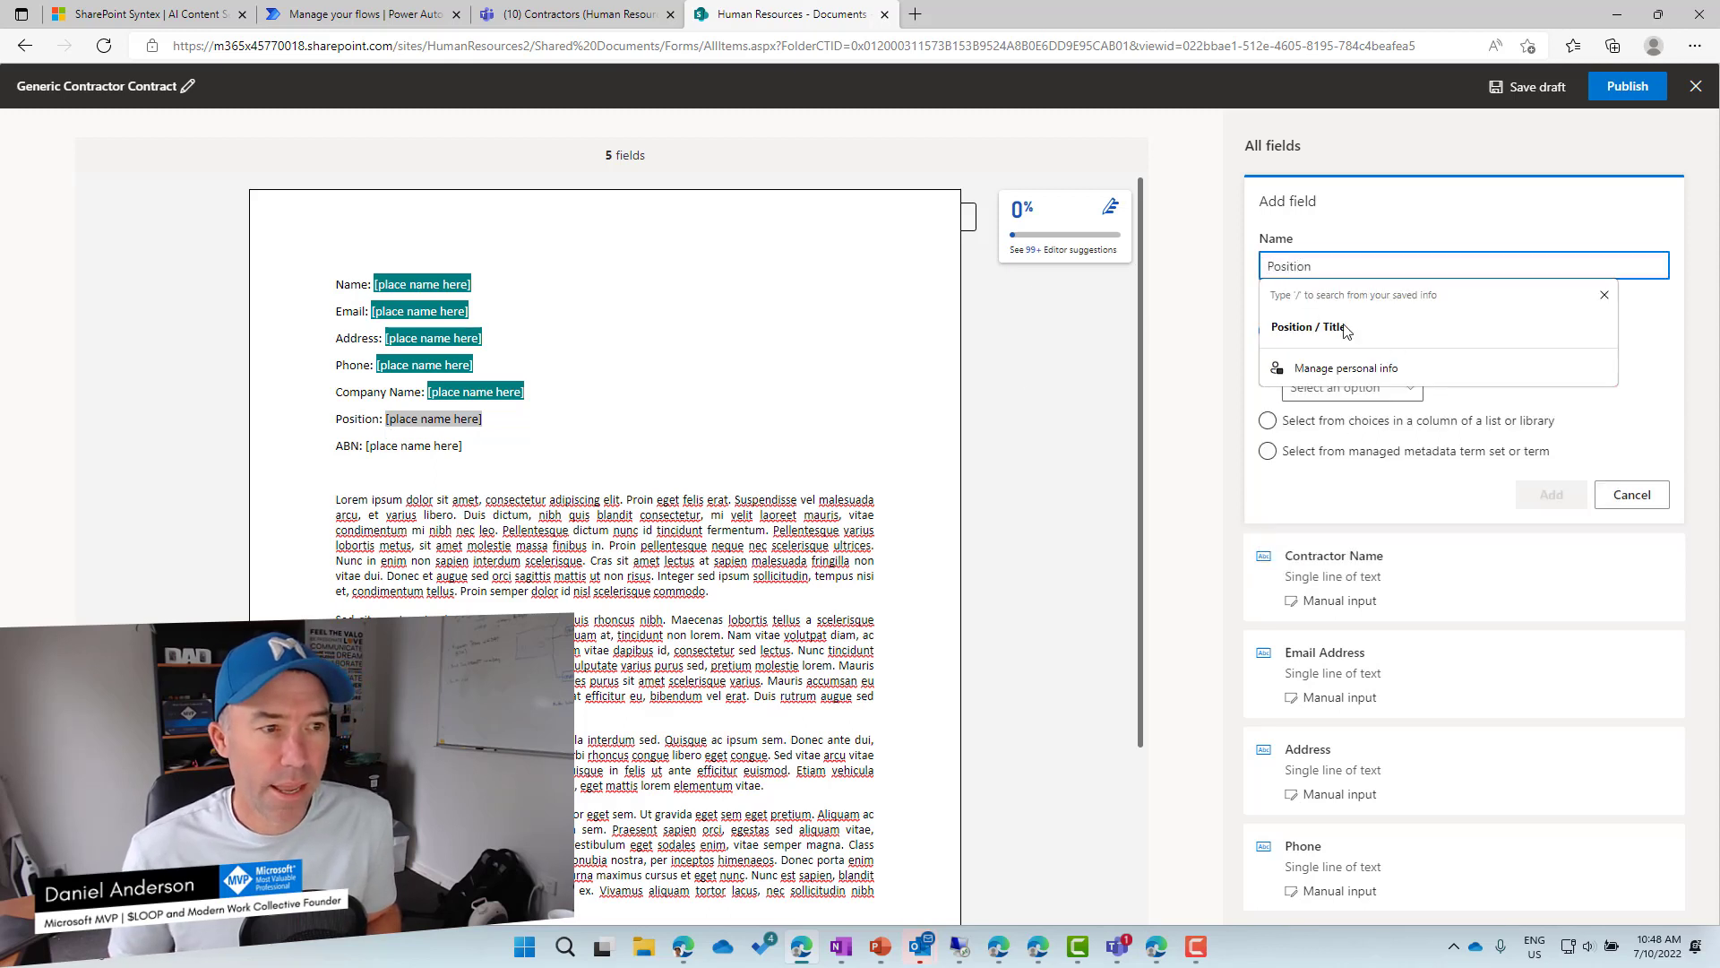
{"action": "left_click", "coordinate": [1344, 328]}
{"action": "left_click", "coordinate": [1355, 387]}
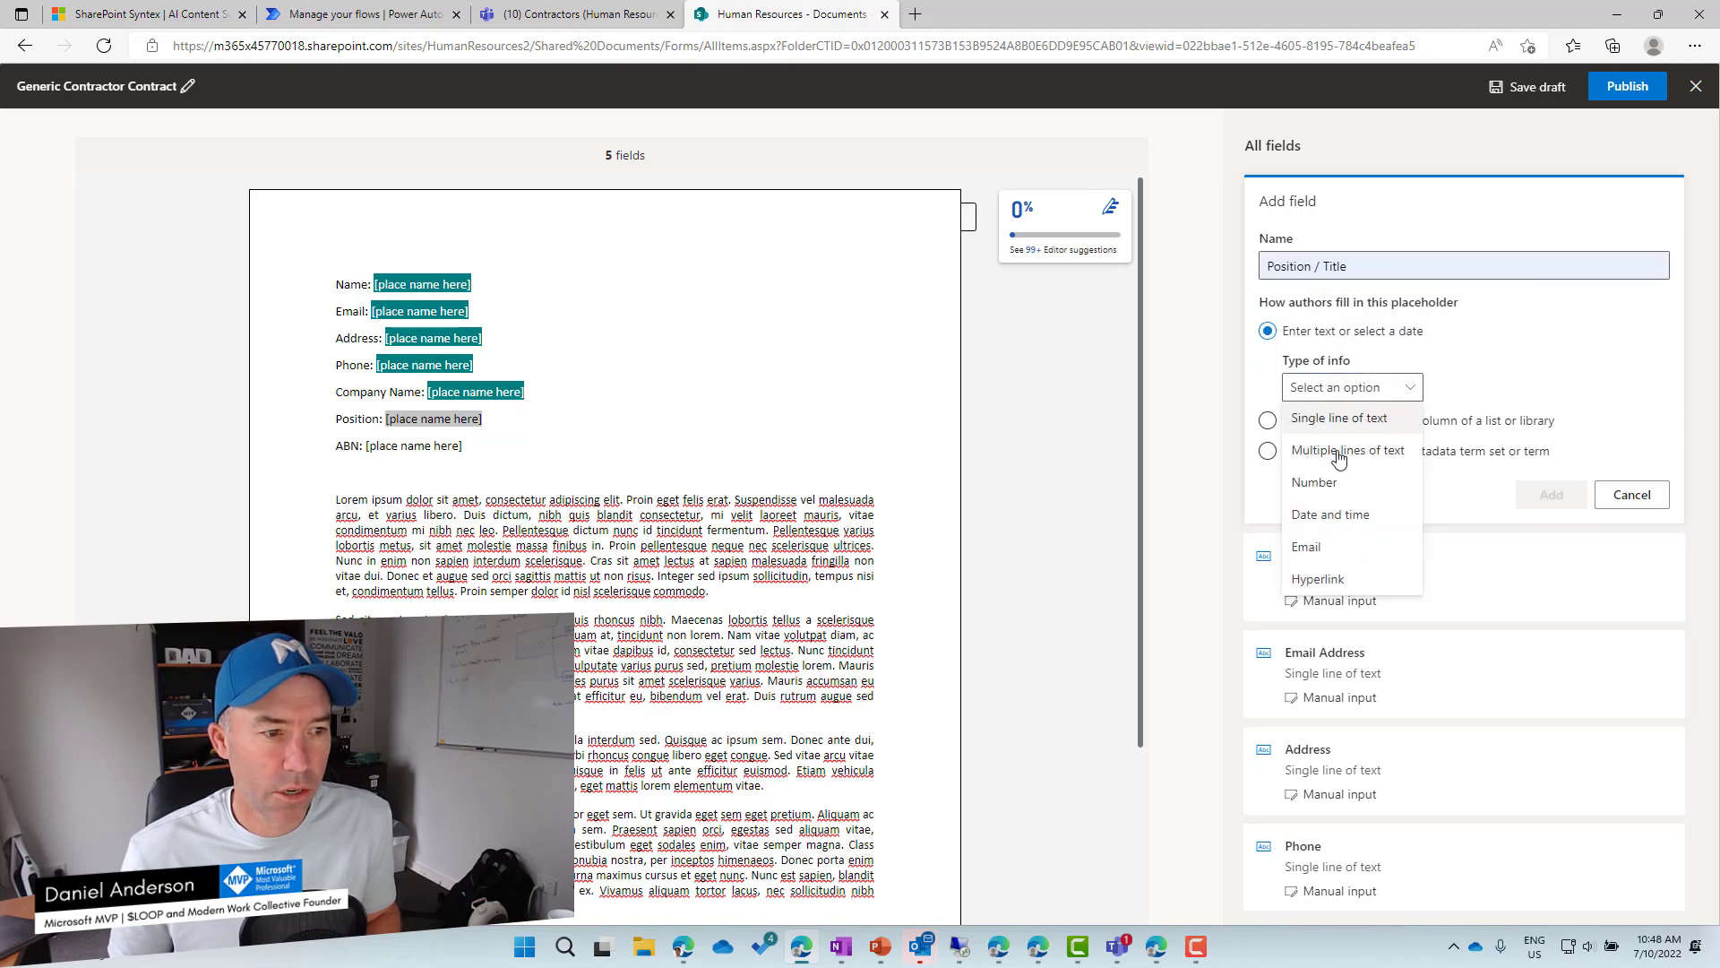
{"action": "left_click", "coordinate": [1378, 425]}
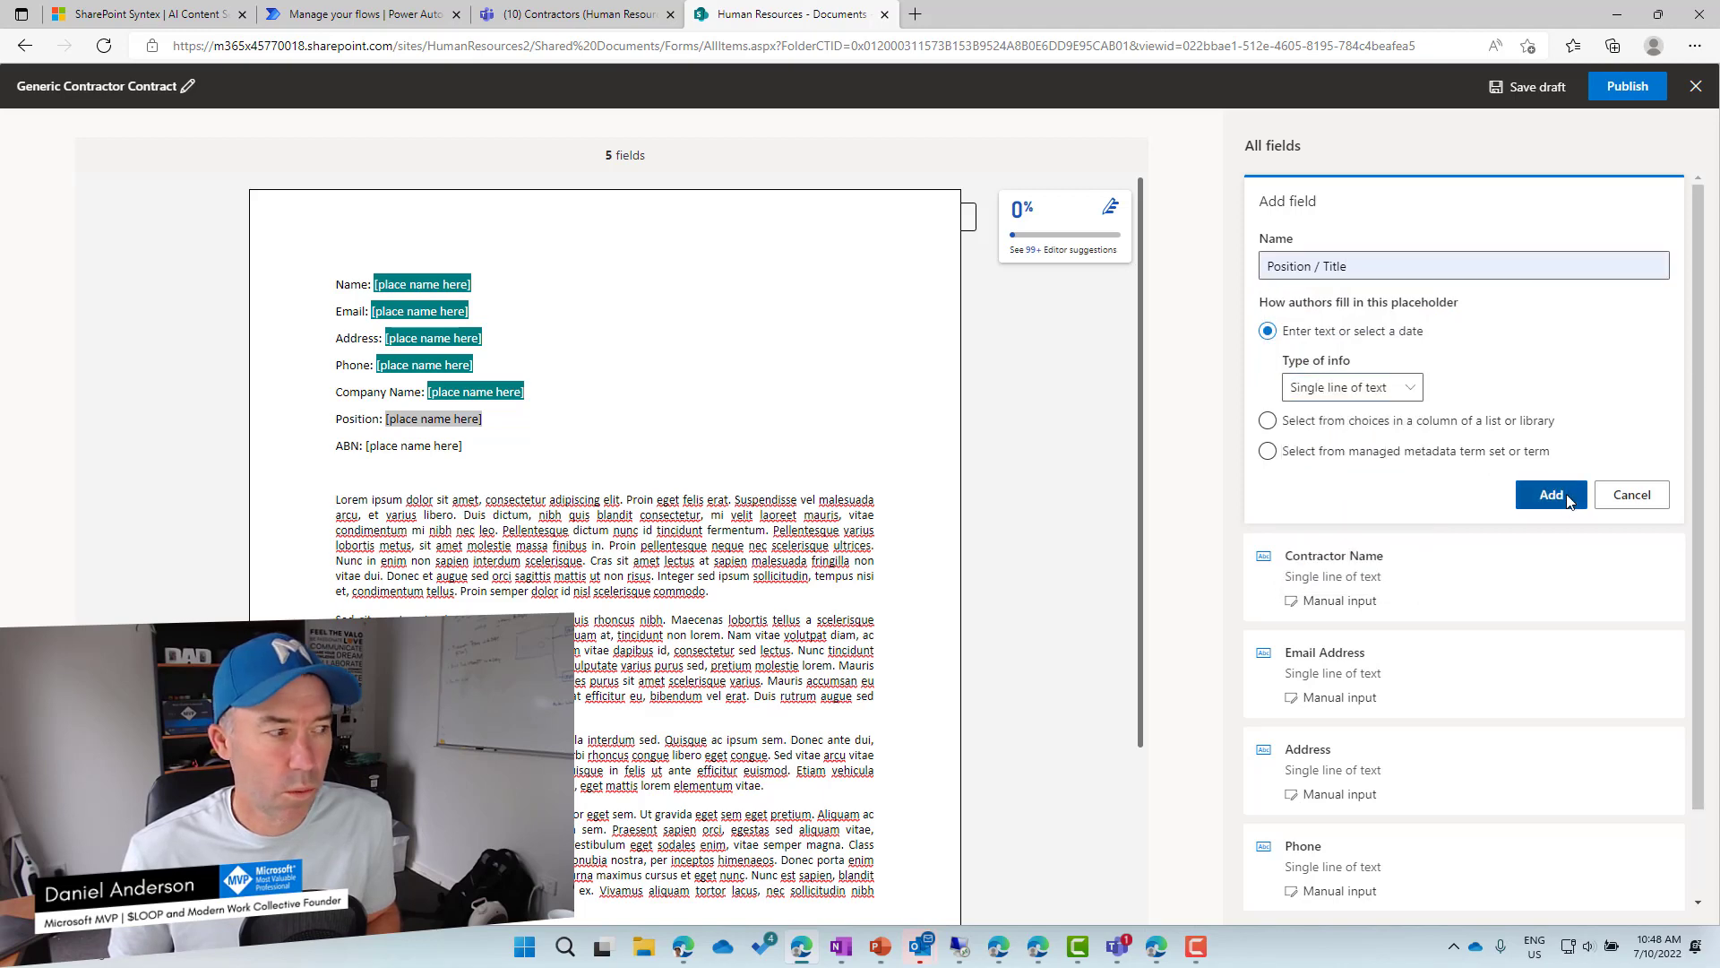
{"action": "left_click", "coordinate": [1552, 494]}
Add a single-line text field named 'ABN' for the ABN placeholder.
{"action": "left_click_drag", "start_coordinate": [481, 448], "coordinate": [366, 448]}
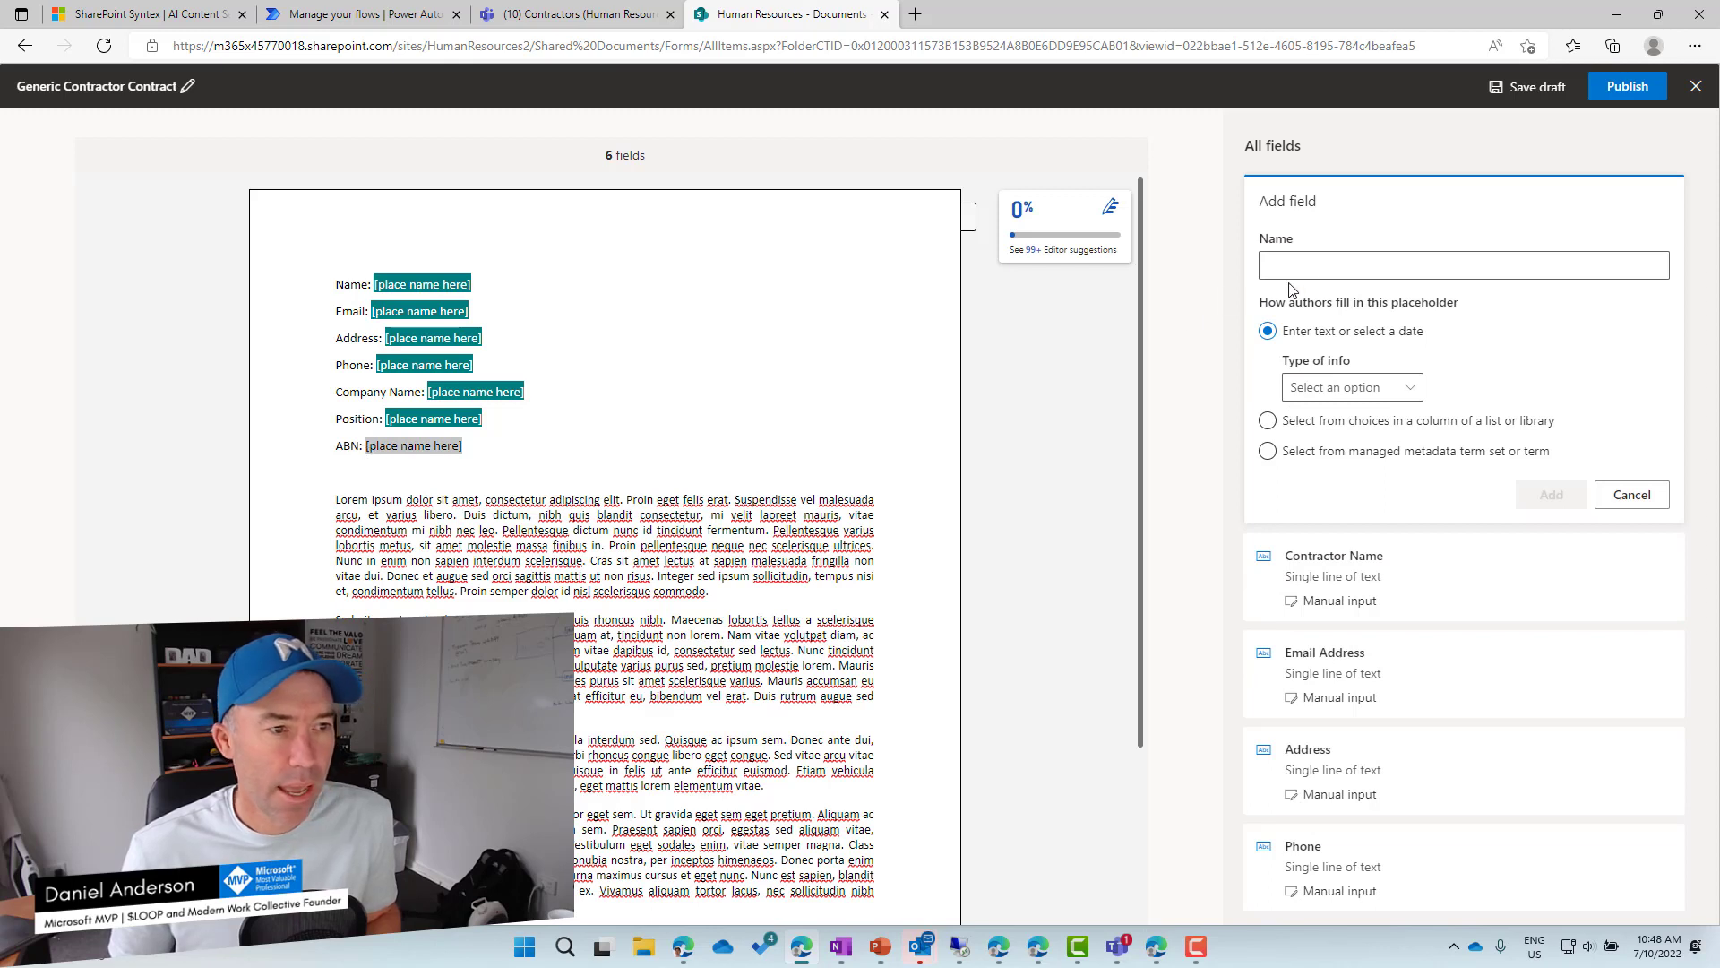
{"action": "left_click", "coordinate": [1314, 267]}
{"action": "type", "text": "ABN"}
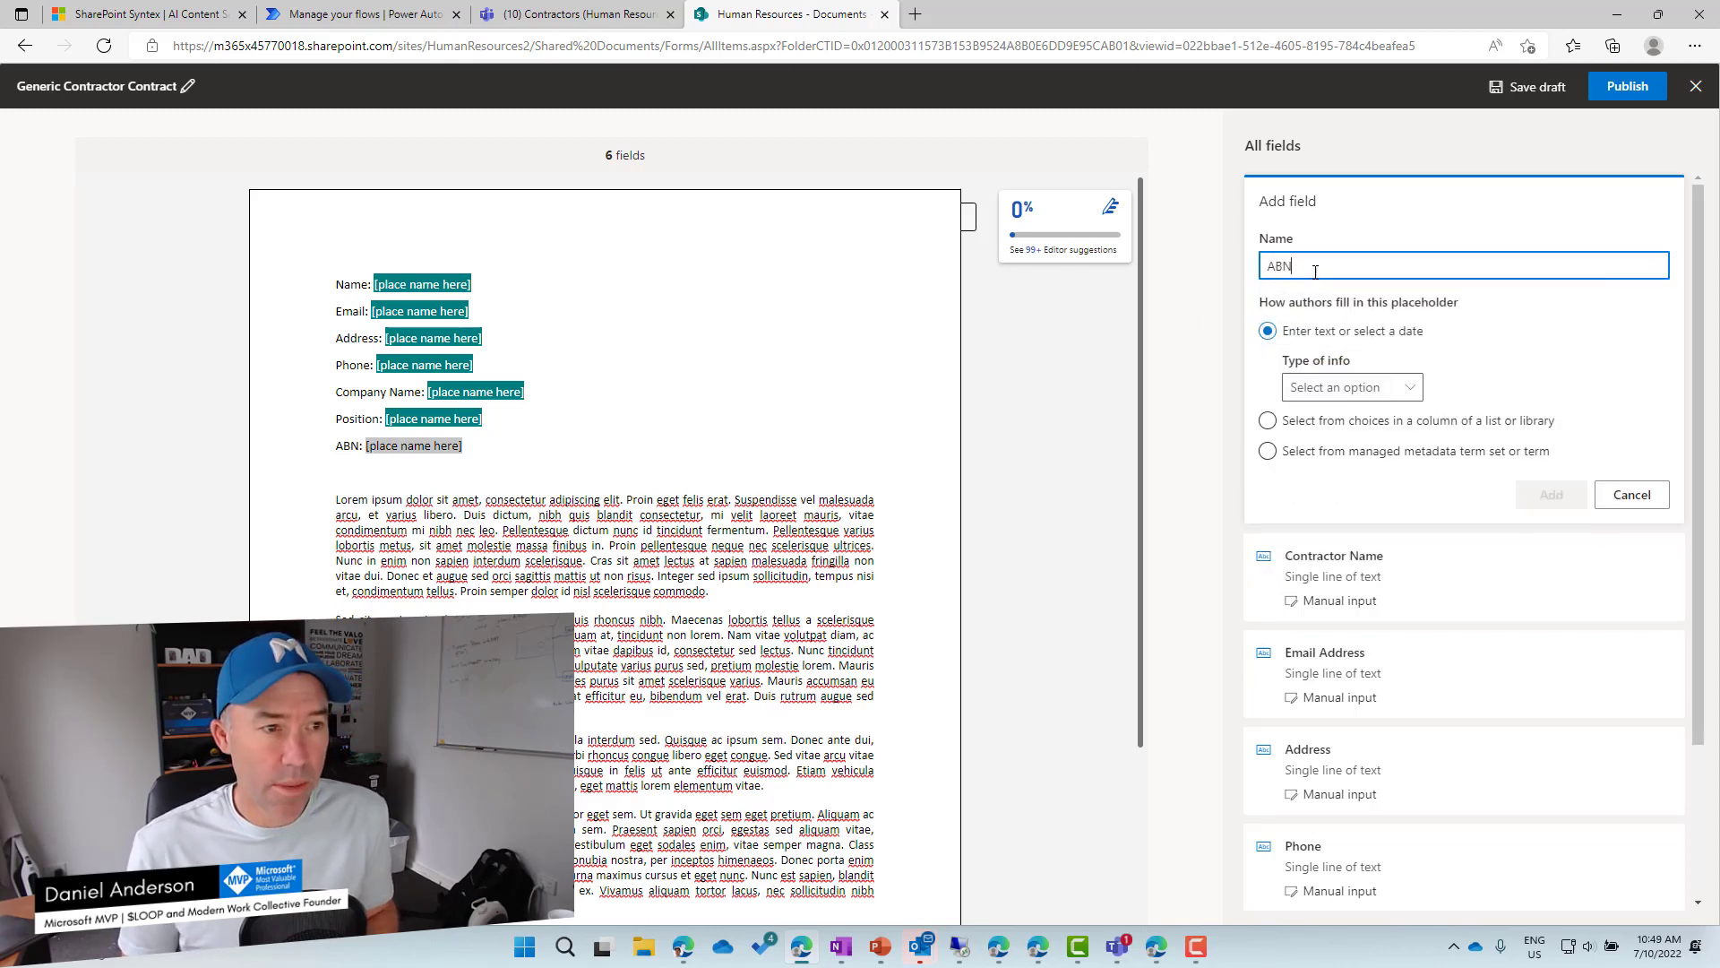
{"action": "left_click", "coordinate": [1335, 387]}
{"action": "left_click", "coordinate": [1346, 422]}
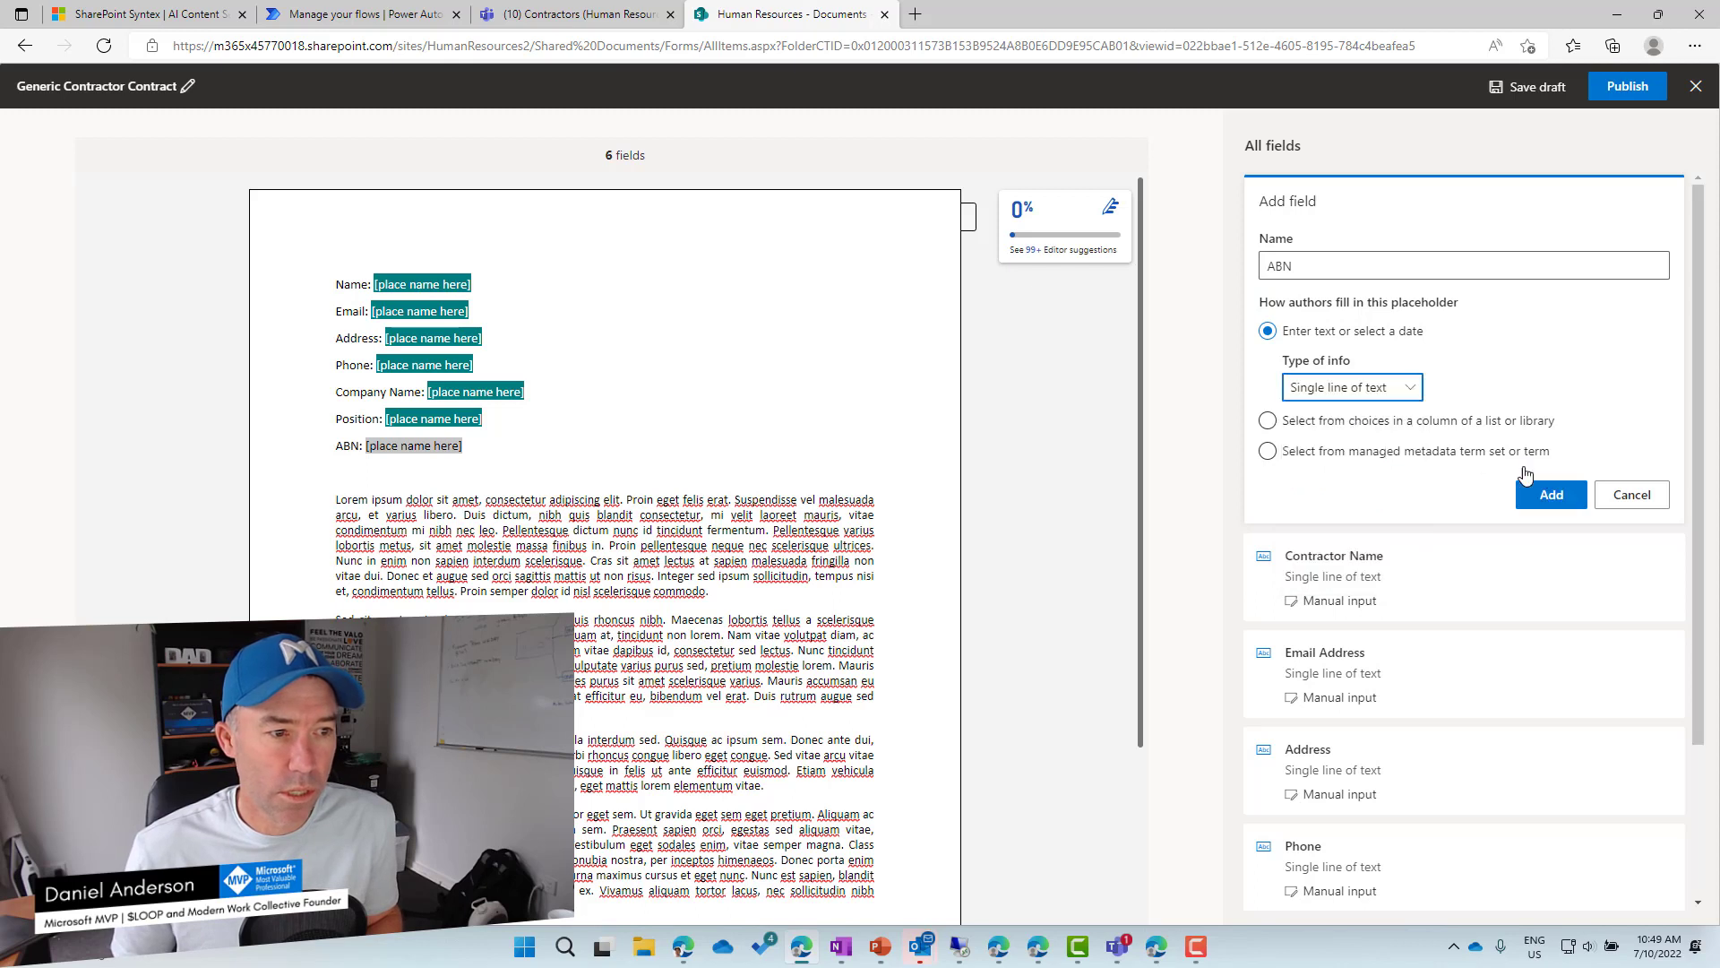
{"action": "left_click", "coordinate": [1553, 493]}
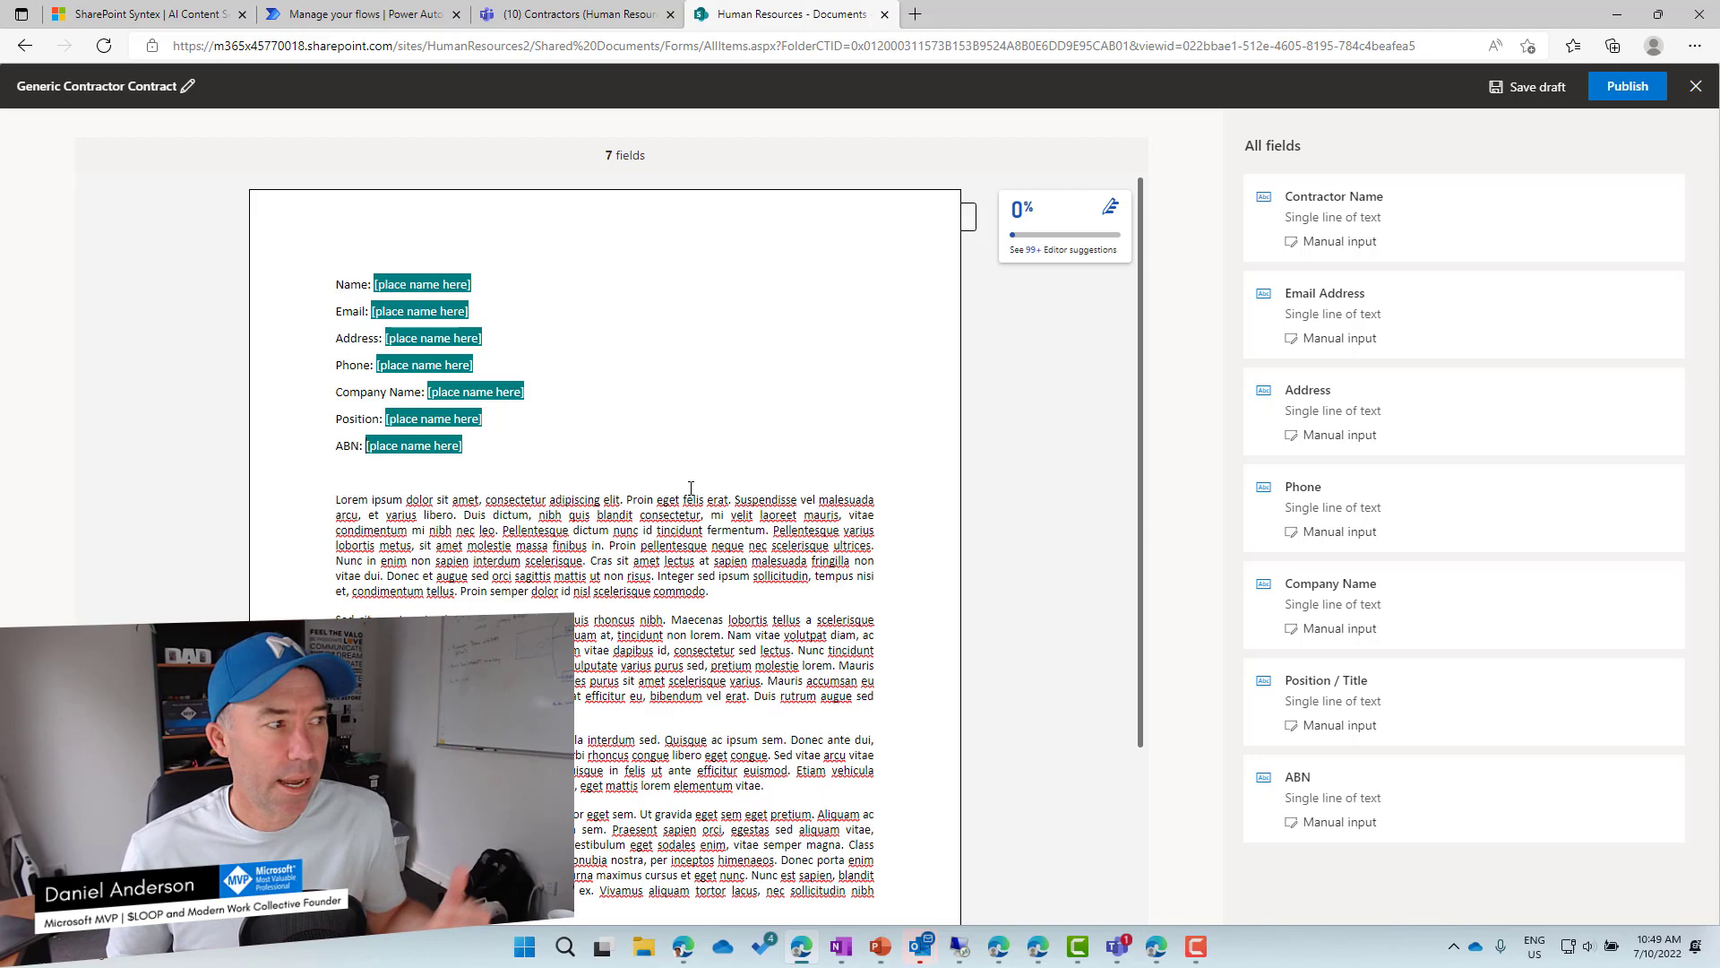
Publish the template as Generic Contractor Contract.
{"action": "left_click", "coordinate": [1627, 95]}
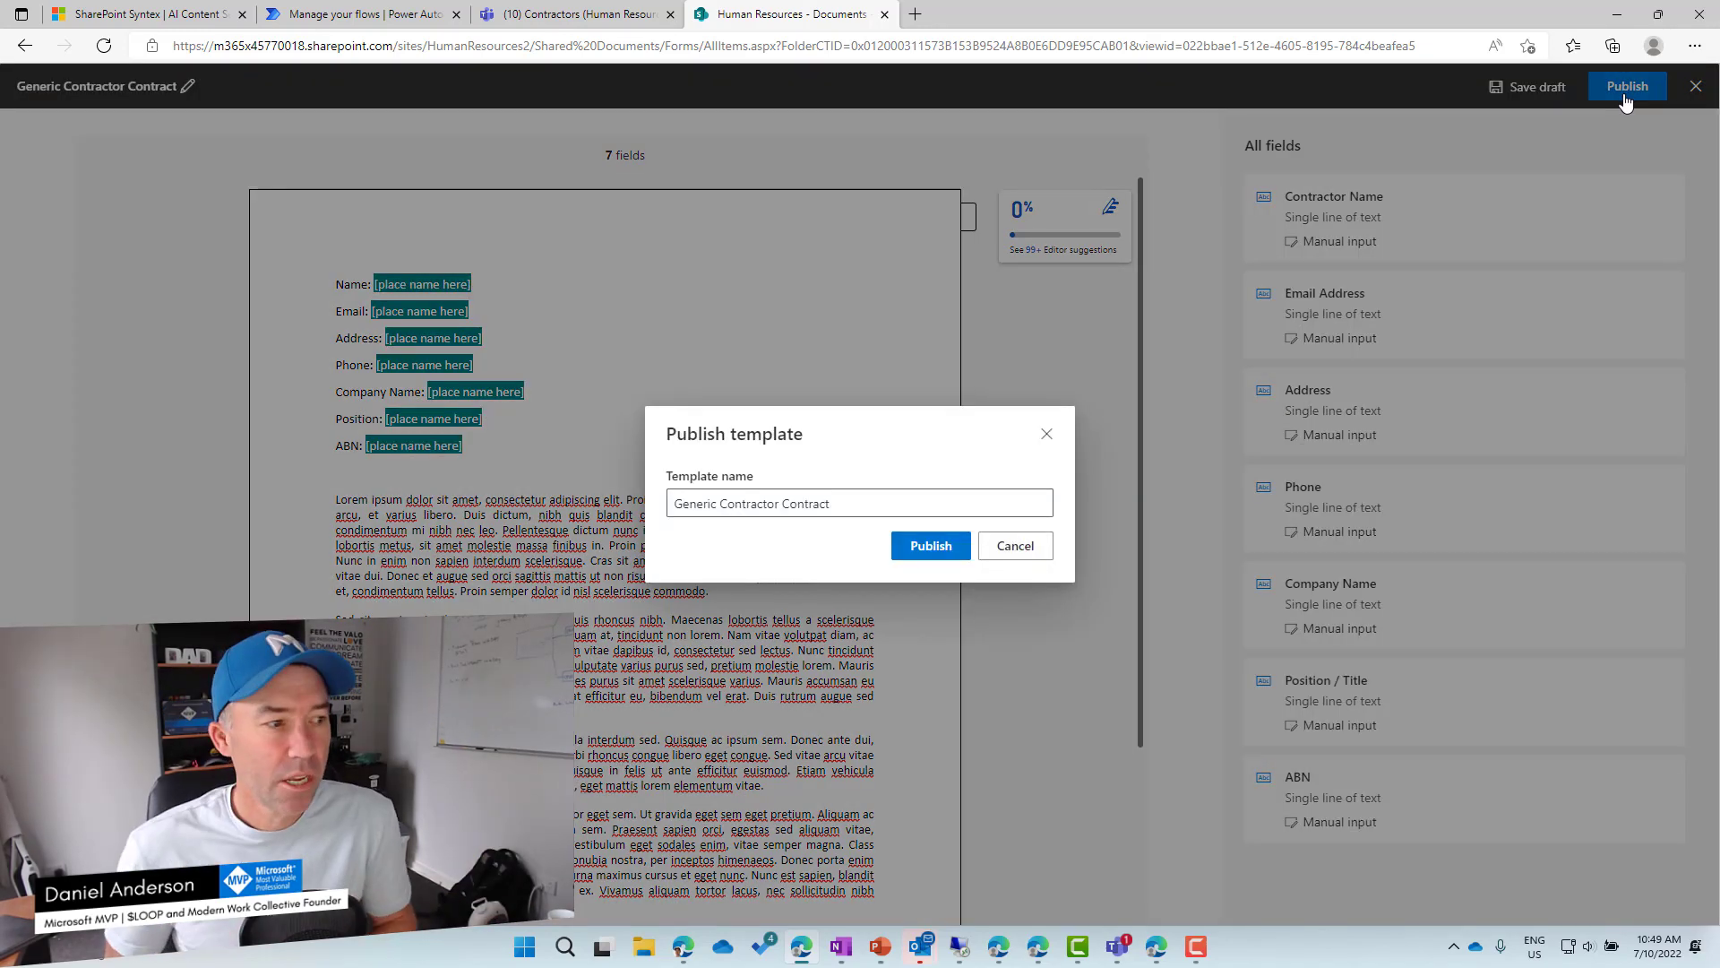
{"action": "left_click", "coordinate": [932, 546]}
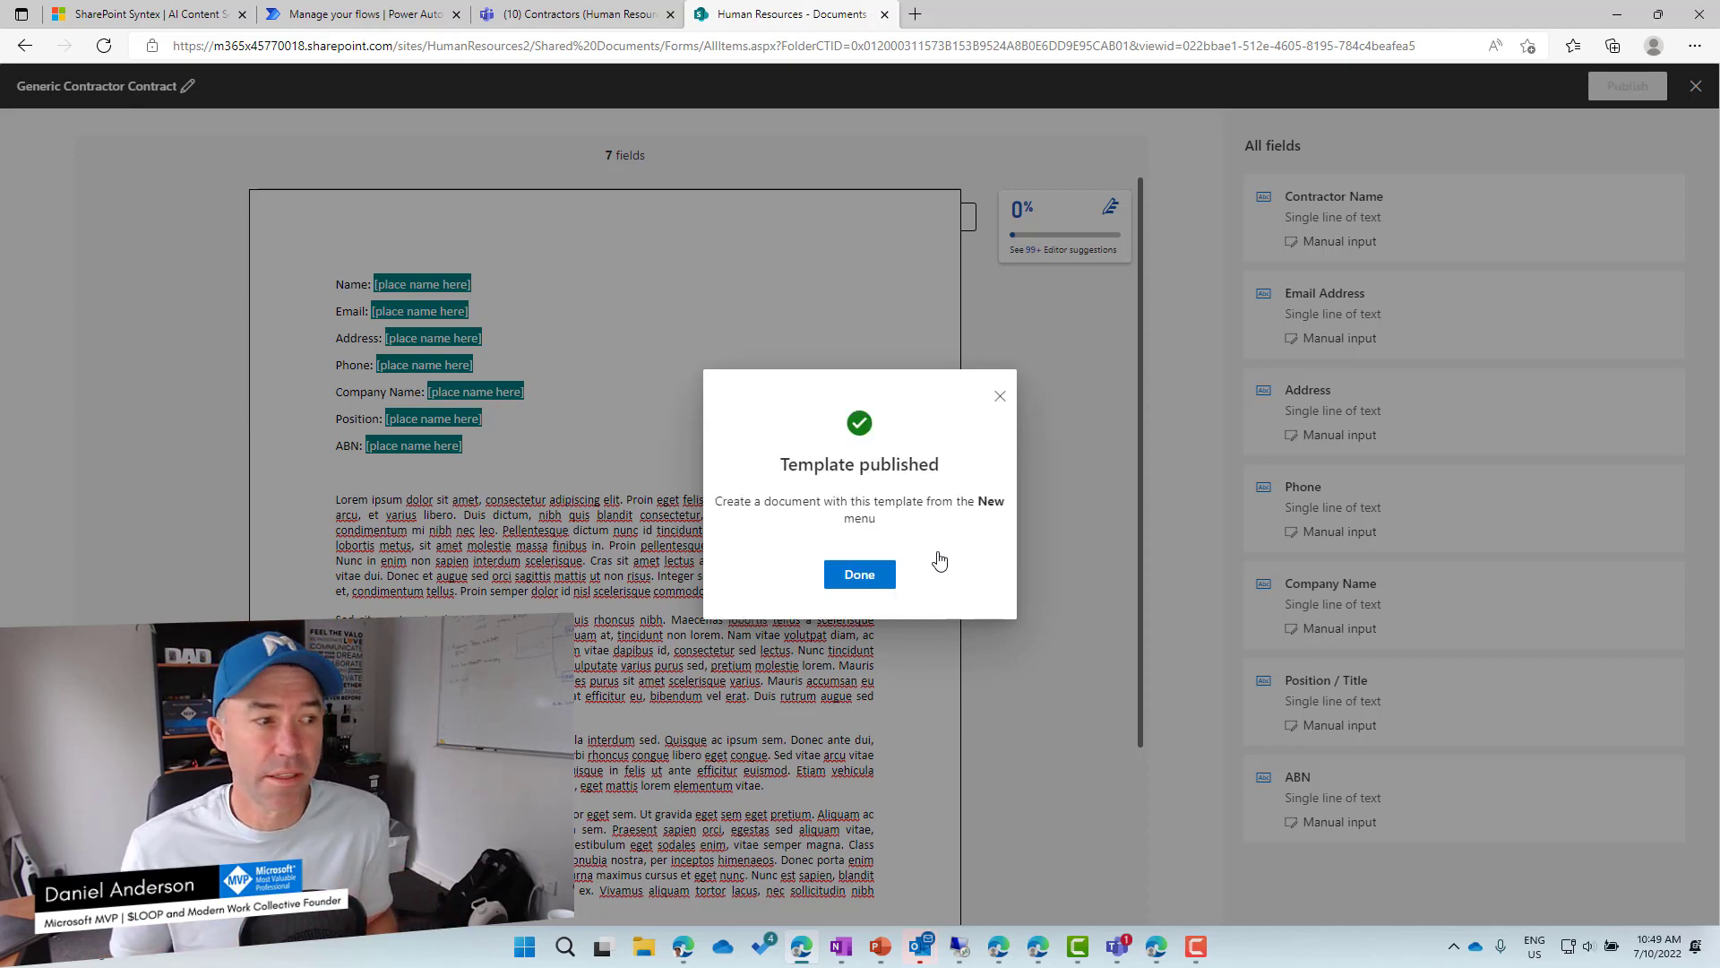
{"action": "left_click", "coordinate": [848, 575]}
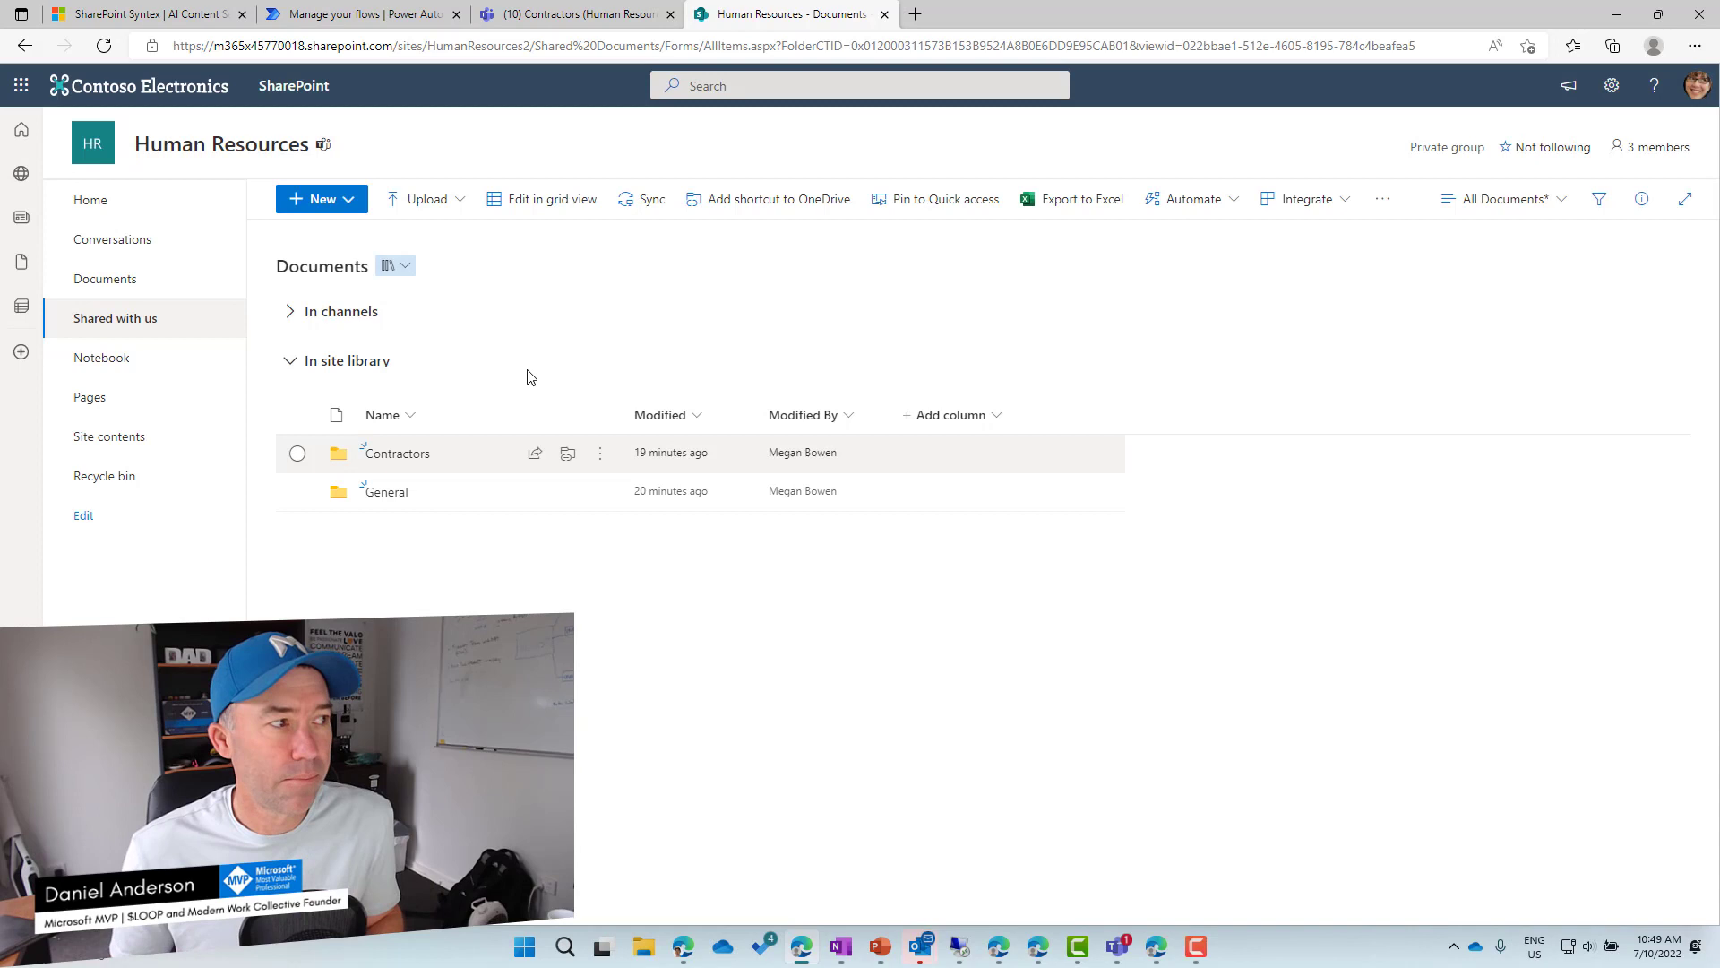
Verify Generic Contractor Contract appears under New in Human Resources, then cancel the form.
{"action": "left_click", "coordinate": [357, 204]}
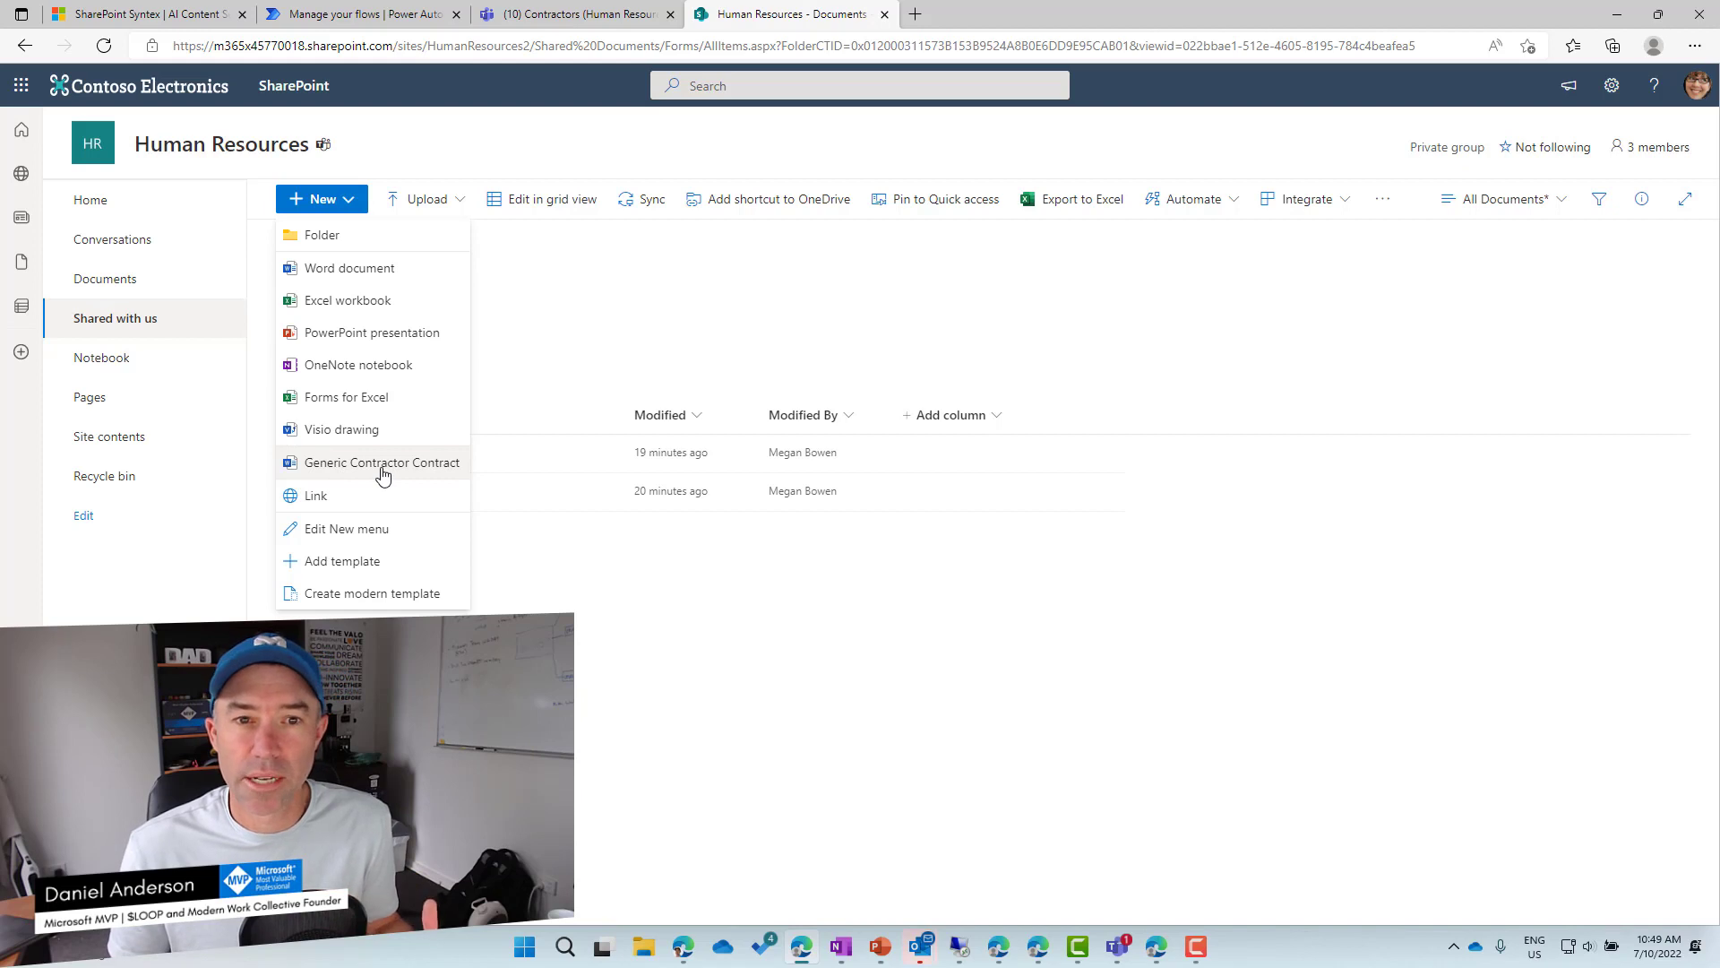
{"action": "left_click", "coordinate": [382, 462]}
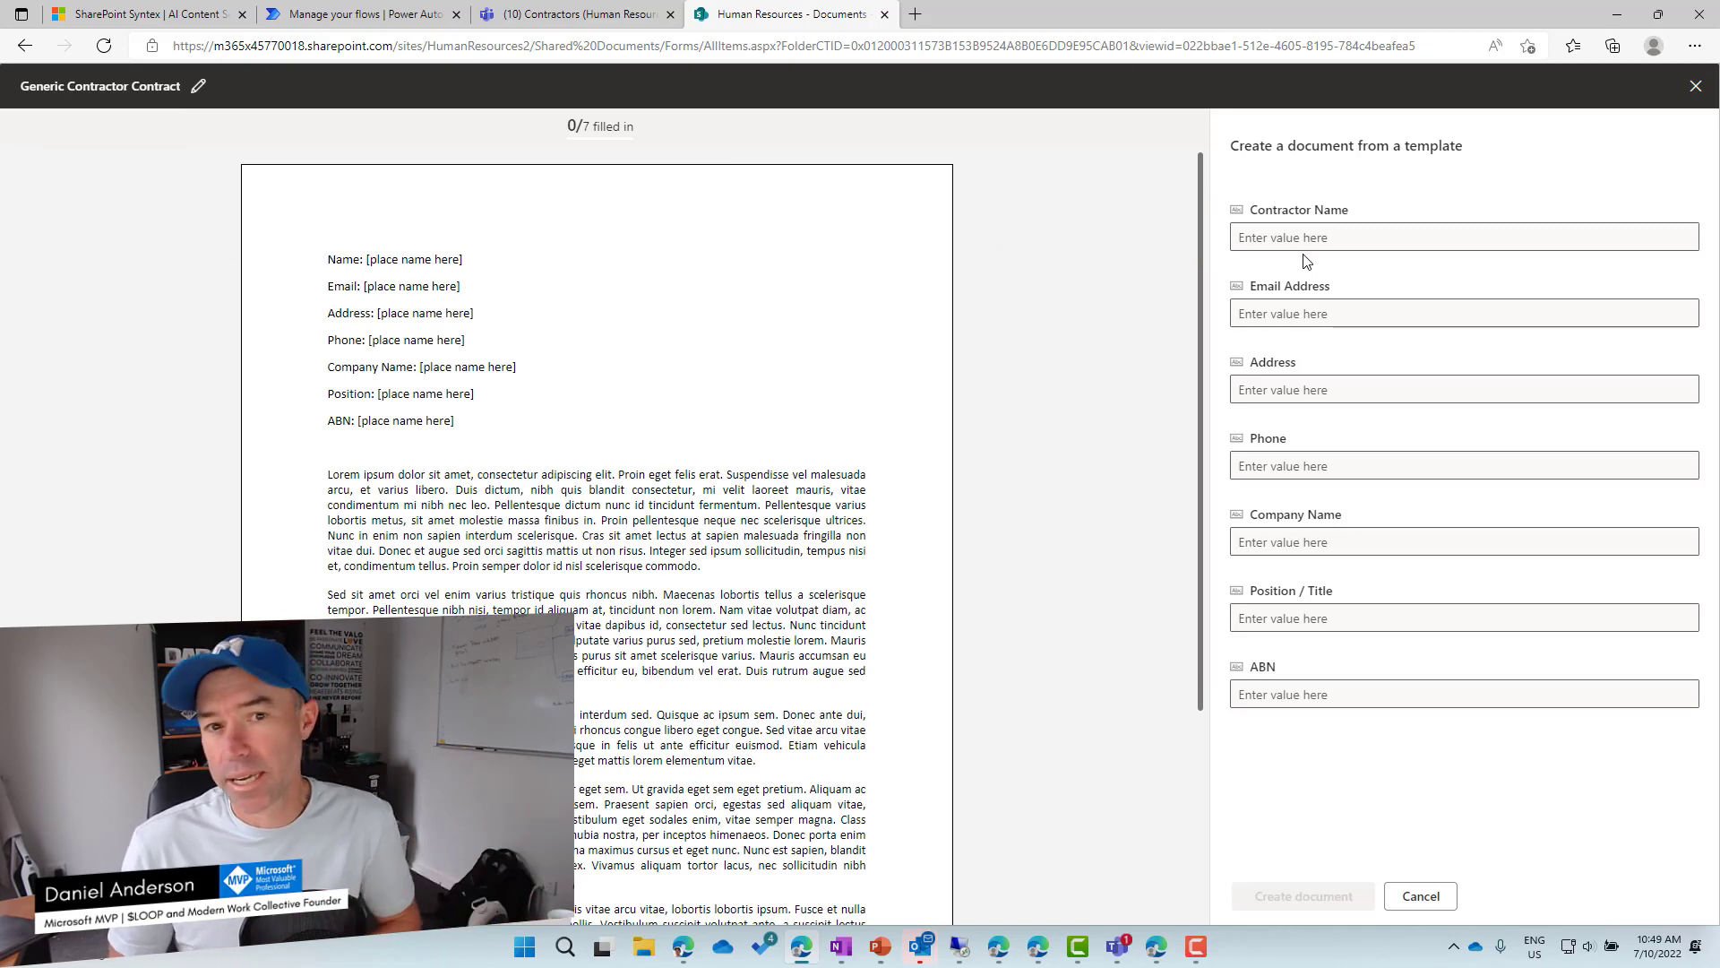
{"action": "left_click", "coordinate": [1439, 906]}
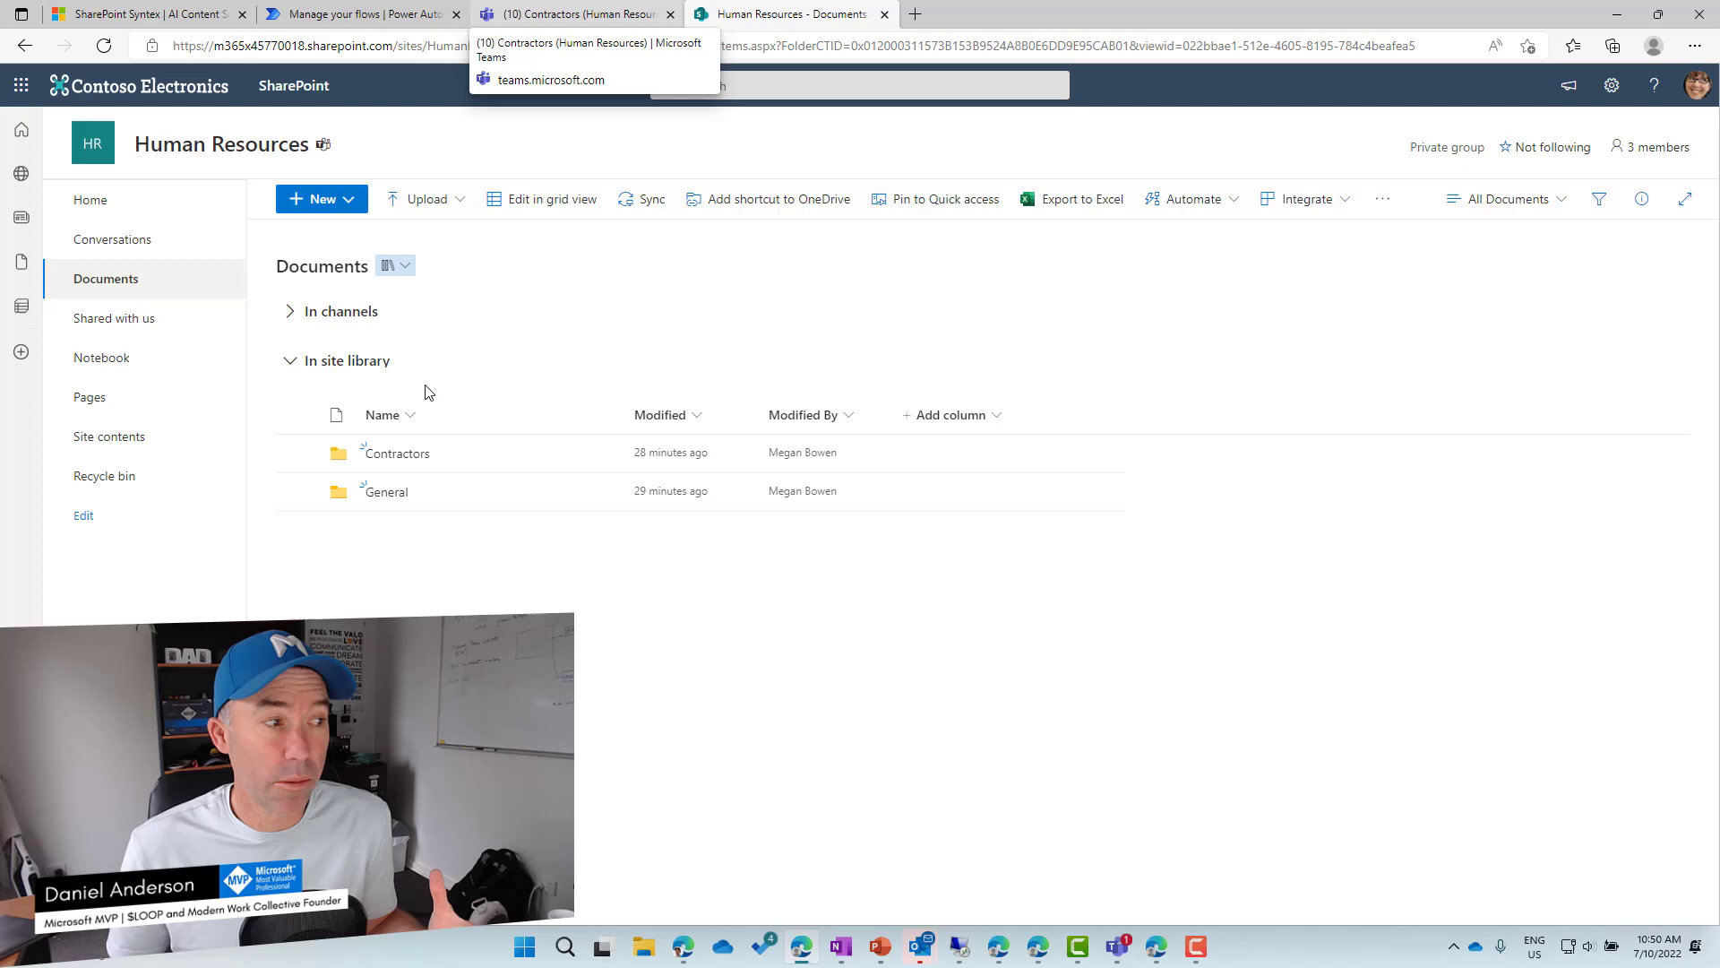
Check the Contractors channel Files folder is still empty, then go to Power Automate's My flows.
{"action": "left_click", "coordinate": [578, 14]}
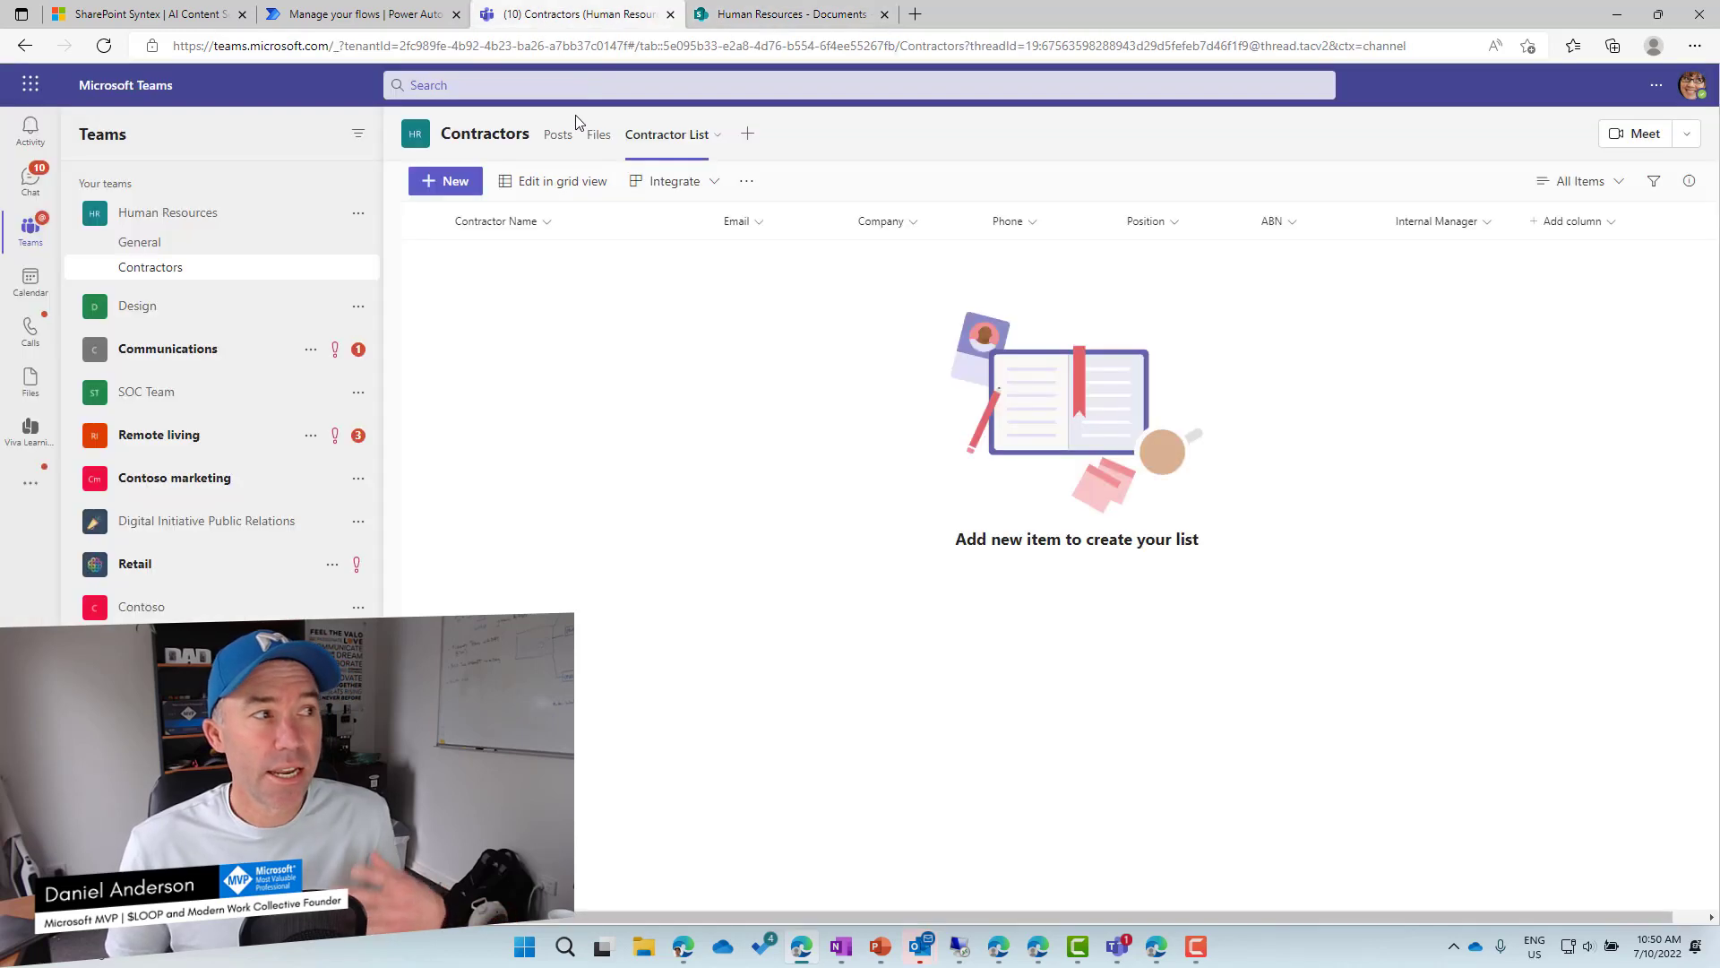
{"action": "left_click", "coordinate": [598, 136]}
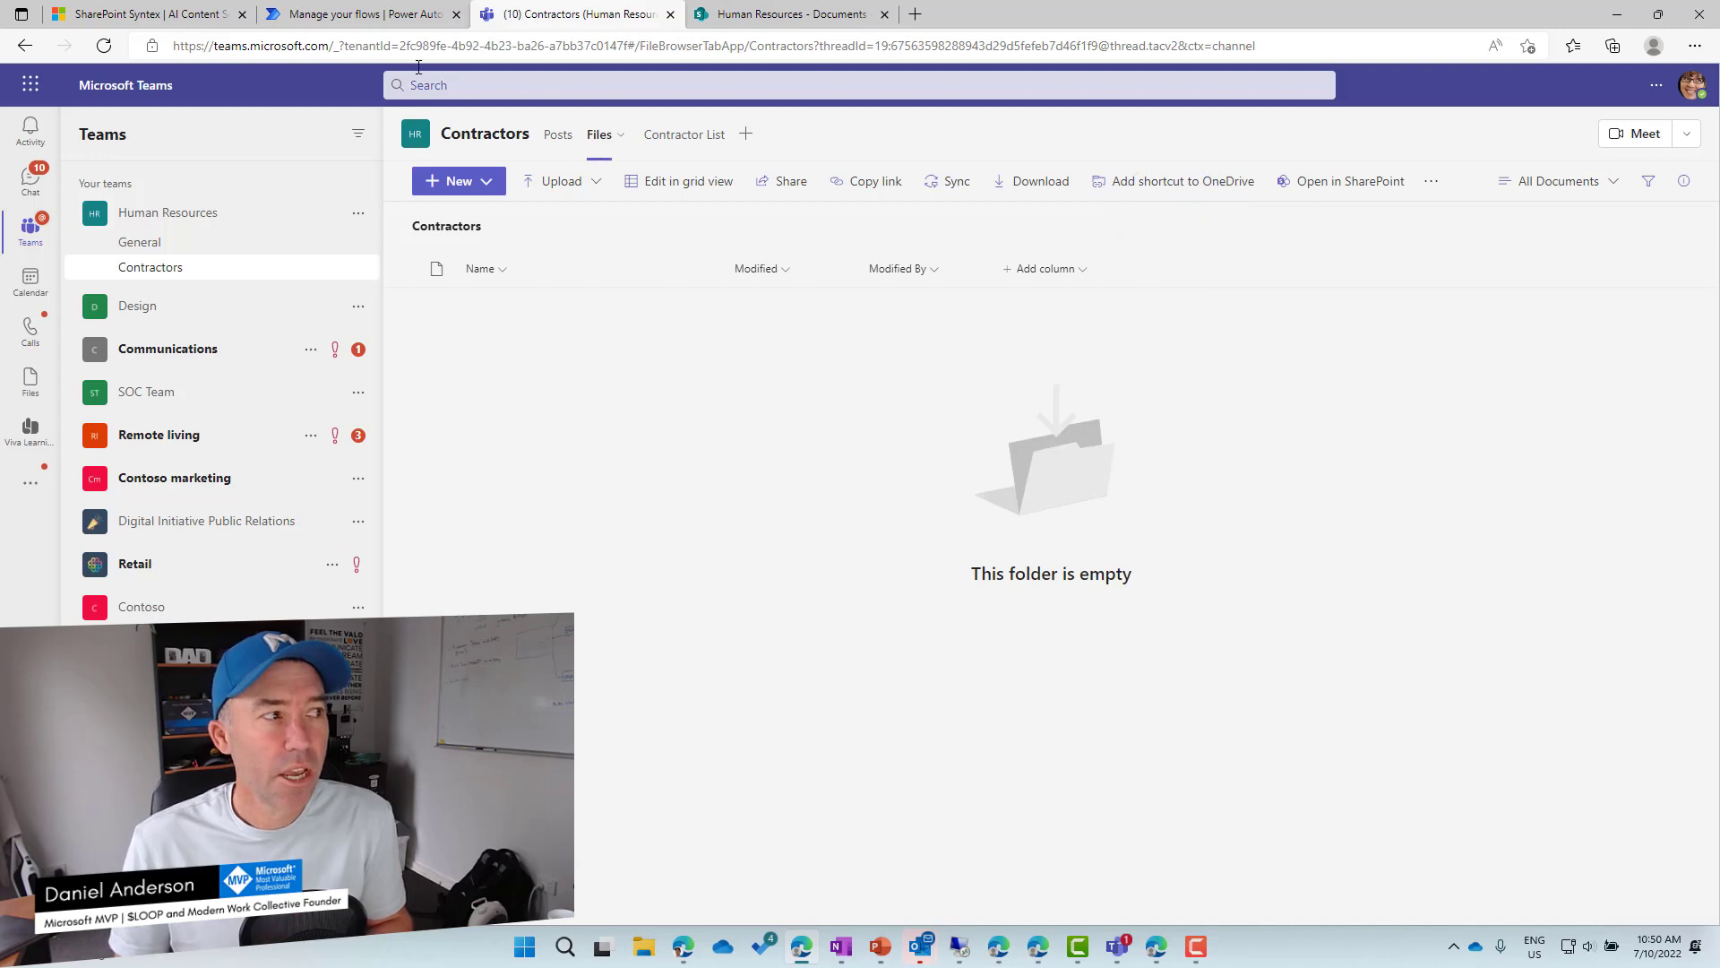
{"action": "left_click", "coordinate": [371, 21]}
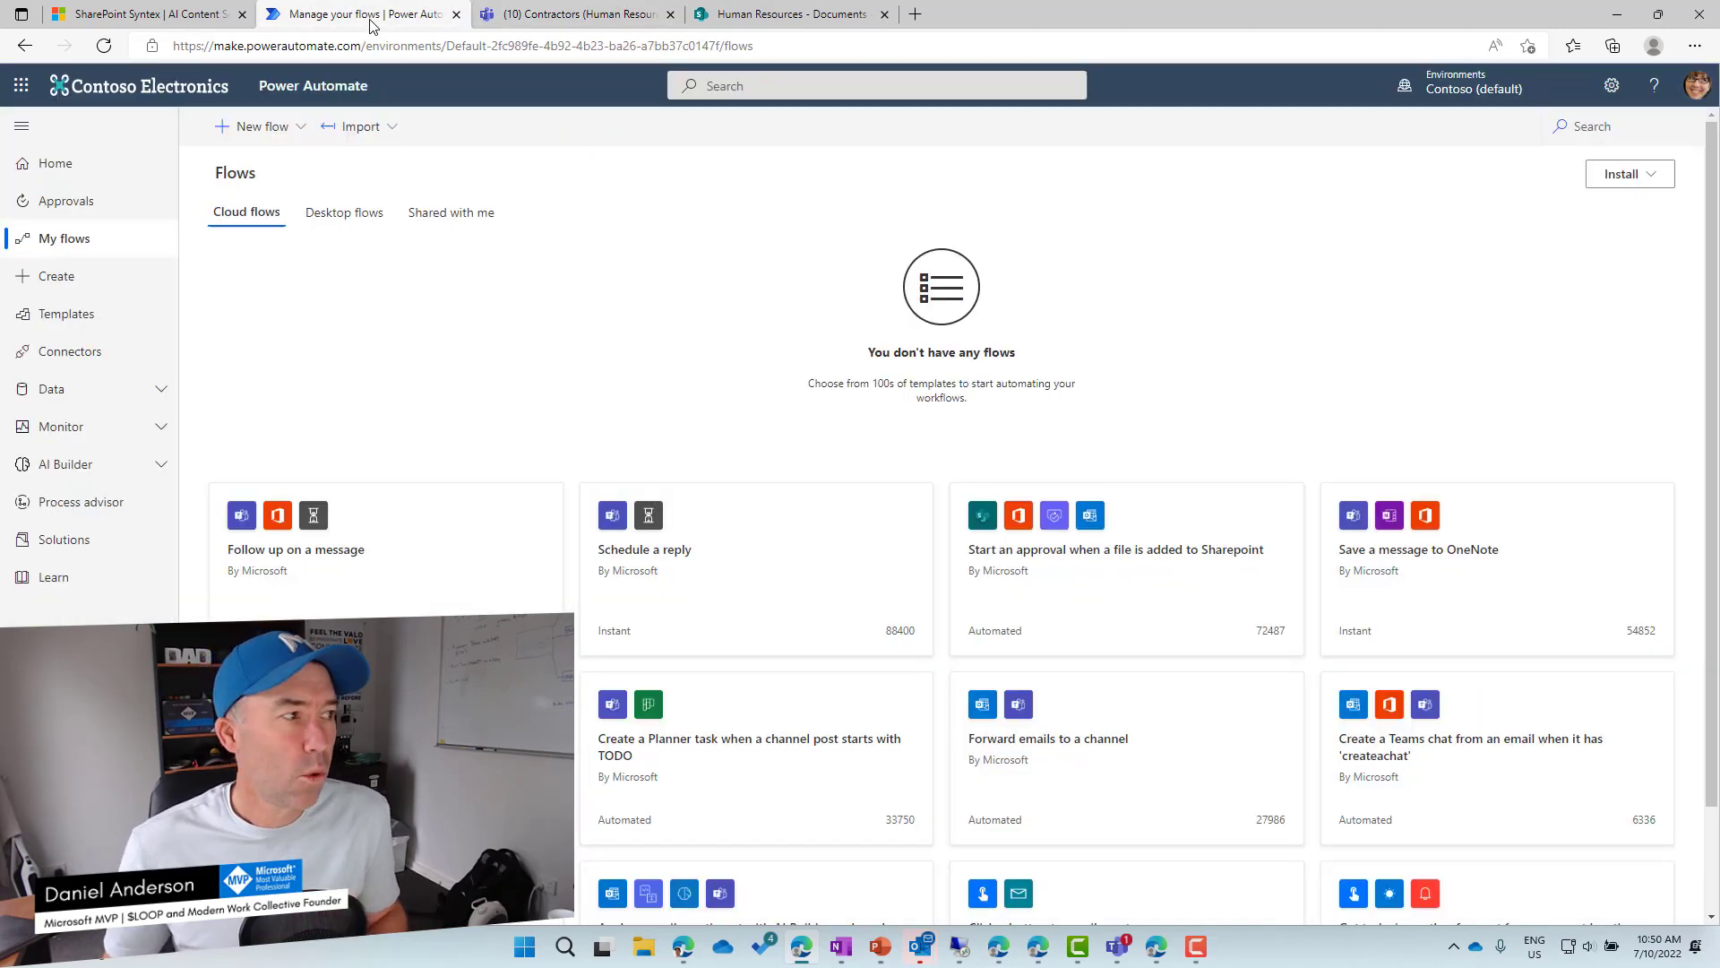
Create an automated cloud flow with the SharePoint 'When an item is created' trigger.
{"action": "left_click", "coordinate": [260, 127]}
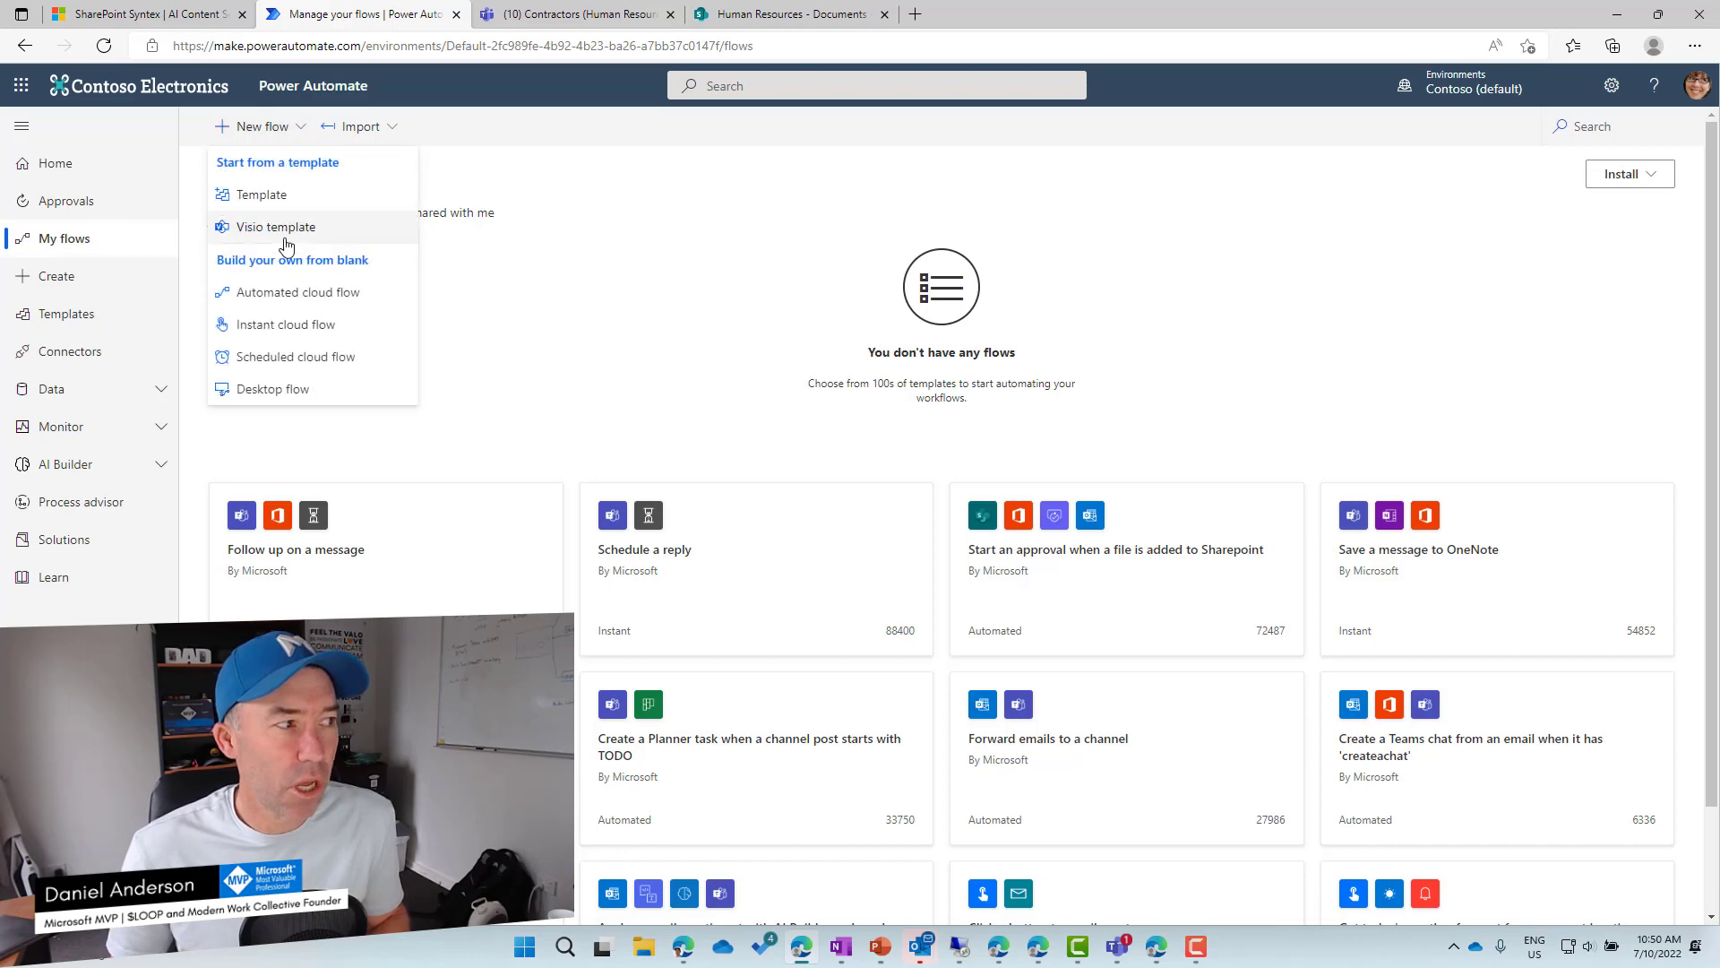
{"action": "left_click", "coordinate": [297, 296]}
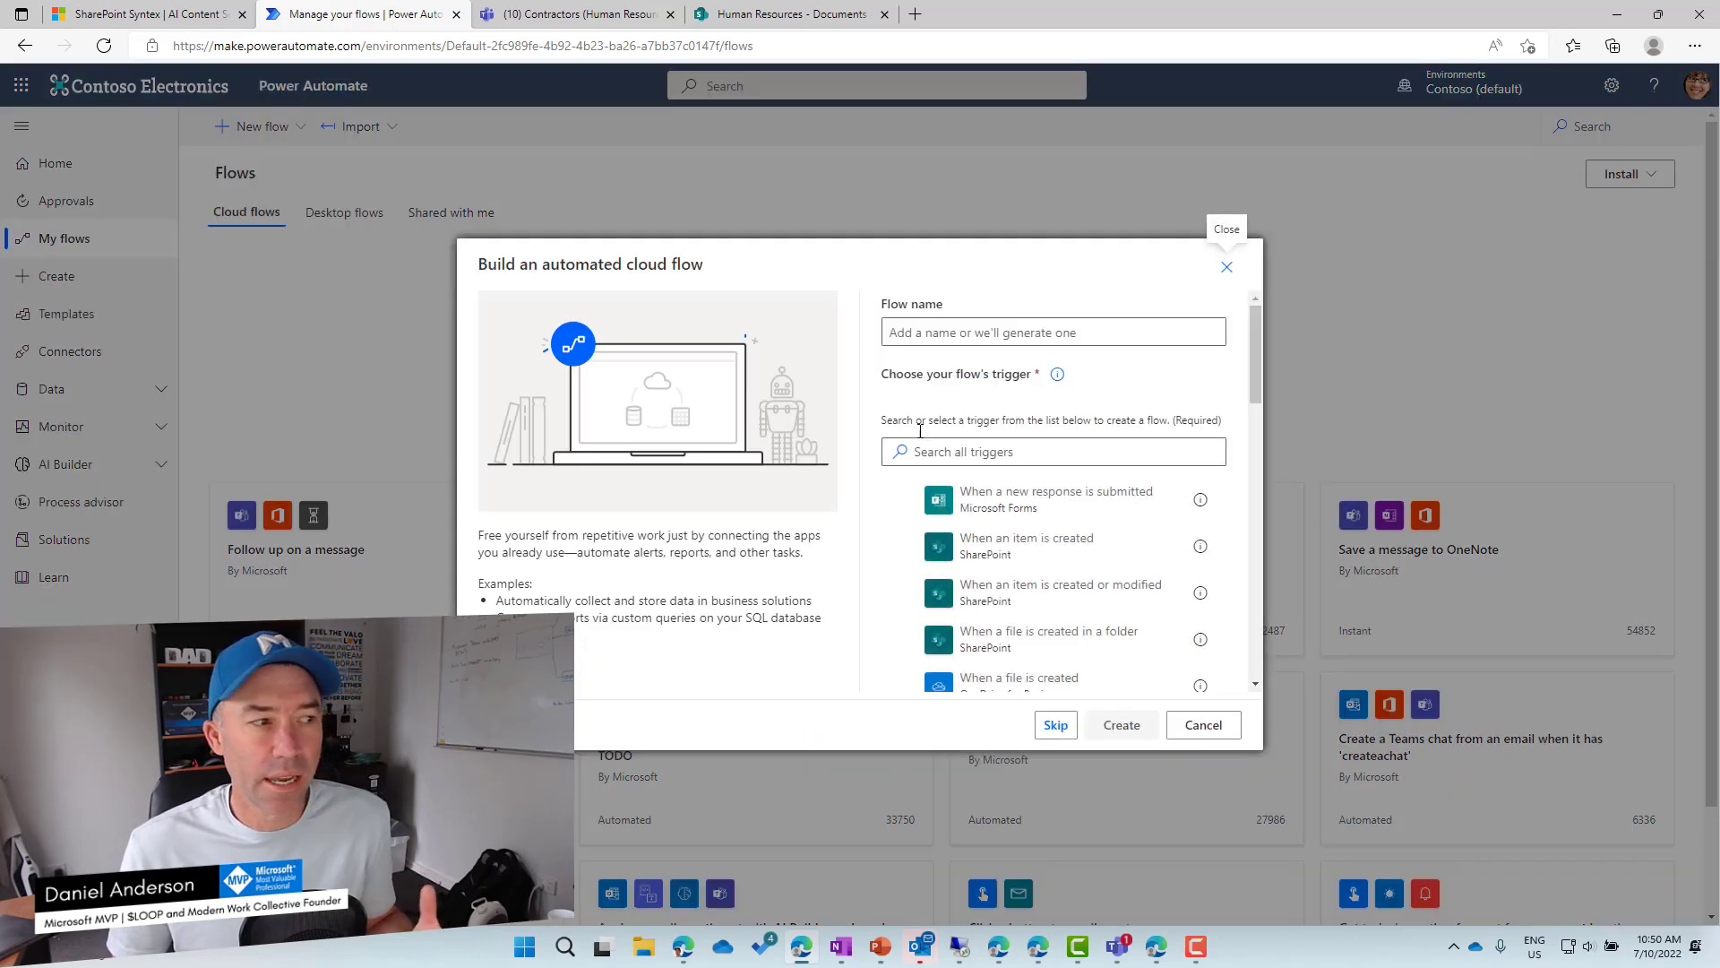
{"action": "left_click", "coordinate": [1011, 558]}
{"action": "left_click", "coordinate": [1120, 725]}
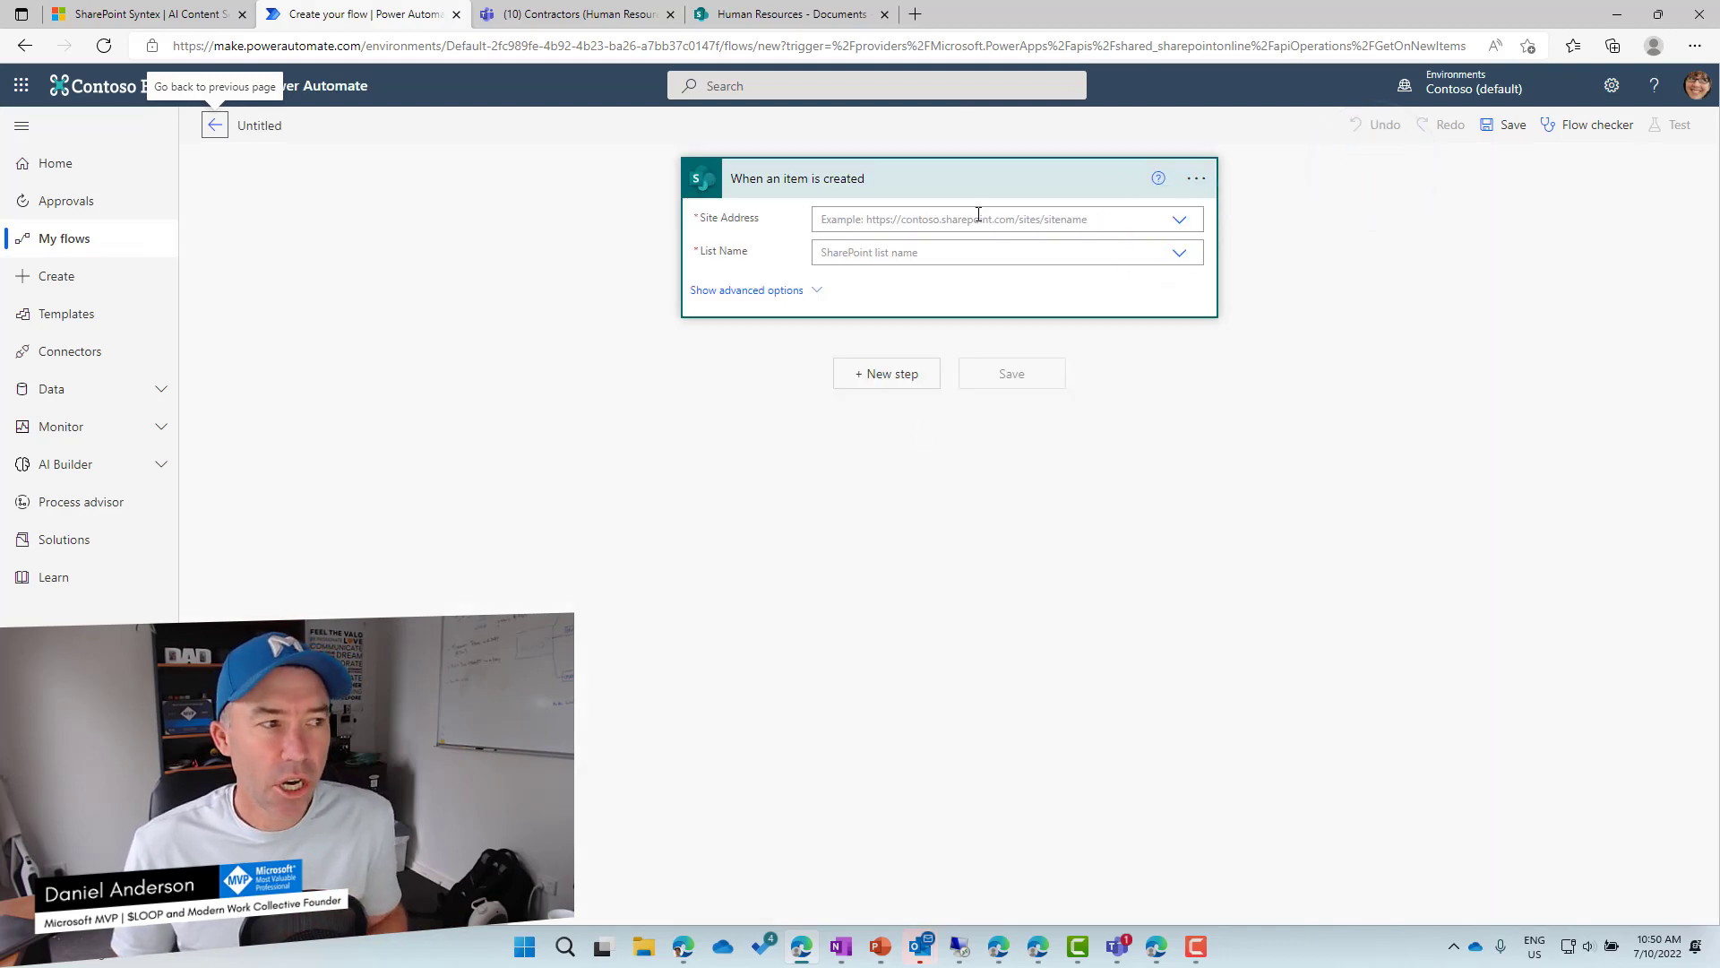
Copy the HumanResources2 site address from the Human Resources library's address bar.
{"action": "left_click", "coordinate": [1163, 217]}
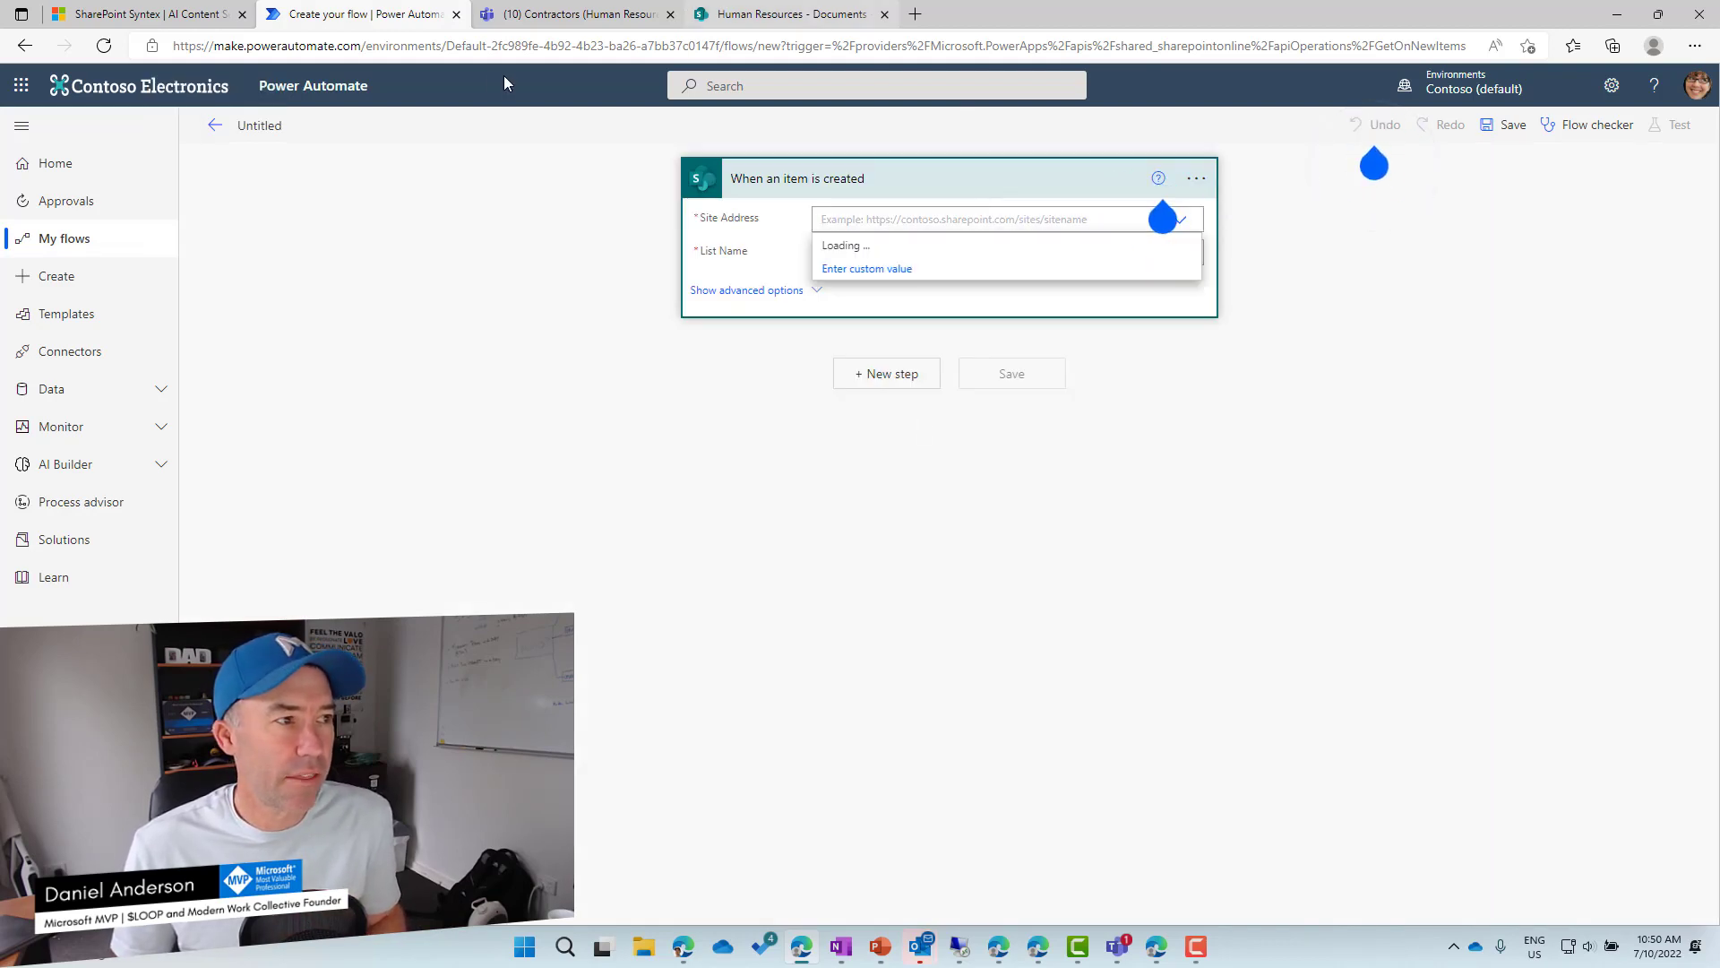
{"action": "key", "text": "ctrl+4"}
{"action": "left_click", "coordinate": [529, 42]}
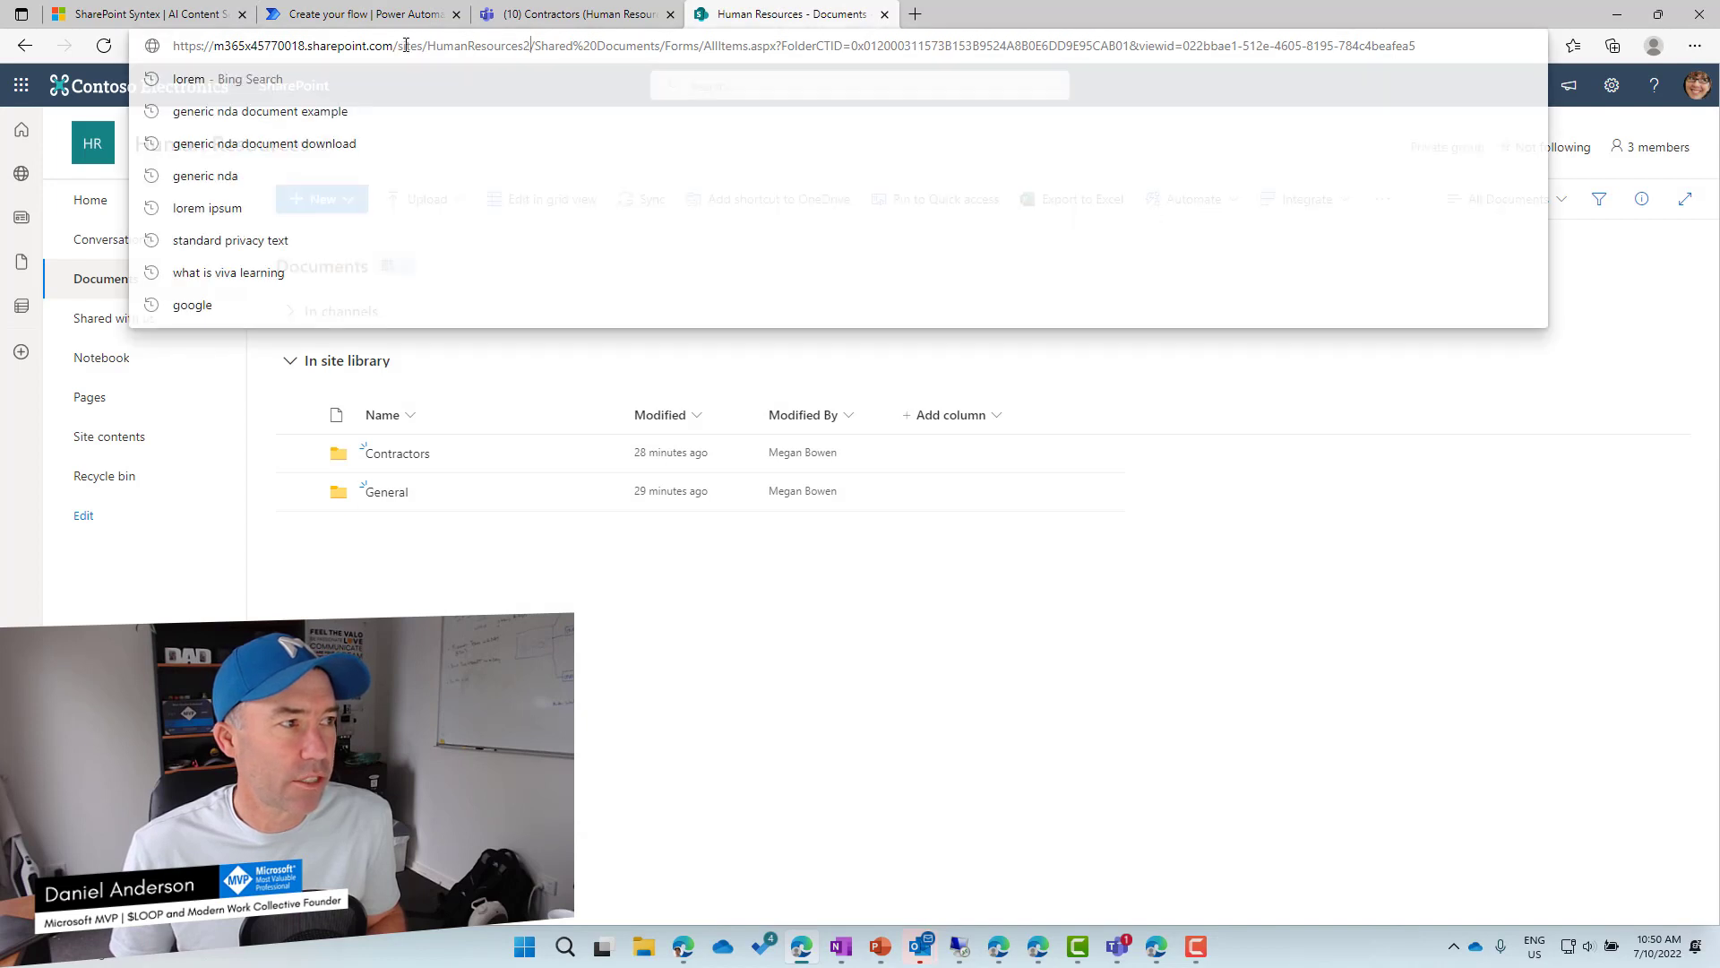
{"action": "left_click_drag", "start_coordinate": [529, 42], "coordinate": [171, 46]}
{"action": "key", "text": "ctrl+c"}
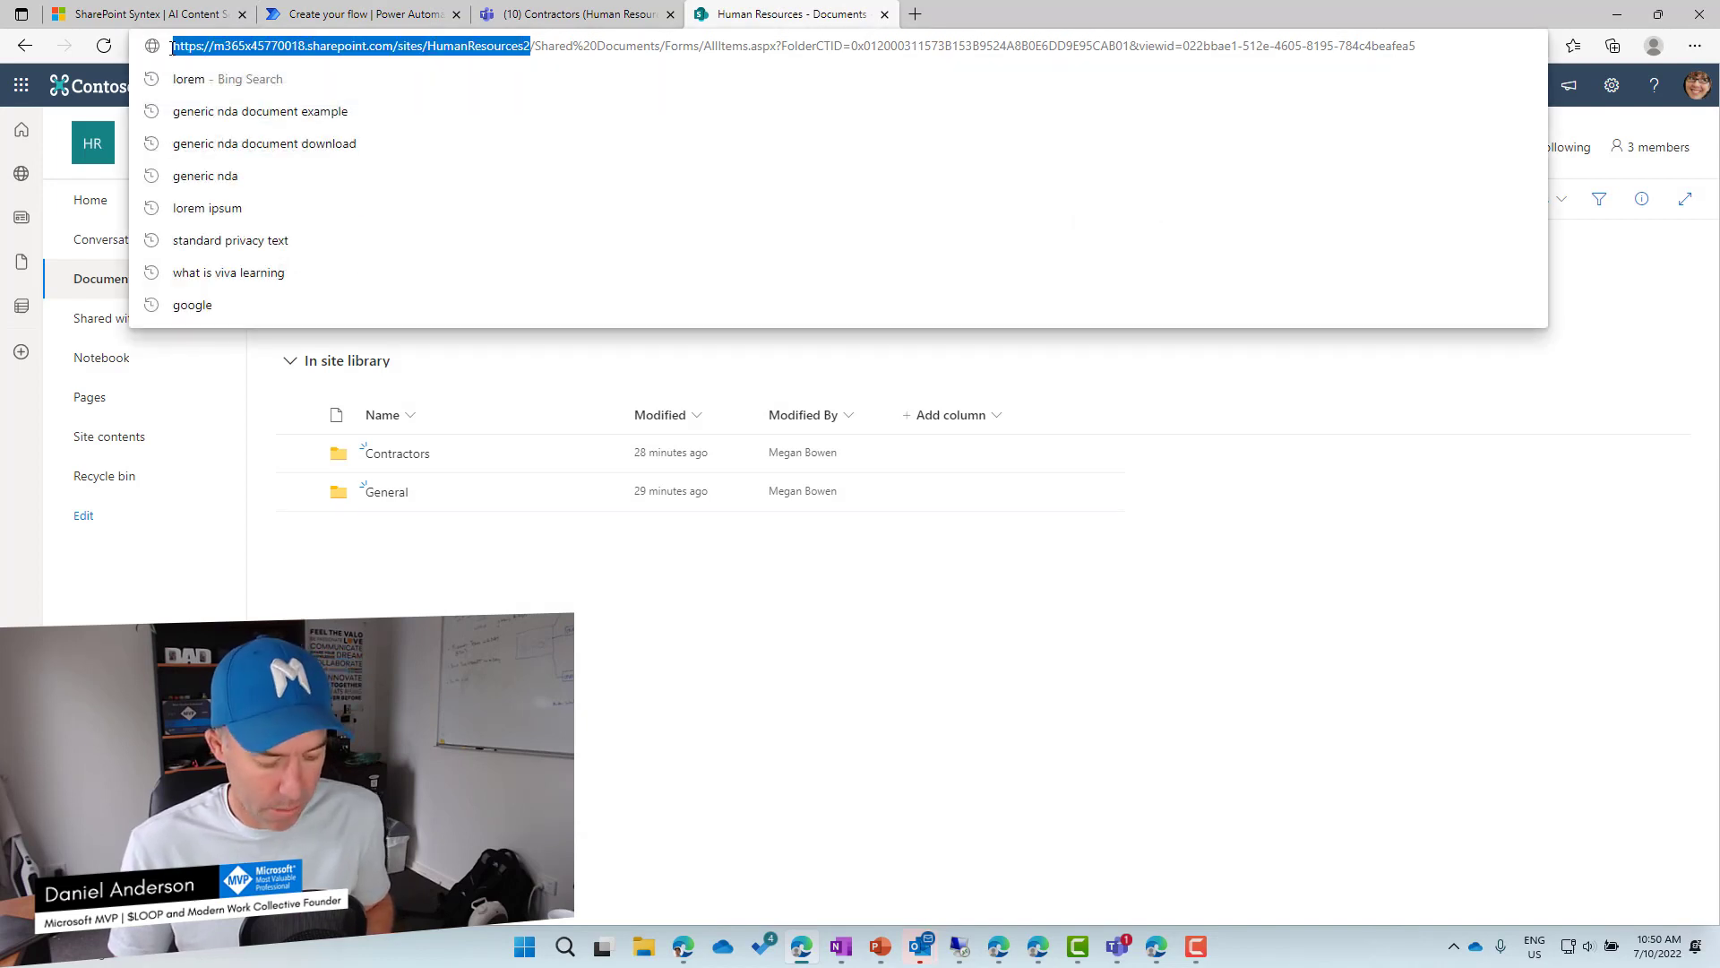
Set the trigger's site to the pasted HumanResources2 address and its list to Contractor List.
{"action": "key", "text": "ctrl+3"}
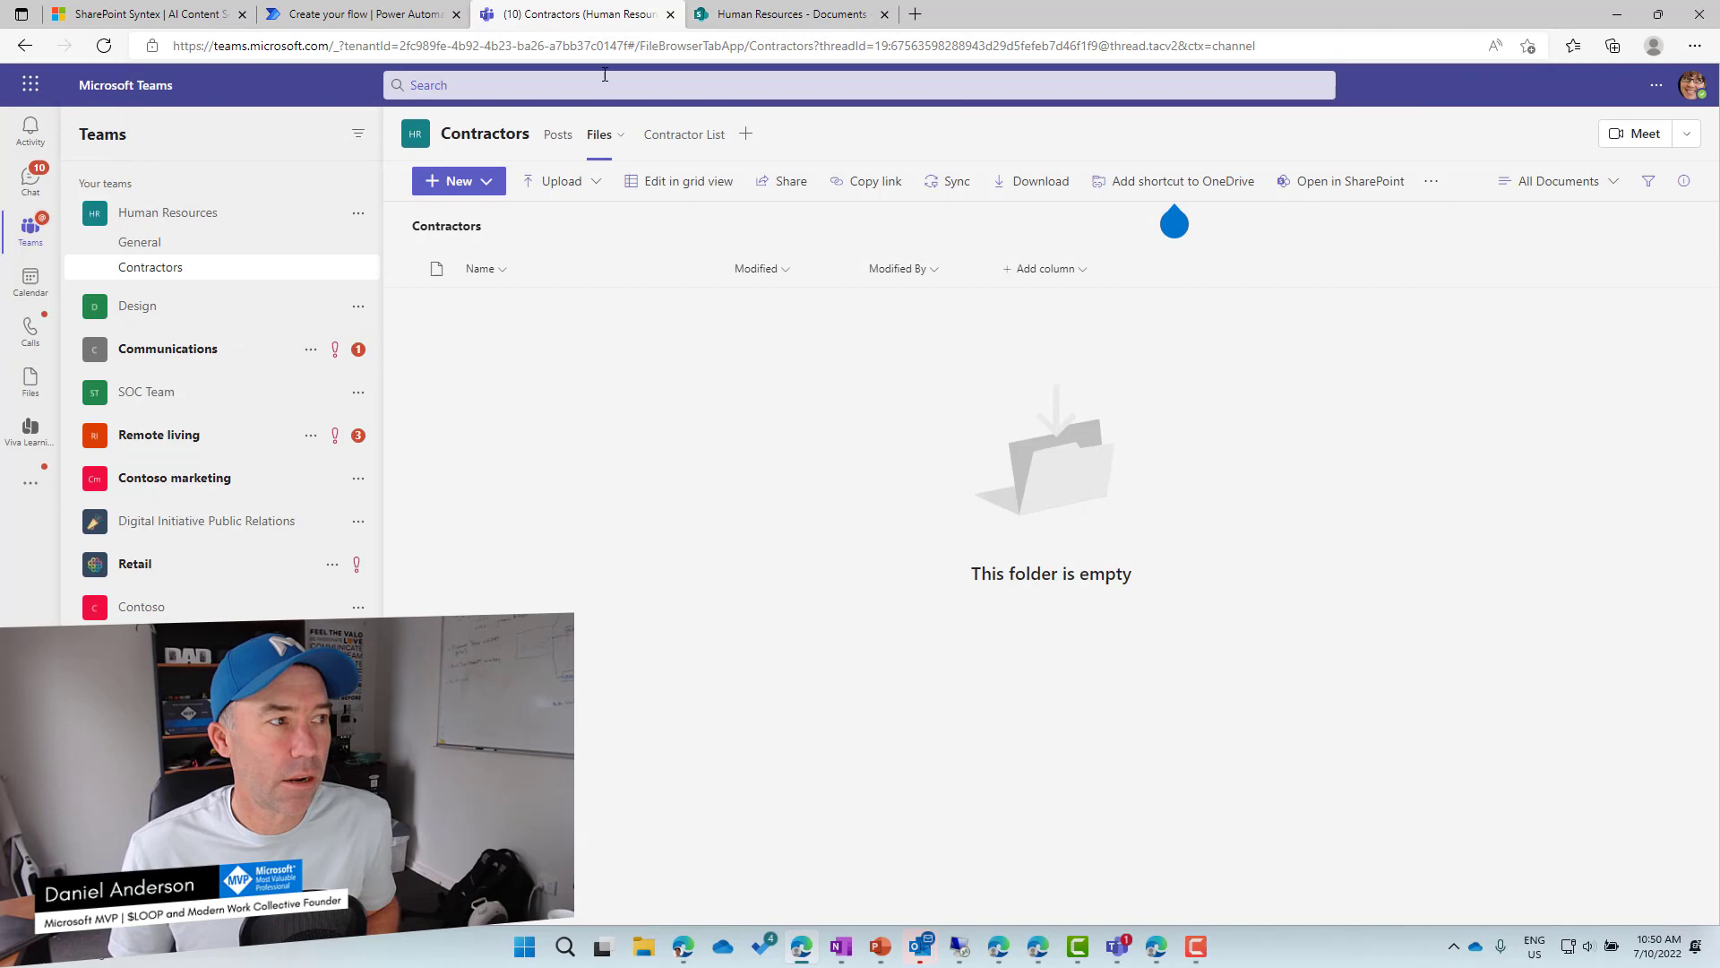
{"action": "key", "text": "ctrl+2"}
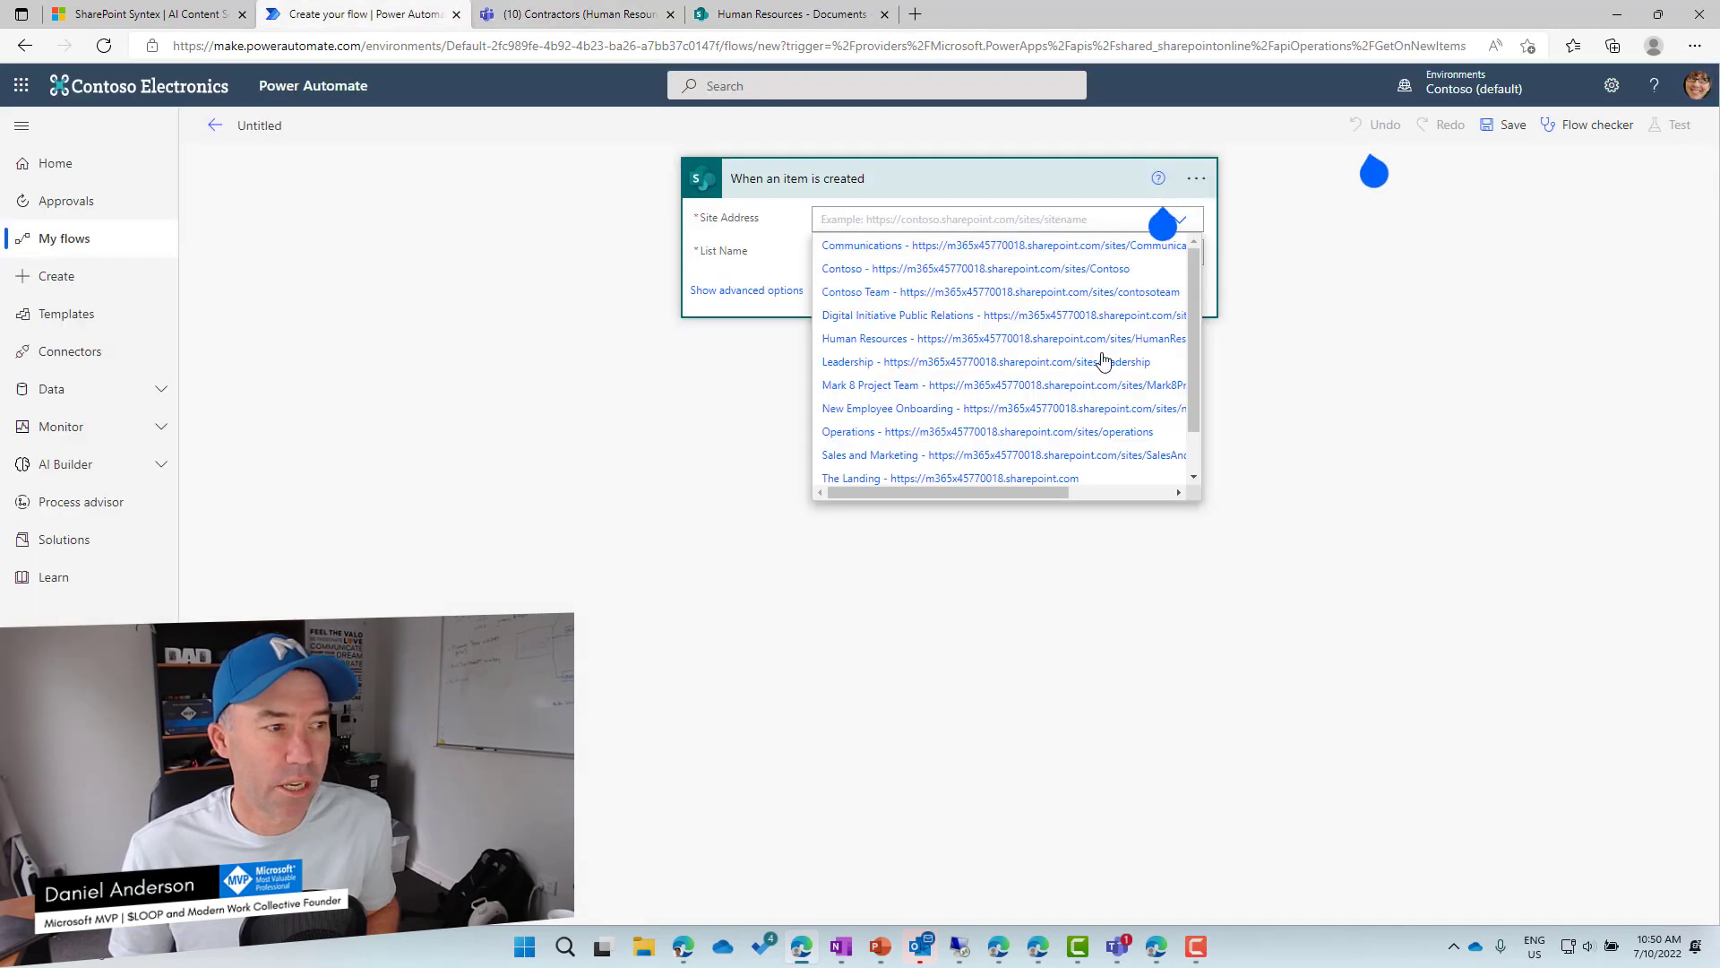
{"action": "scroll", "coordinate": [1006, 354], "scroll_direction": "down", "scroll_amount": 3}
{"action": "left_click", "coordinate": [907, 475]}
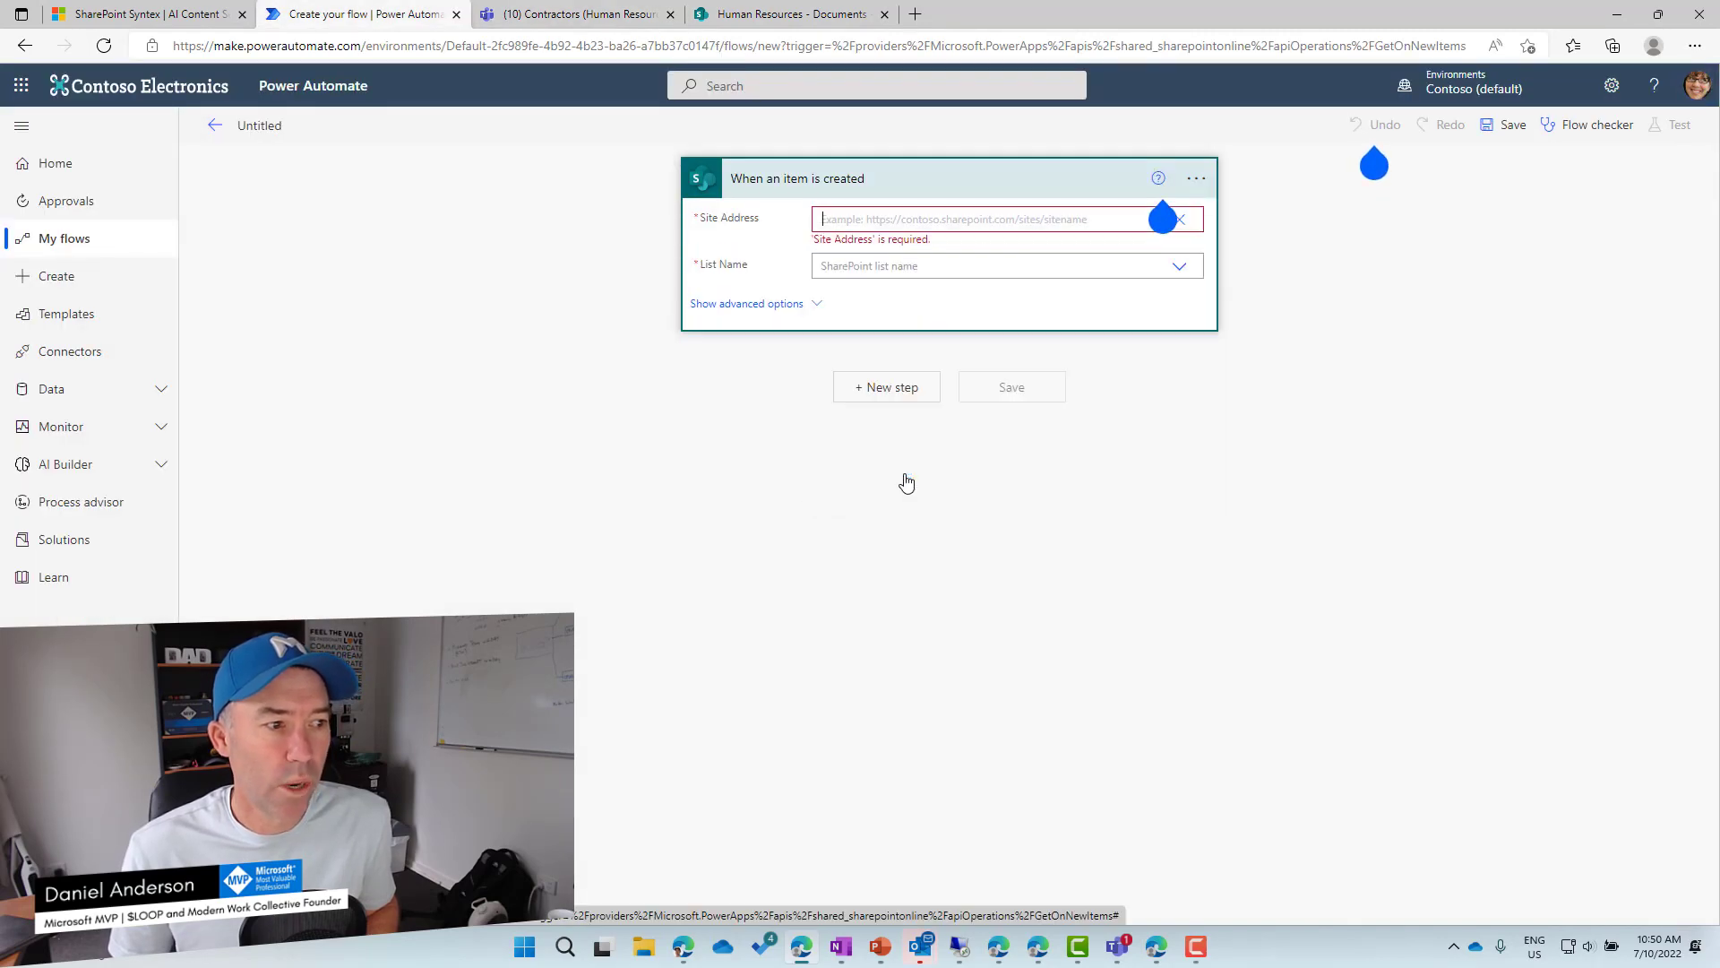
{"action": "key", "text": "ctrl+v"}
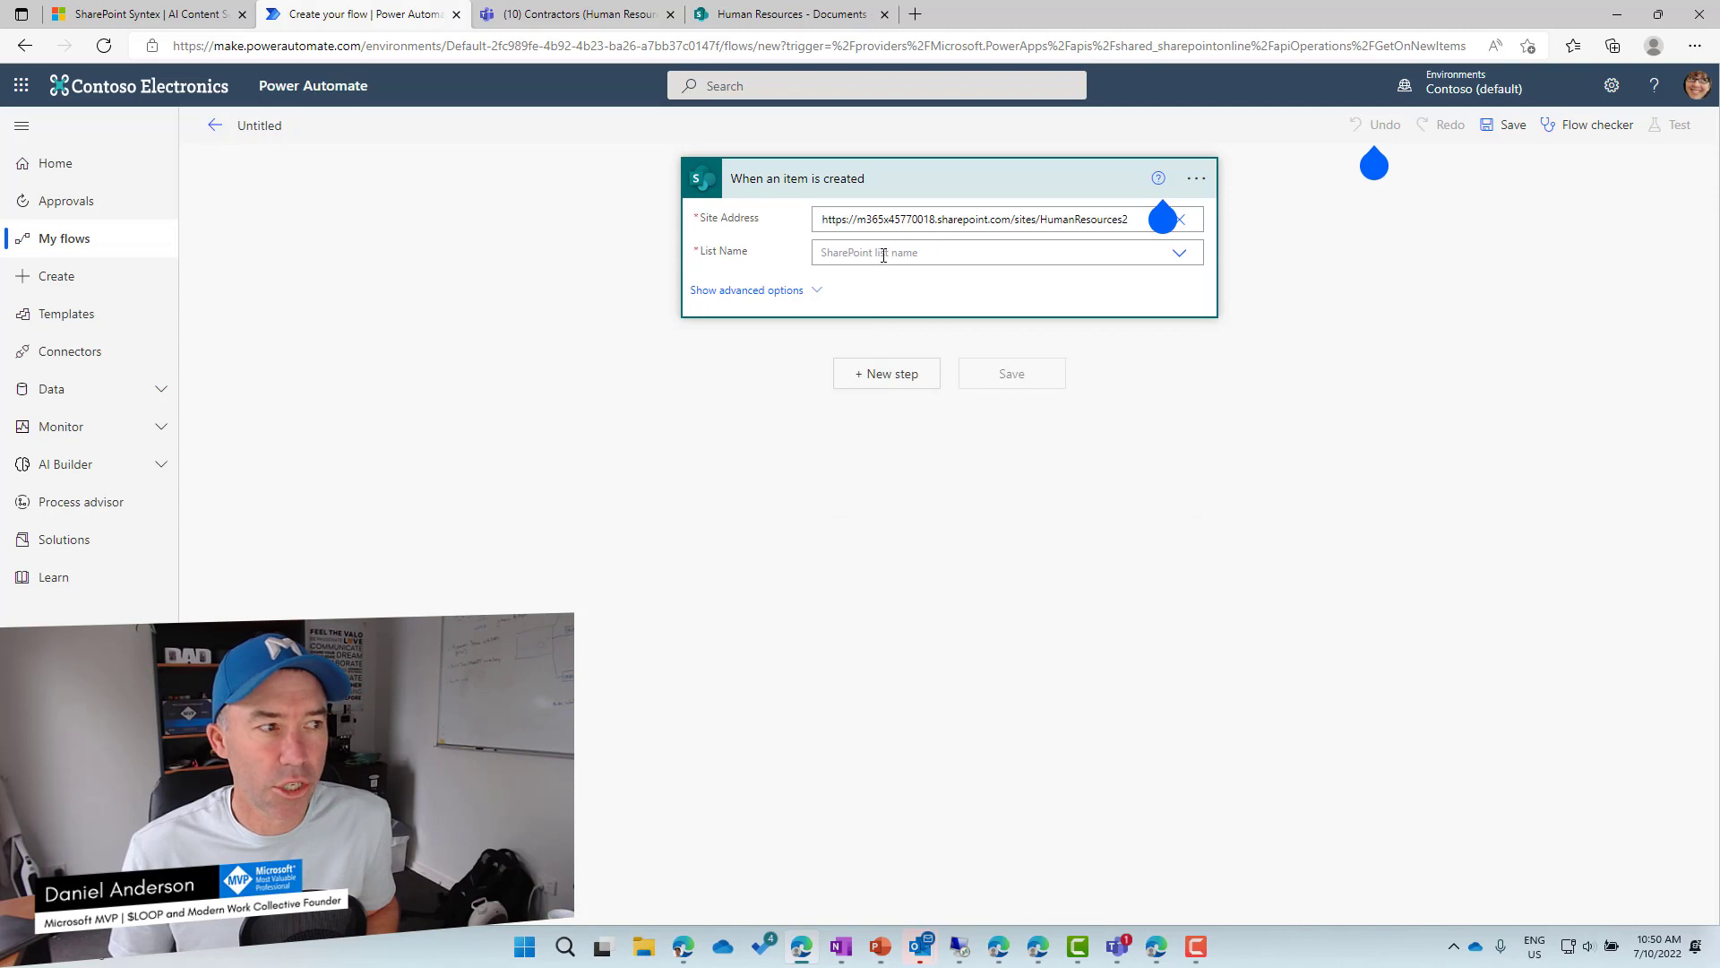
{"action": "left_click", "coordinate": [883, 255]}
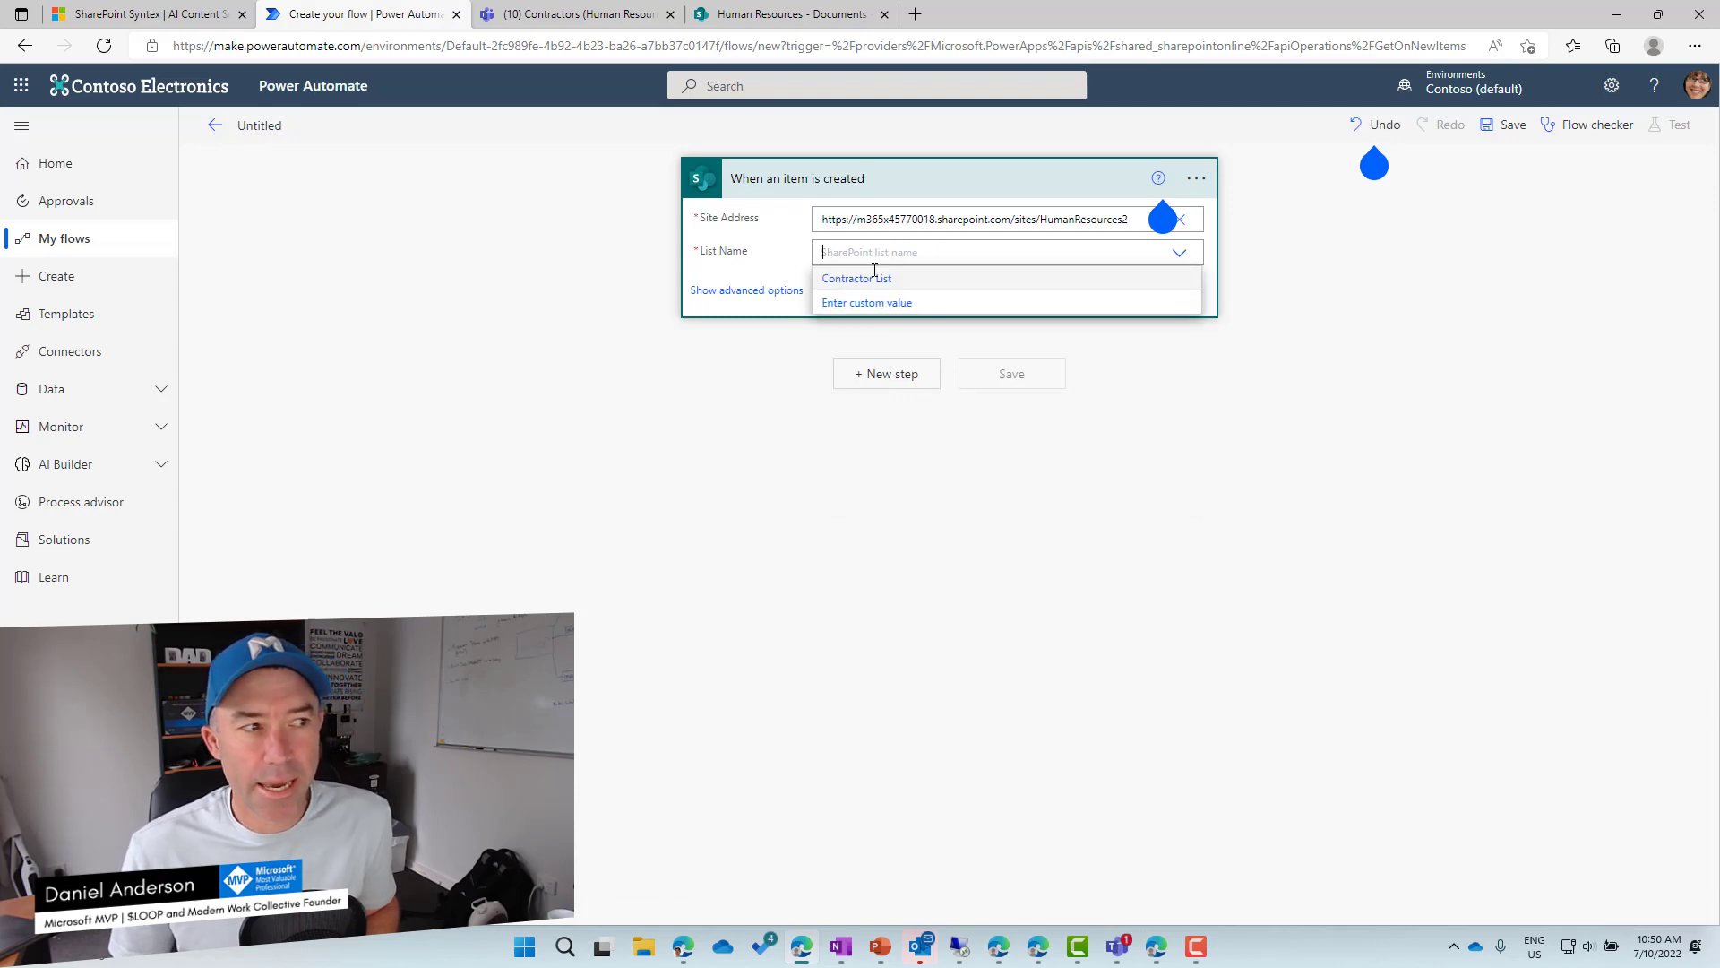
{"action": "left_click", "coordinate": [868, 269]}
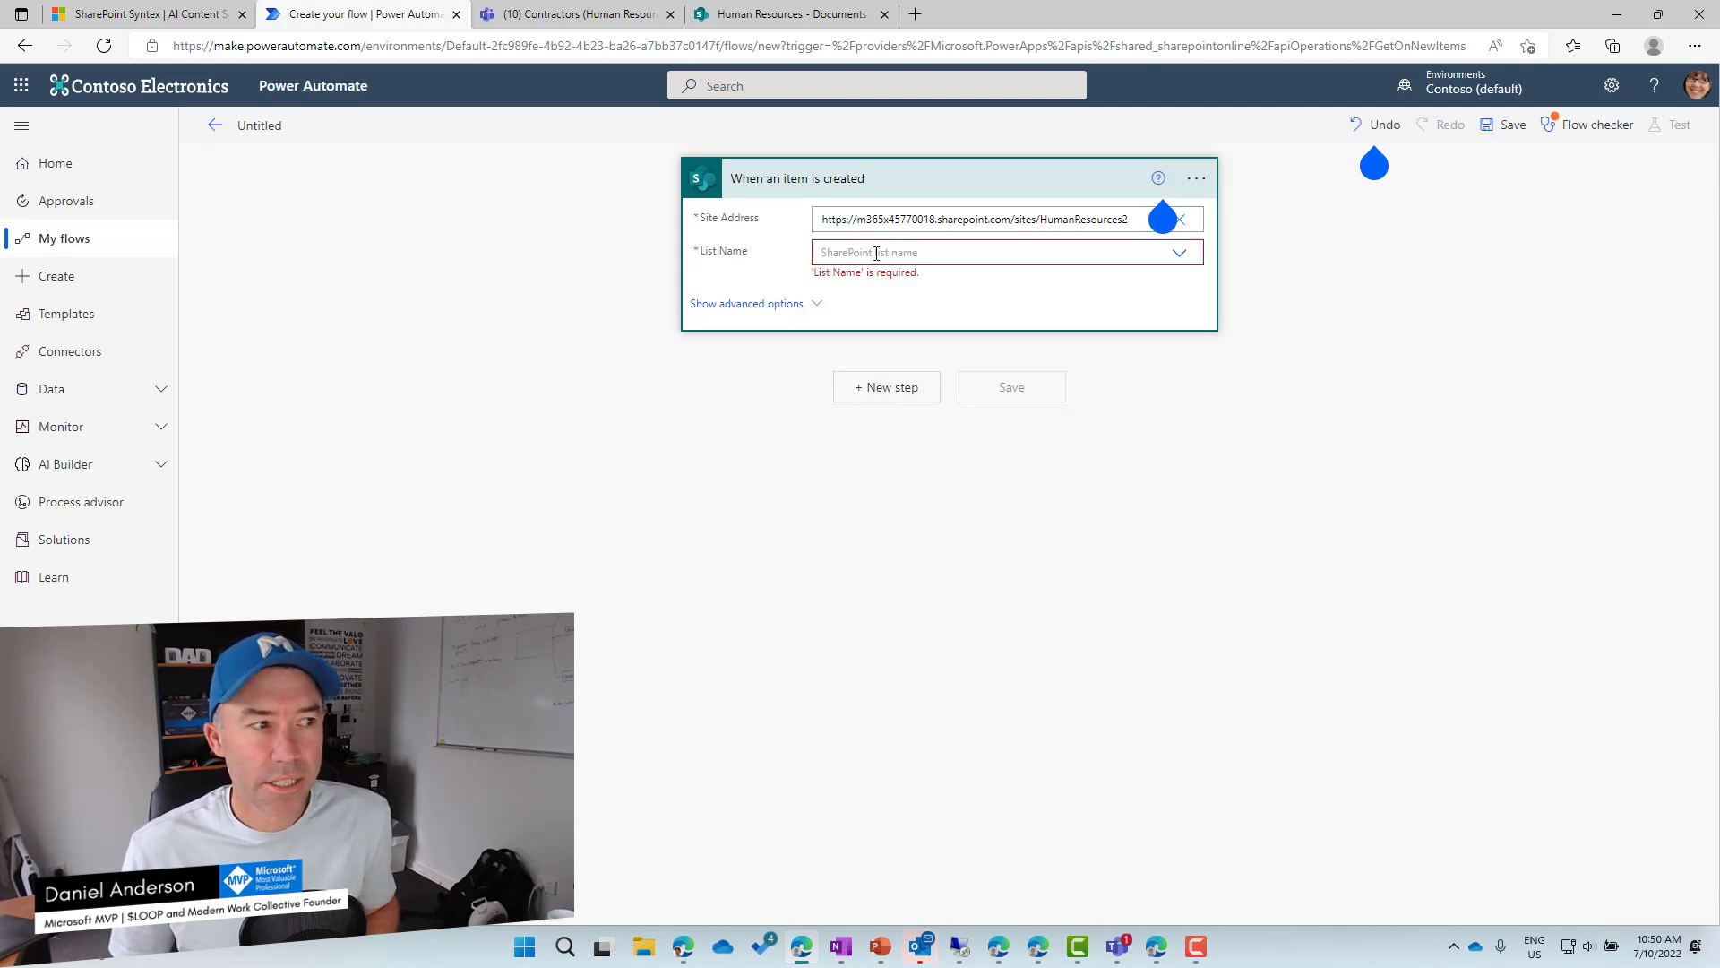
{"action": "left_click", "coordinate": [876, 253]}
{"action": "left_click", "coordinate": [869, 282]}
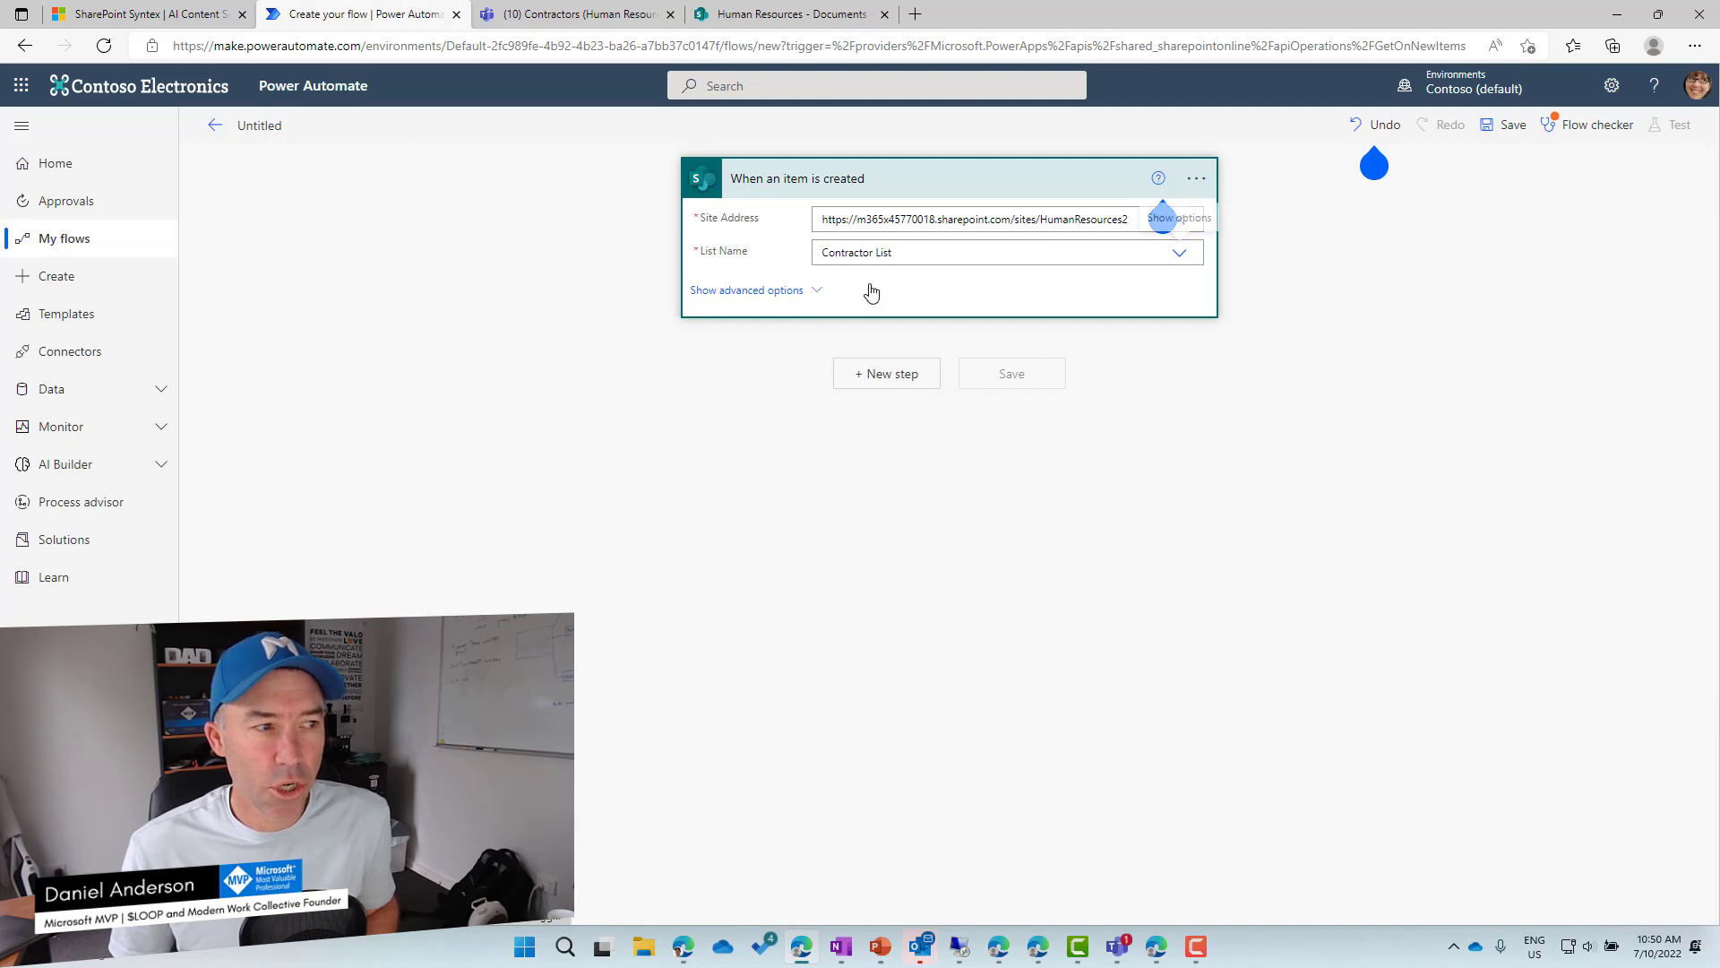
{"action": "left_click", "coordinate": [896, 375]}
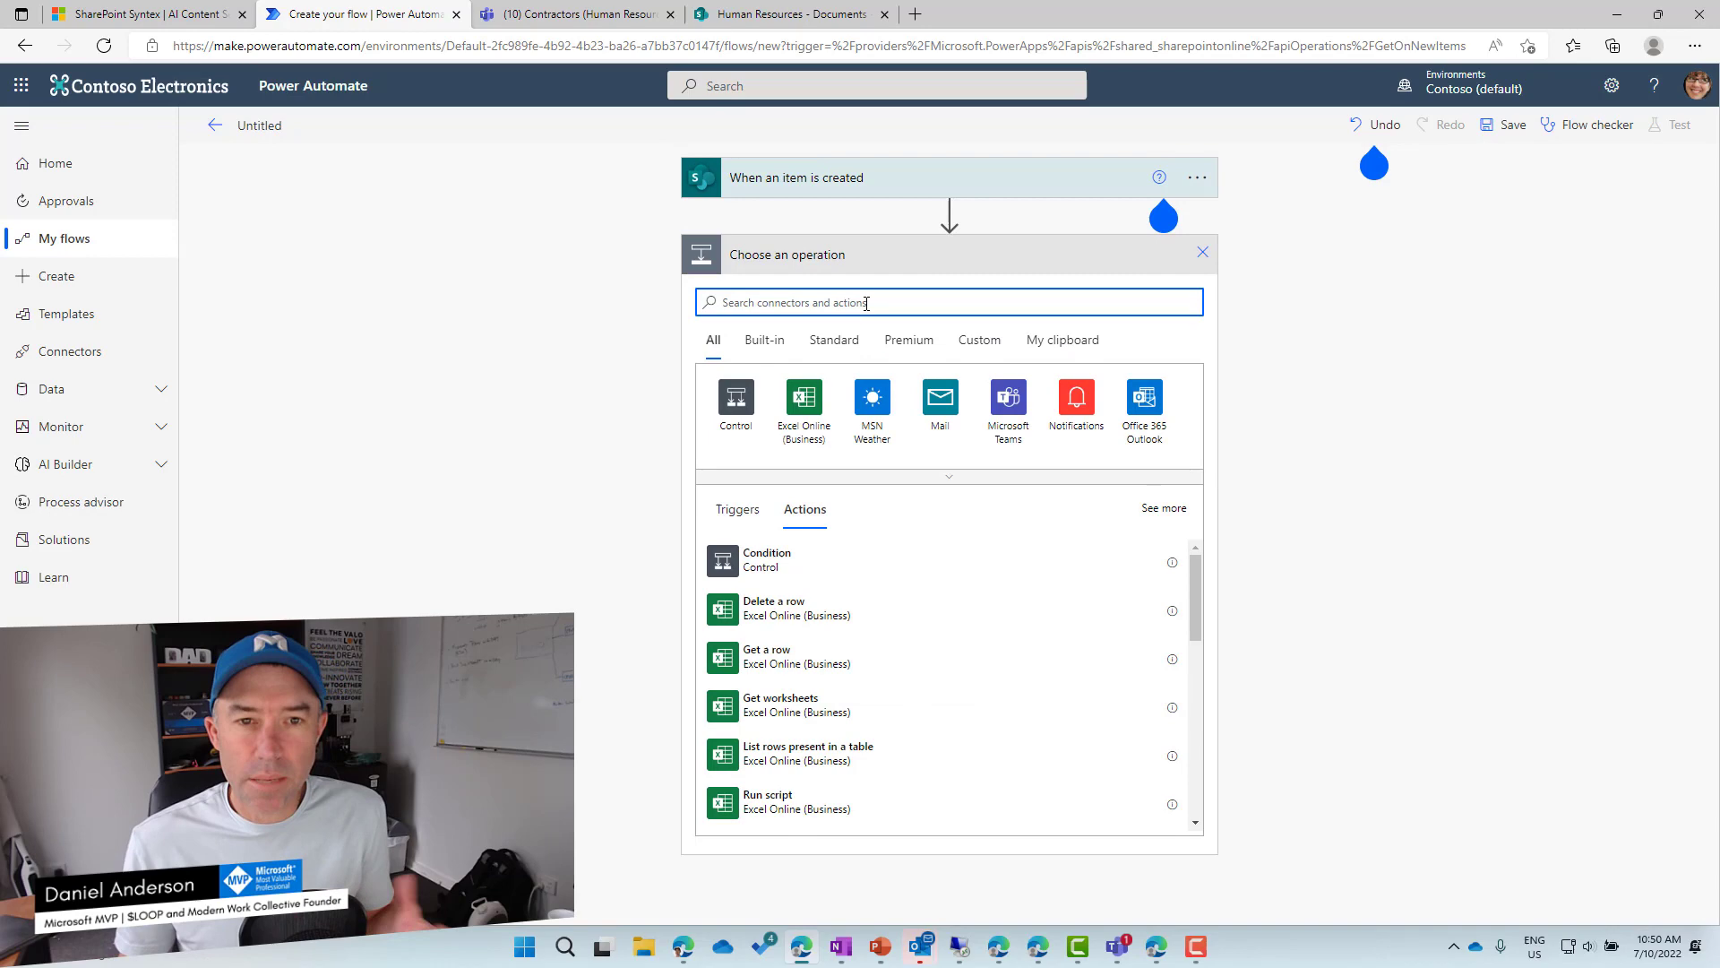
Search 'generate' and add the 'Generate document using SharePoint Syntex (preview)' action after the trigger.
{"action": "type", "text": "generar"}
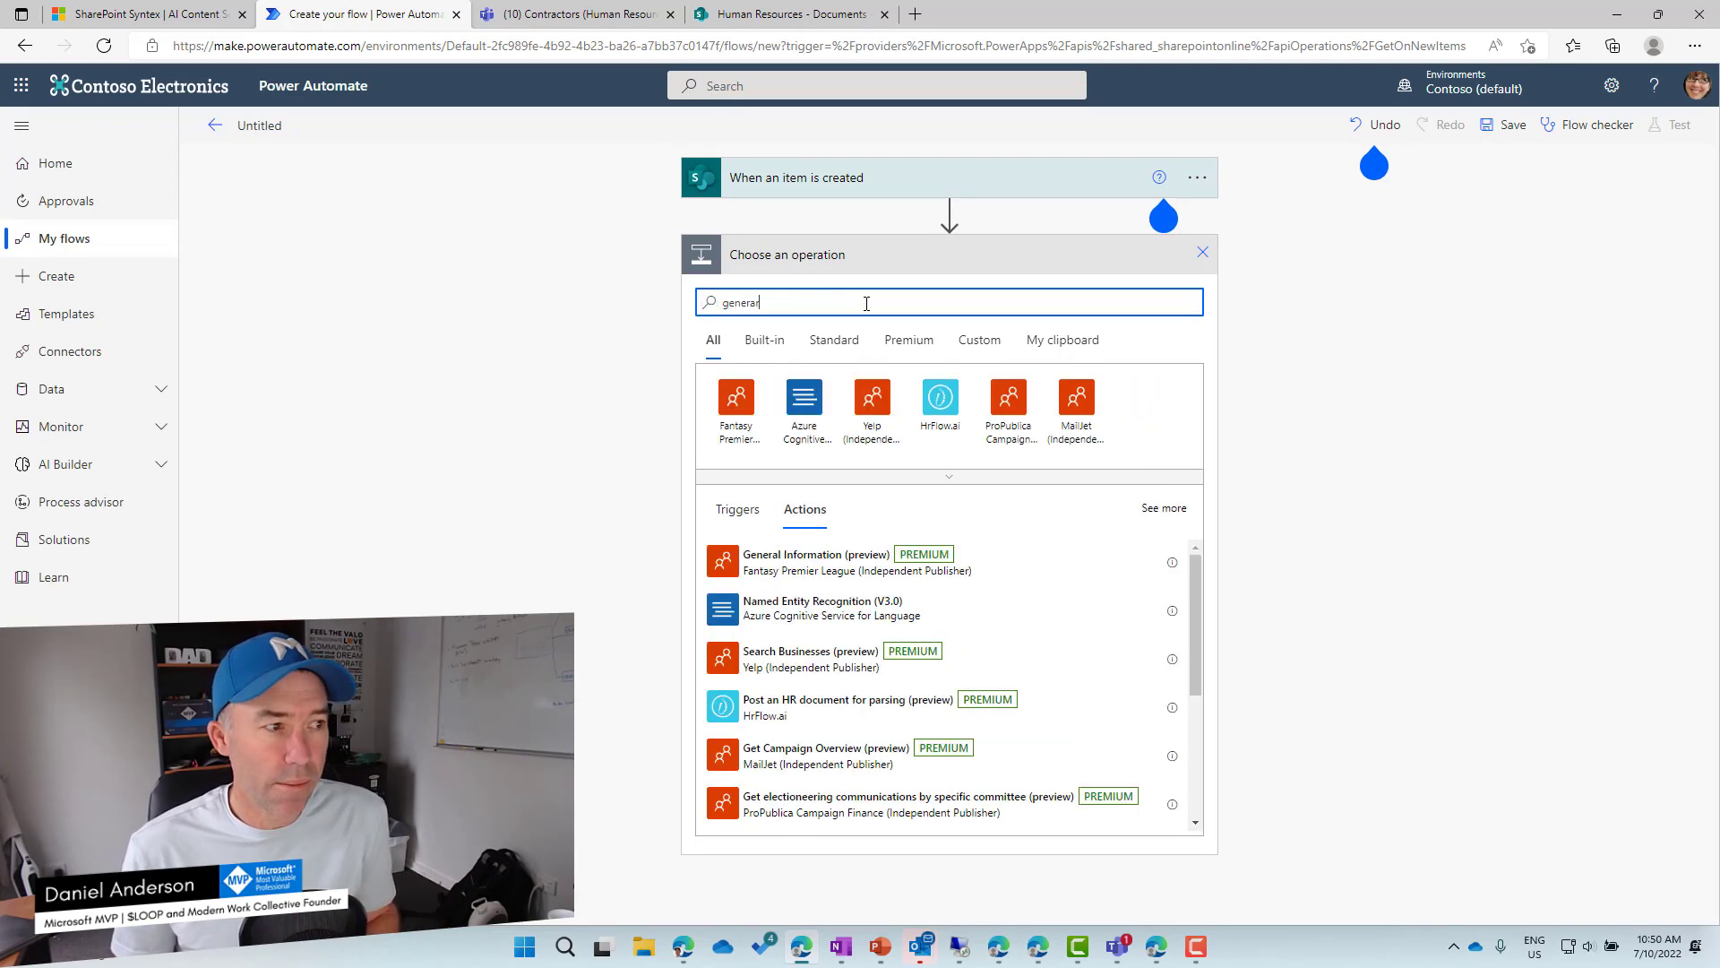
{"action": "key", "text": "BackSpace"}
{"action": "type", "text": "te"}
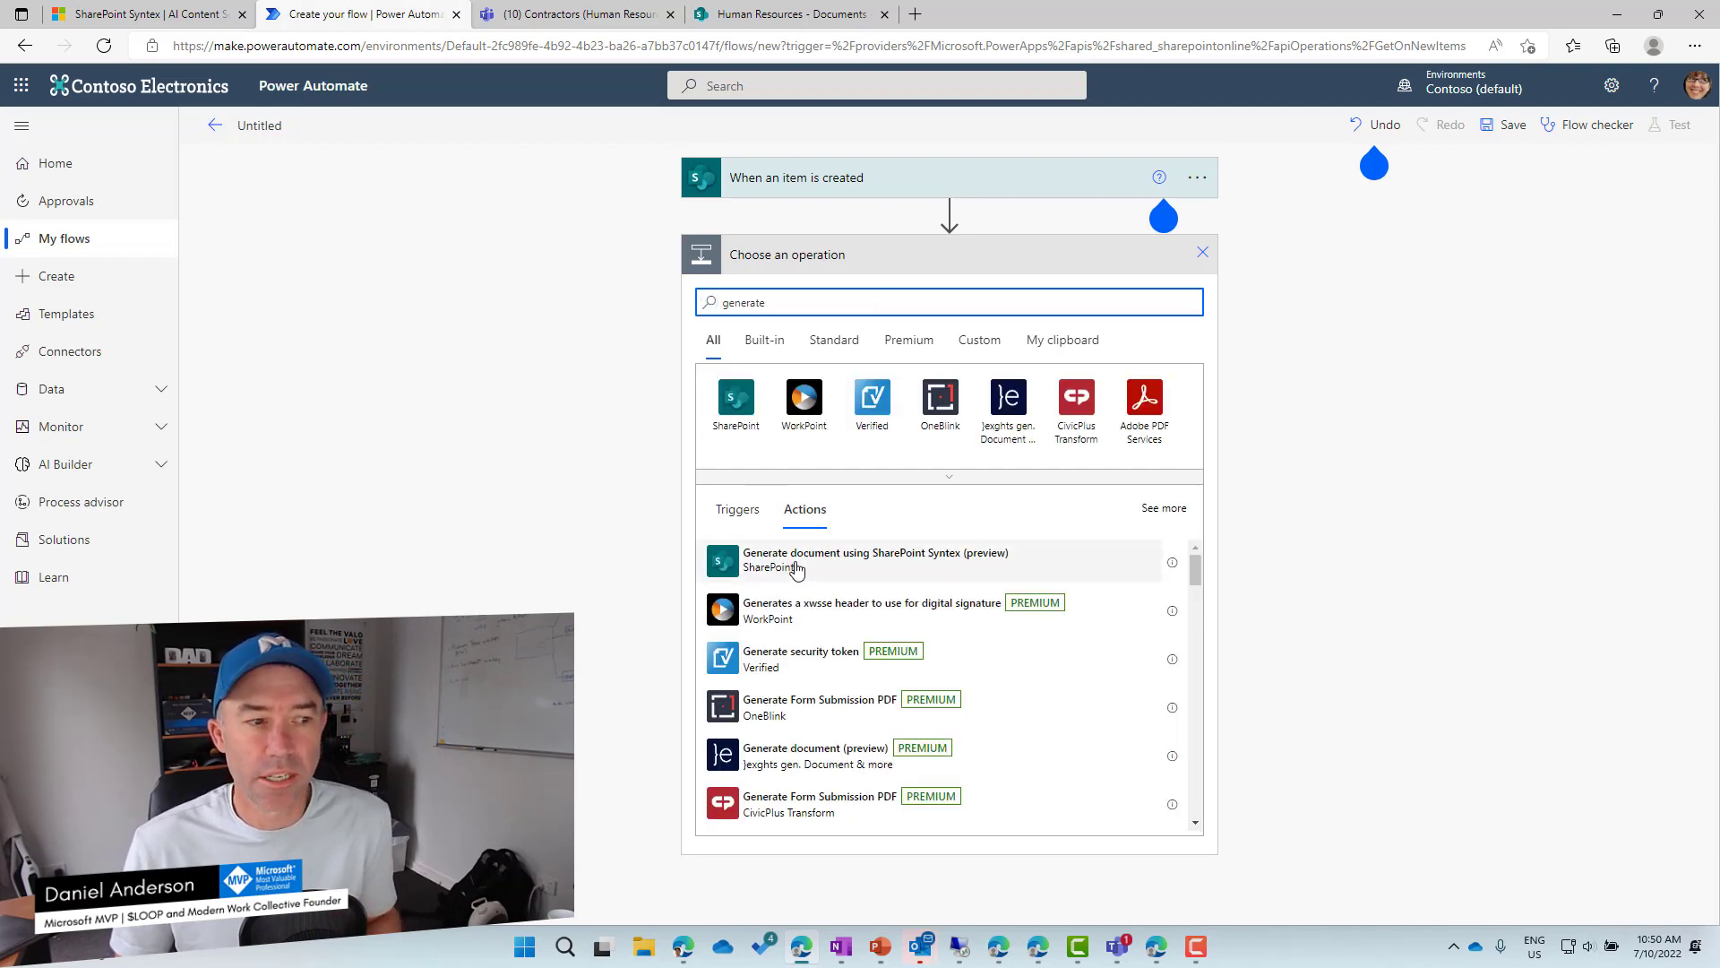
{"action": "left_click", "coordinate": [797, 570]}
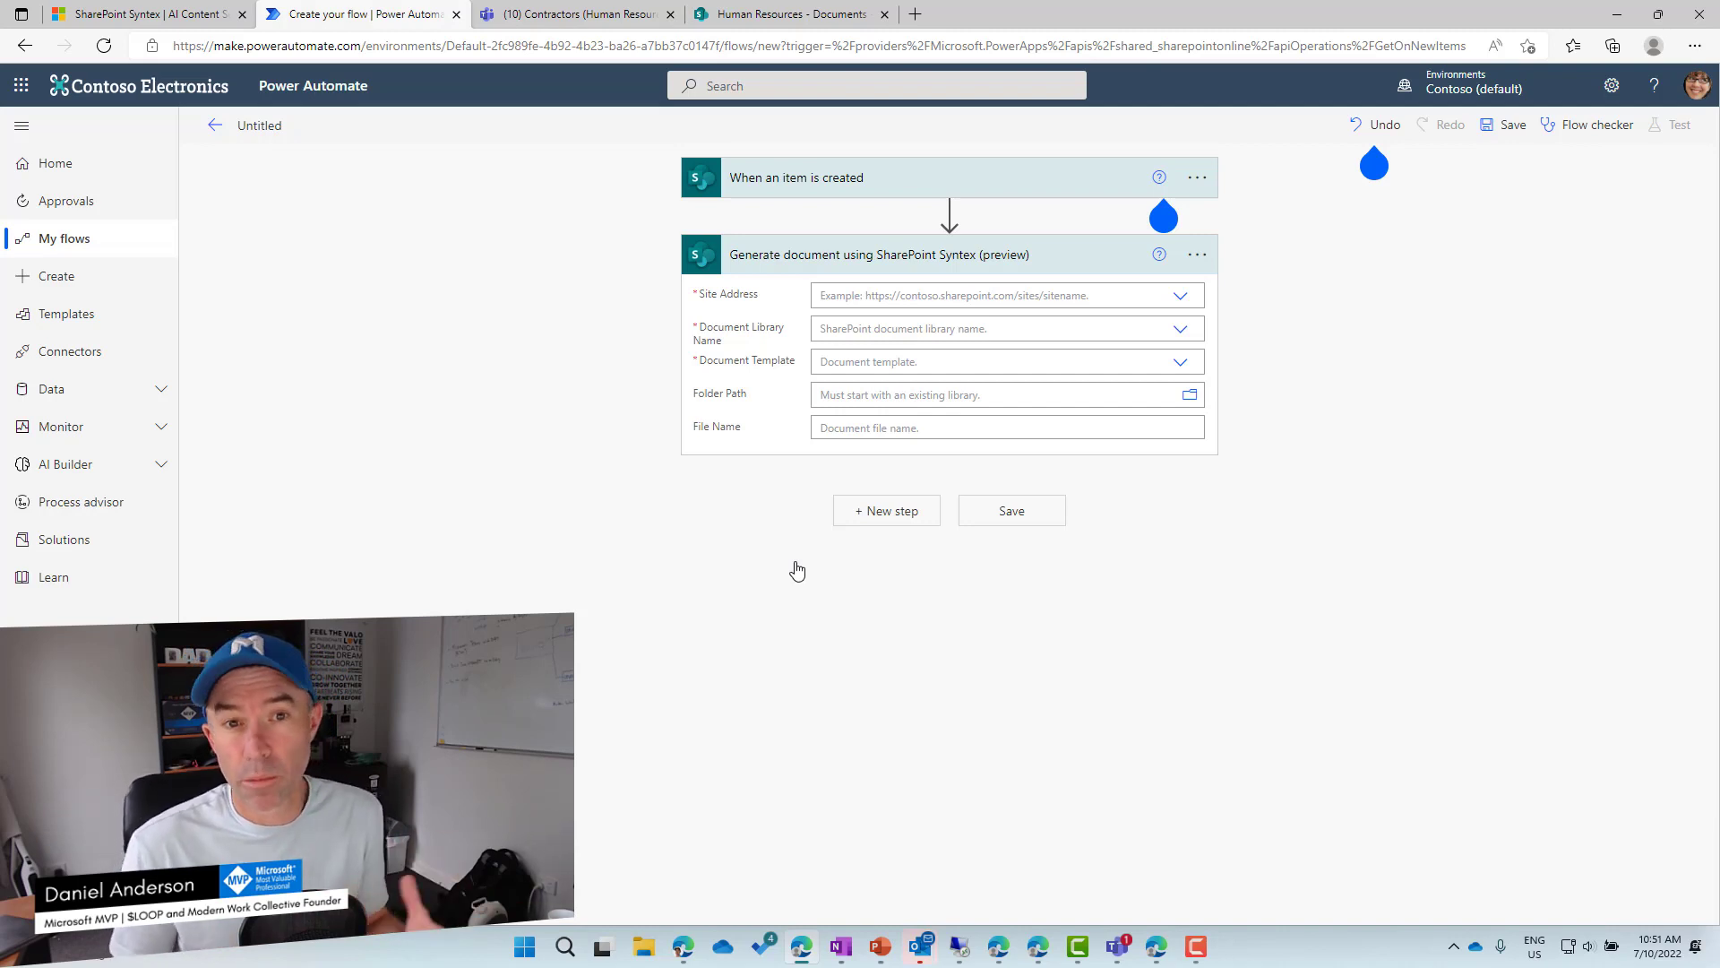
Paste a custom site address into the Syntex step and choose the Documents library.
{"action": "left_click", "coordinate": [1026, 296]}
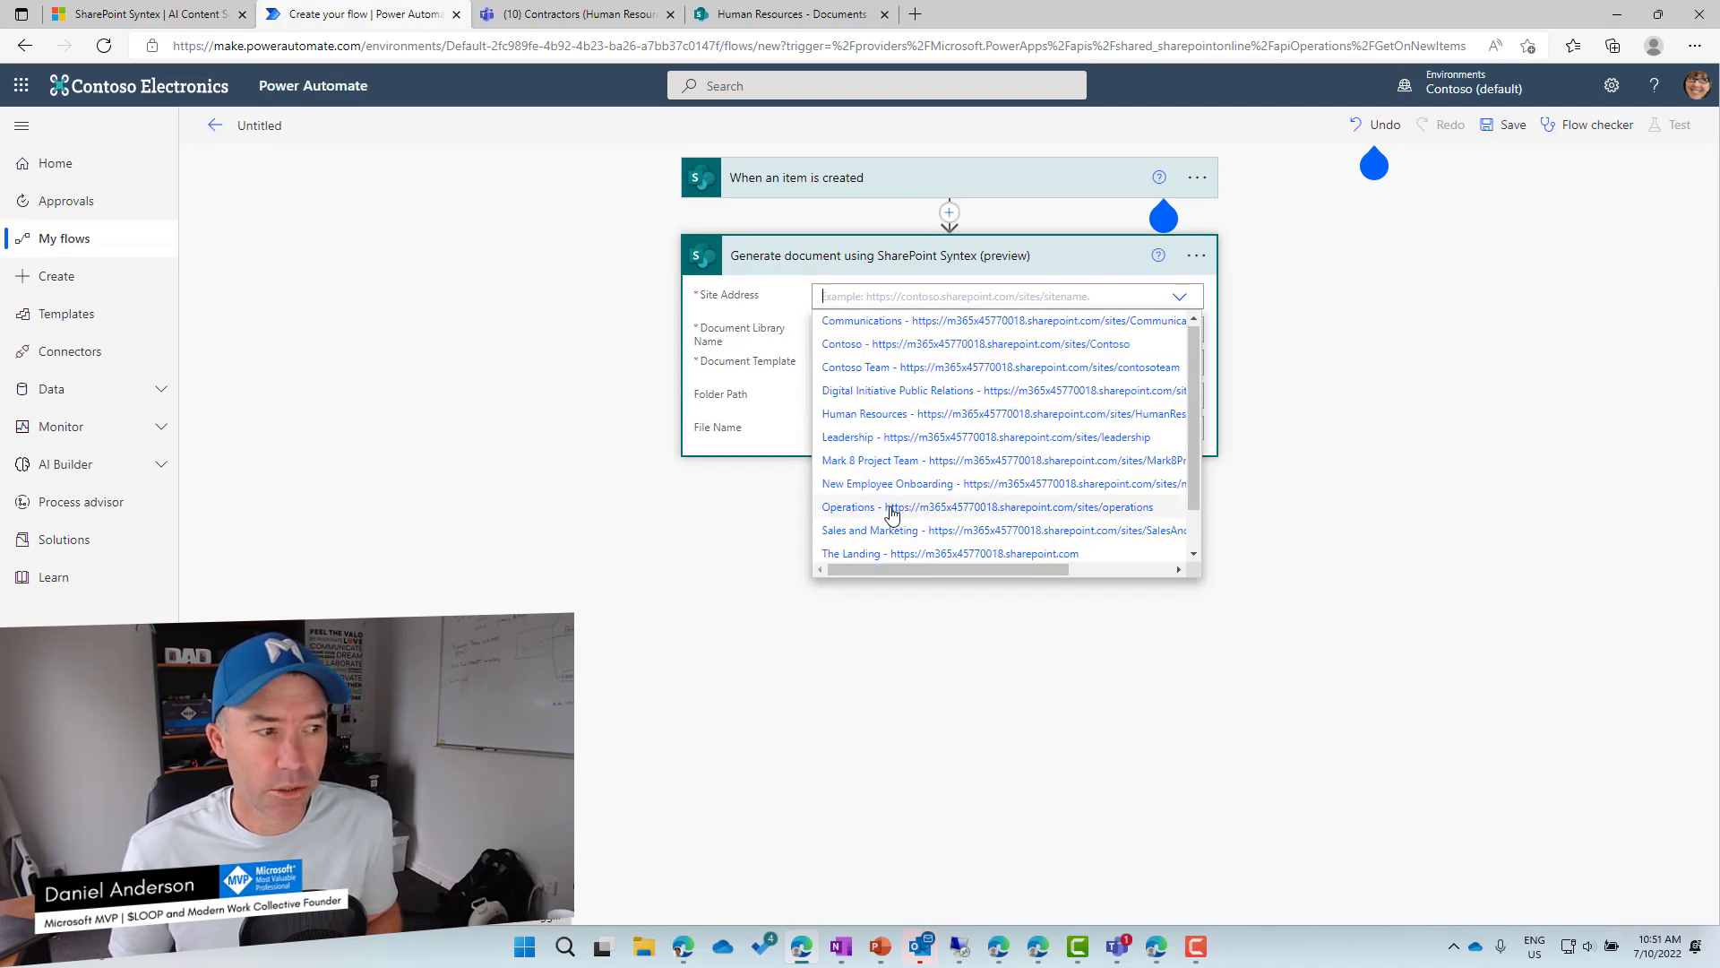
{"action": "scroll", "coordinate": [892, 506], "scroll_direction": "down", "scroll_amount": 1}
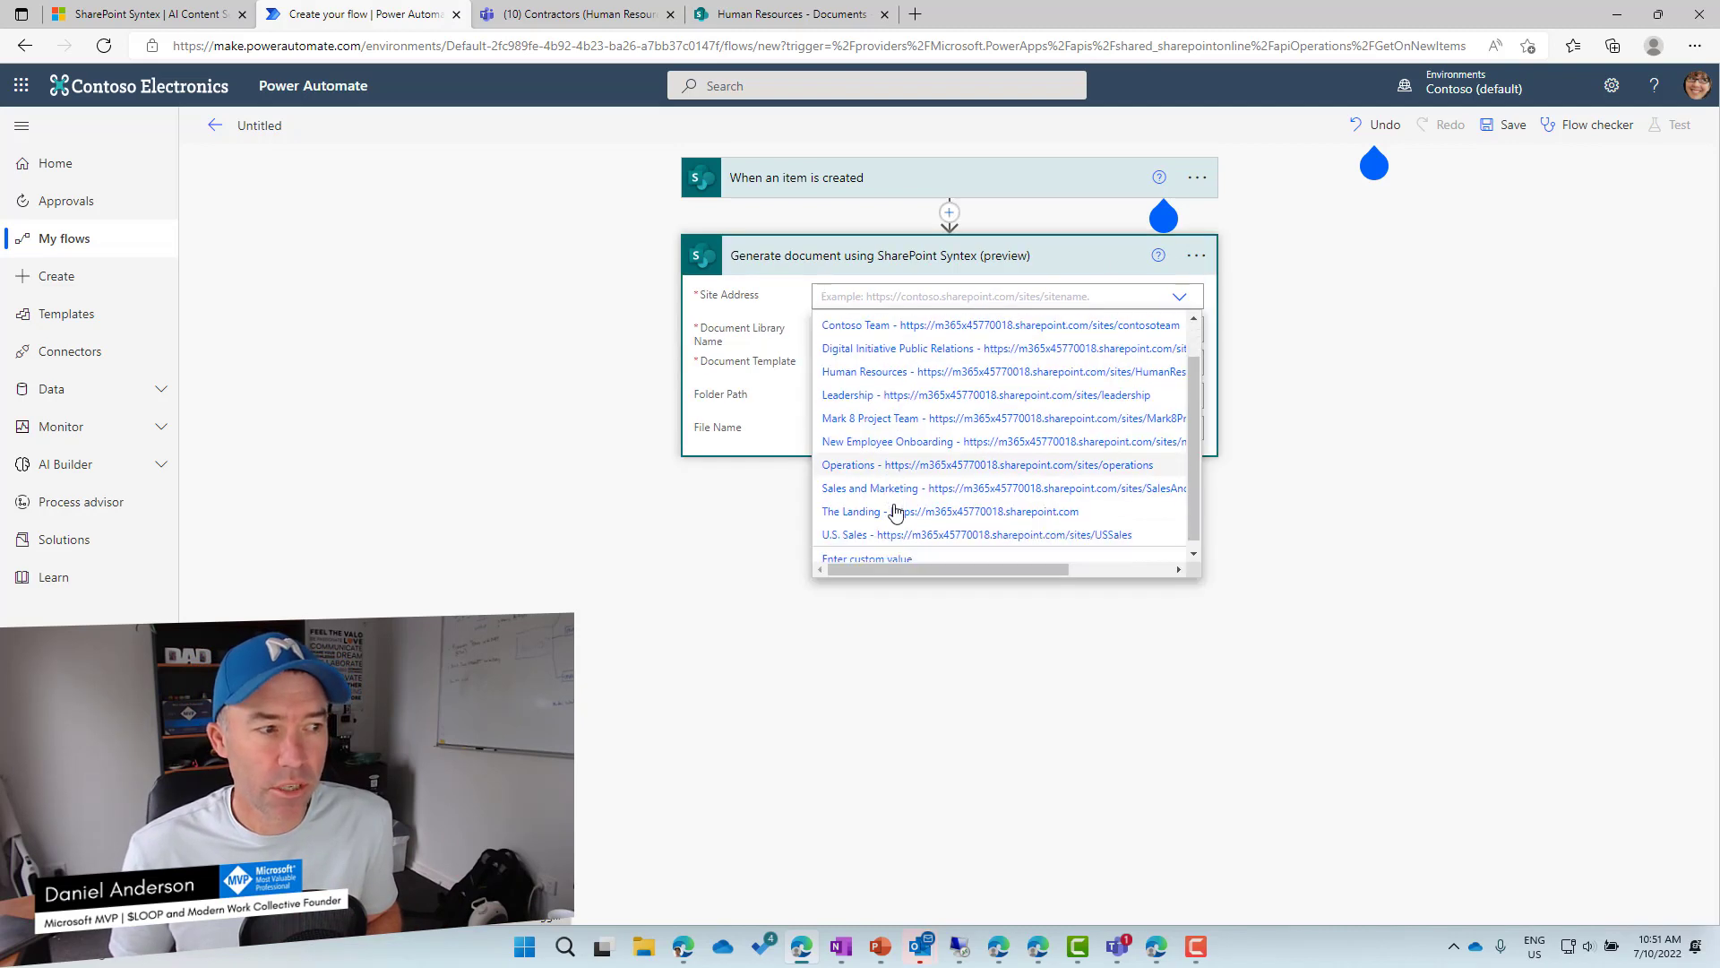
{"action": "left_click", "coordinate": [892, 557]}
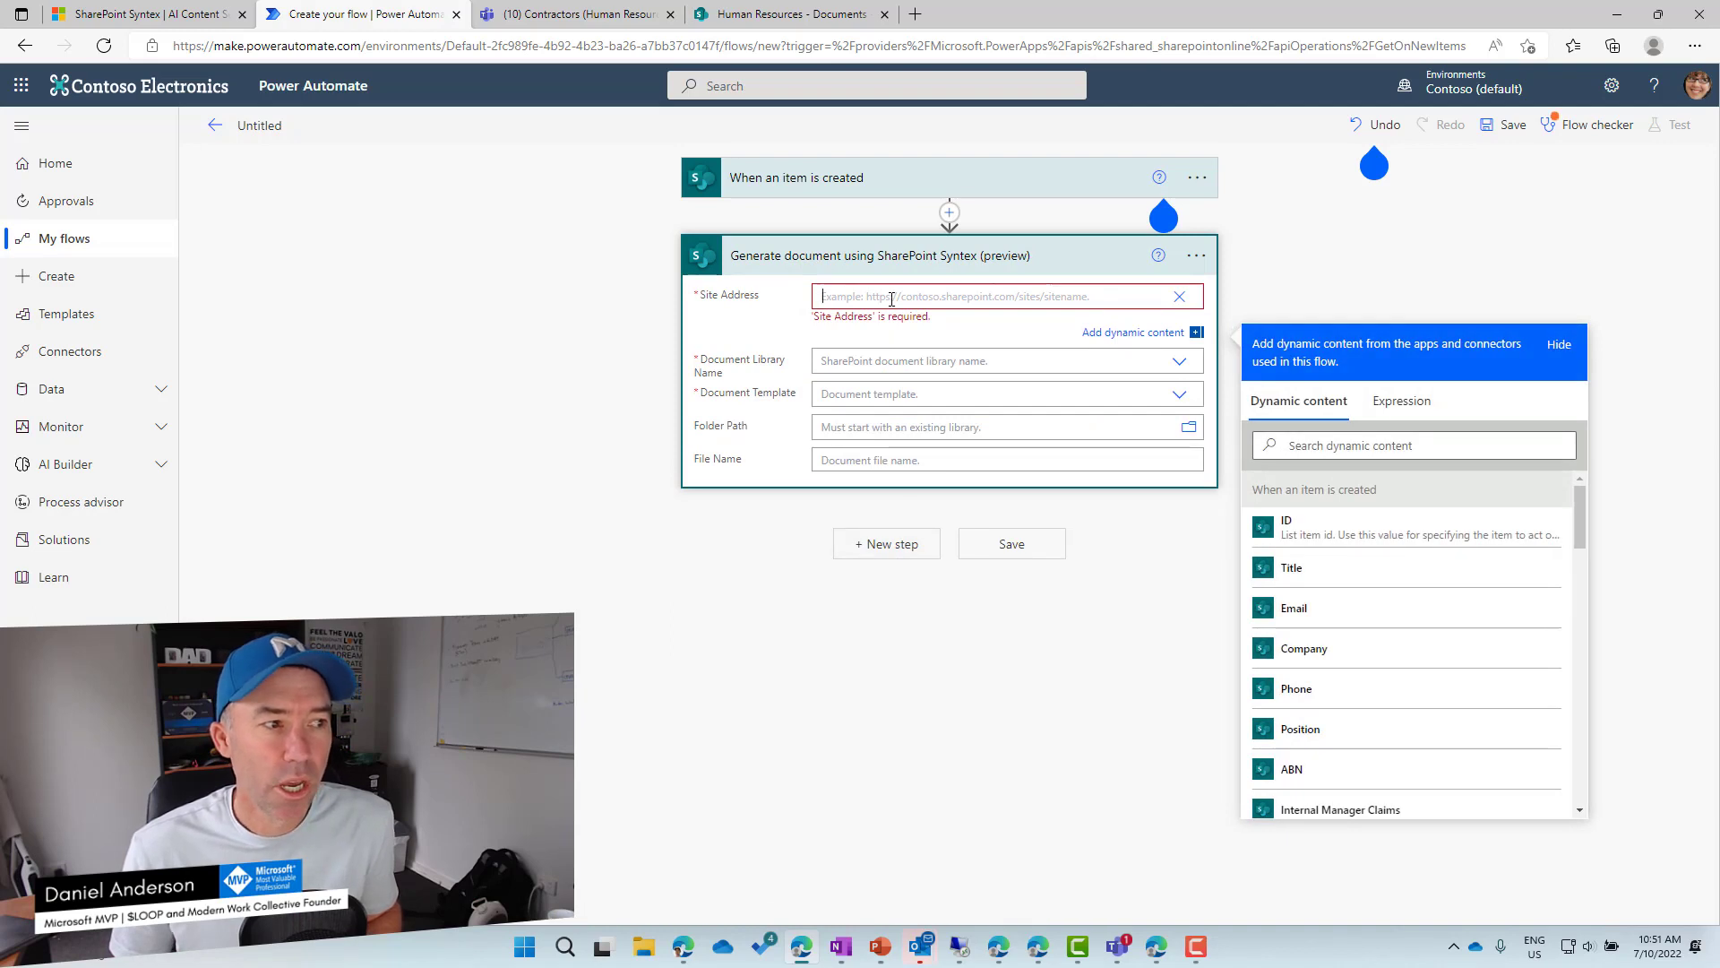
{"action": "type", "text": "https://m365x45770018.sharepoint.com/sites/HumanResources2"}
{"action": "left_click", "coordinate": [898, 352]}
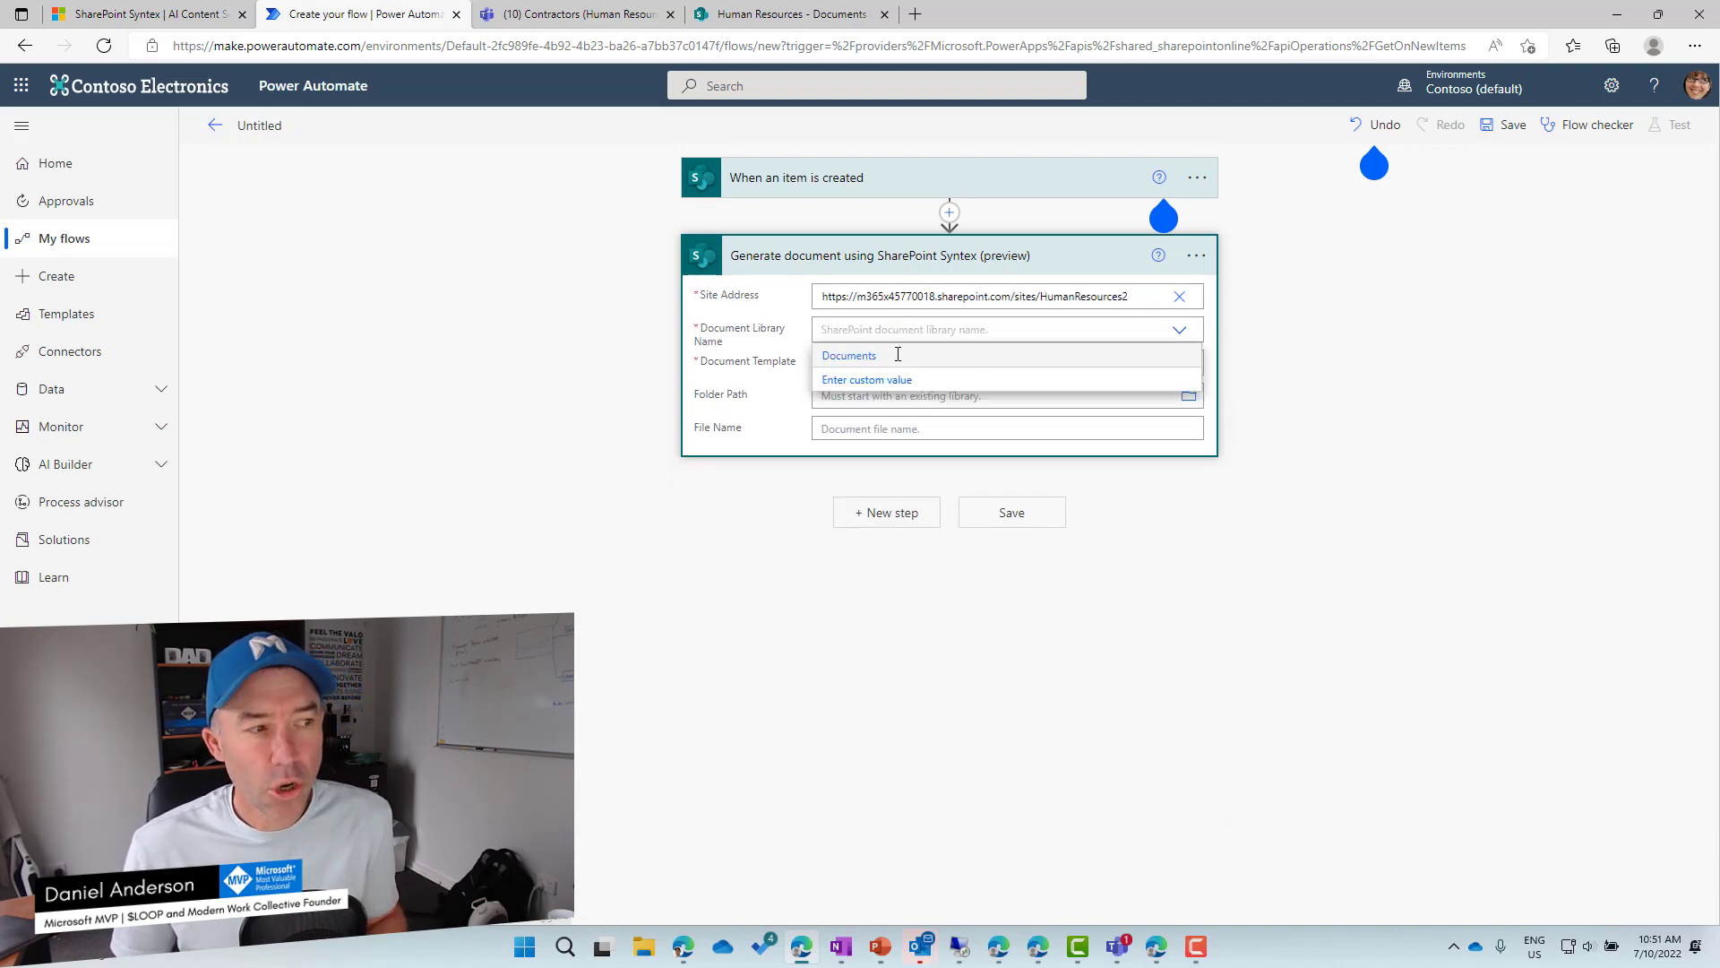
{"action": "left_click", "coordinate": [849, 355]}
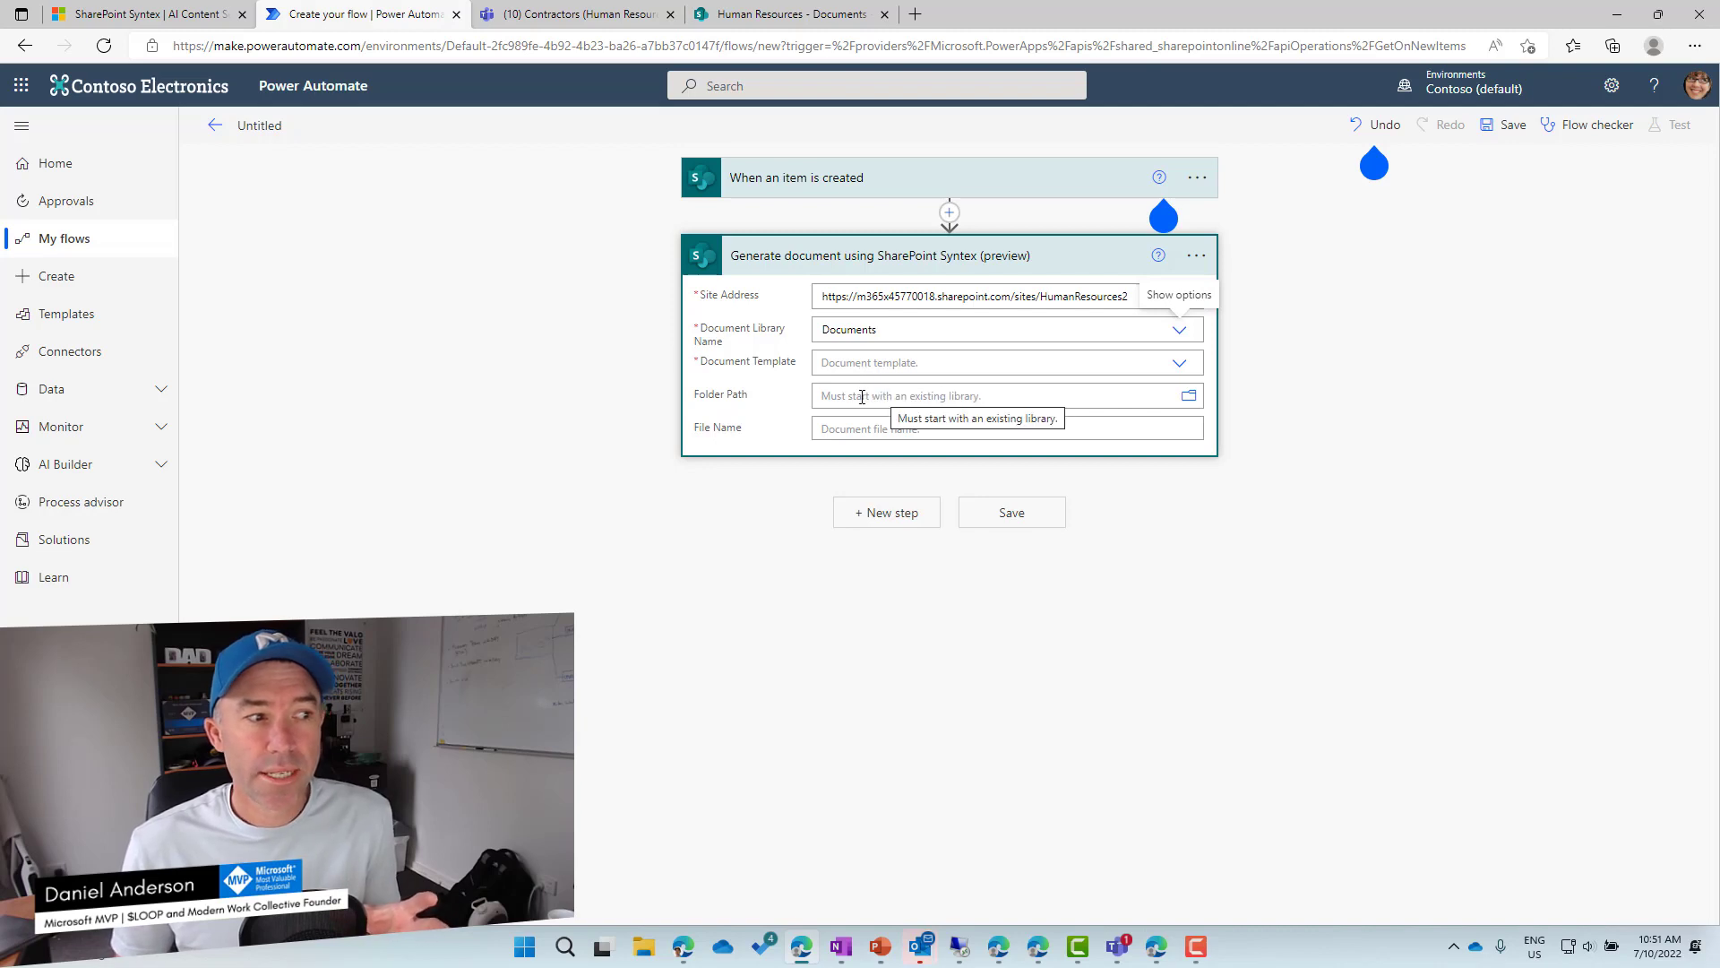
Set the output folder to /Shared Documents/Contractors and the template to Generic Contractor Contract.
{"action": "left_click", "coordinate": [1189, 398]}
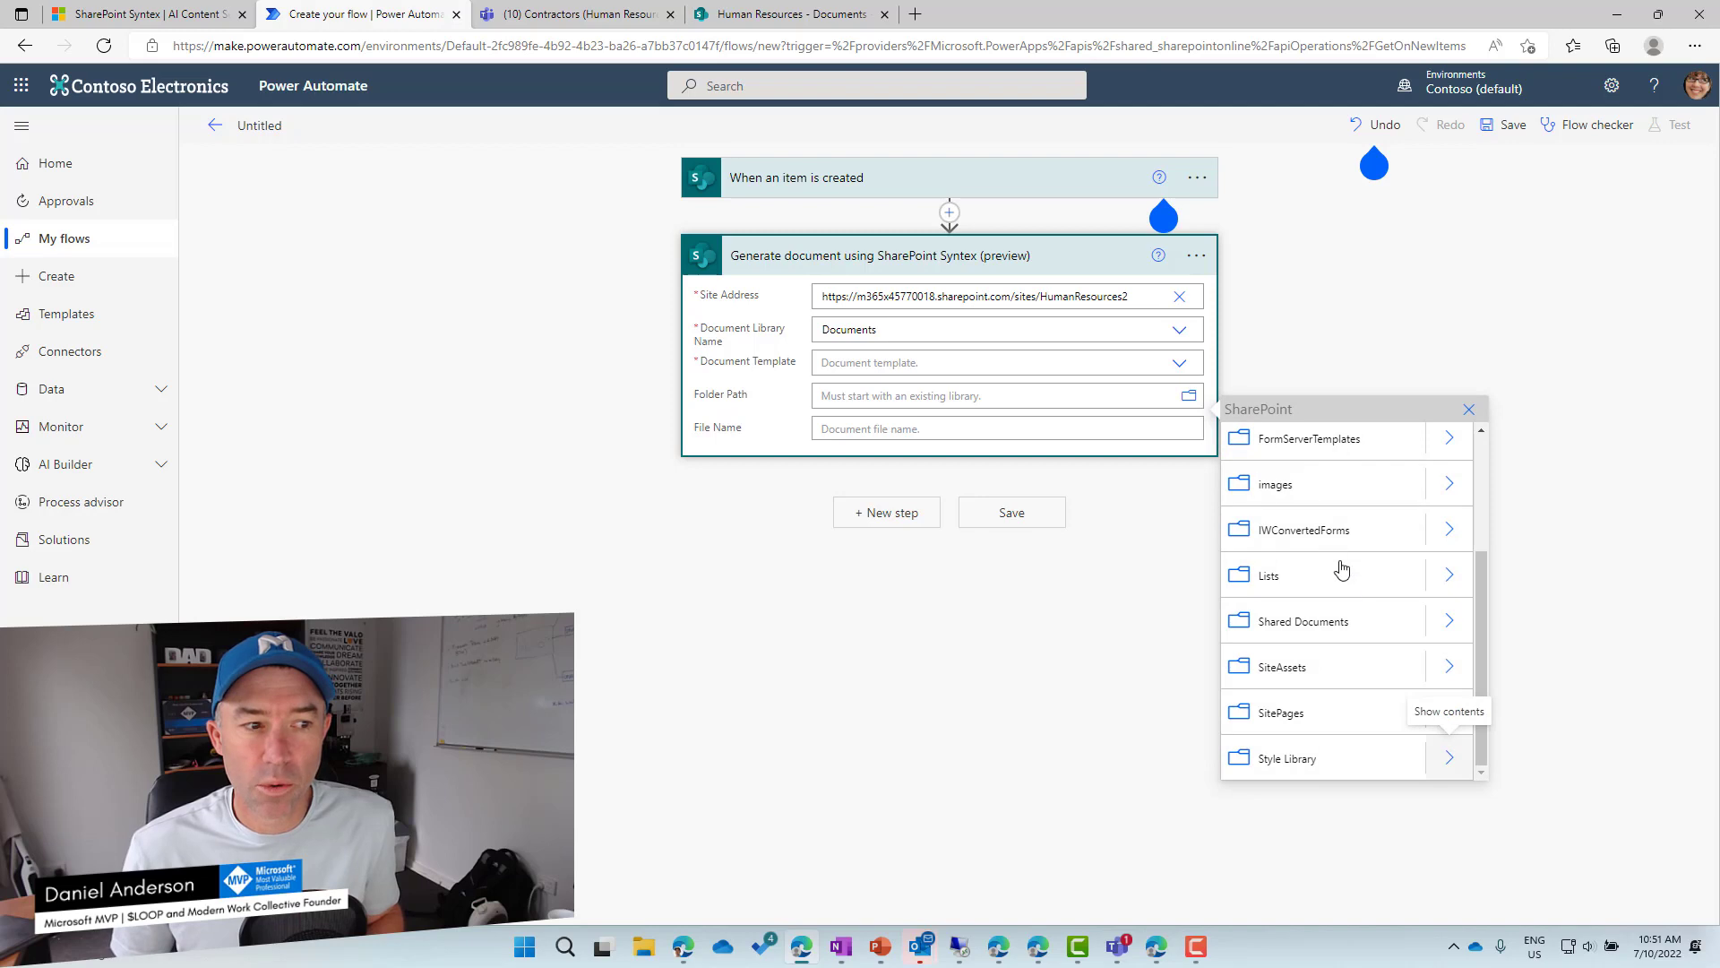
{"action": "left_click", "coordinate": [1450, 622]}
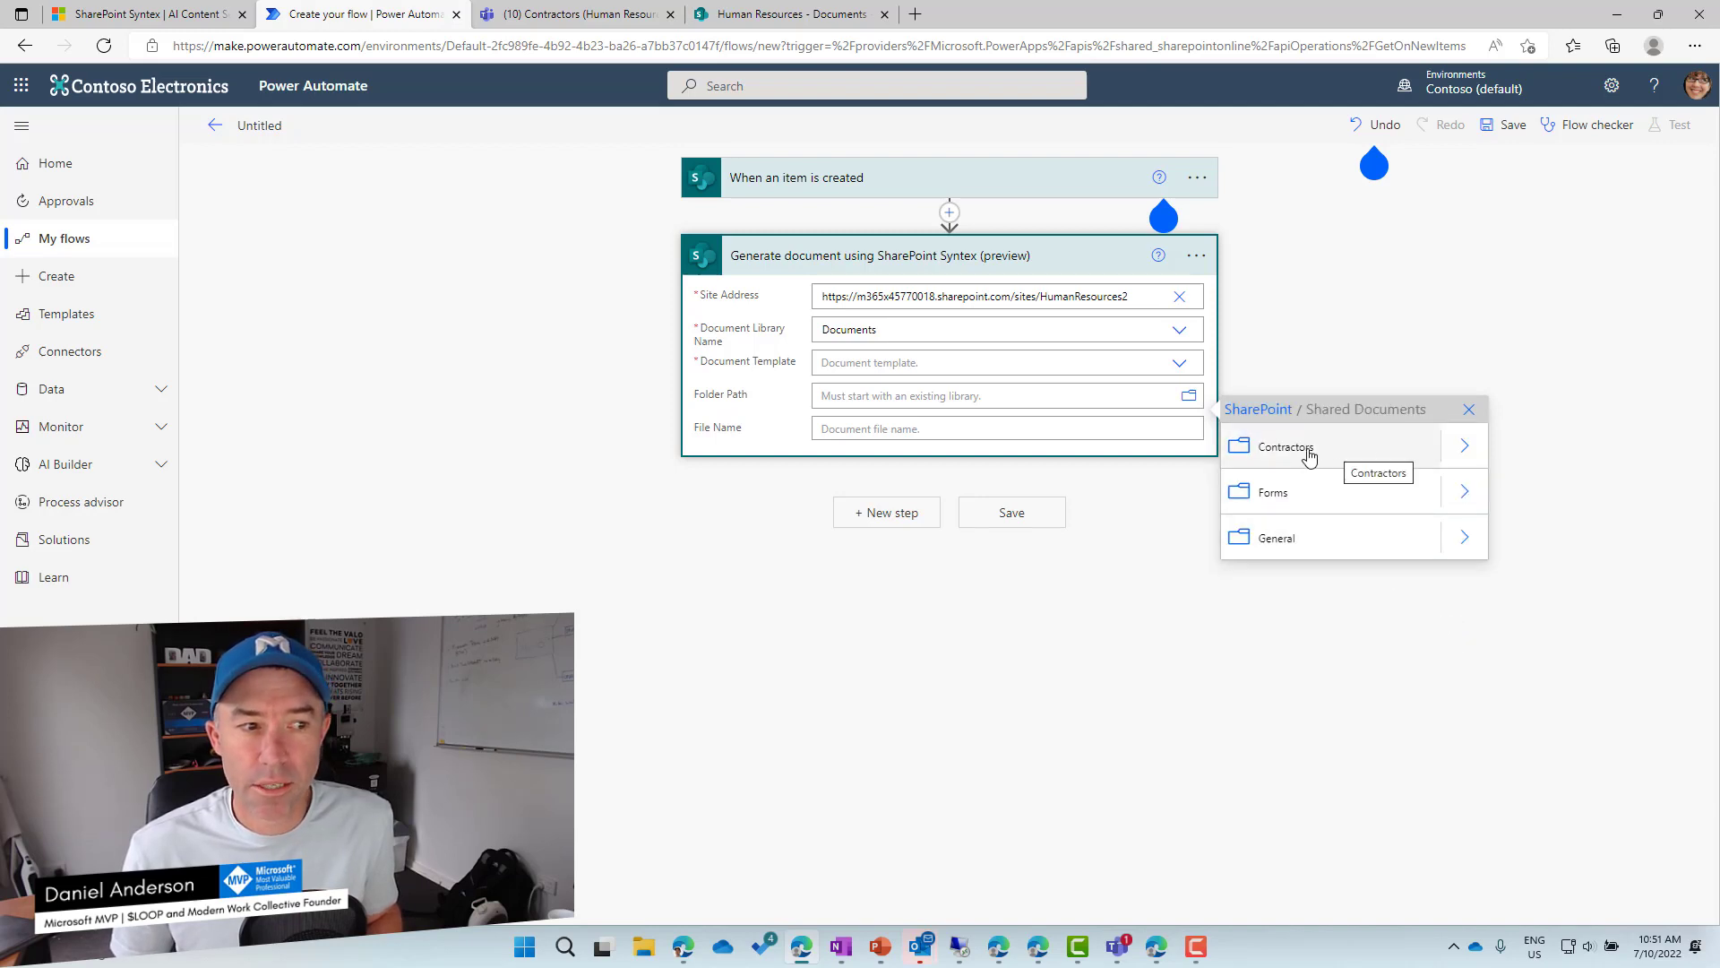
{"action": "left_click", "coordinate": [1308, 455]}
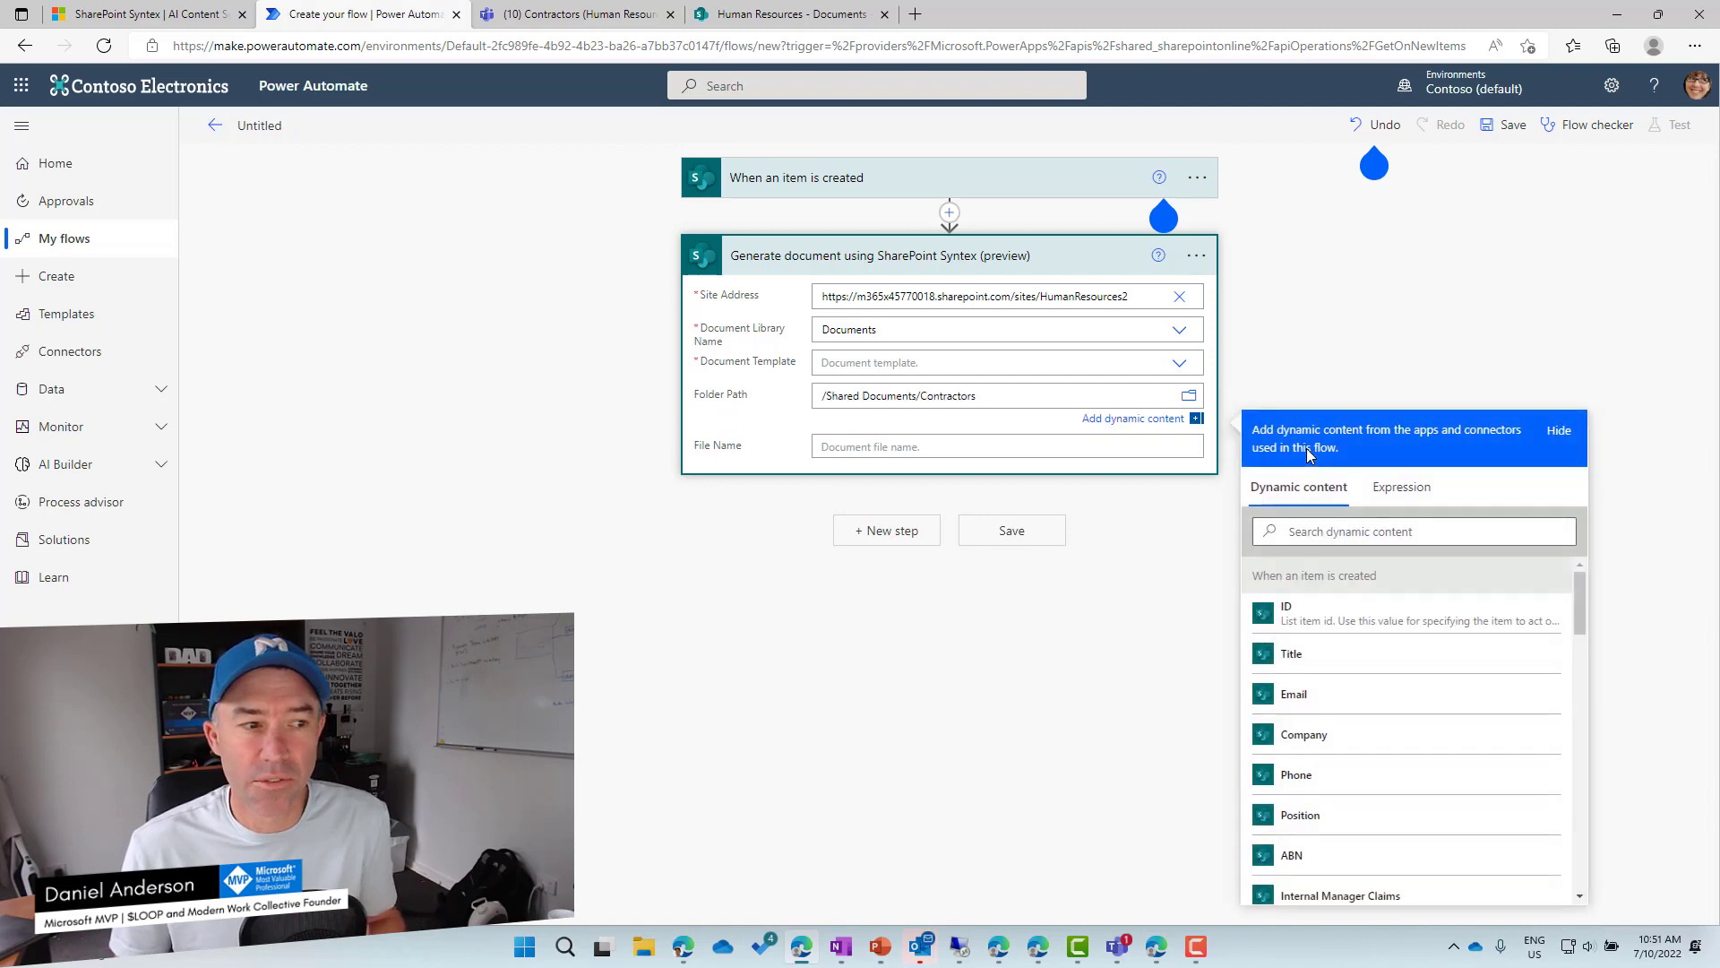
{"action": "left_click", "coordinate": [863, 359]}
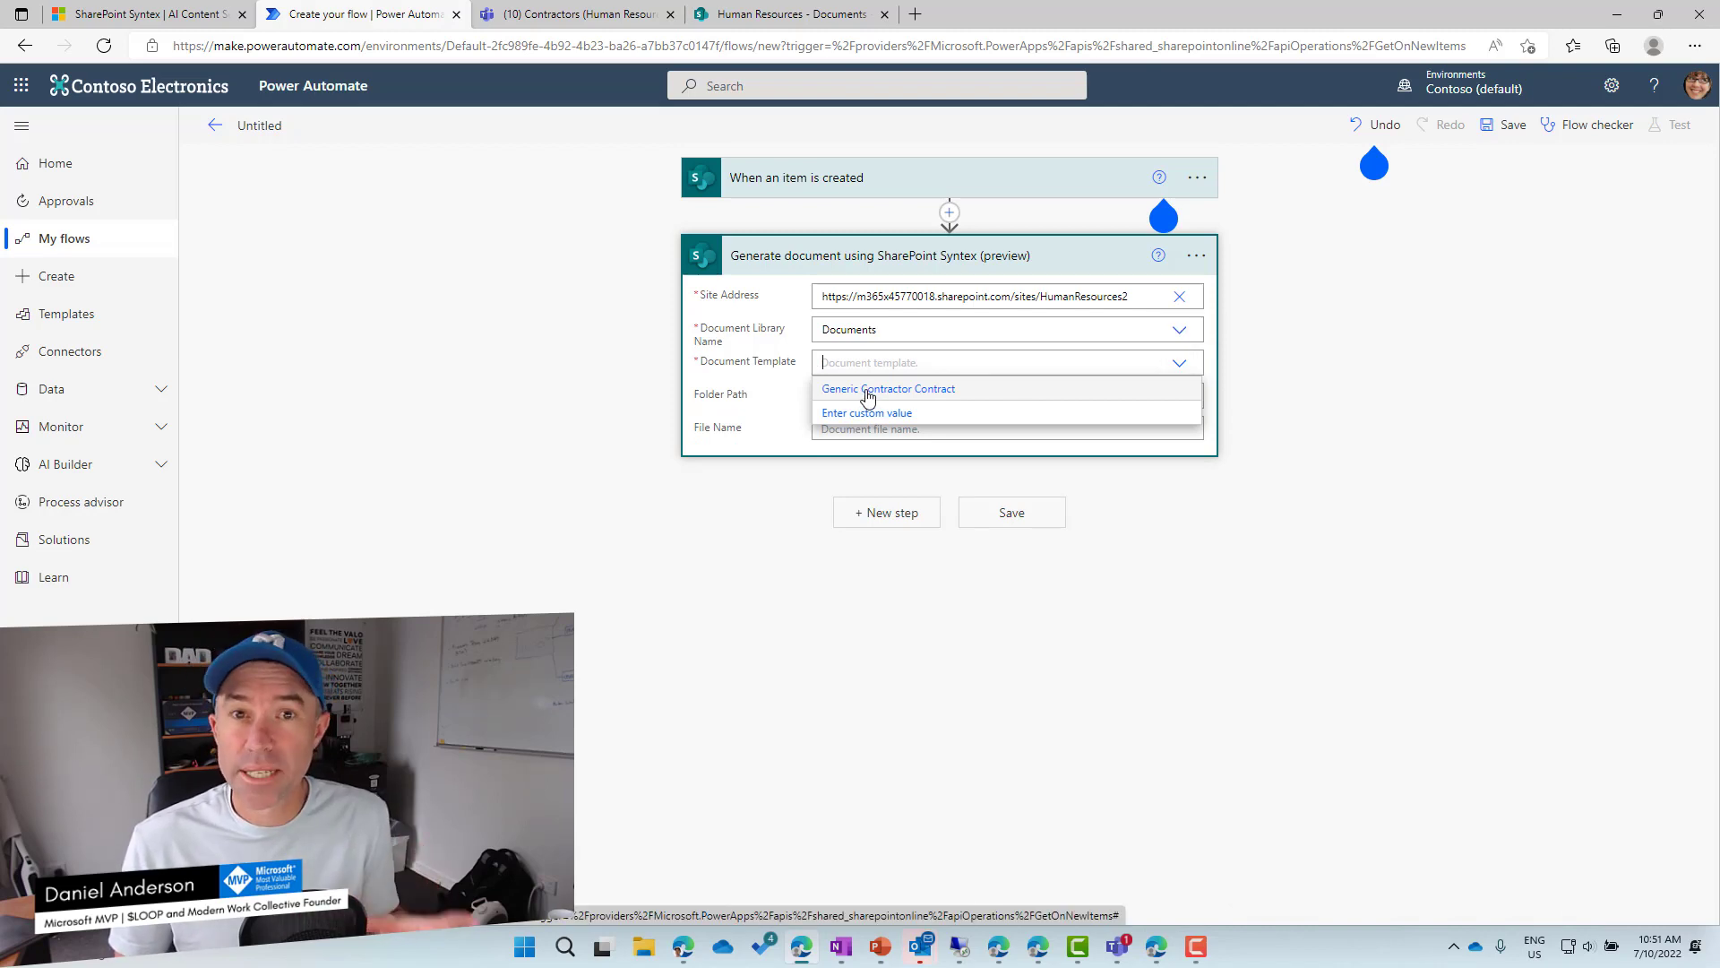
{"action": "left_click", "coordinate": [867, 390]}
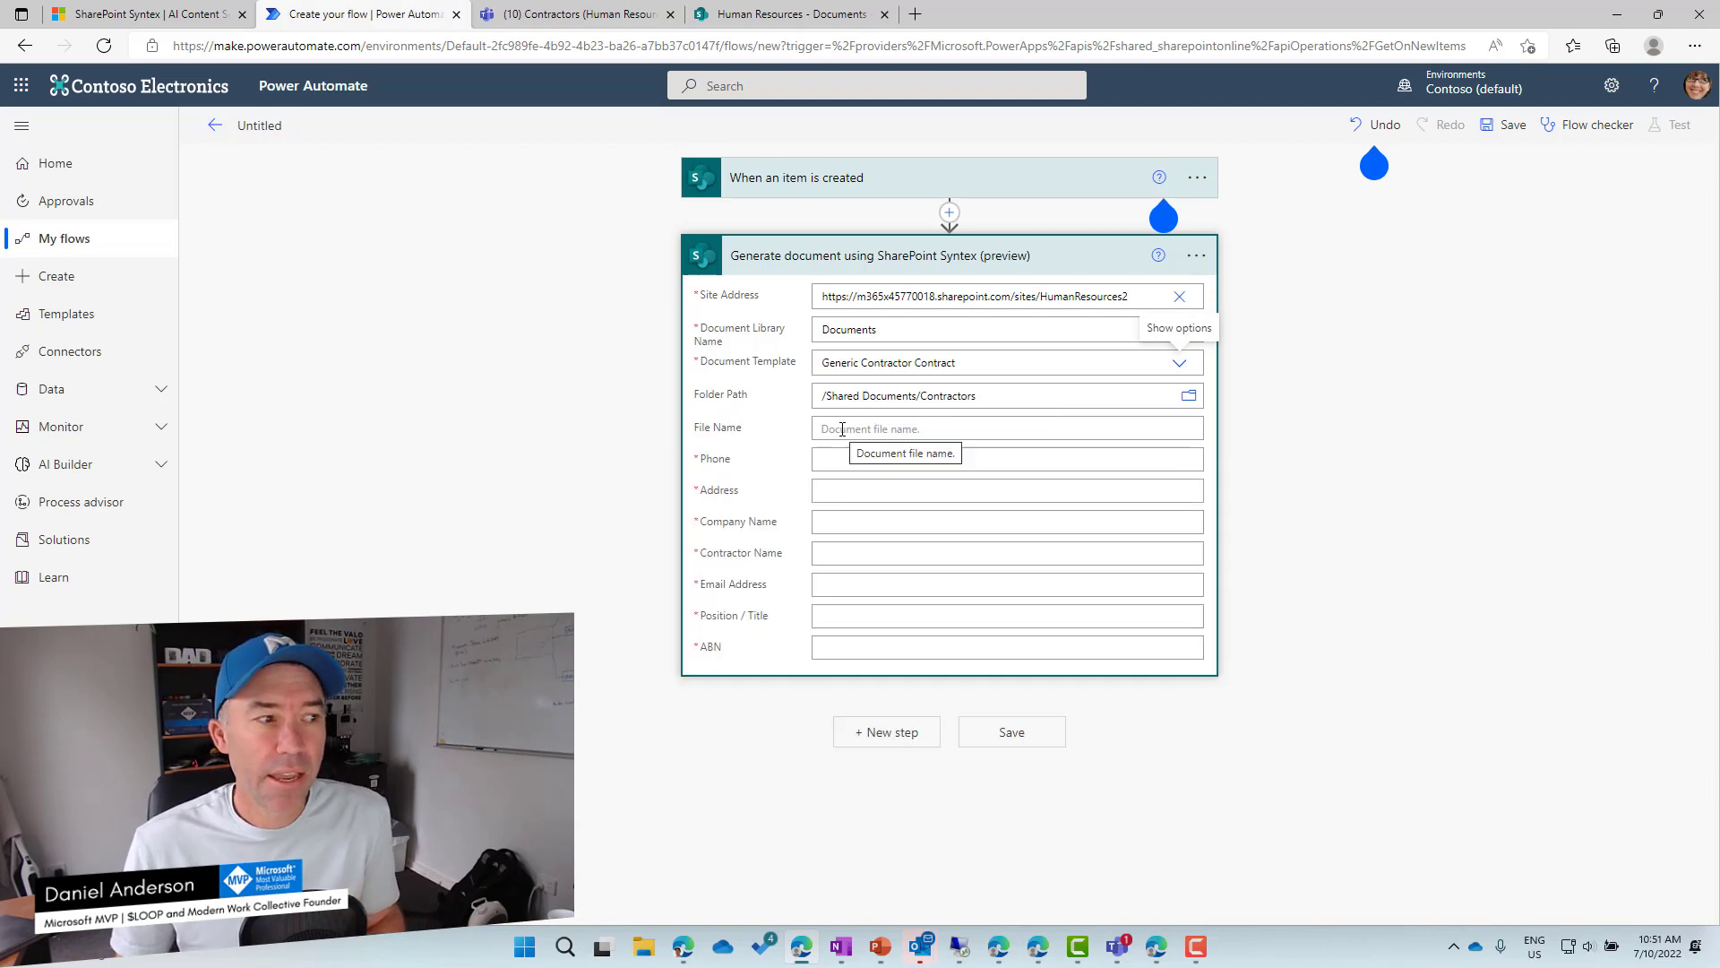
Start the file name with the item's Title, fill Phone with Phone and Address with Company.
{"action": "left_click", "coordinate": [844, 429]}
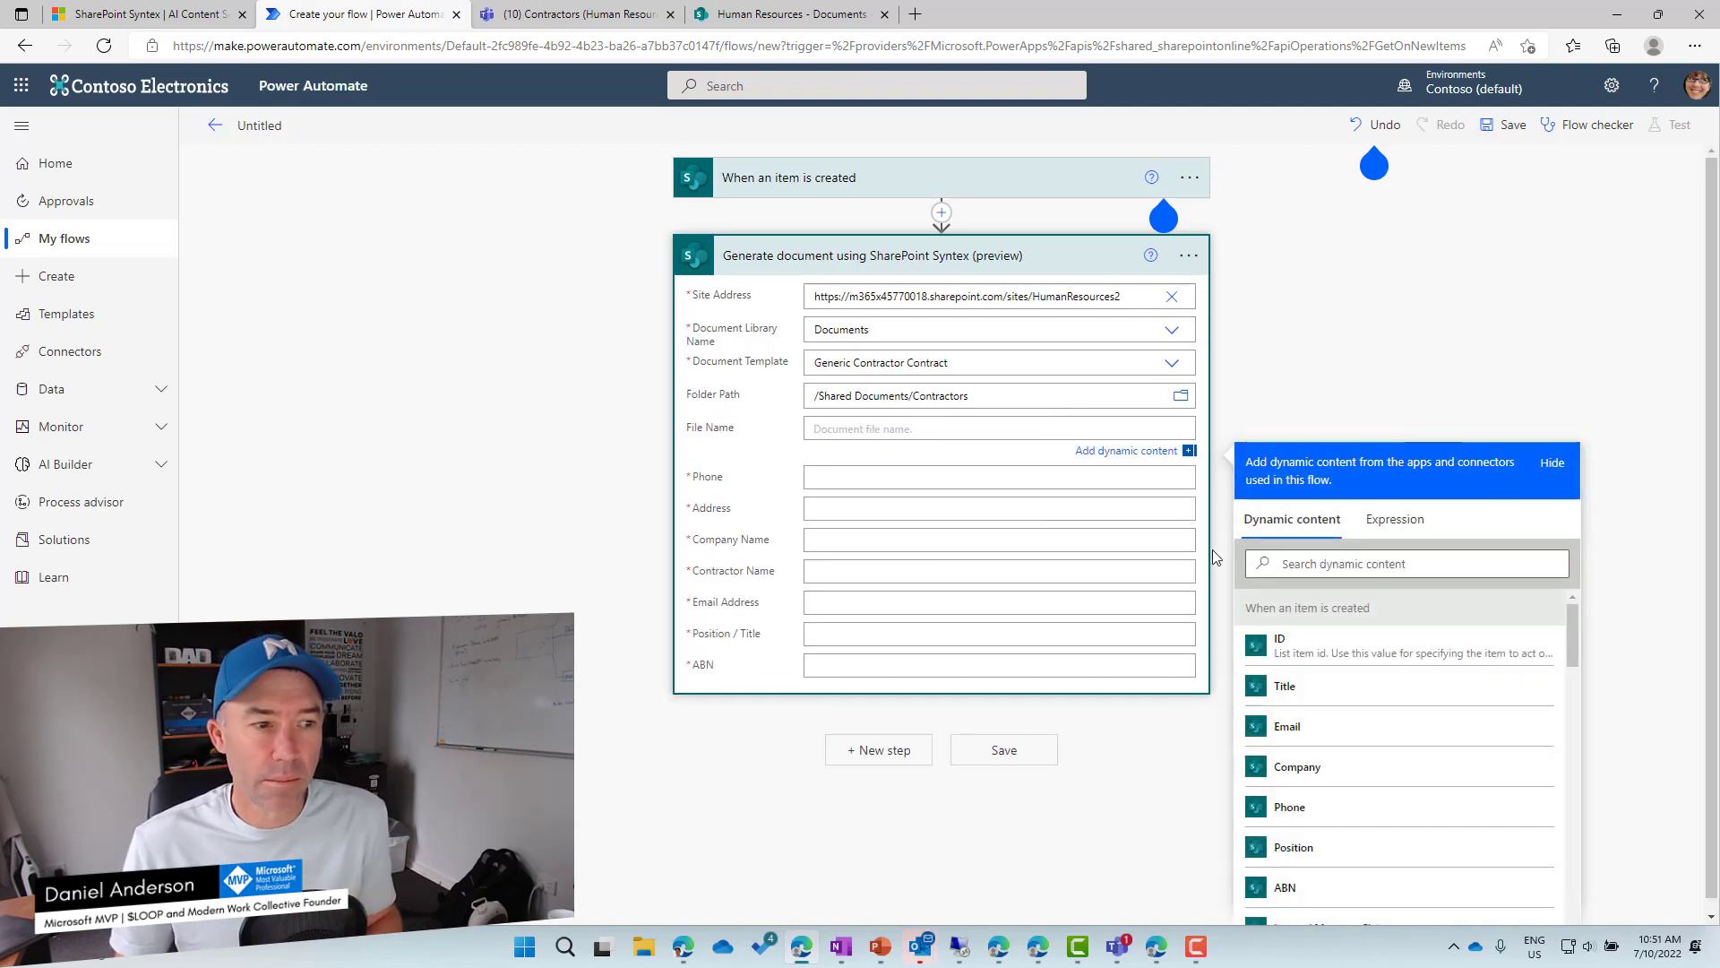
{"action": "left_click", "coordinate": [1311, 697]}
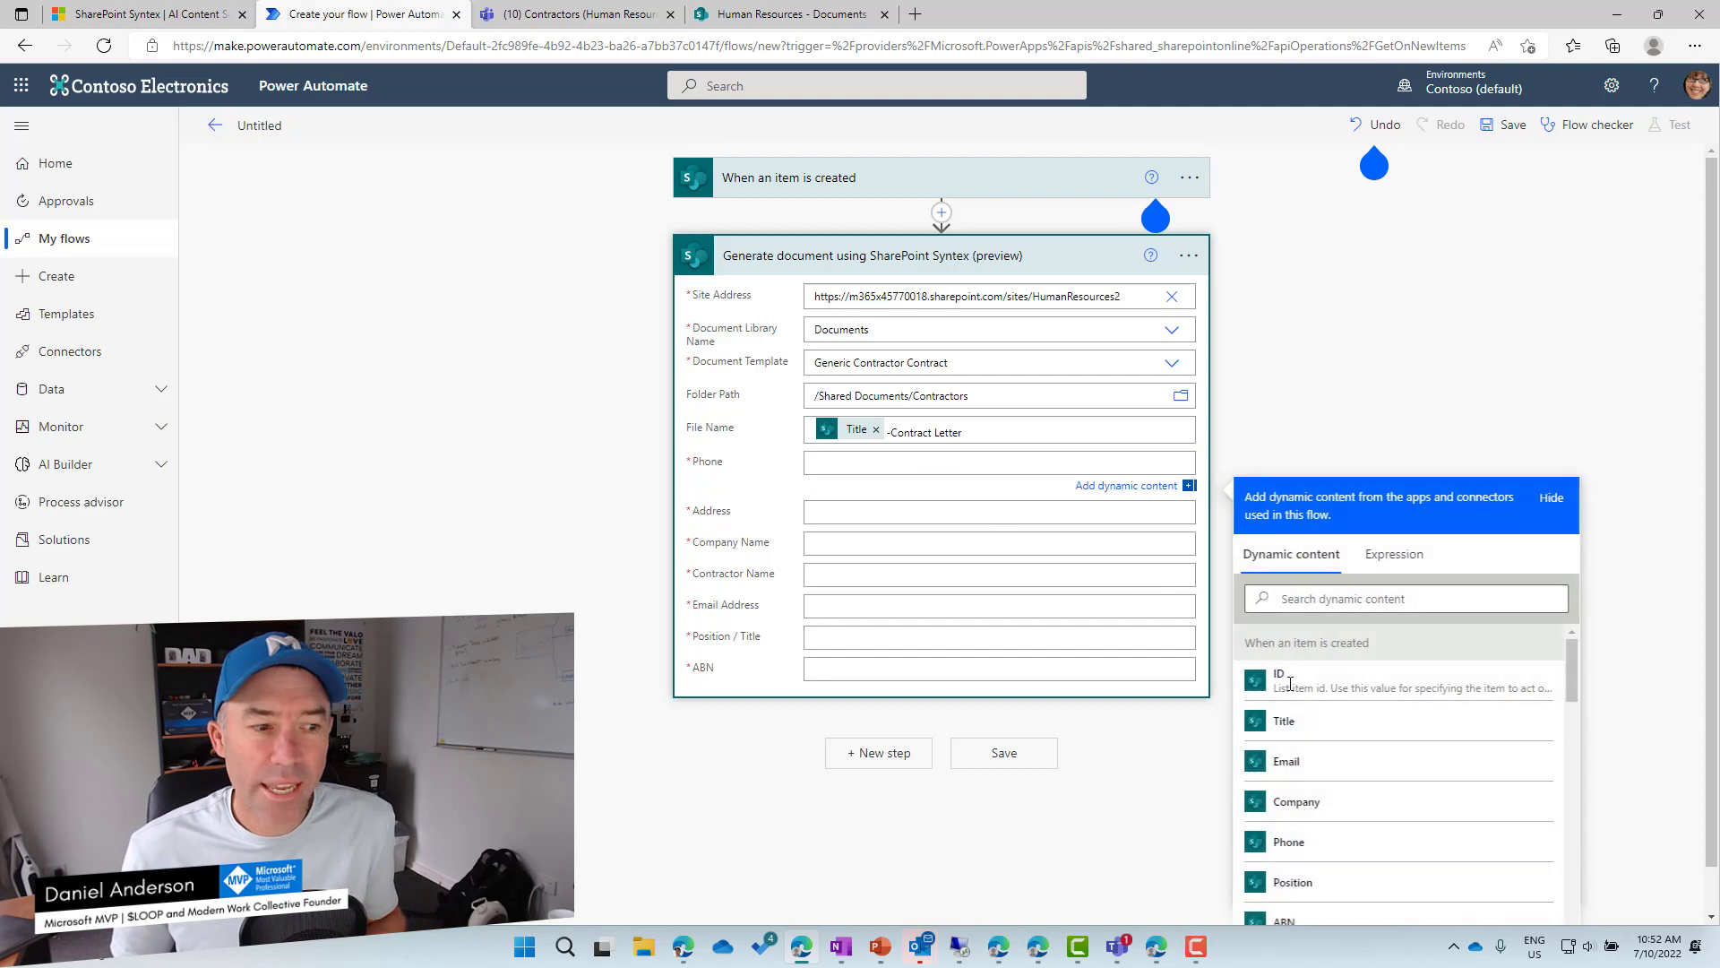
{"action": "left_click", "coordinate": [1316, 811]}
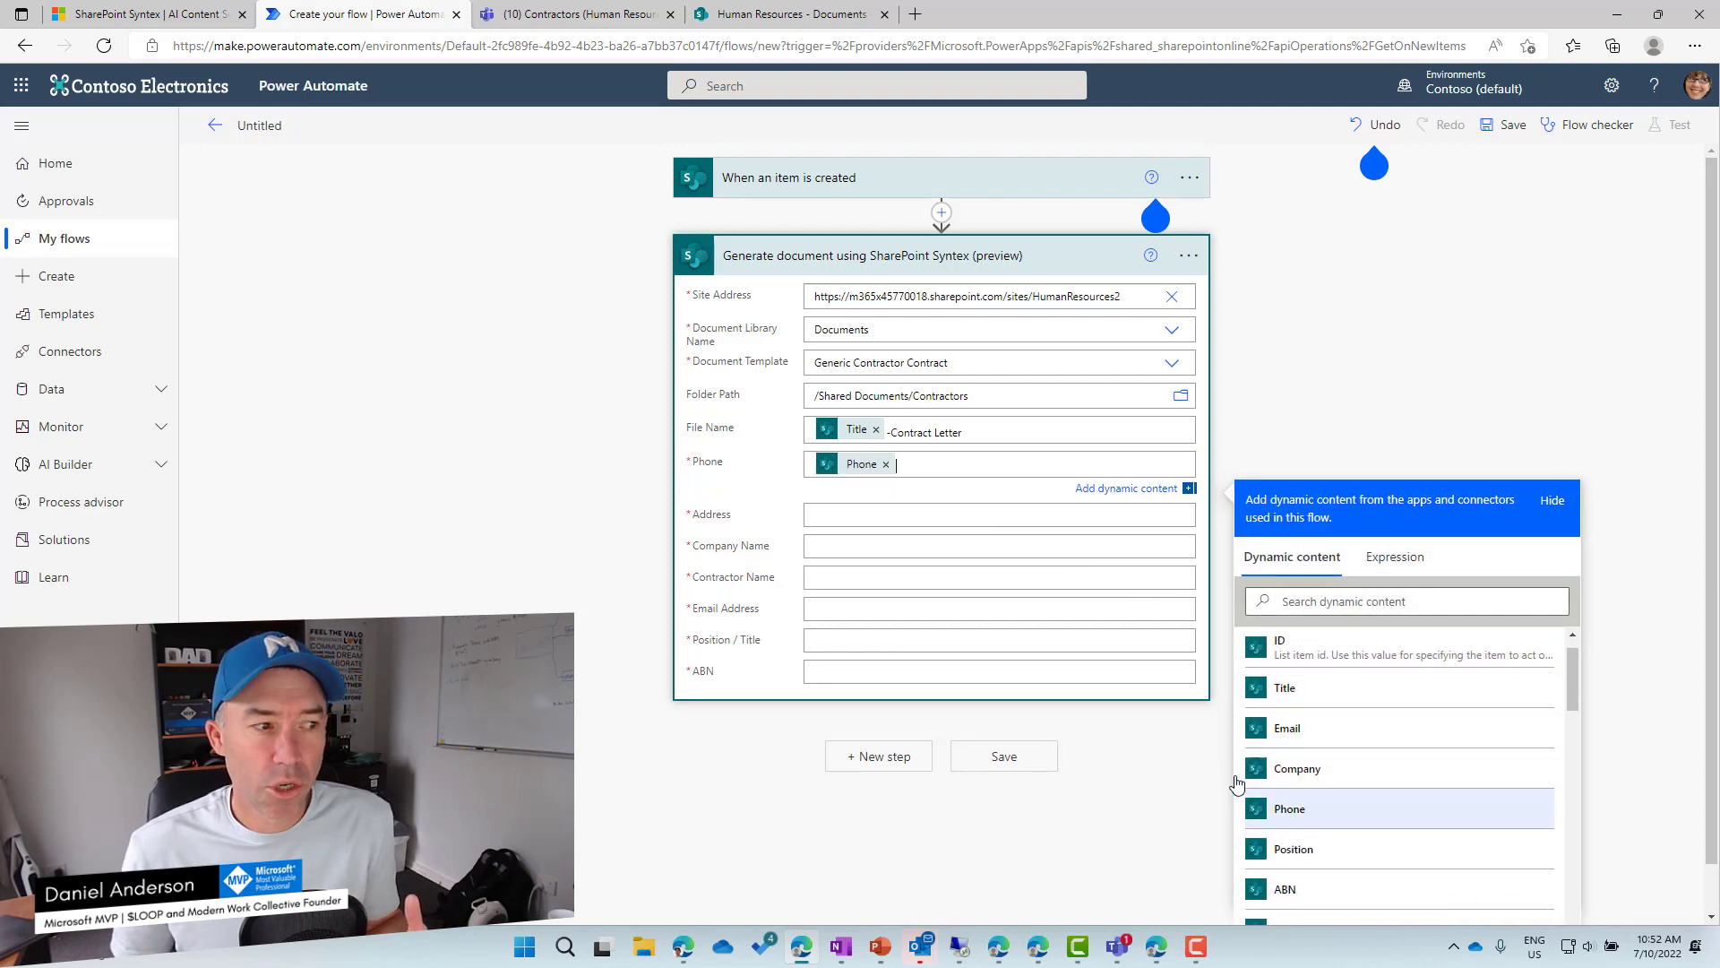
{"action": "left_click", "coordinate": [876, 511]}
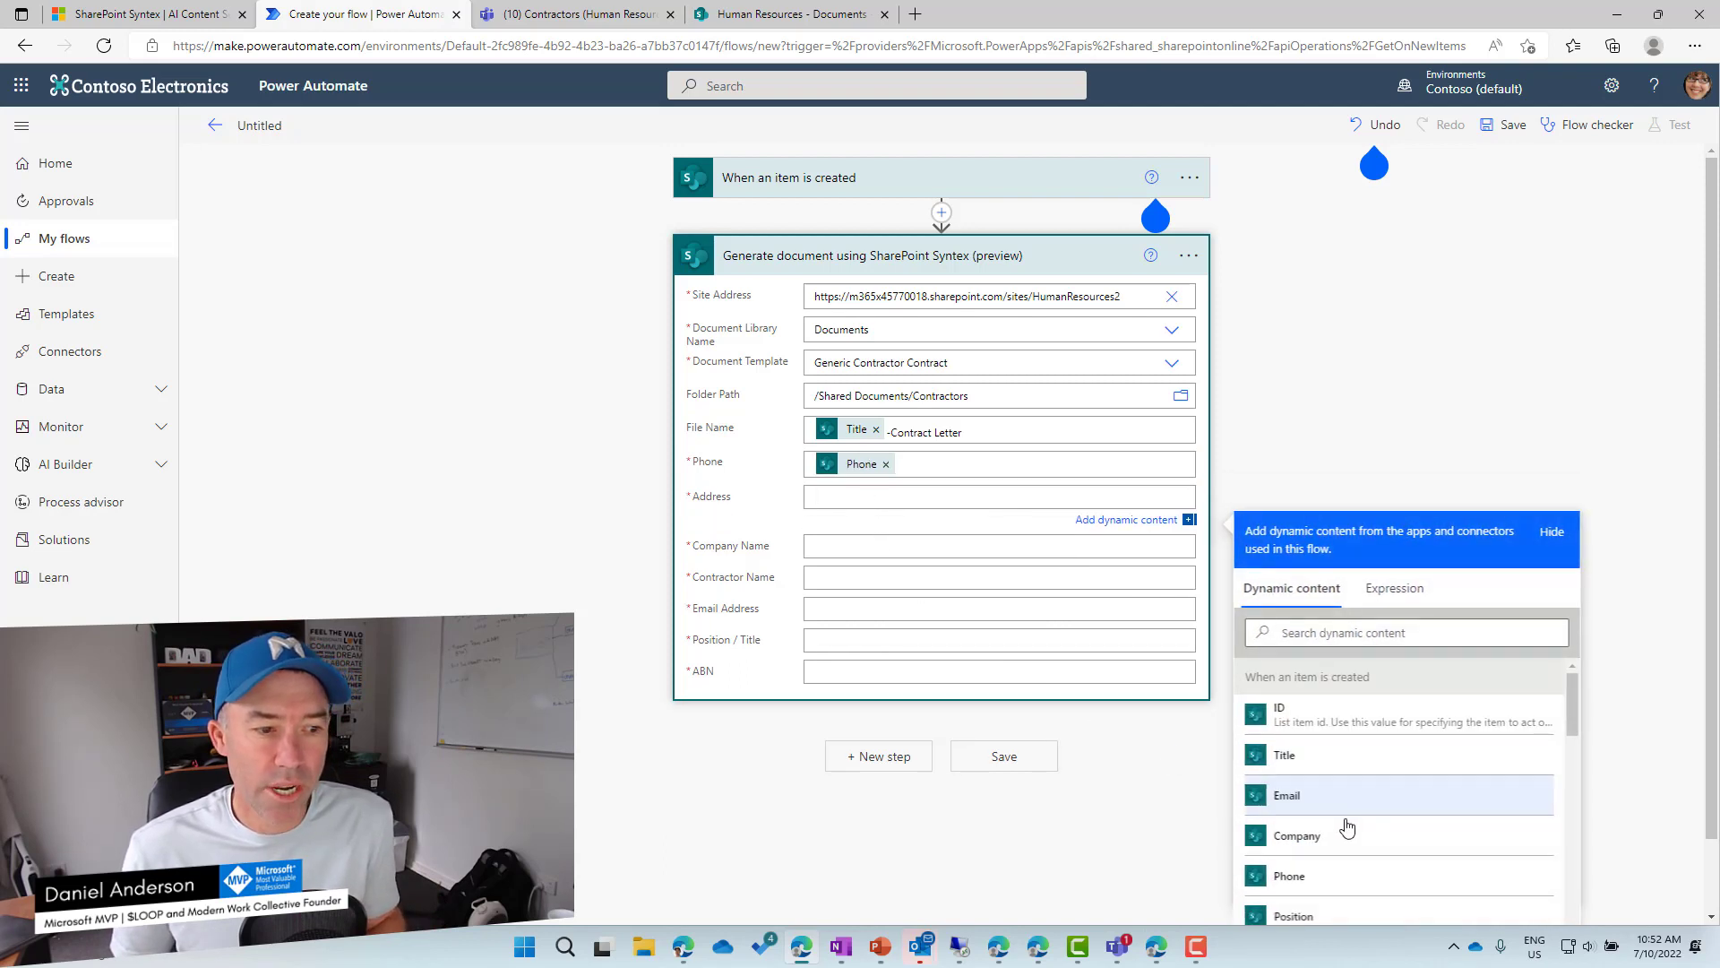
{"action": "scroll", "coordinate": [1330, 800], "scroll_direction": "down", "scroll_amount": 1}
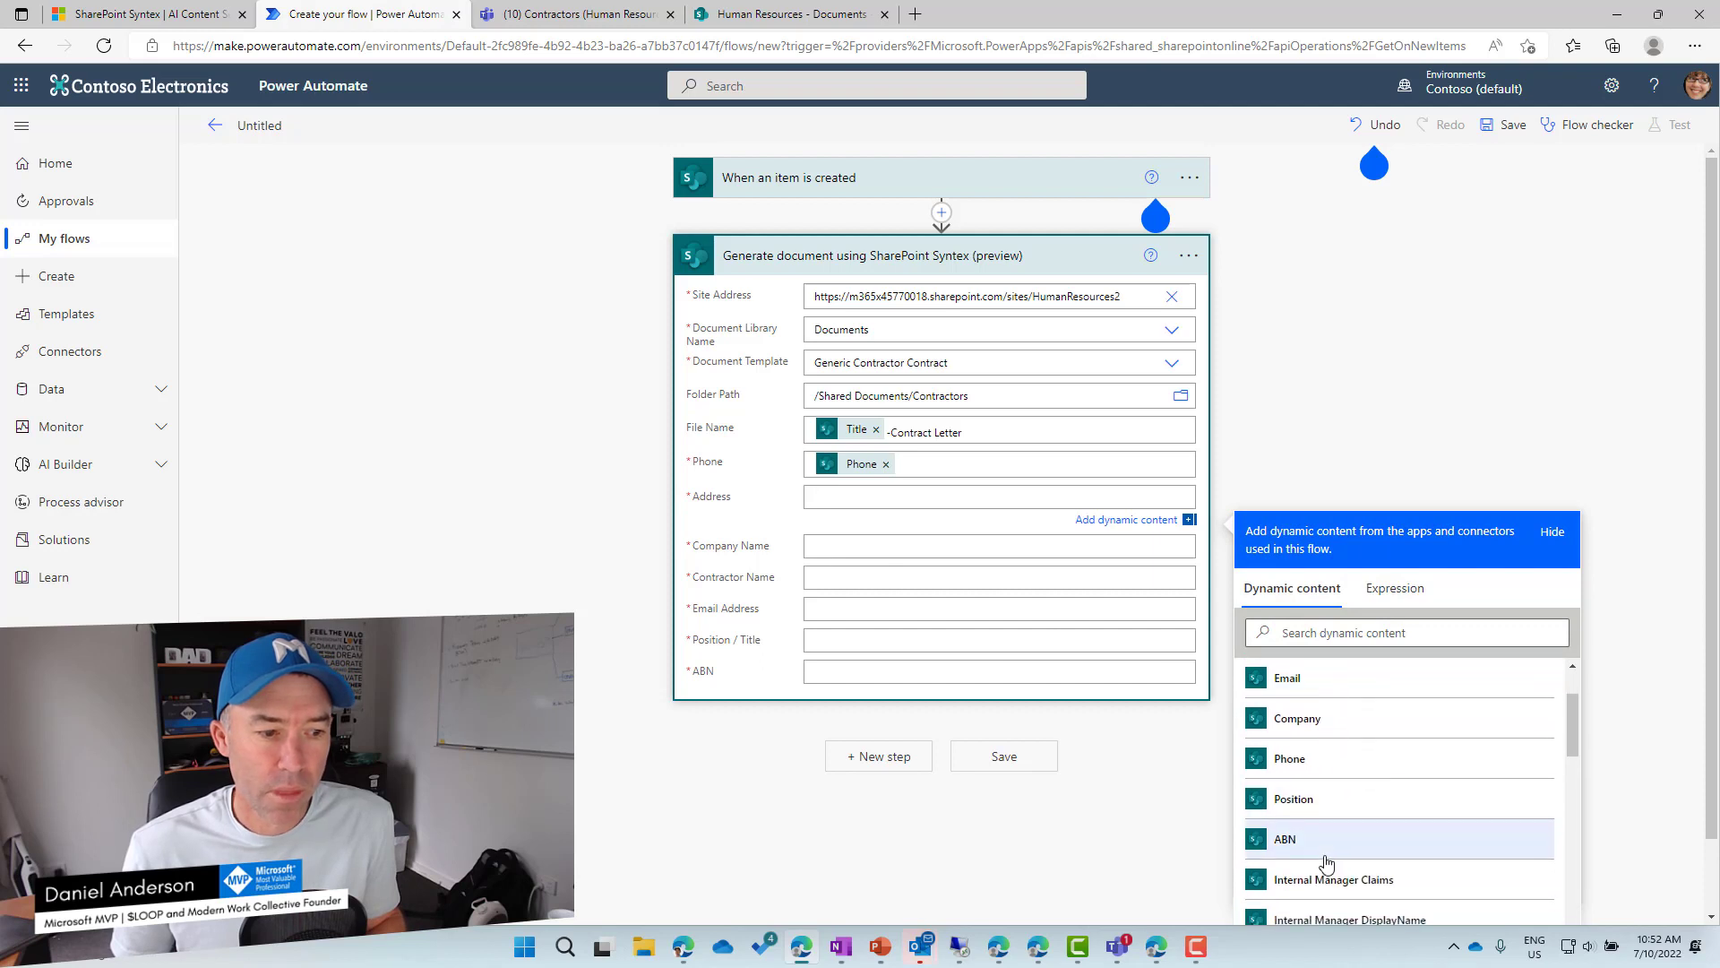
{"action": "scroll", "coordinate": [1326, 846], "scroll_direction": "down", "scroll_amount": 1}
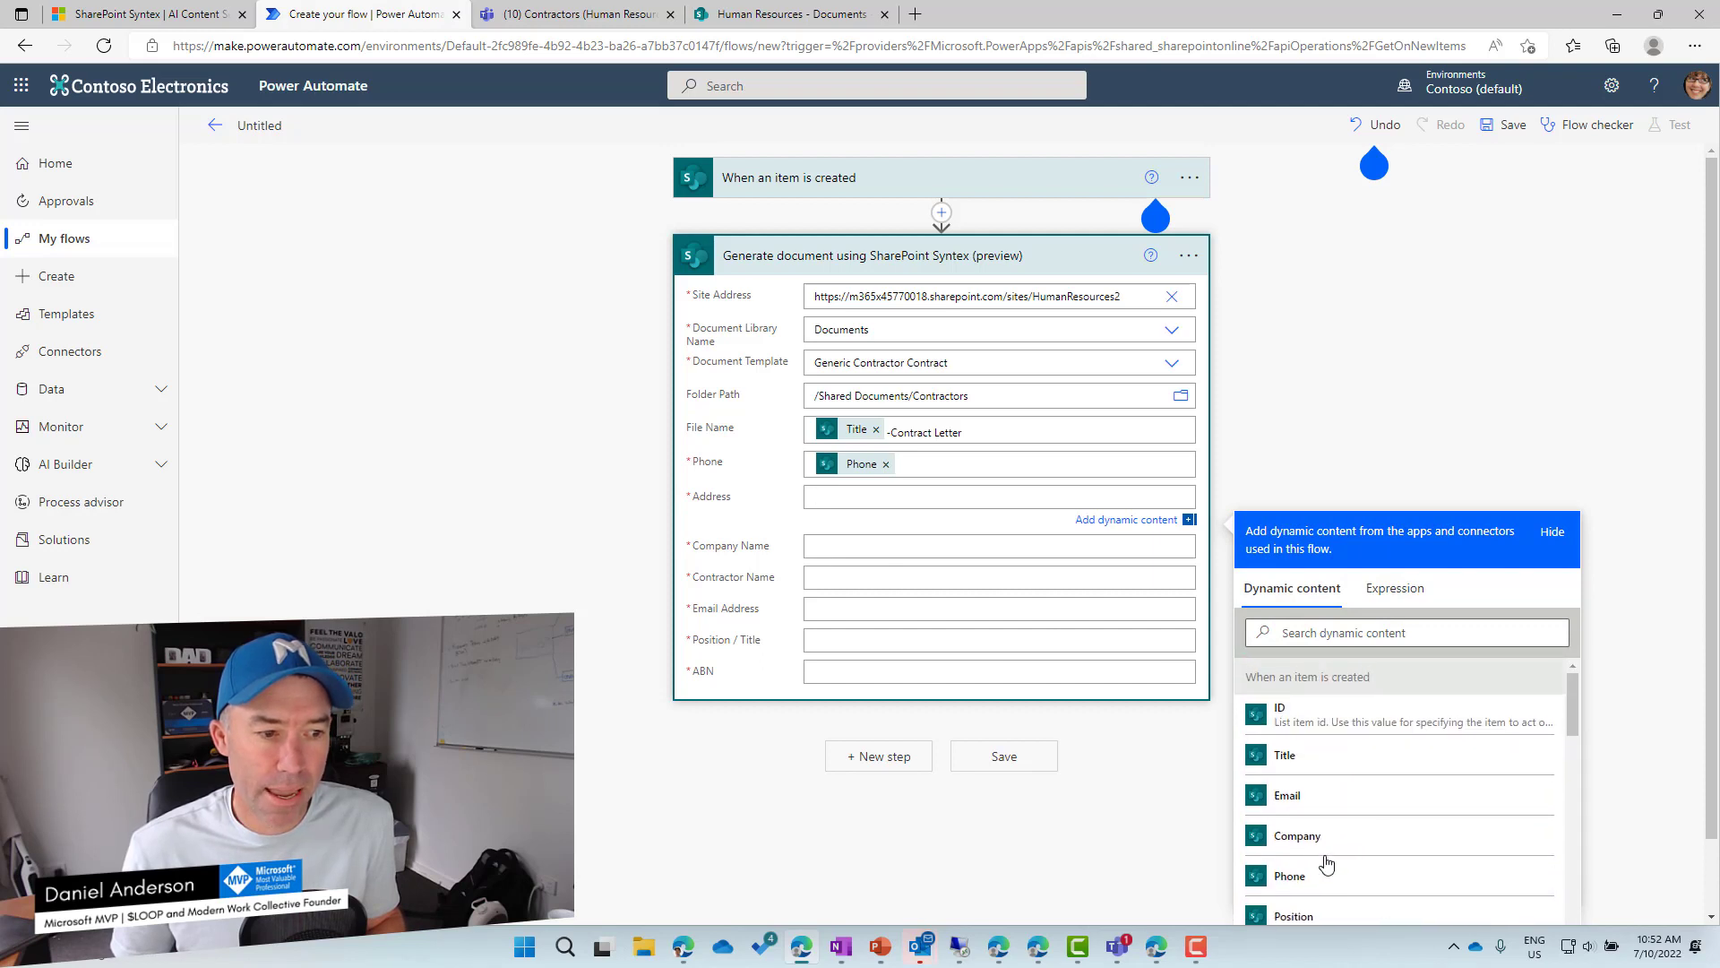
{"action": "scroll", "coordinate": [1327, 835], "scroll_direction": "down", "scroll_amount": 3}
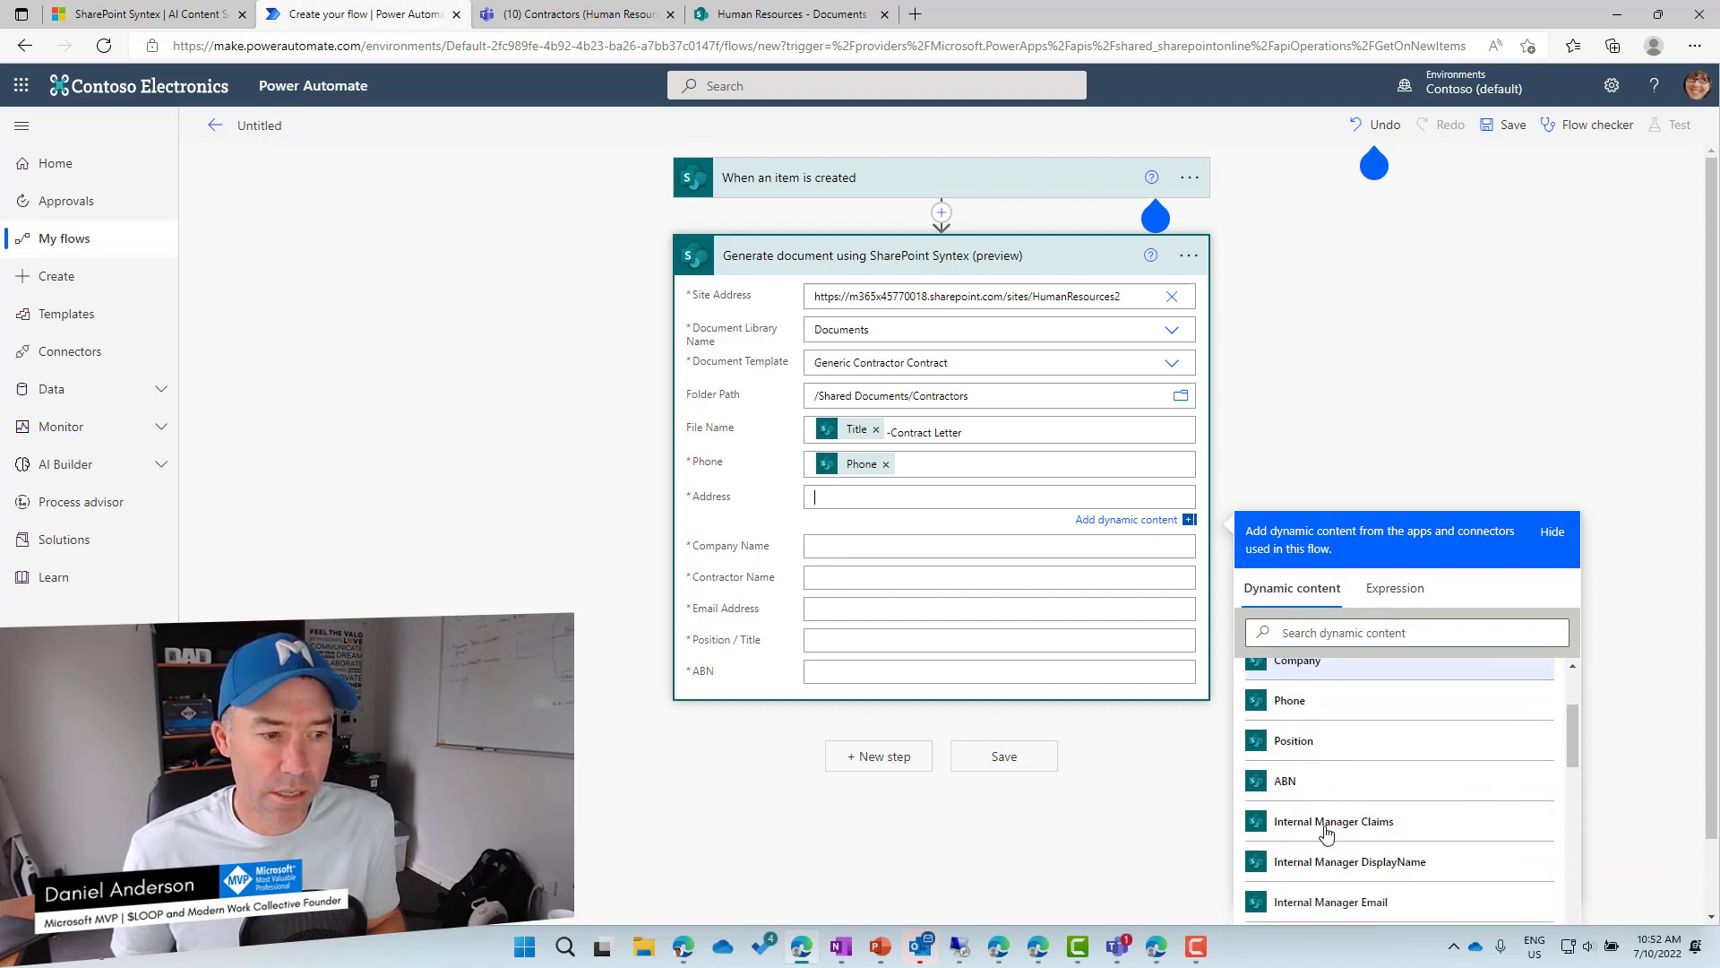
{"action": "scroll", "coordinate": [1327, 833], "scroll_direction": "down", "scroll_amount": 3}
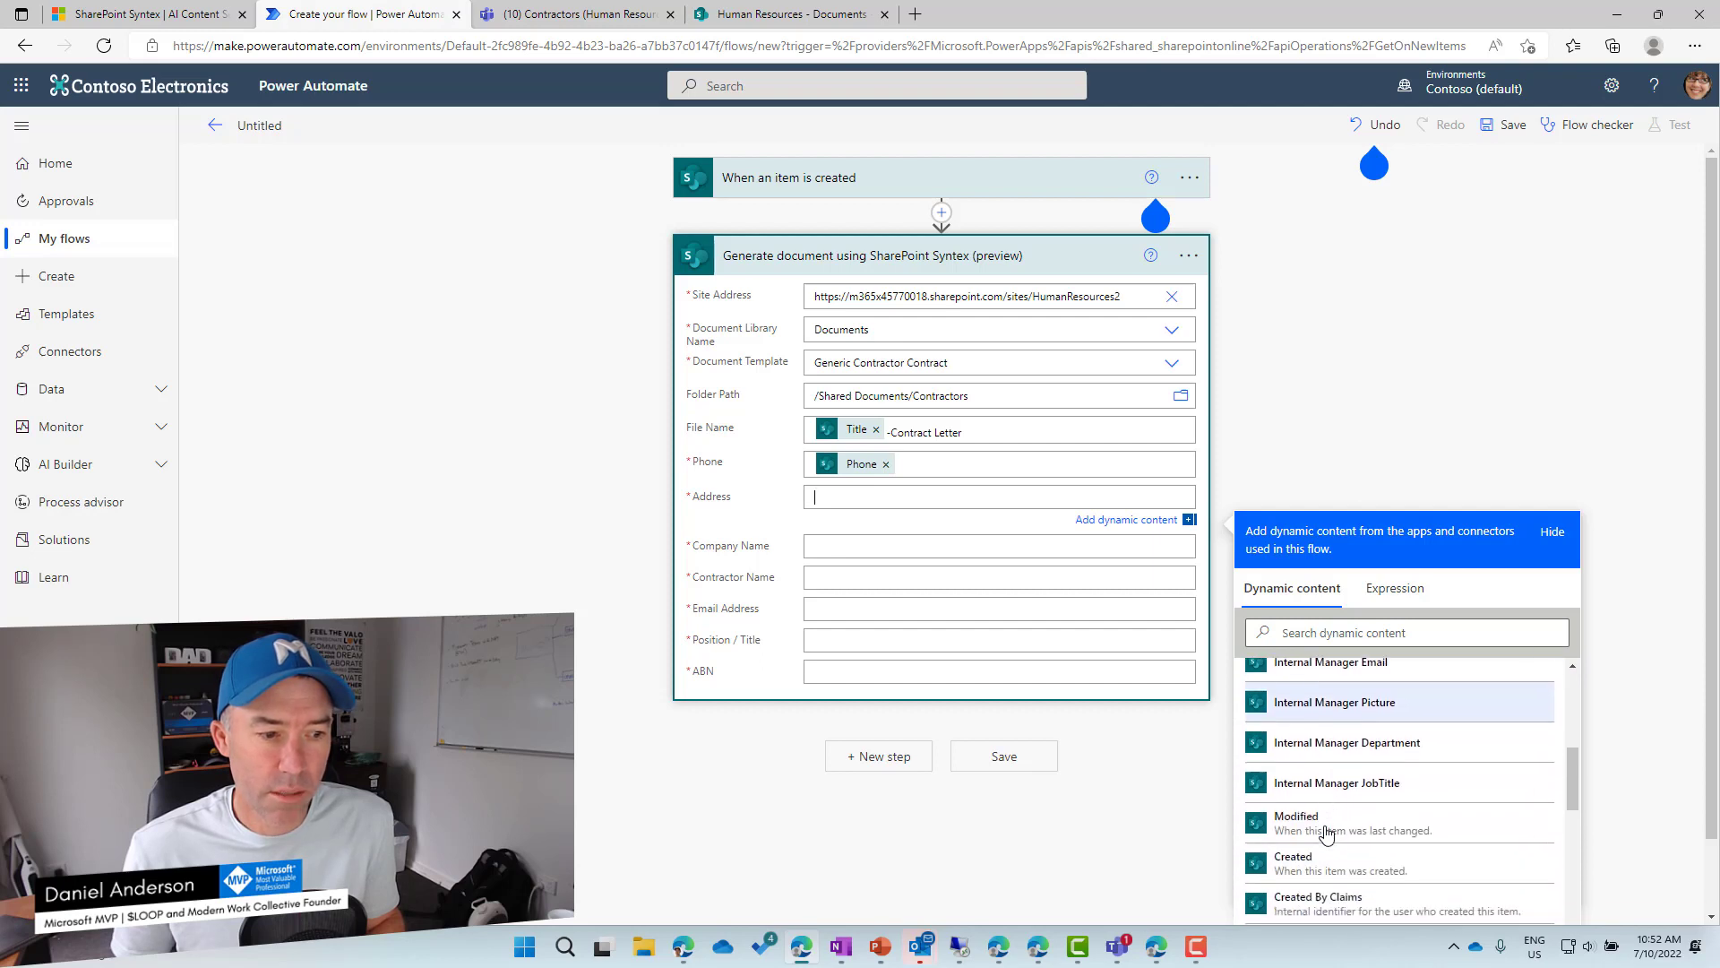
{"action": "scroll", "coordinate": [1327, 834], "scroll_direction": "up", "scroll_amount": 2}
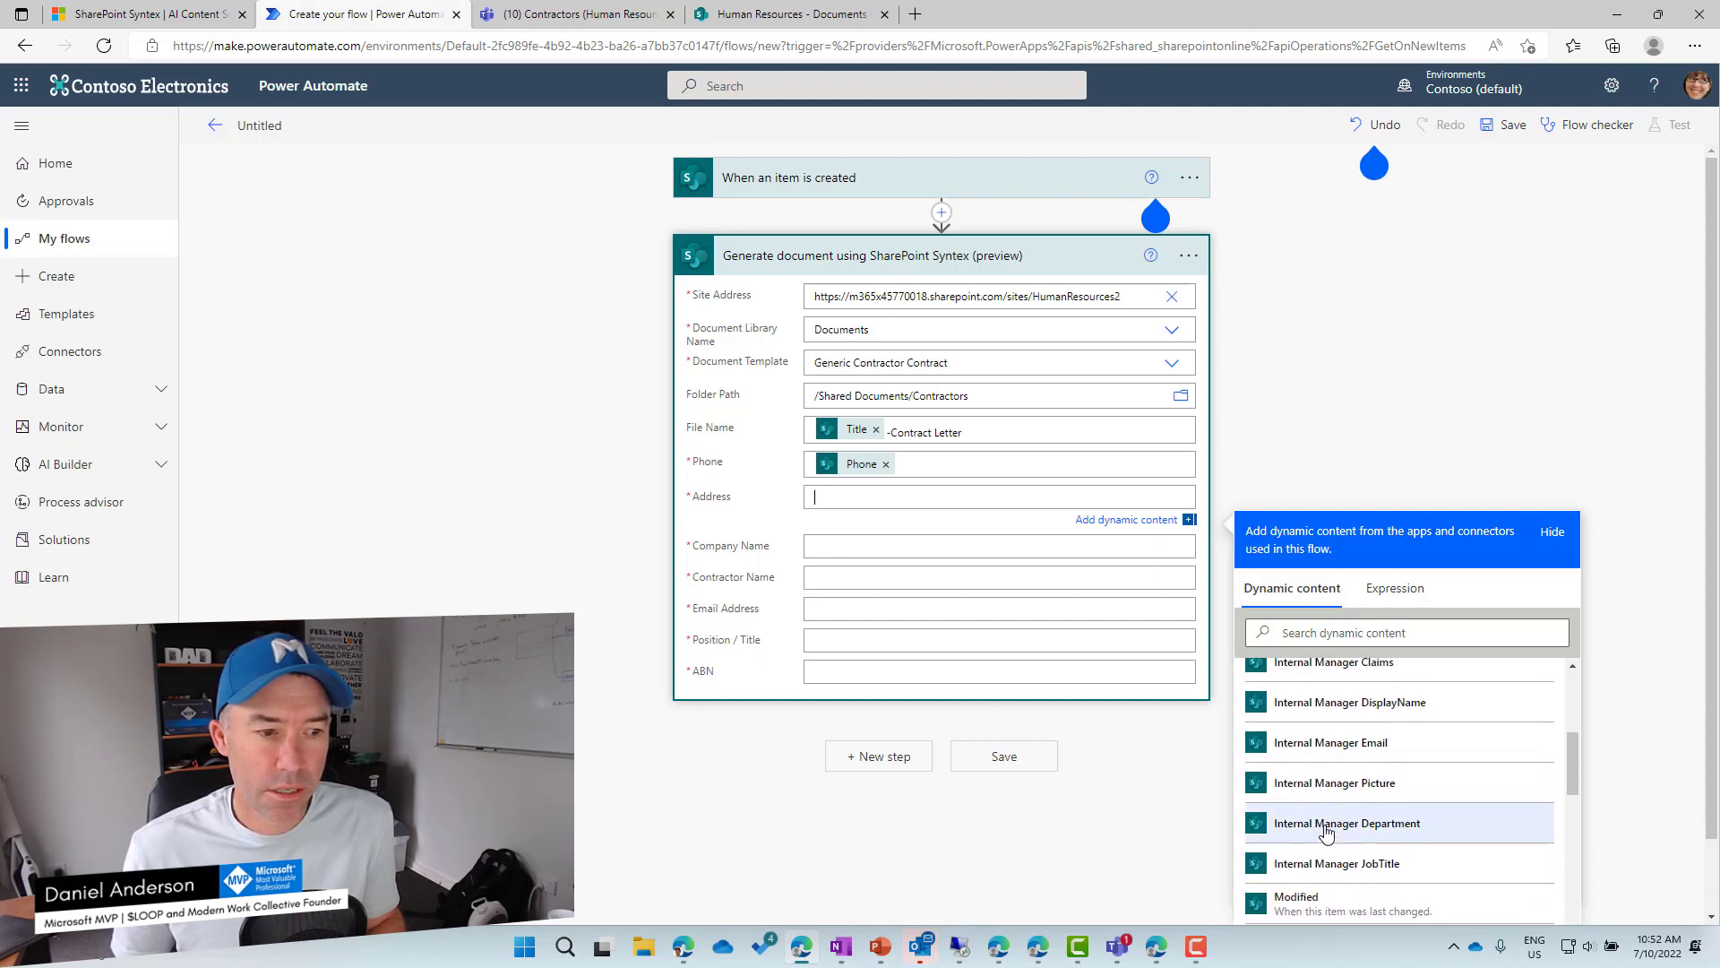
{"action": "scroll", "coordinate": [1327, 833], "scroll_direction": "up", "scroll_amount": 2}
{"action": "scroll", "coordinate": [1327, 833], "scroll_direction": "up", "scroll_amount": 2}
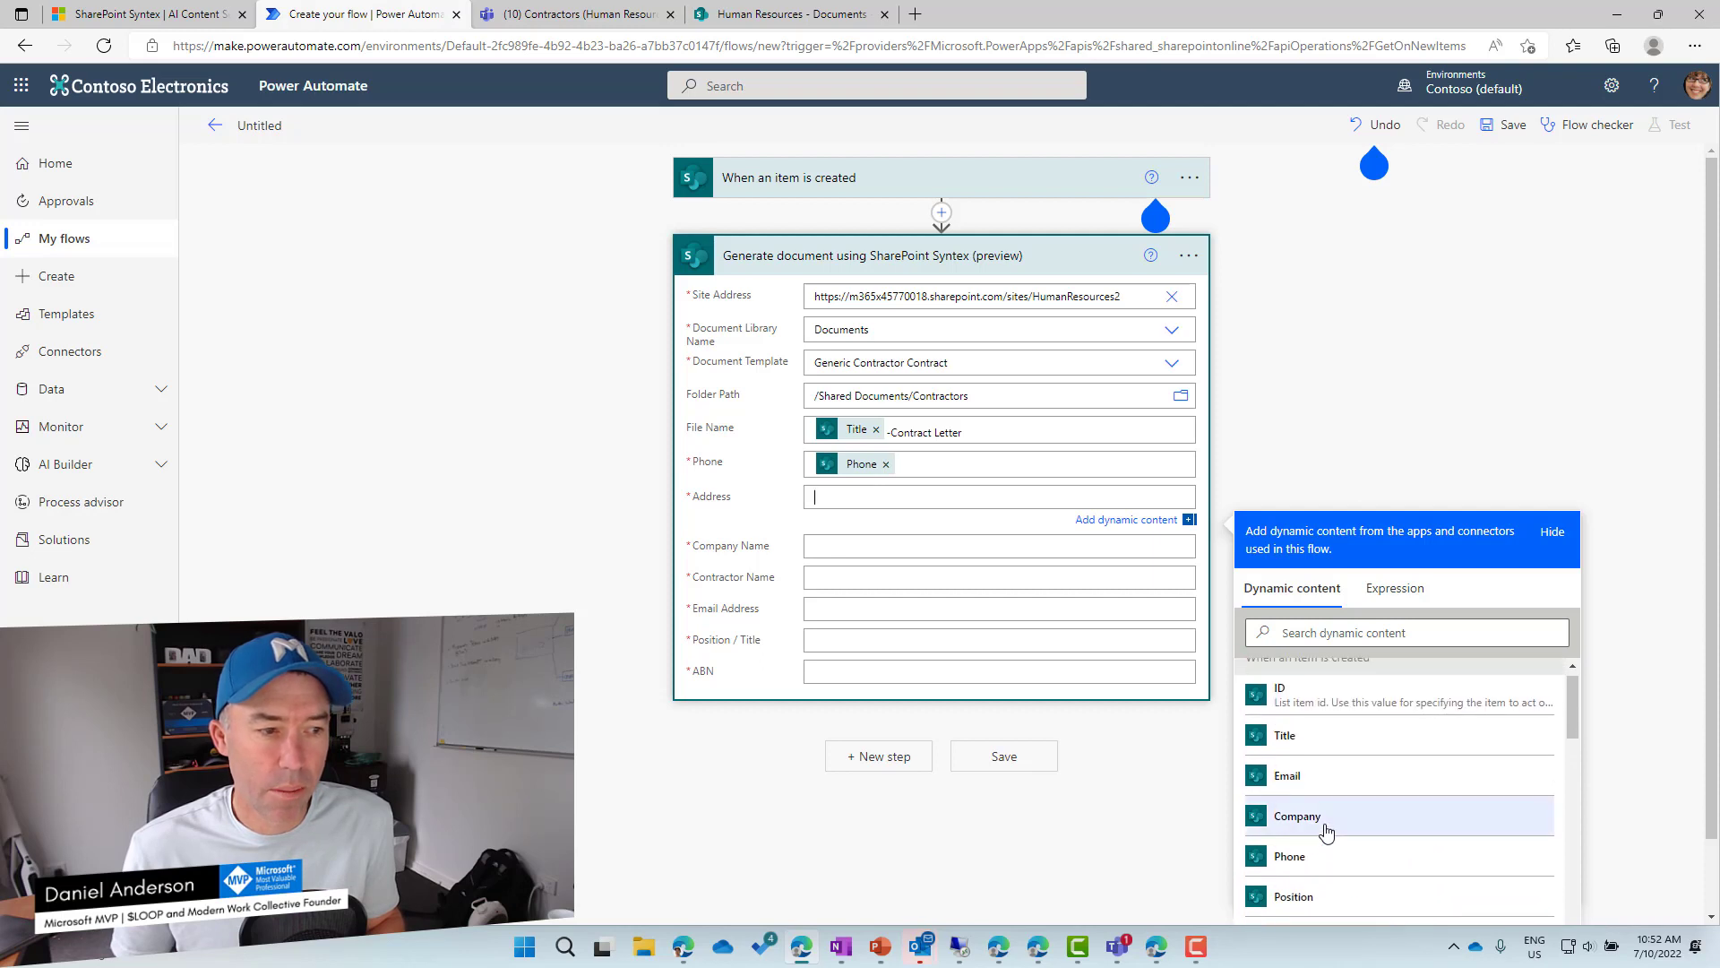
{"action": "left_click", "coordinate": [1327, 831]}
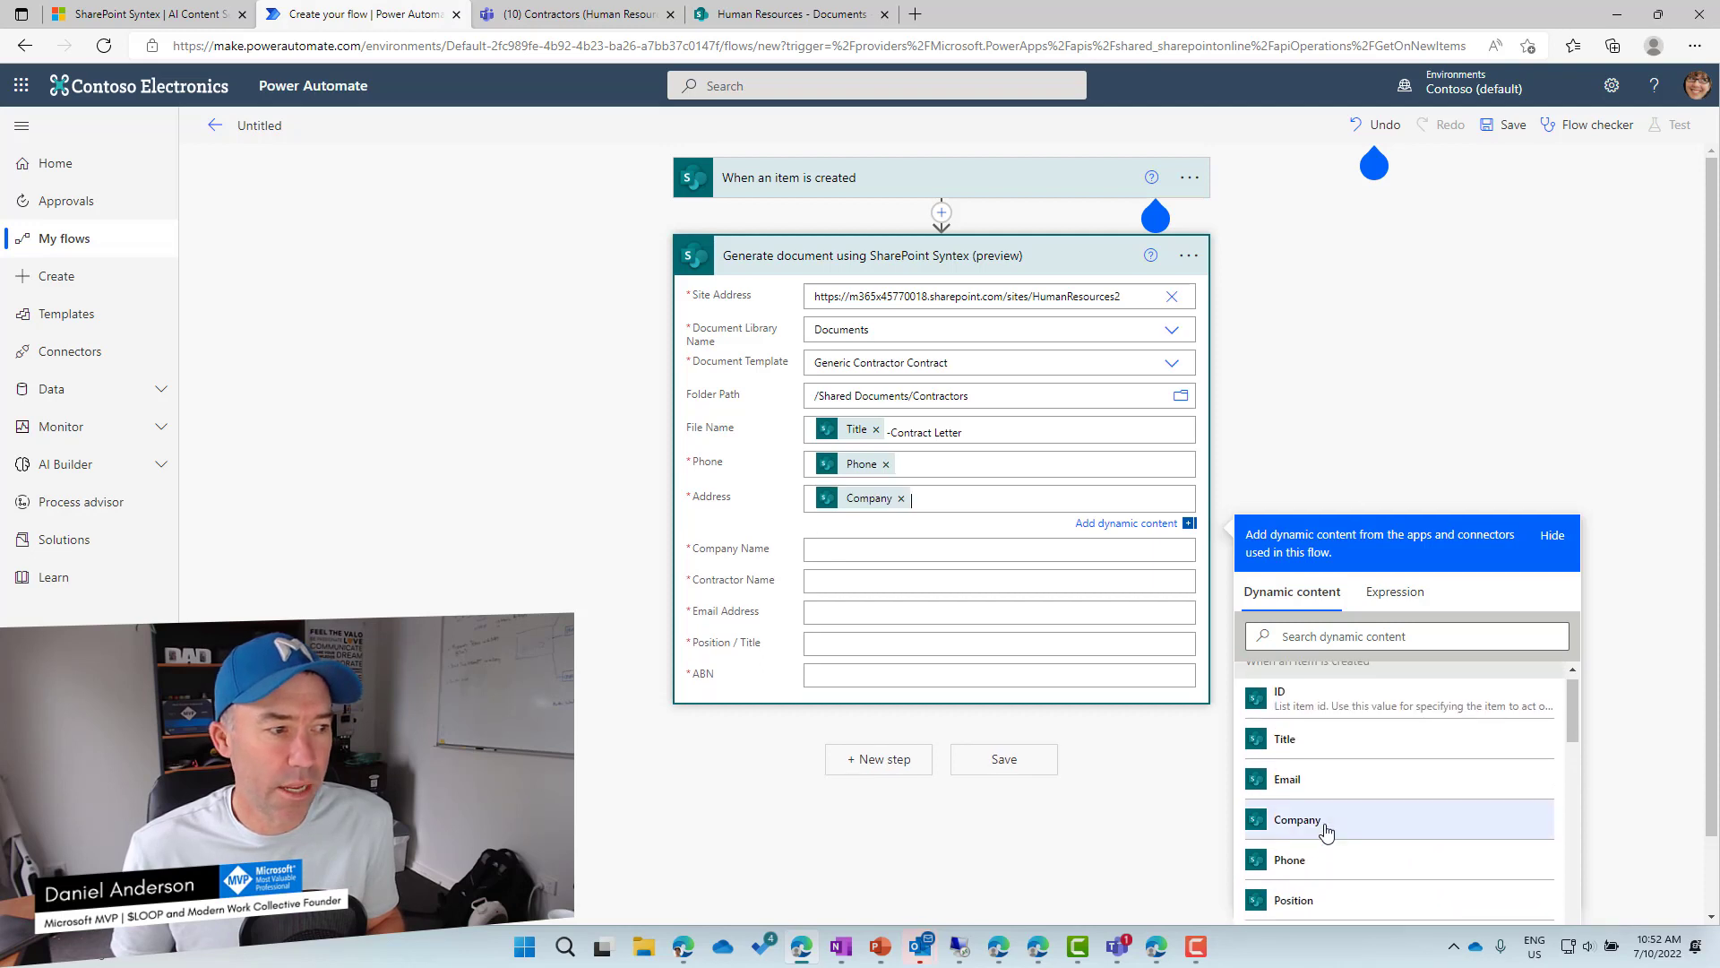
Map Company Name to Company, Contractor Name to Title, plus Email, Position/Title and ABN.
{"action": "left_click", "coordinate": [861, 549]}
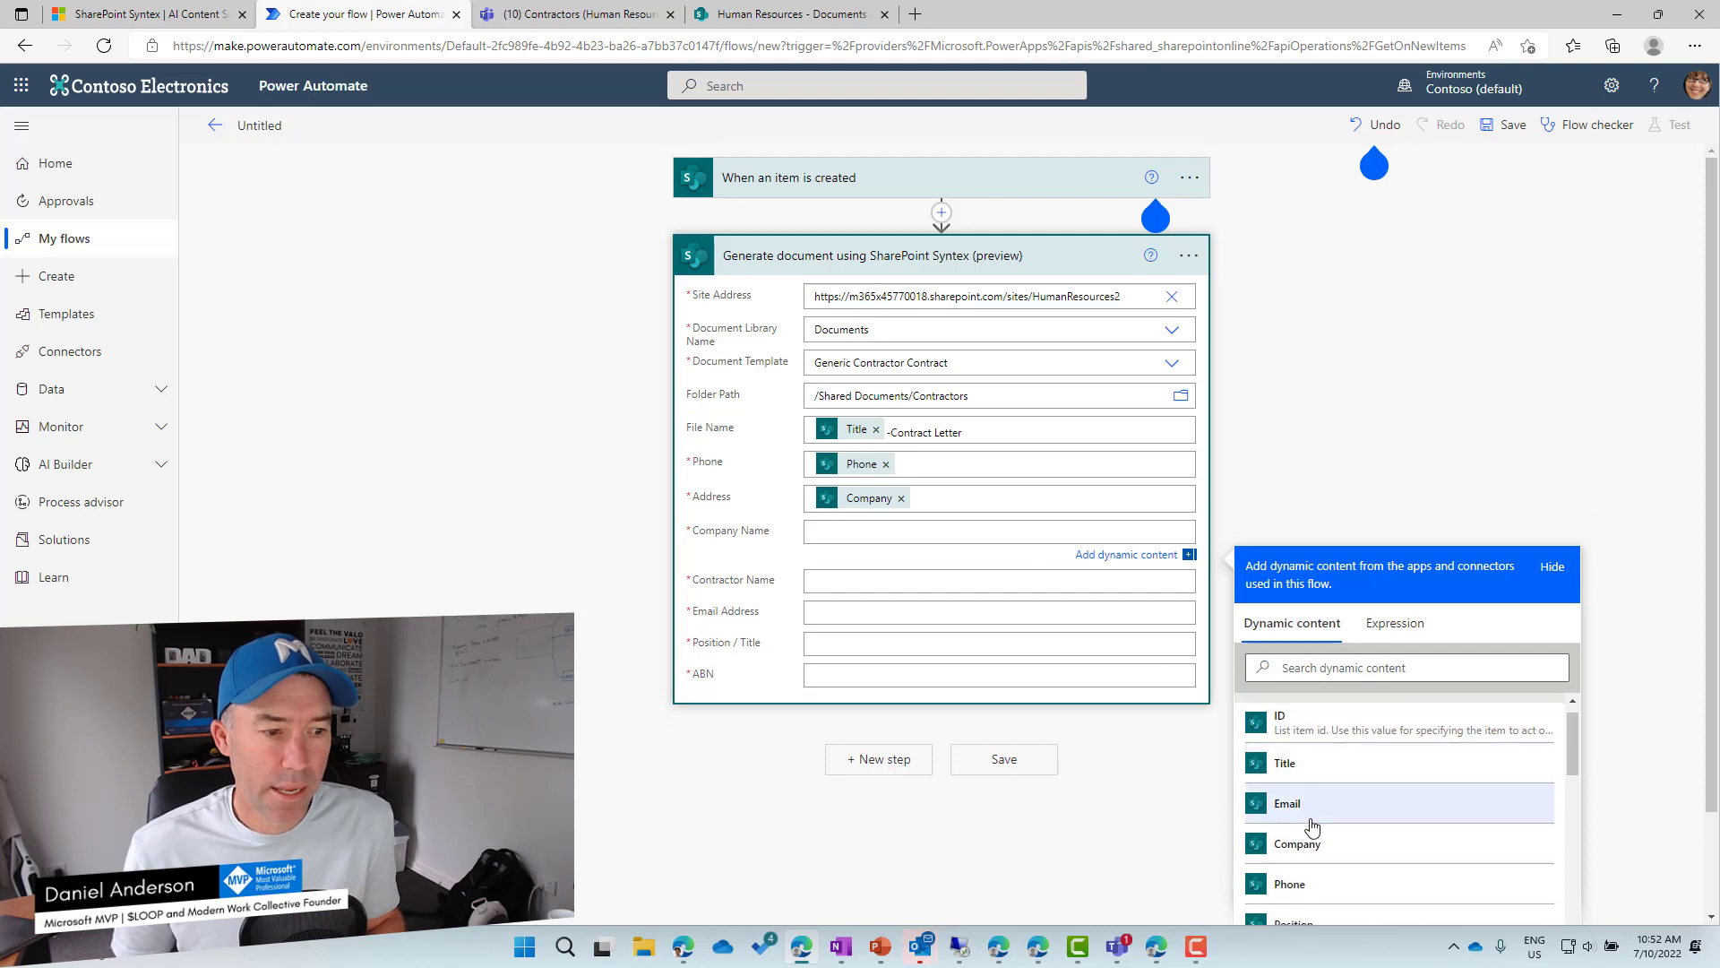
{"action": "left_click", "coordinate": [1301, 848]}
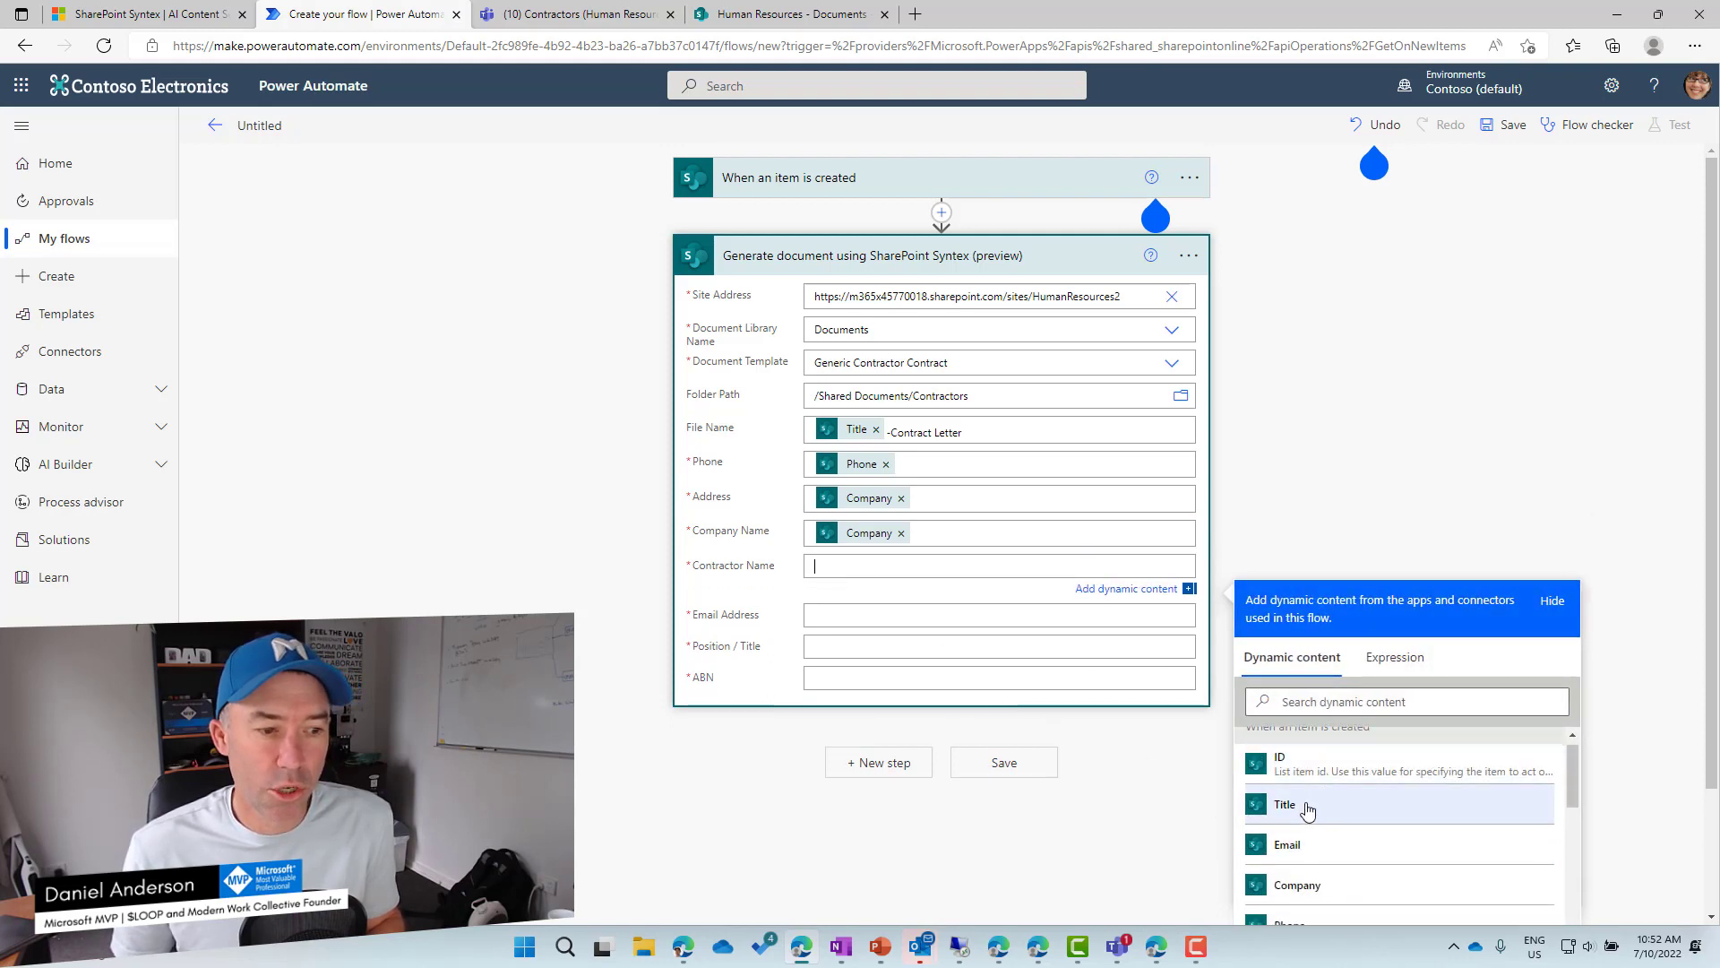
{"action": "left_click", "coordinate": [1307, 809]}
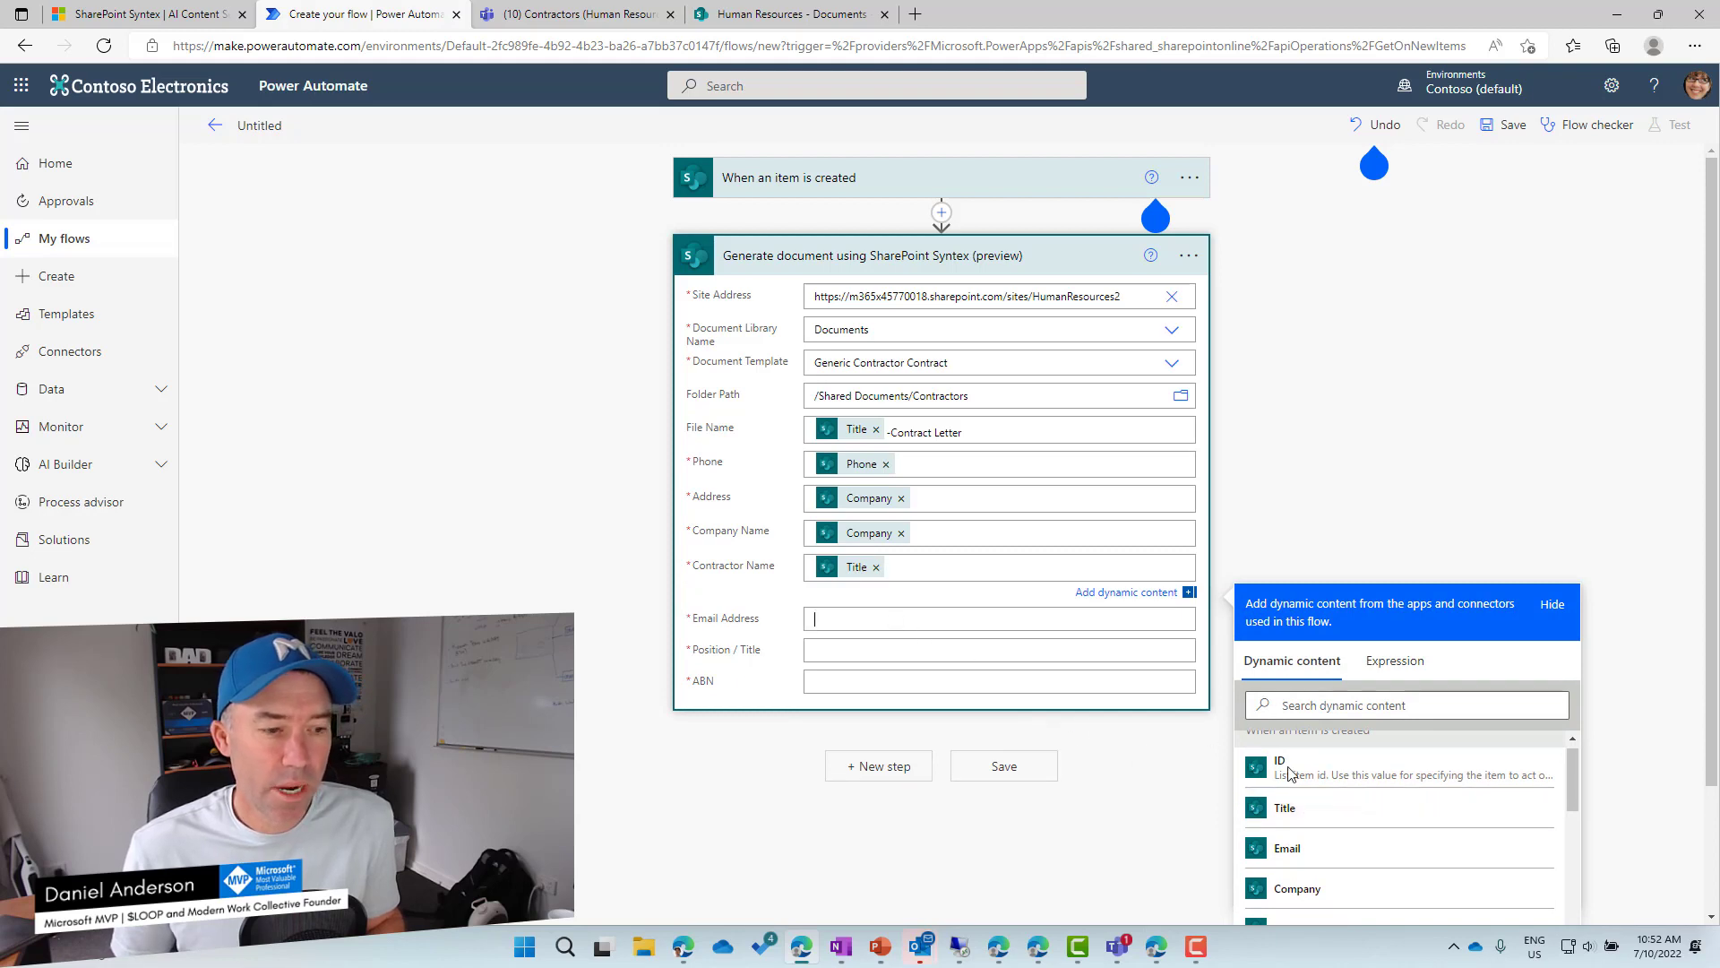
{"action": "left_click", "coordinate": [1296, 849]}
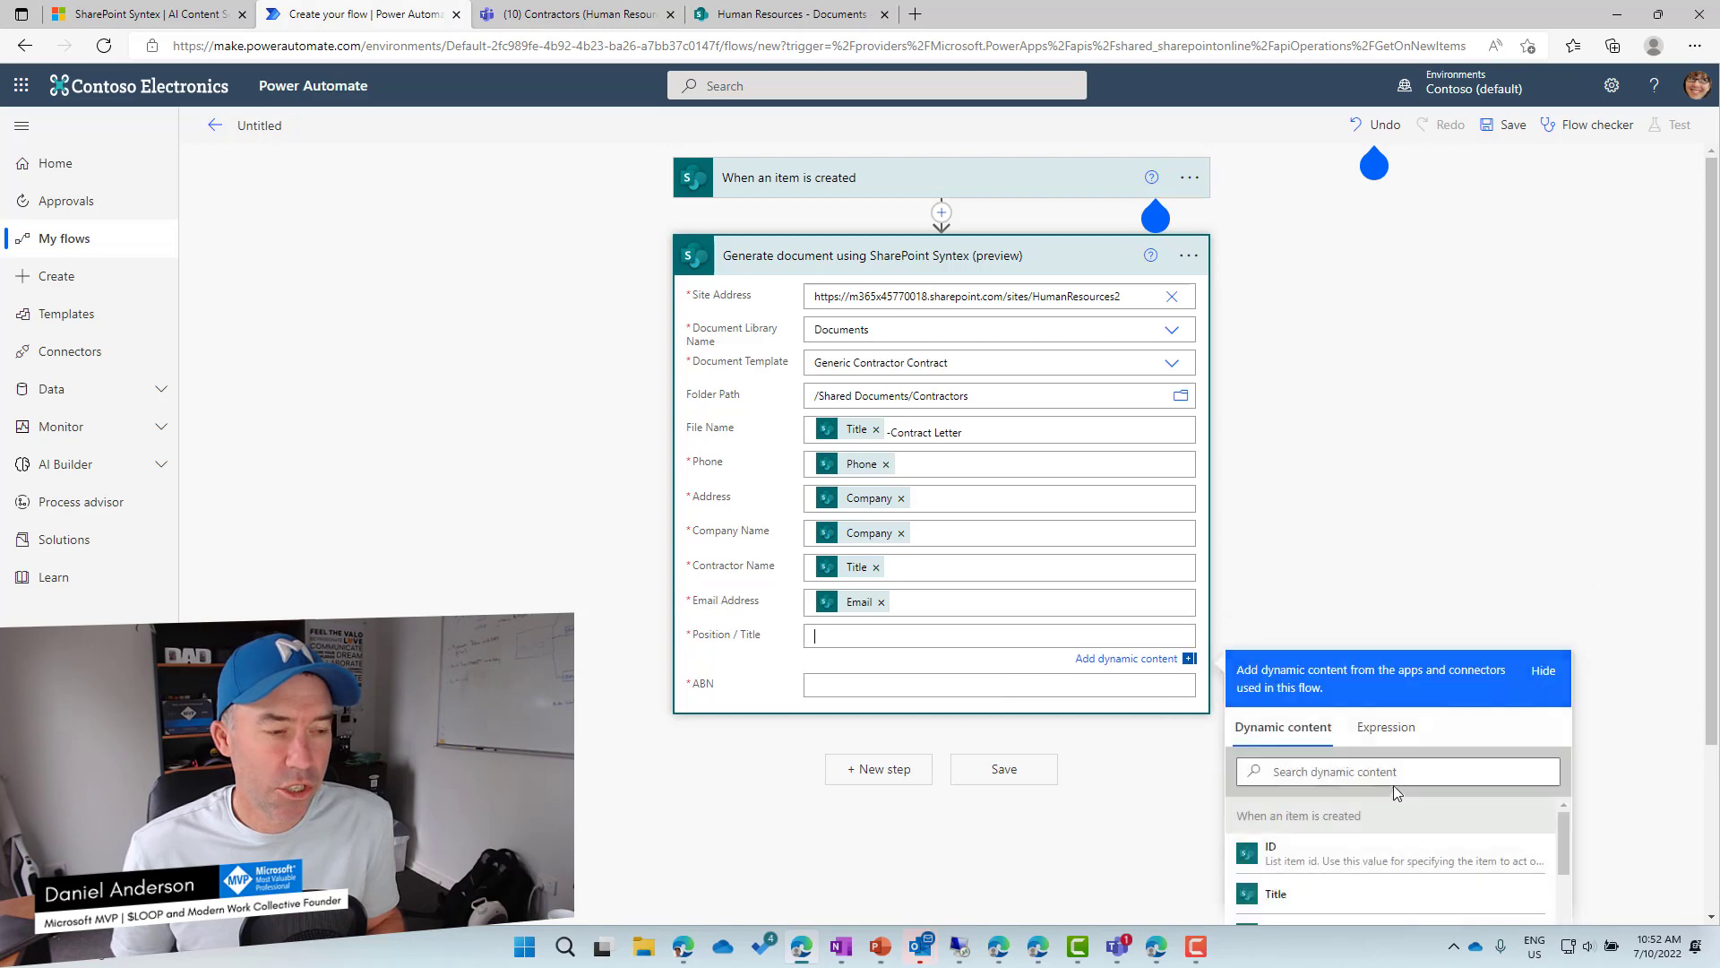
{"action": "scroll", "coordinate": [1377, 819], "scroll_direction": "down", "scroll_amount": 4}
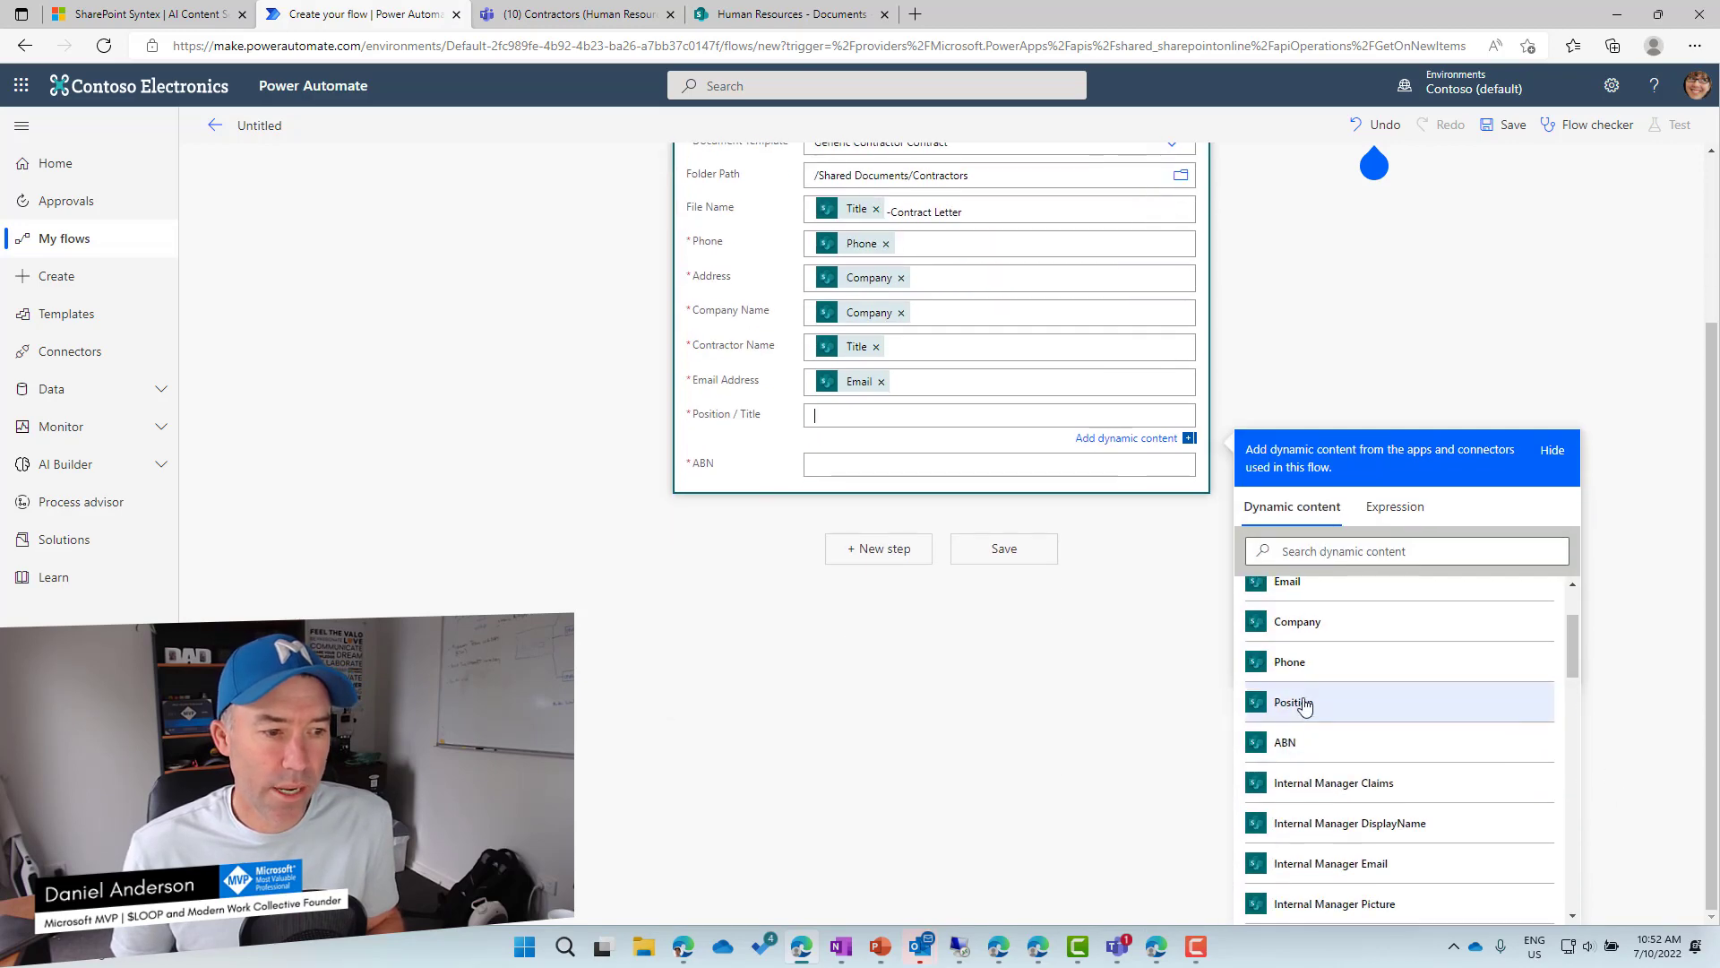
{"action": "left_click", "coordinate": [1294, 703]}
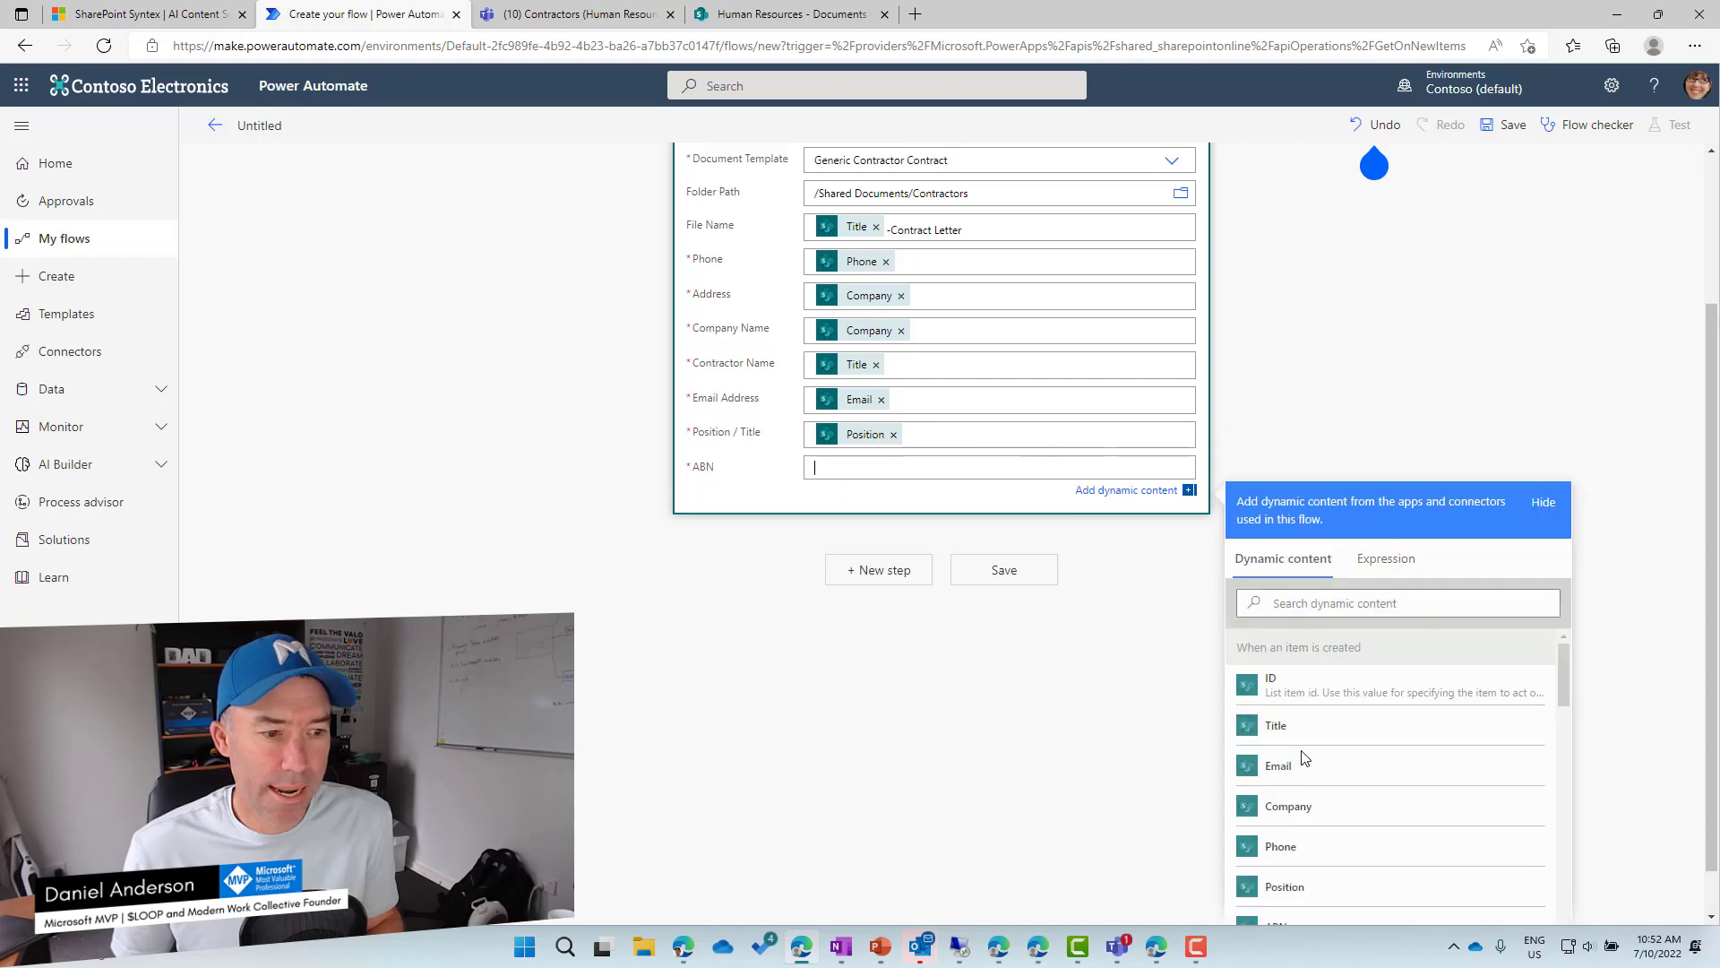
{"action": "scroll", "coordinate": [1317, 776], "scroll_direction": "down", "scroll_amount": 3}
{"action": "left_click", "coordinate": [1302, 813]}
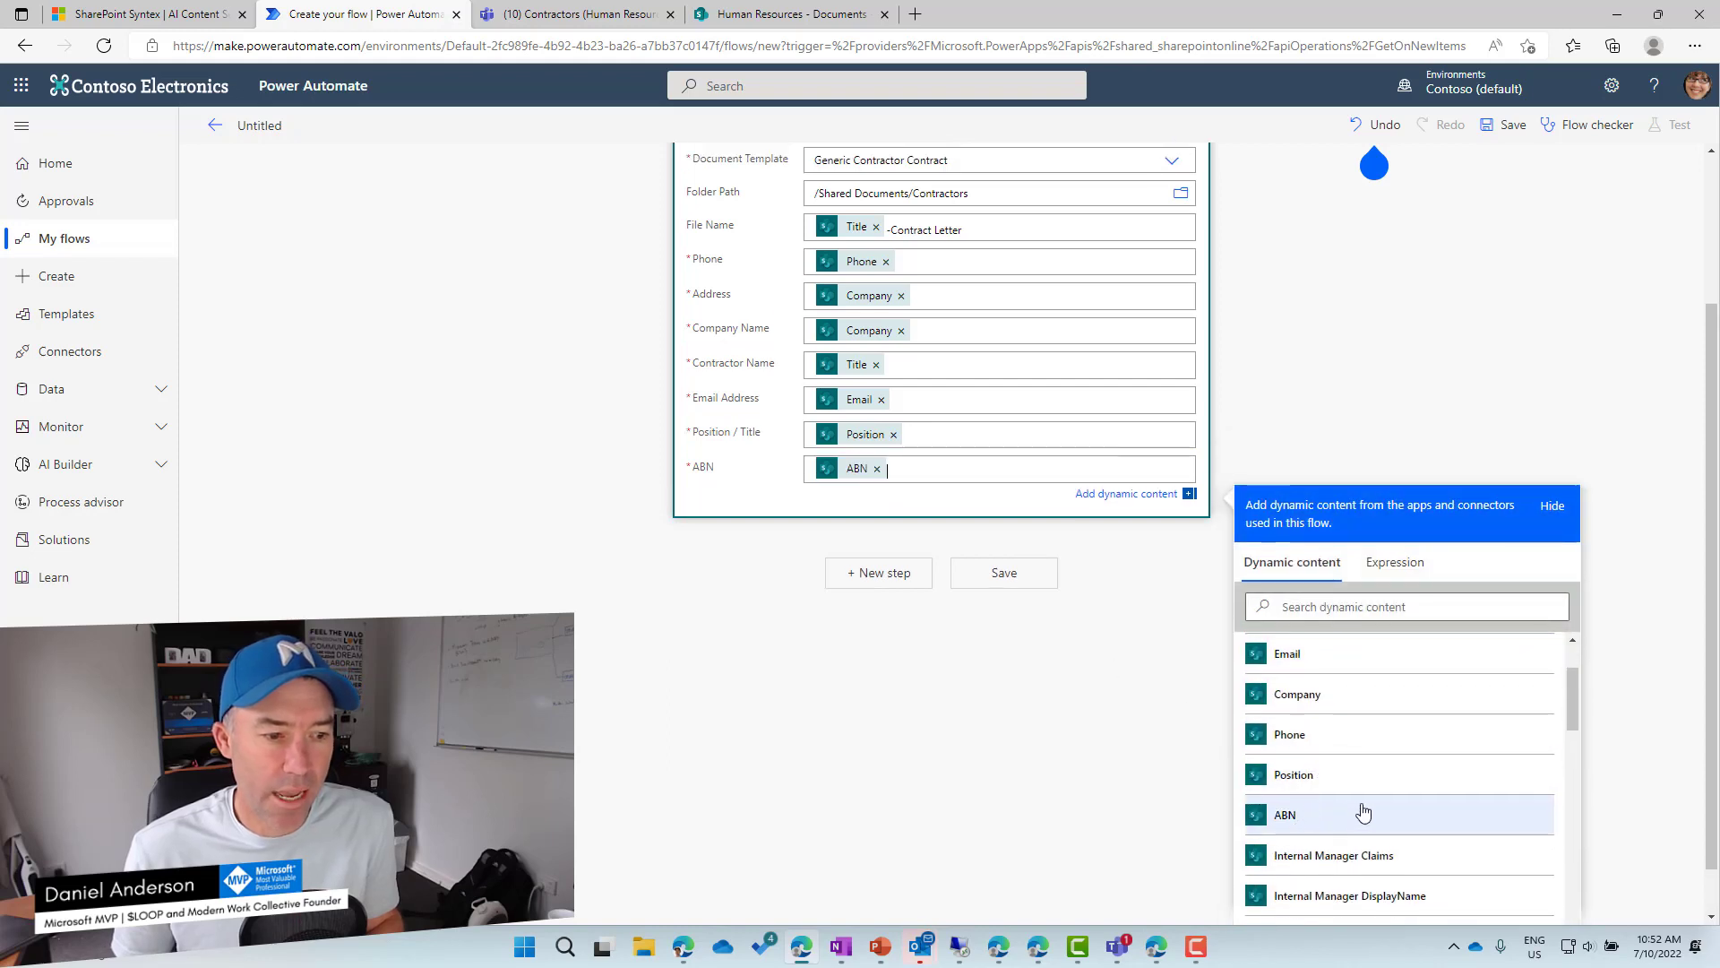
{"action": "scroll", "coordinate": [1384, 795], "scroll_direction": "down", "scroll_amount": 2}
{"action": "scroll", "coordinate": [1377, 798], "scroll_direction": "down", "scroll_amount": 4}
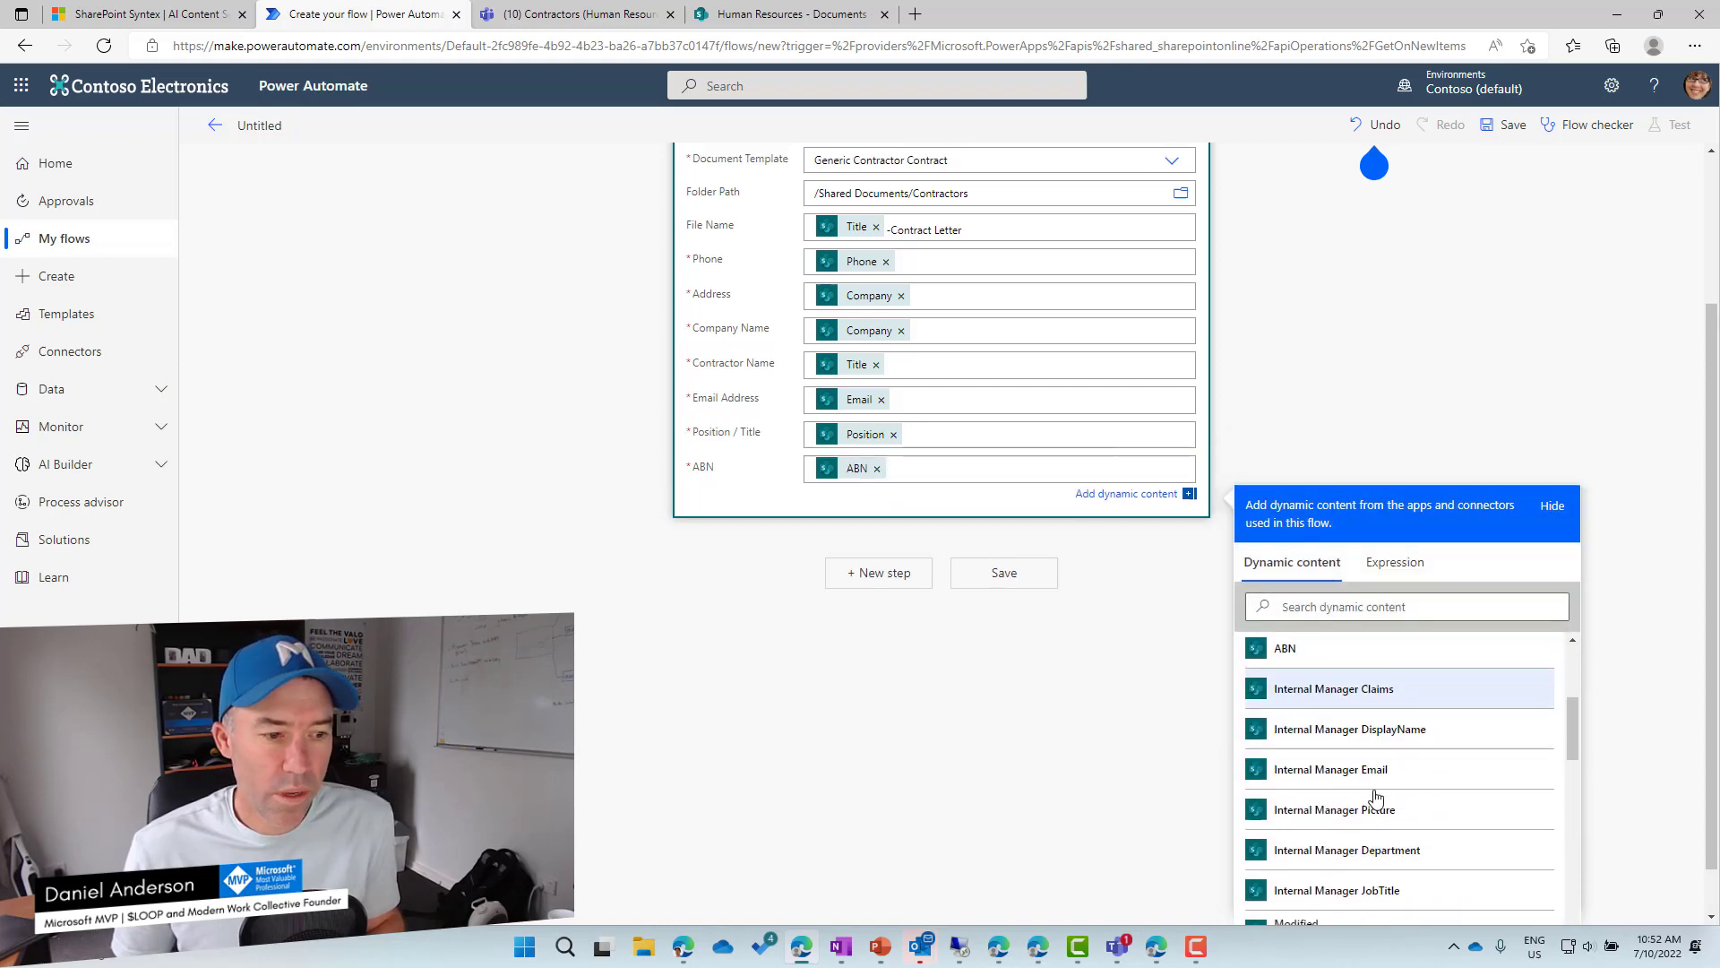
{"action": "scroll", "coordinate": [1377, 796], "scroll_direction": "down", "scroll_amount": 5}
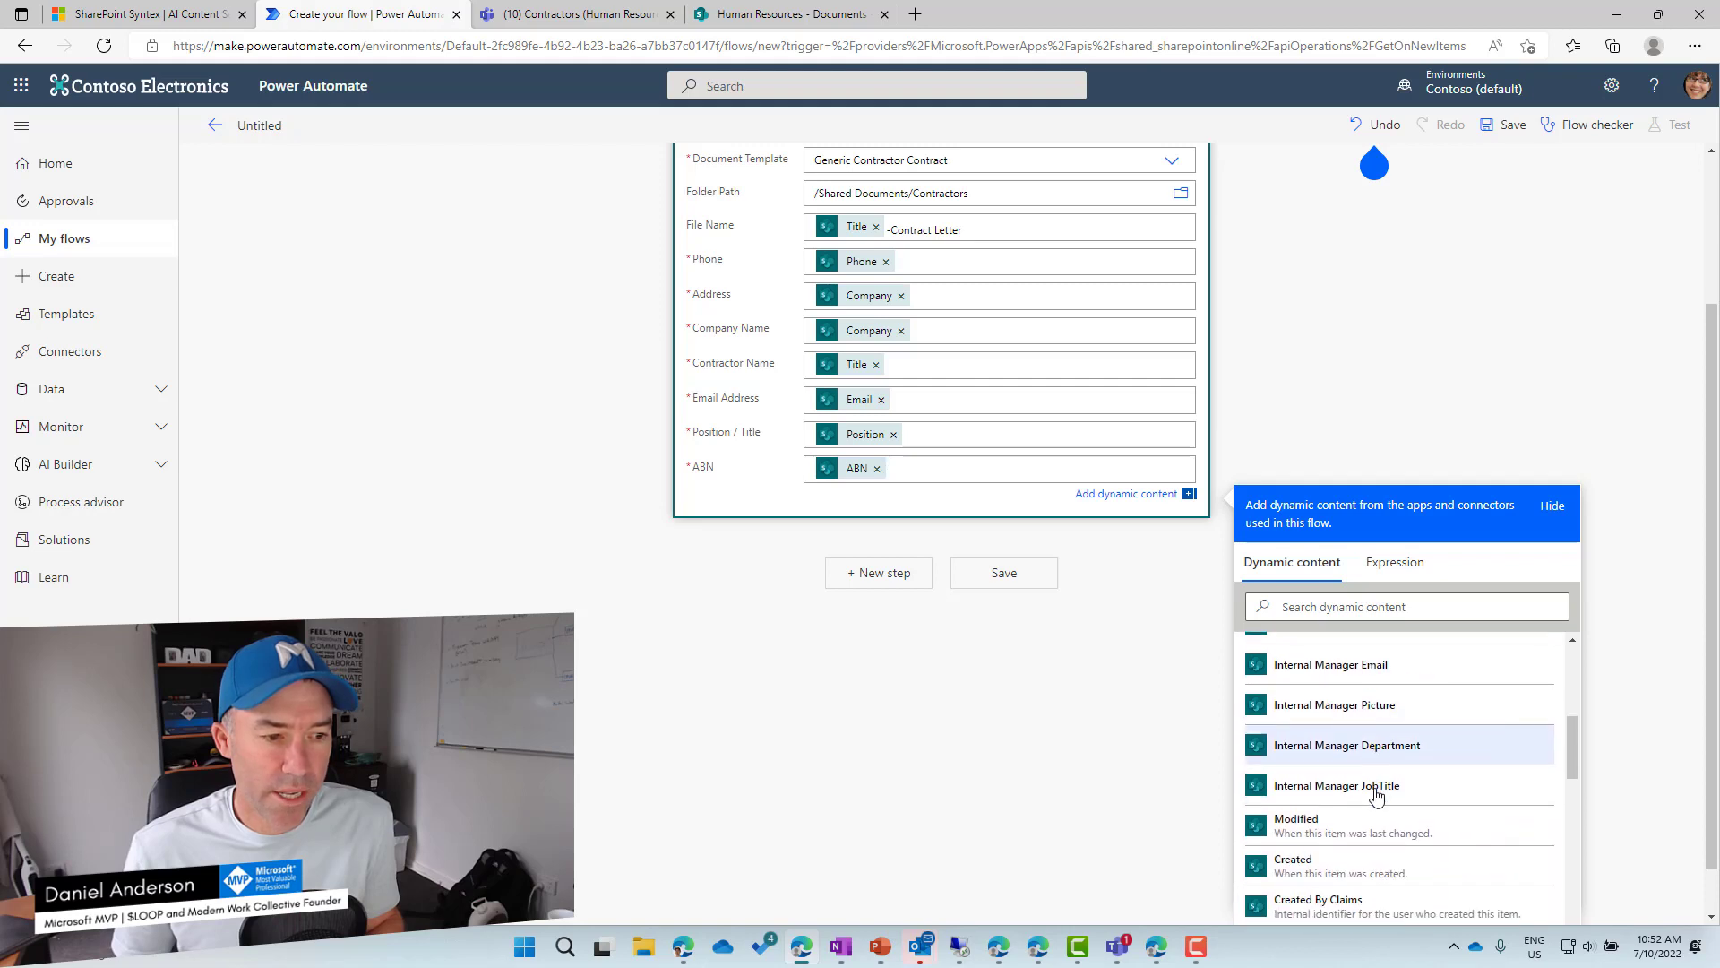
{"action": "scroll", "coordinate": [1377, 794], "scroll_direction": "down", "scroll_amount": 7}
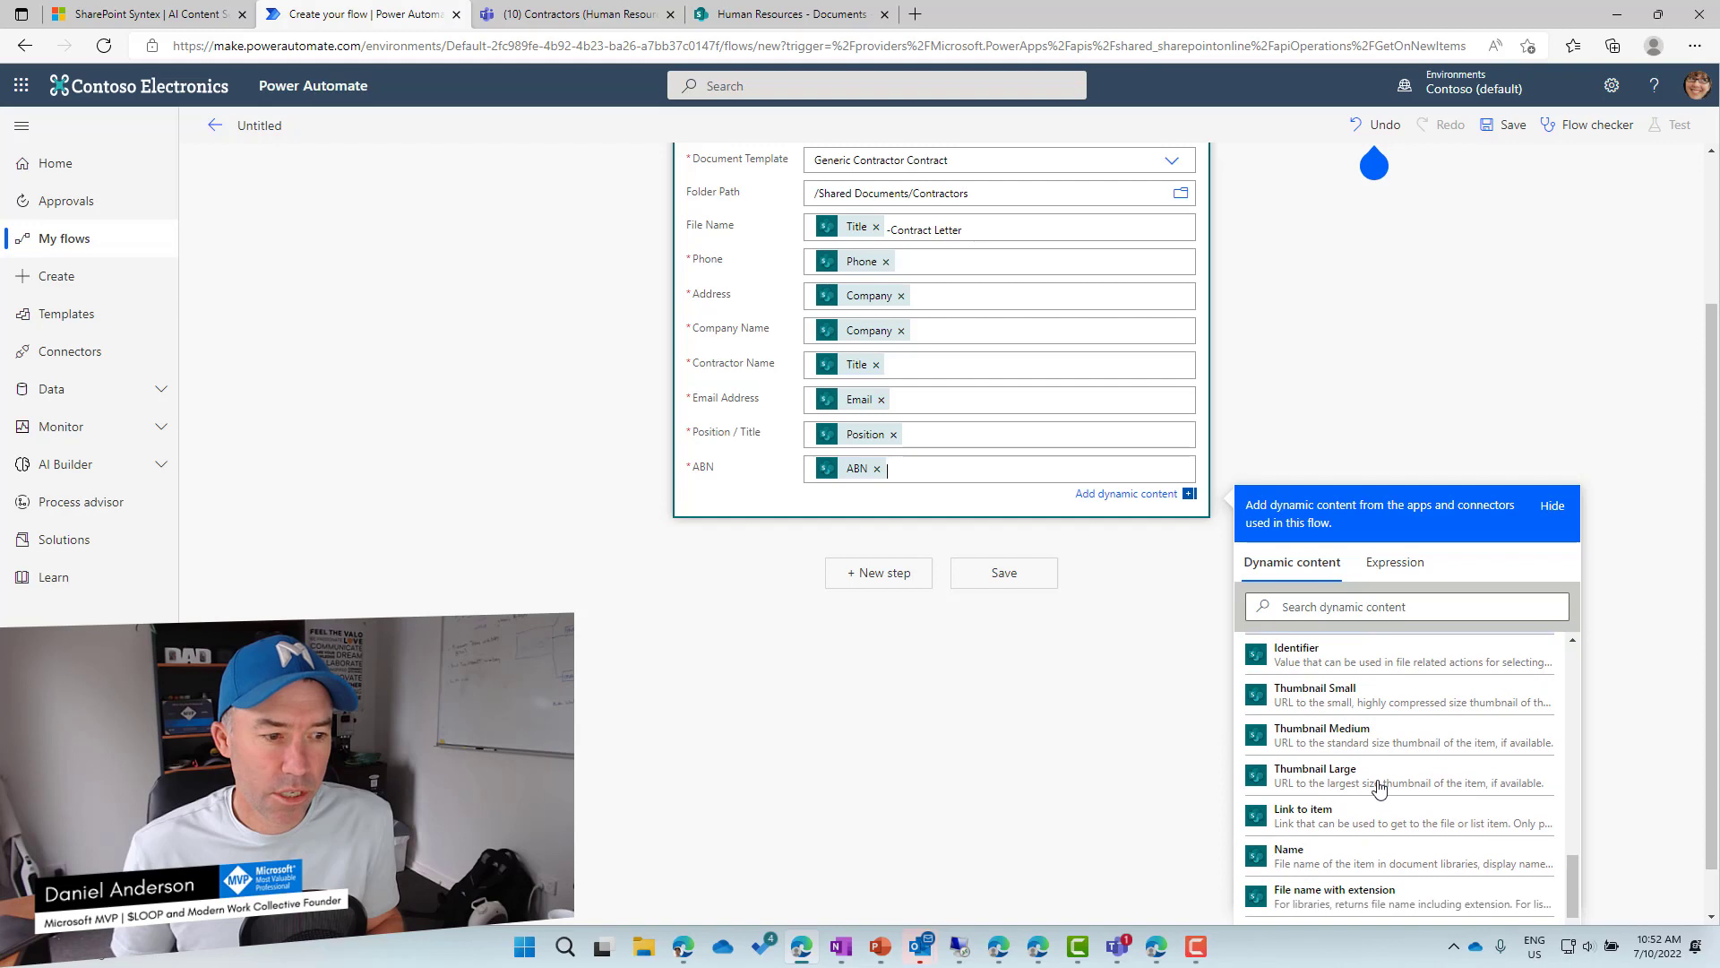
{"action": "scroll", "coordinate": [1378, 788], "scroll_direction": "down", "scroll_amount": 3}
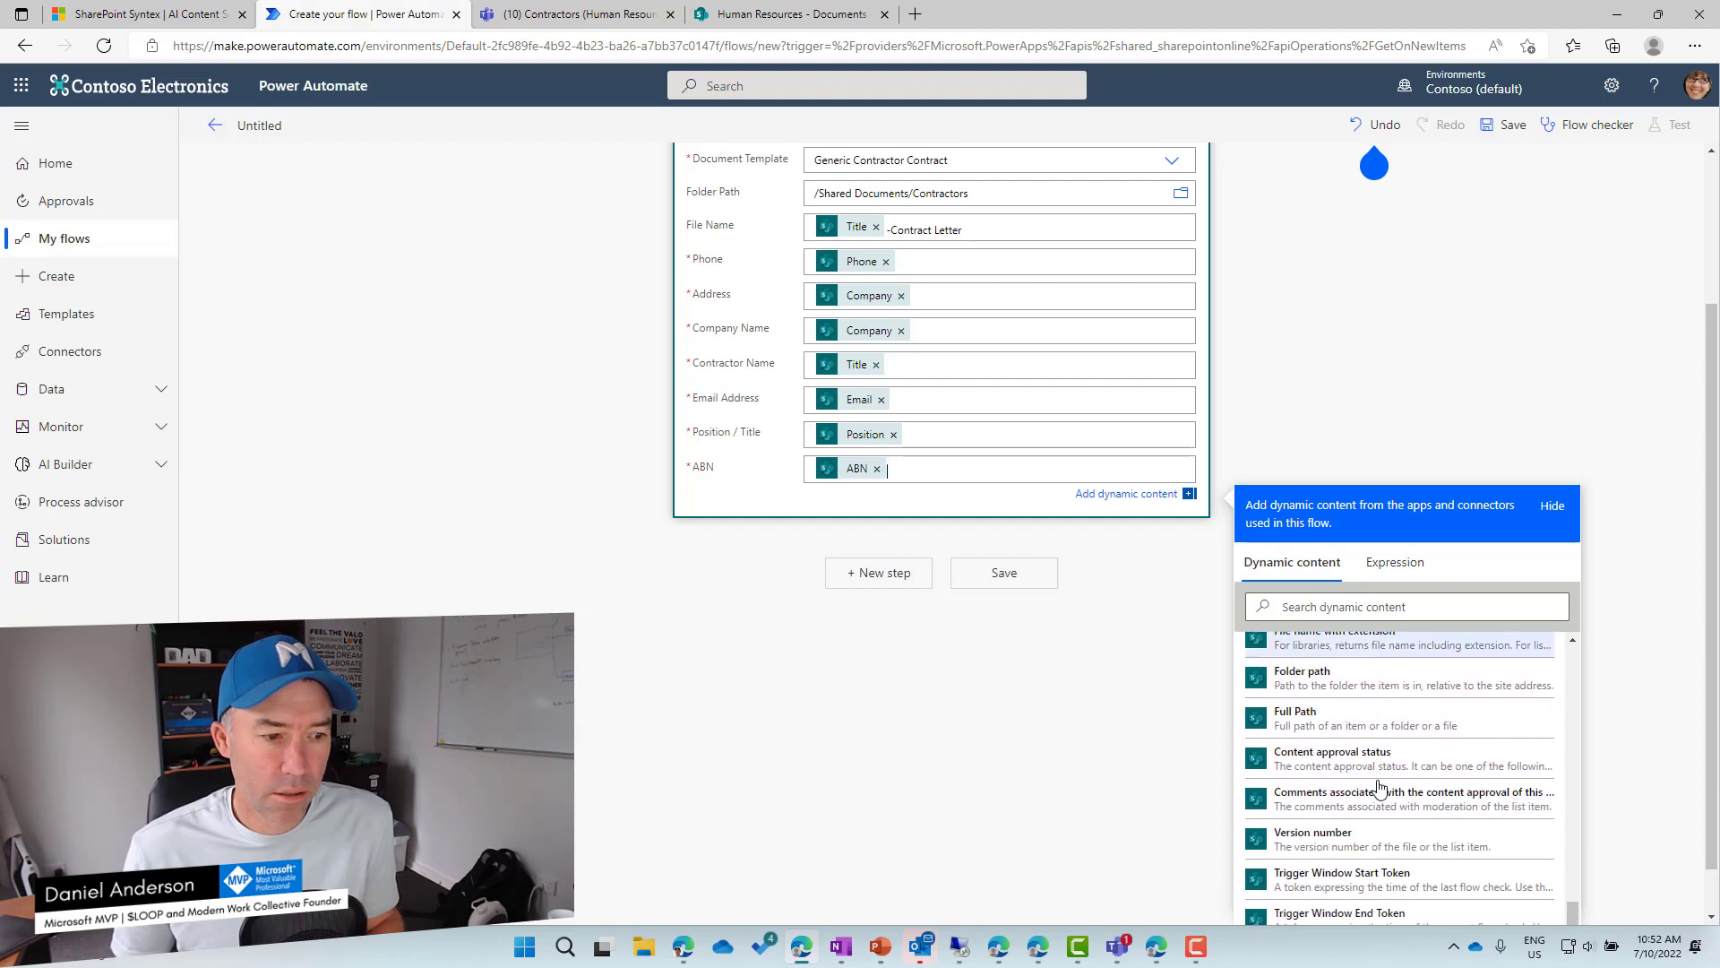
Check that the Contractors channel's Contractor List is empty, then return to the unfinished flow.
{"action": "left_click", "coordinate": [598, 22]}
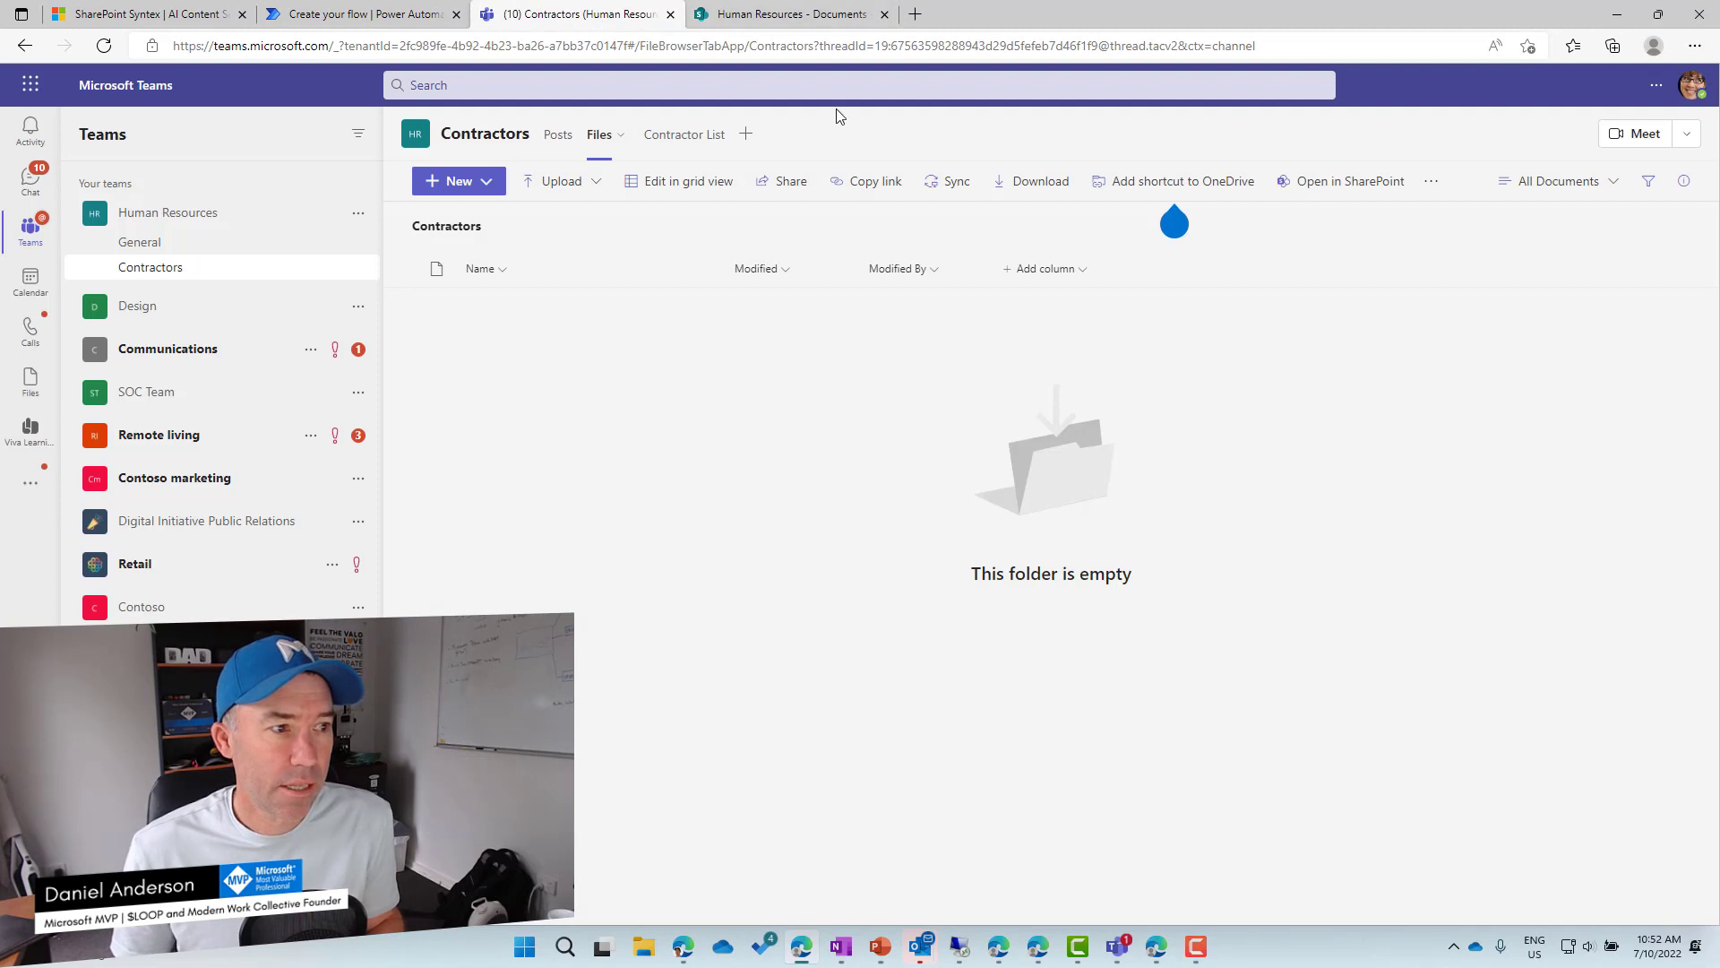
{"action": "left_click", "coordinate": [692, 136]}
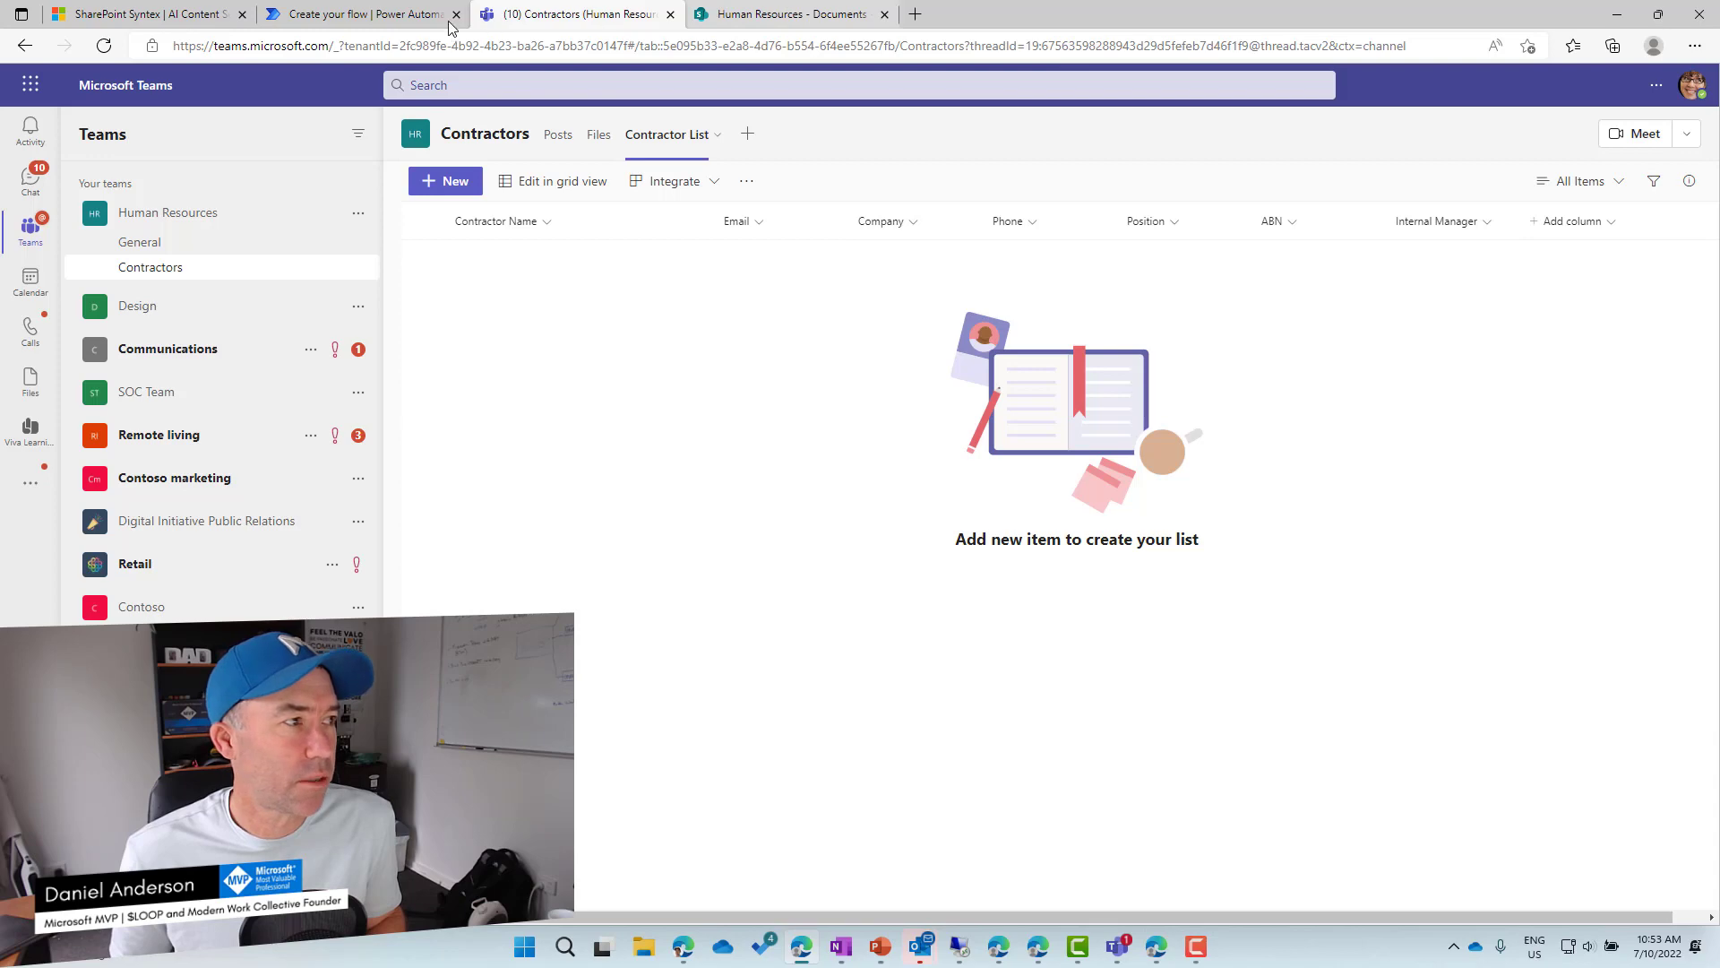
{"action": "key", "text": "ctrl+shift+Tab"}
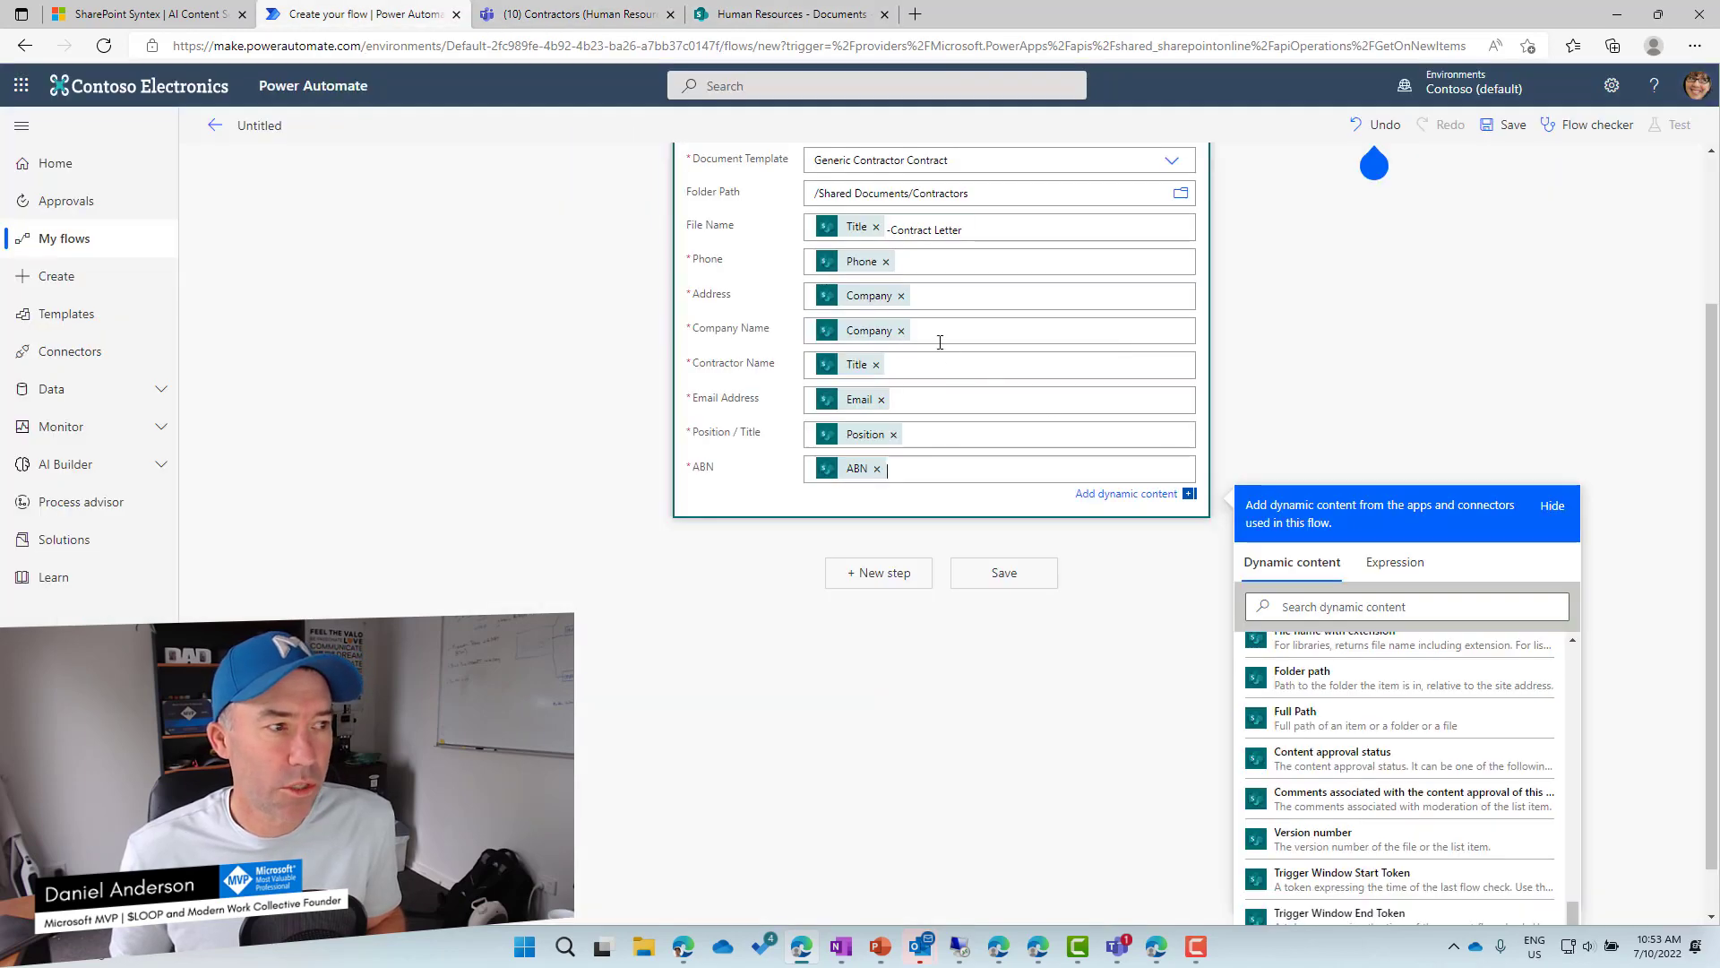
Replace the Address field's Company token with the text 'Add Address' and save the flow.
{"action": "scroll", "coordinate": [940, 342], "scroll_direction": "up", "scroll_amount": 1}
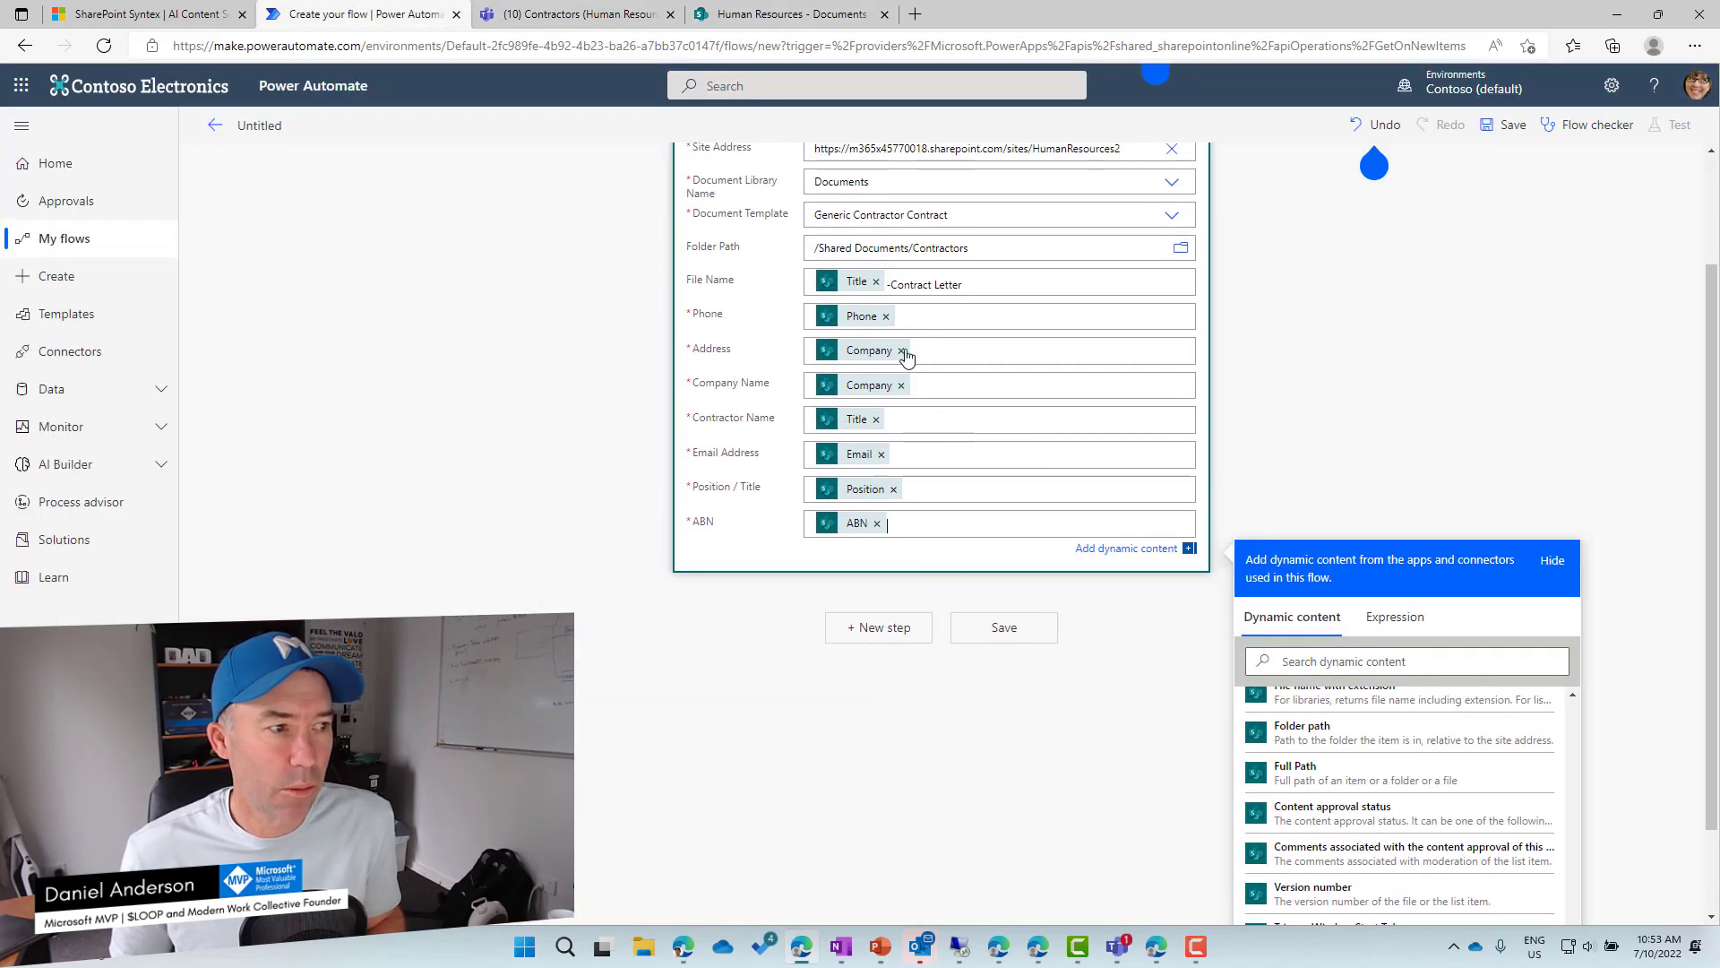
{"action": "left_click", "coordinate": [902, 350]}
{"action": "scroll", "coordinate": [896, 351], "scroll_direction": "up", "scroll_amount": 3}
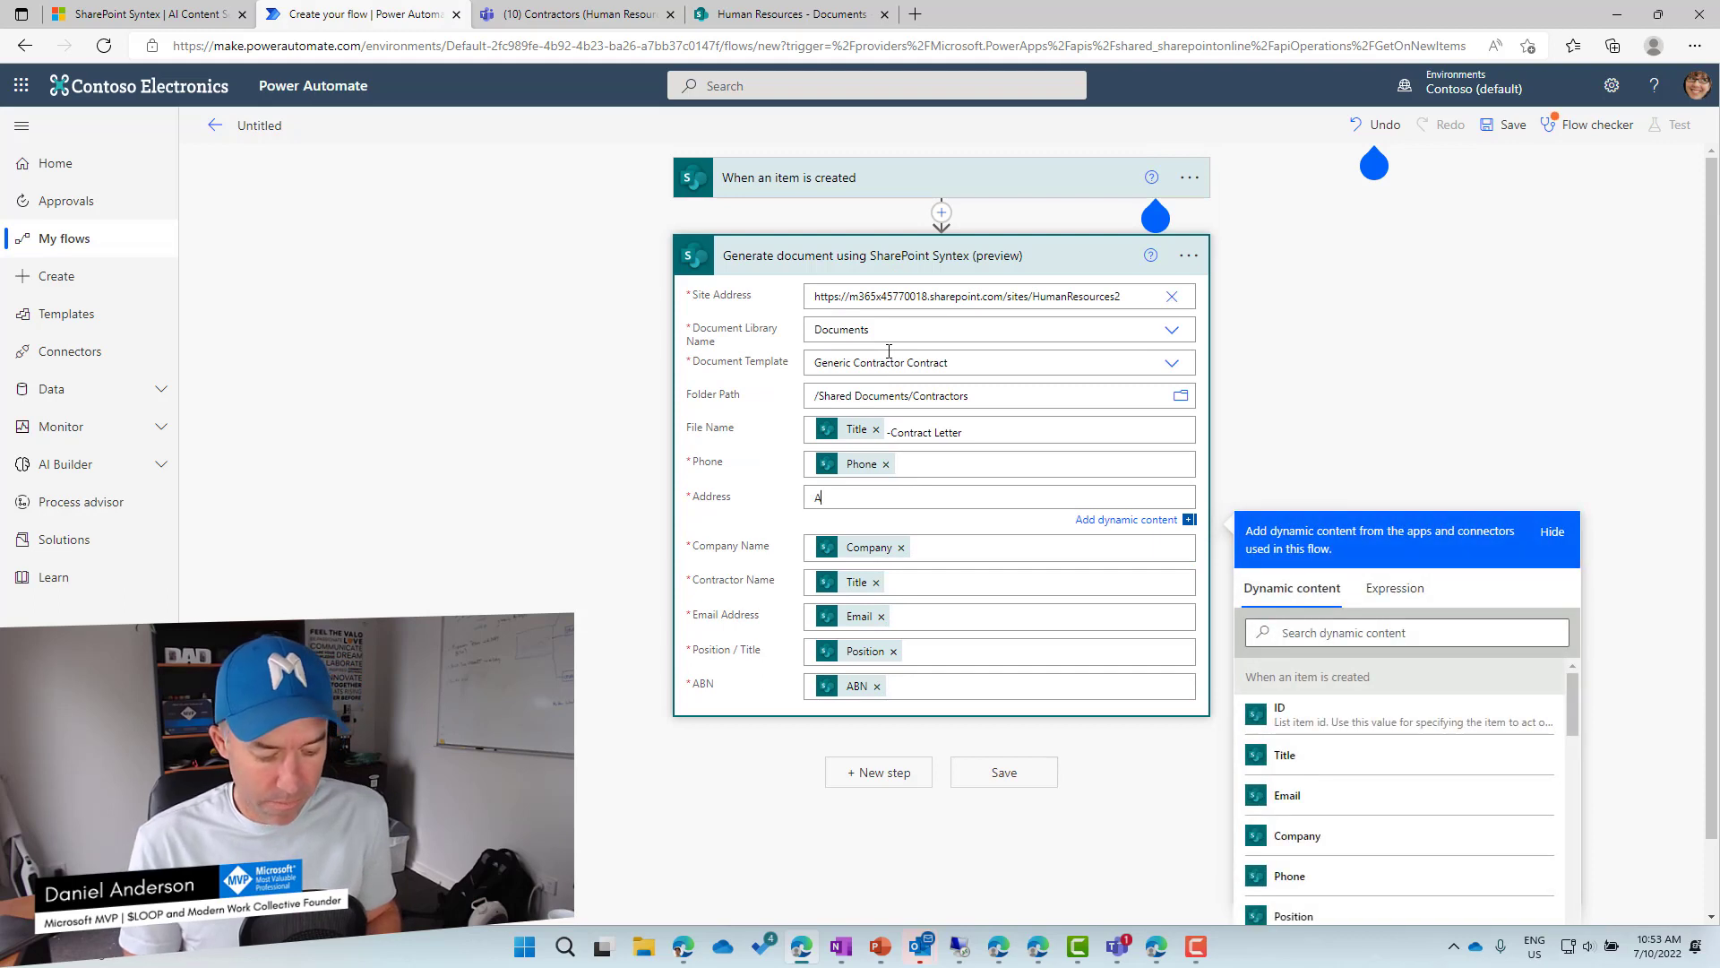
{"action": "type", "text": "Add Address"}
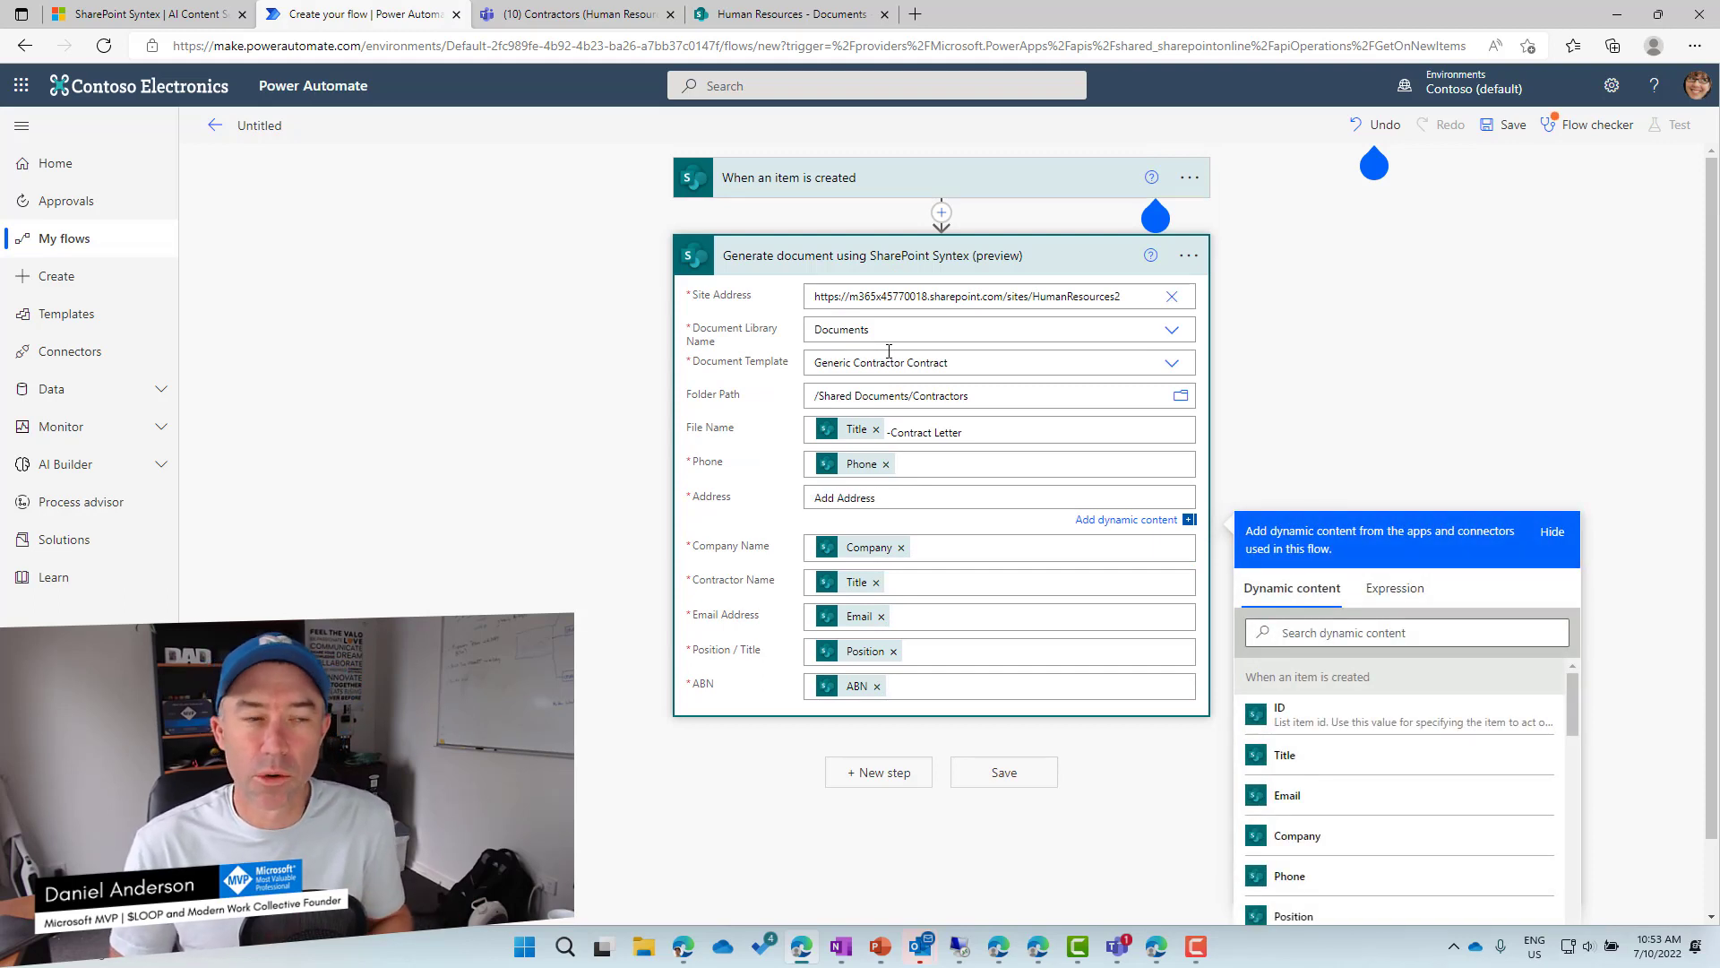
{"action": "left_click", "coordinate": [1443, 444]}
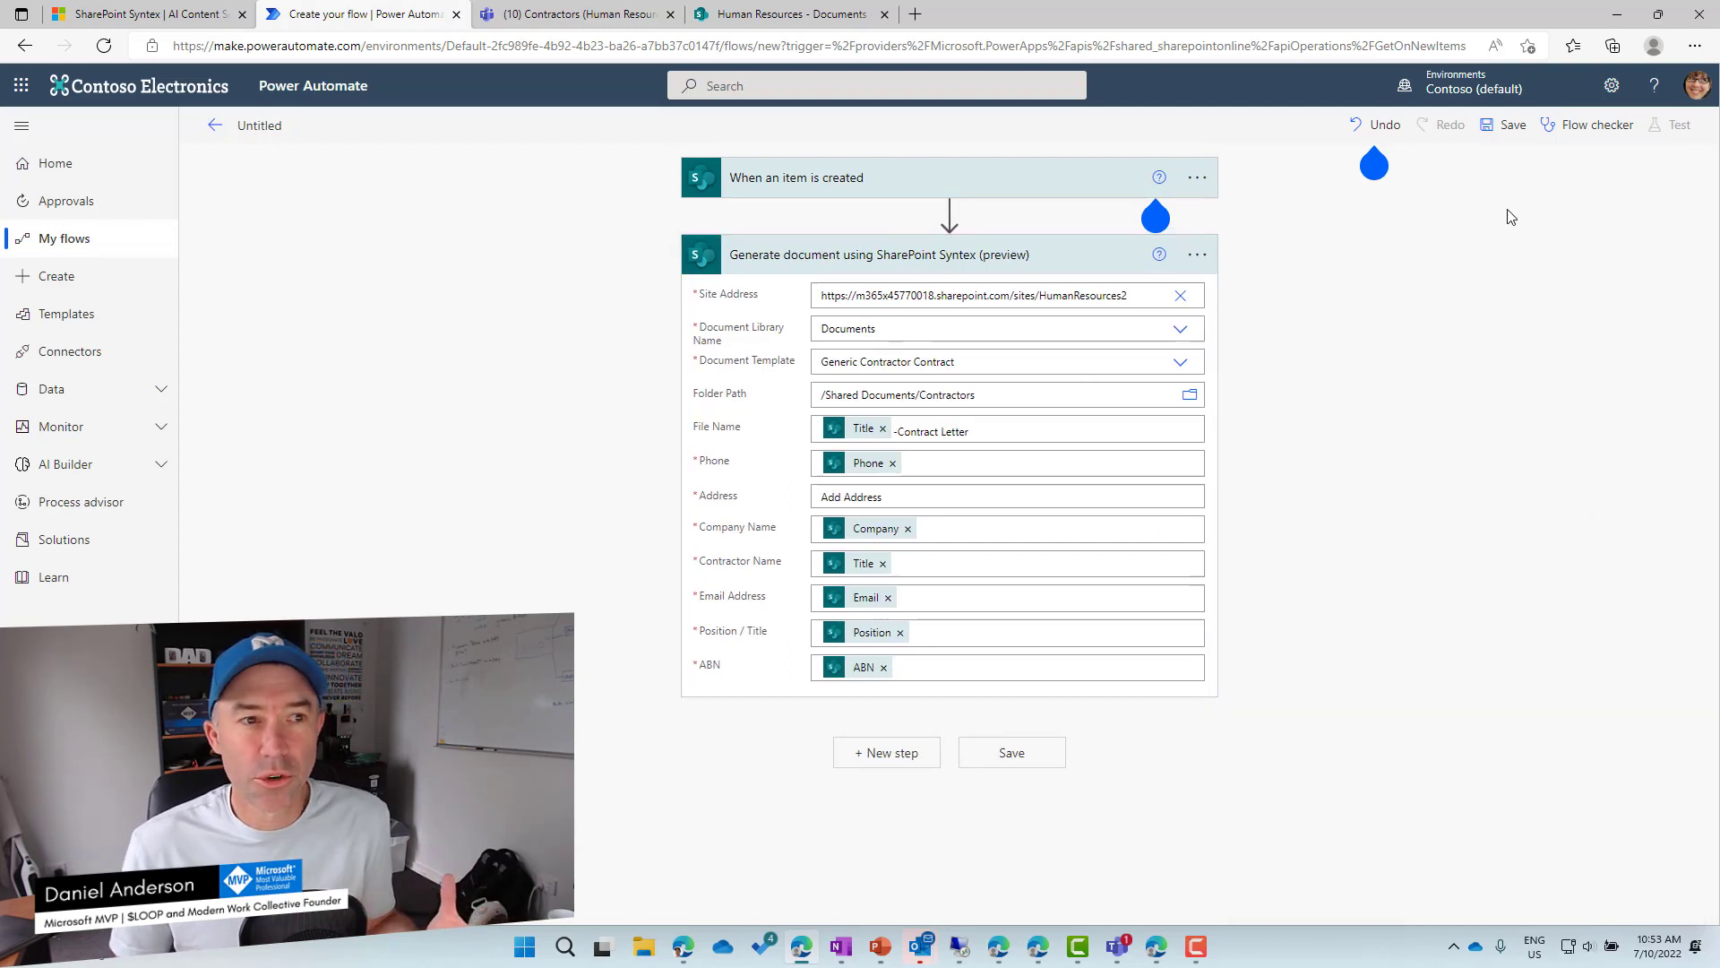
{"action": "left_click", "coordinate": [1511, 130]}
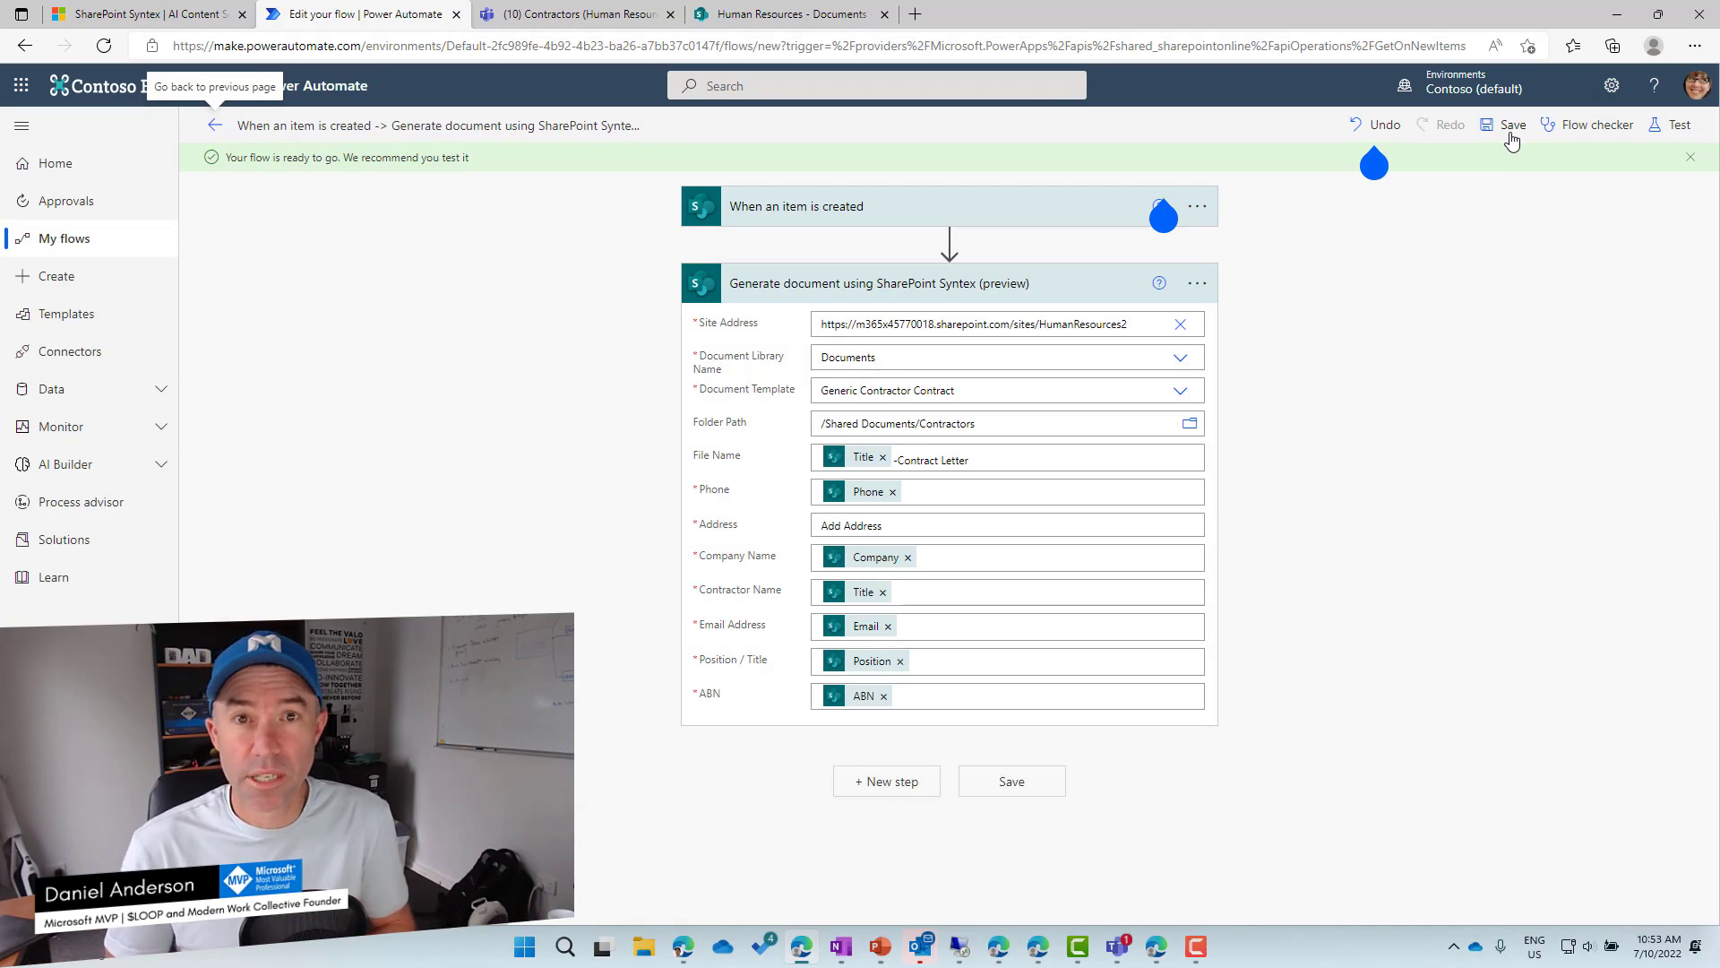
Start a new Contractor List item with the contractor's name, e-mail, company 'Modern Work Collective' and phone number.
{"action": "left_click", "coordinate": [546, 15]}
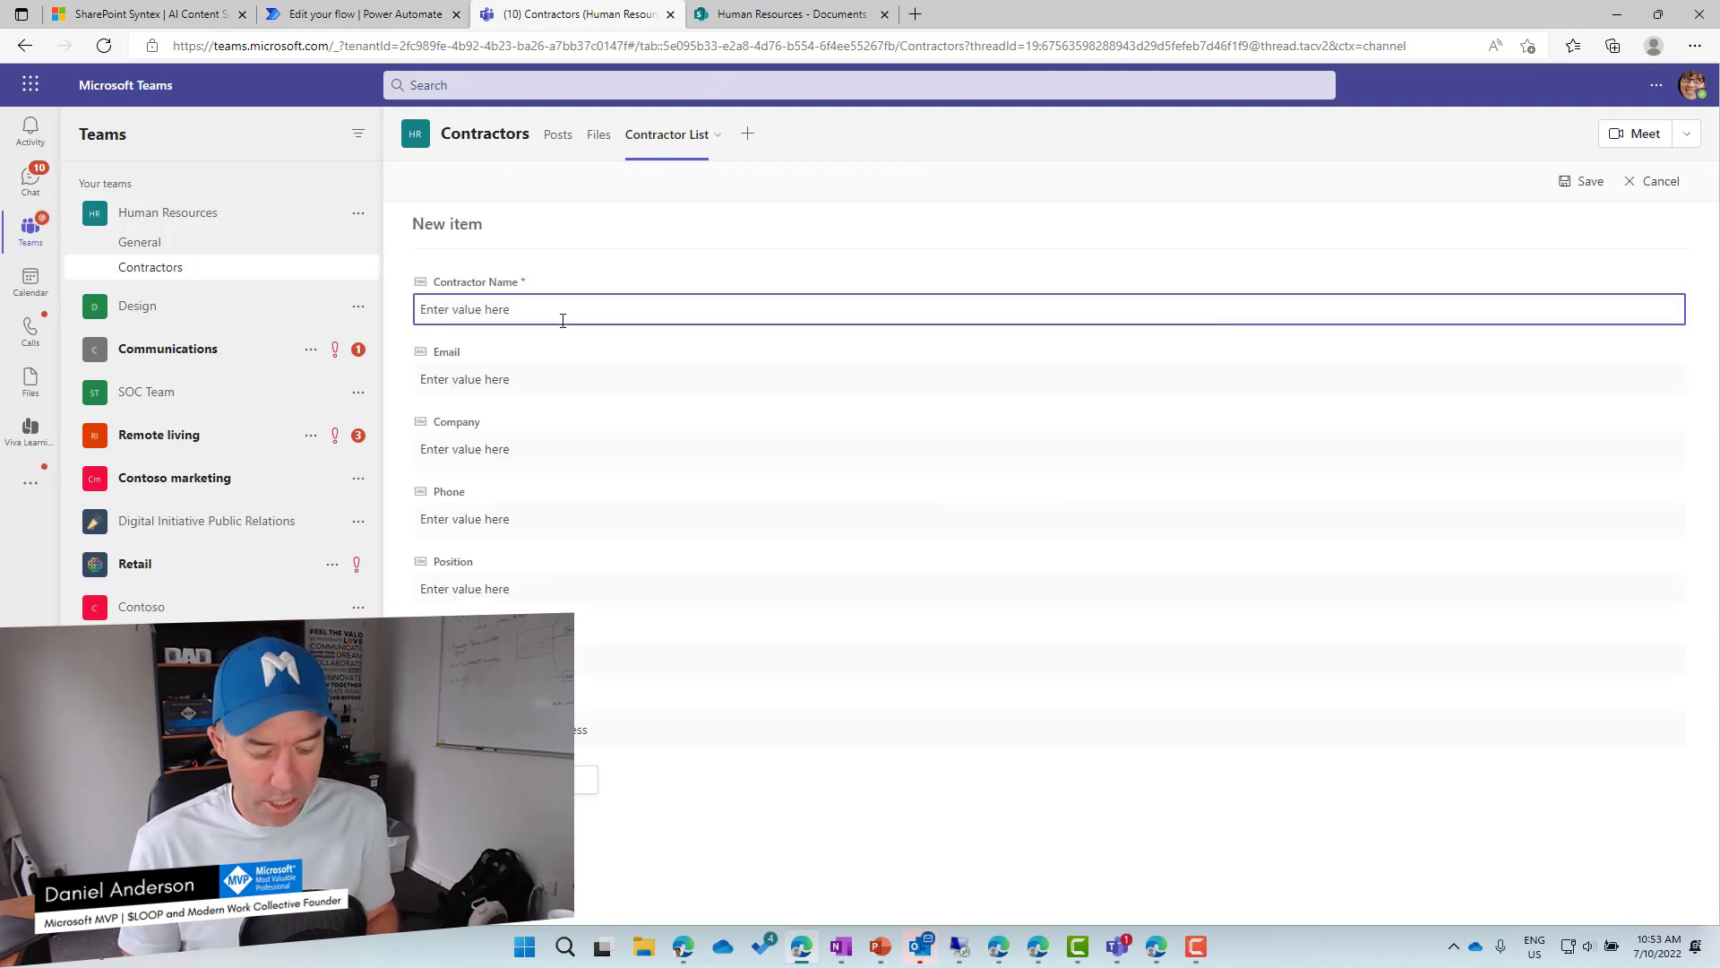
{"action": "key", "text": "Tab"}
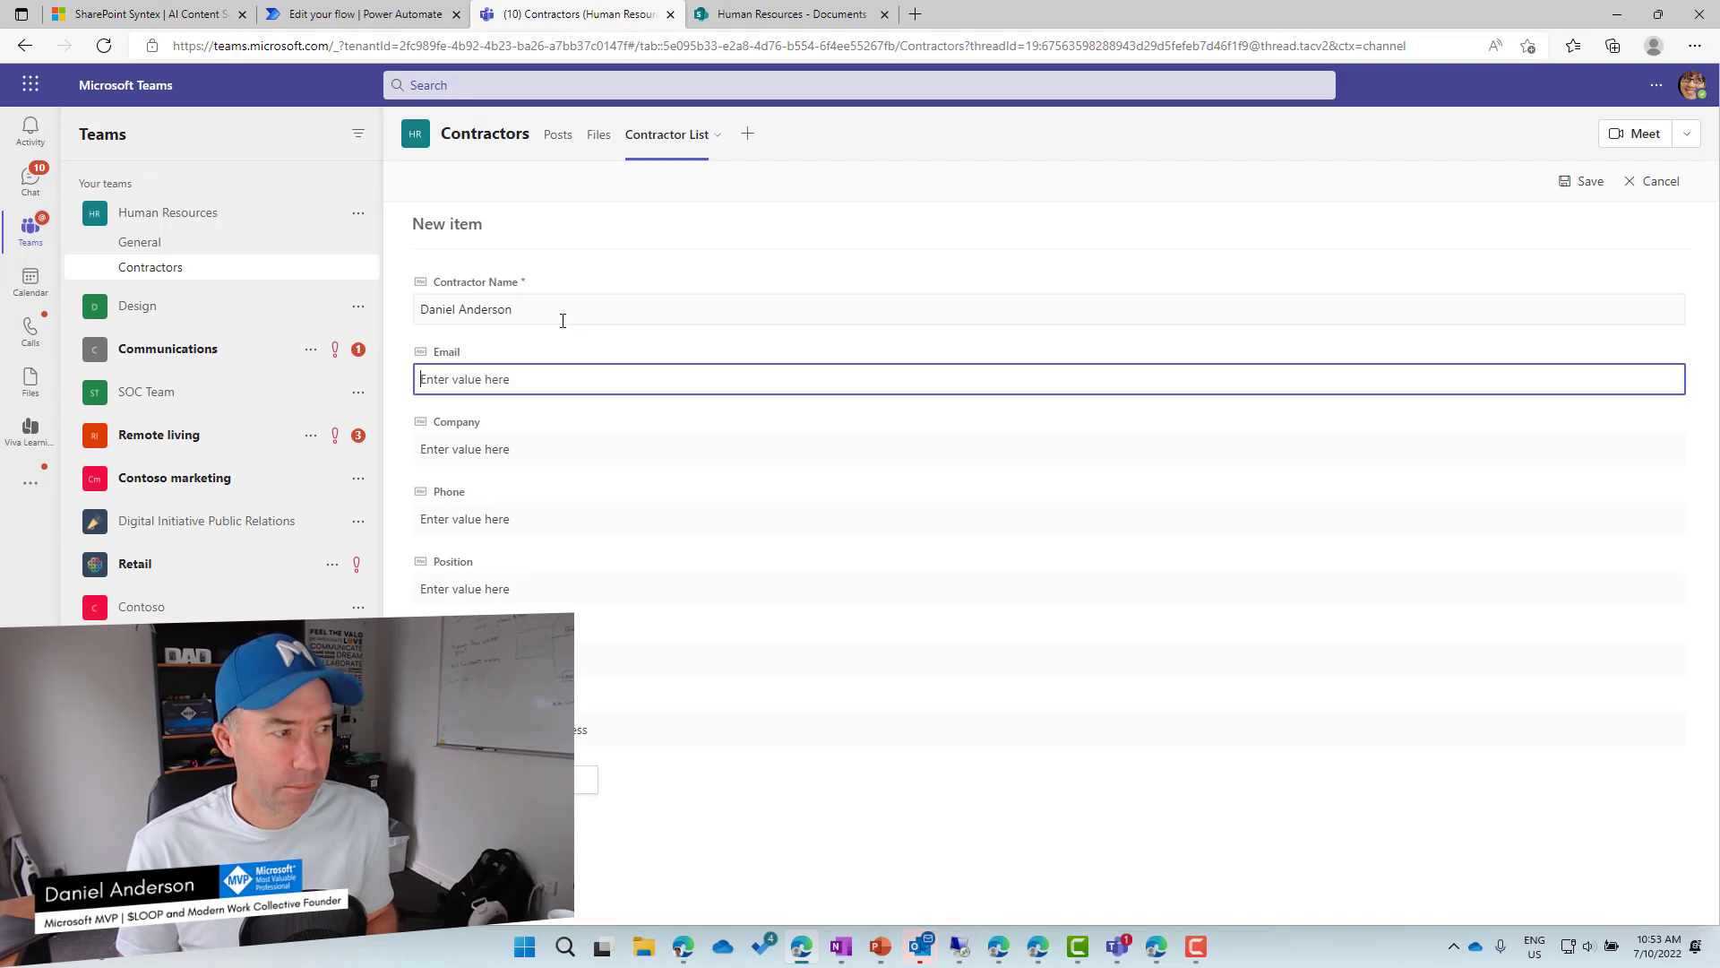
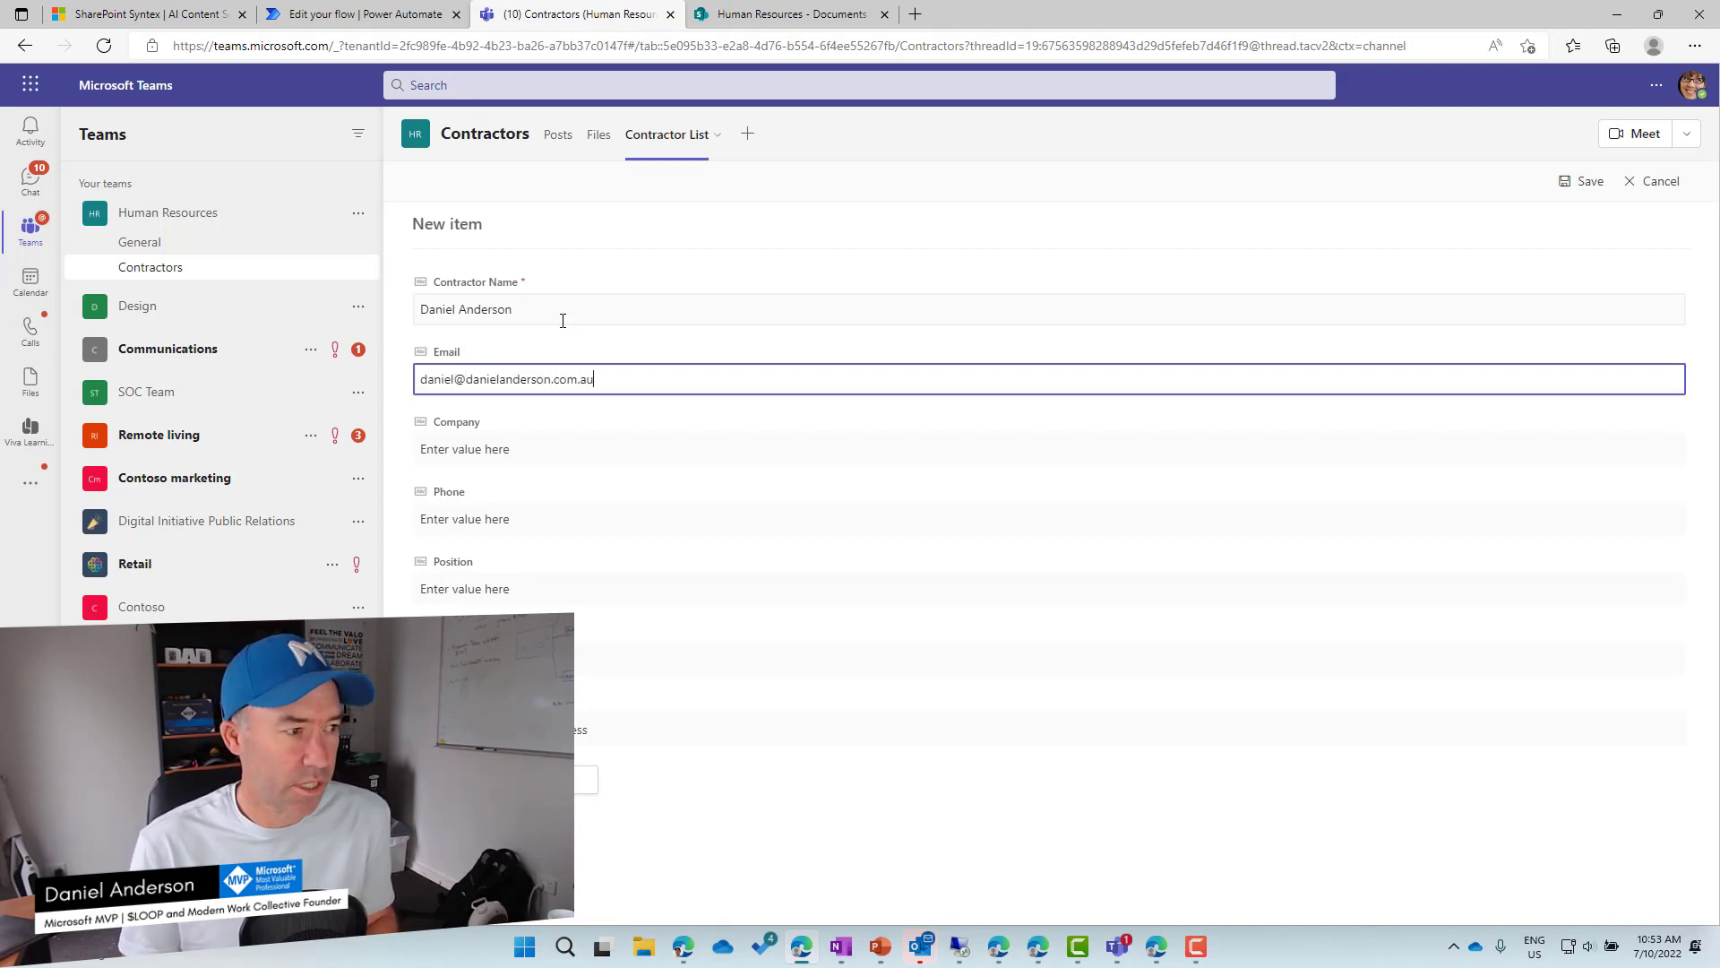
{"action": "key", "text": "Tab"}
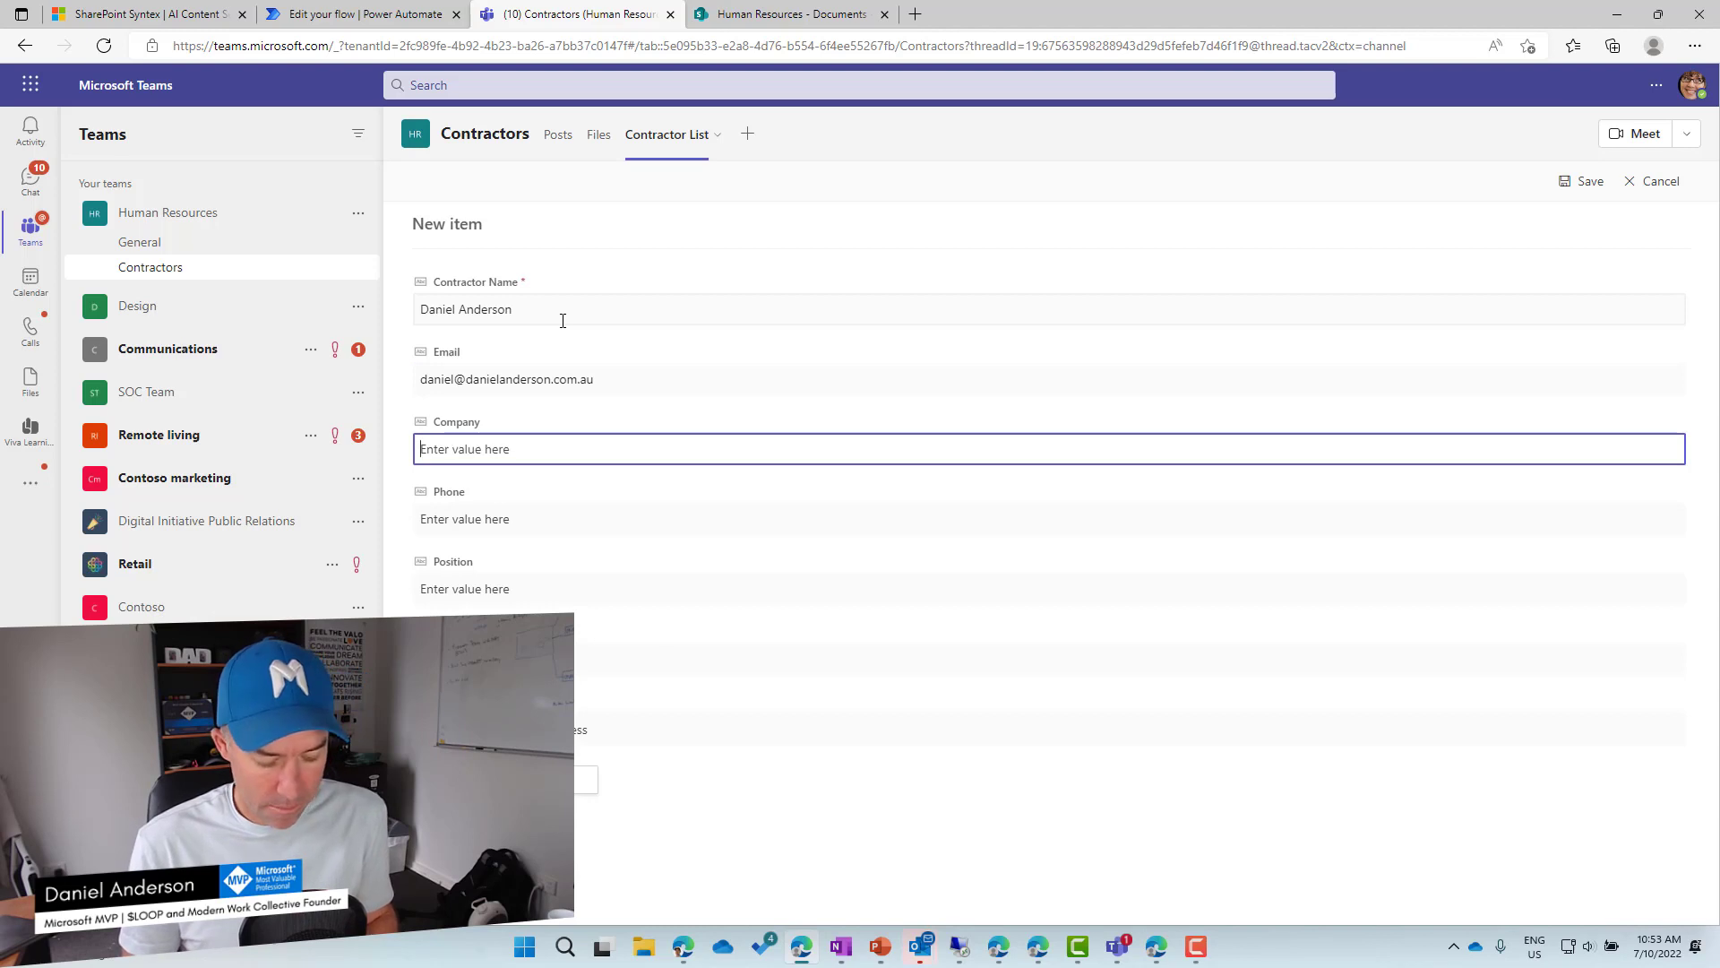
{"action": "type", "text": "Modern Work "}
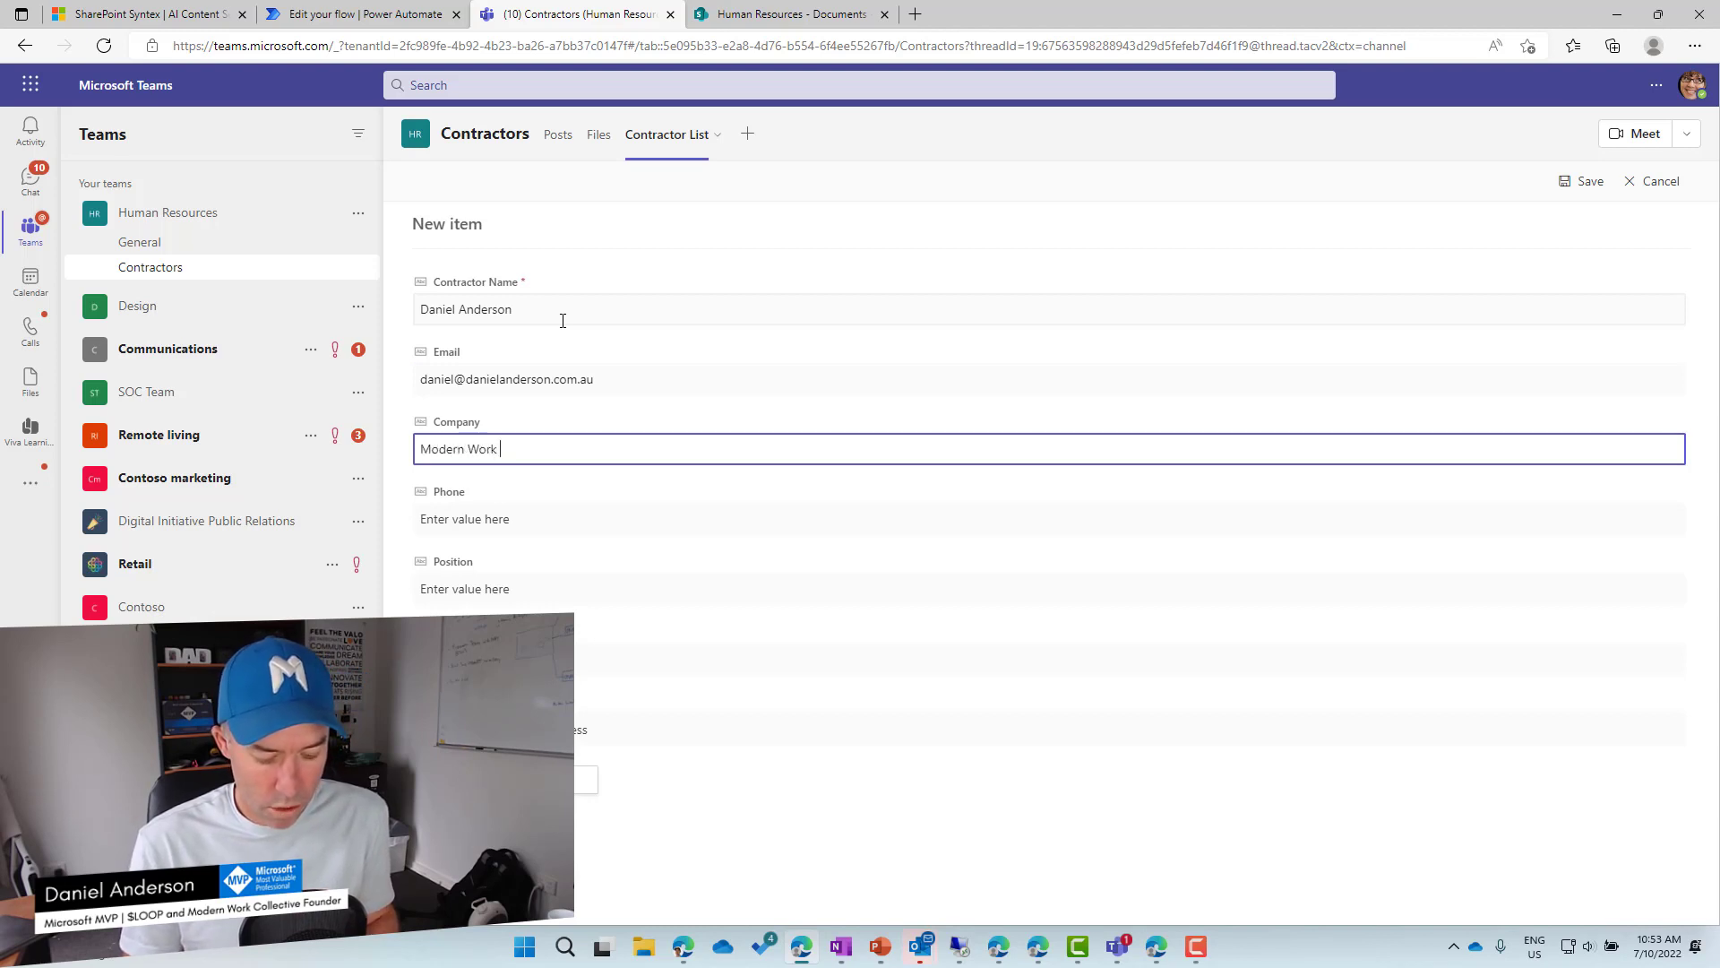
{"action": "type", "text": "Collective"}
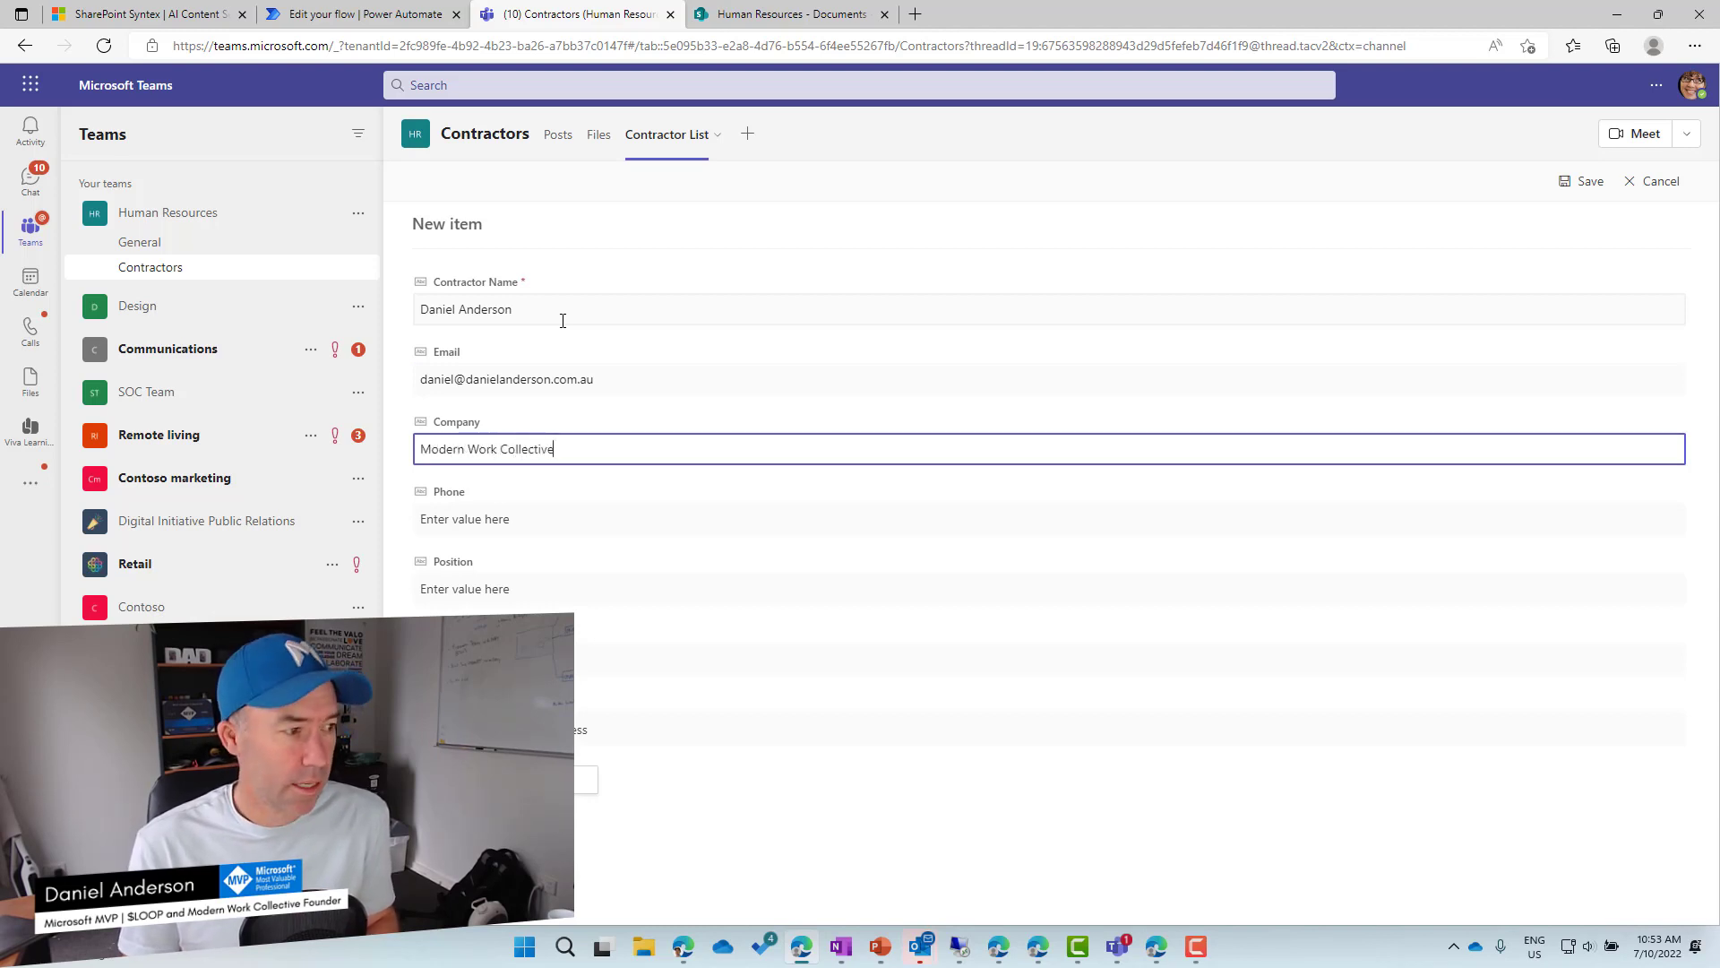
{"action": "key", "text": "Tab"}
{"action": "type", "text": "123456"}
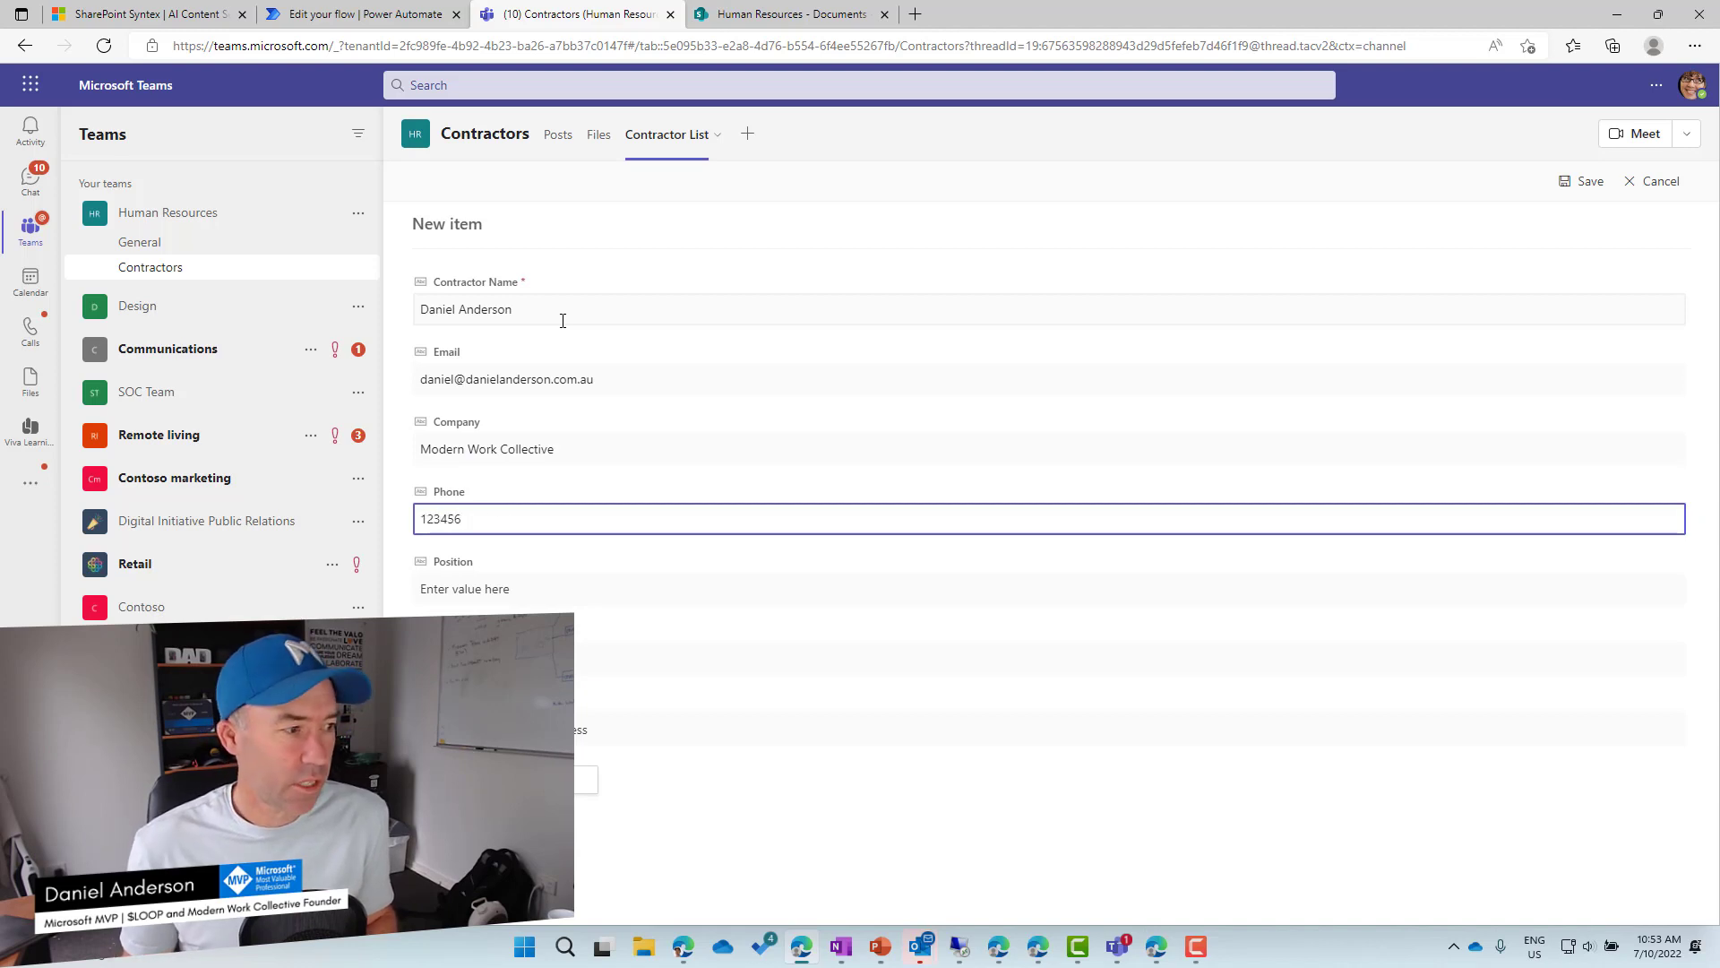
Add the position 'Modern Workplac', the ABN and an internal manager, then save the item.
{"action": "key", "text": "Tab"}
{"action": "type", "text": "Modern Workplac"}
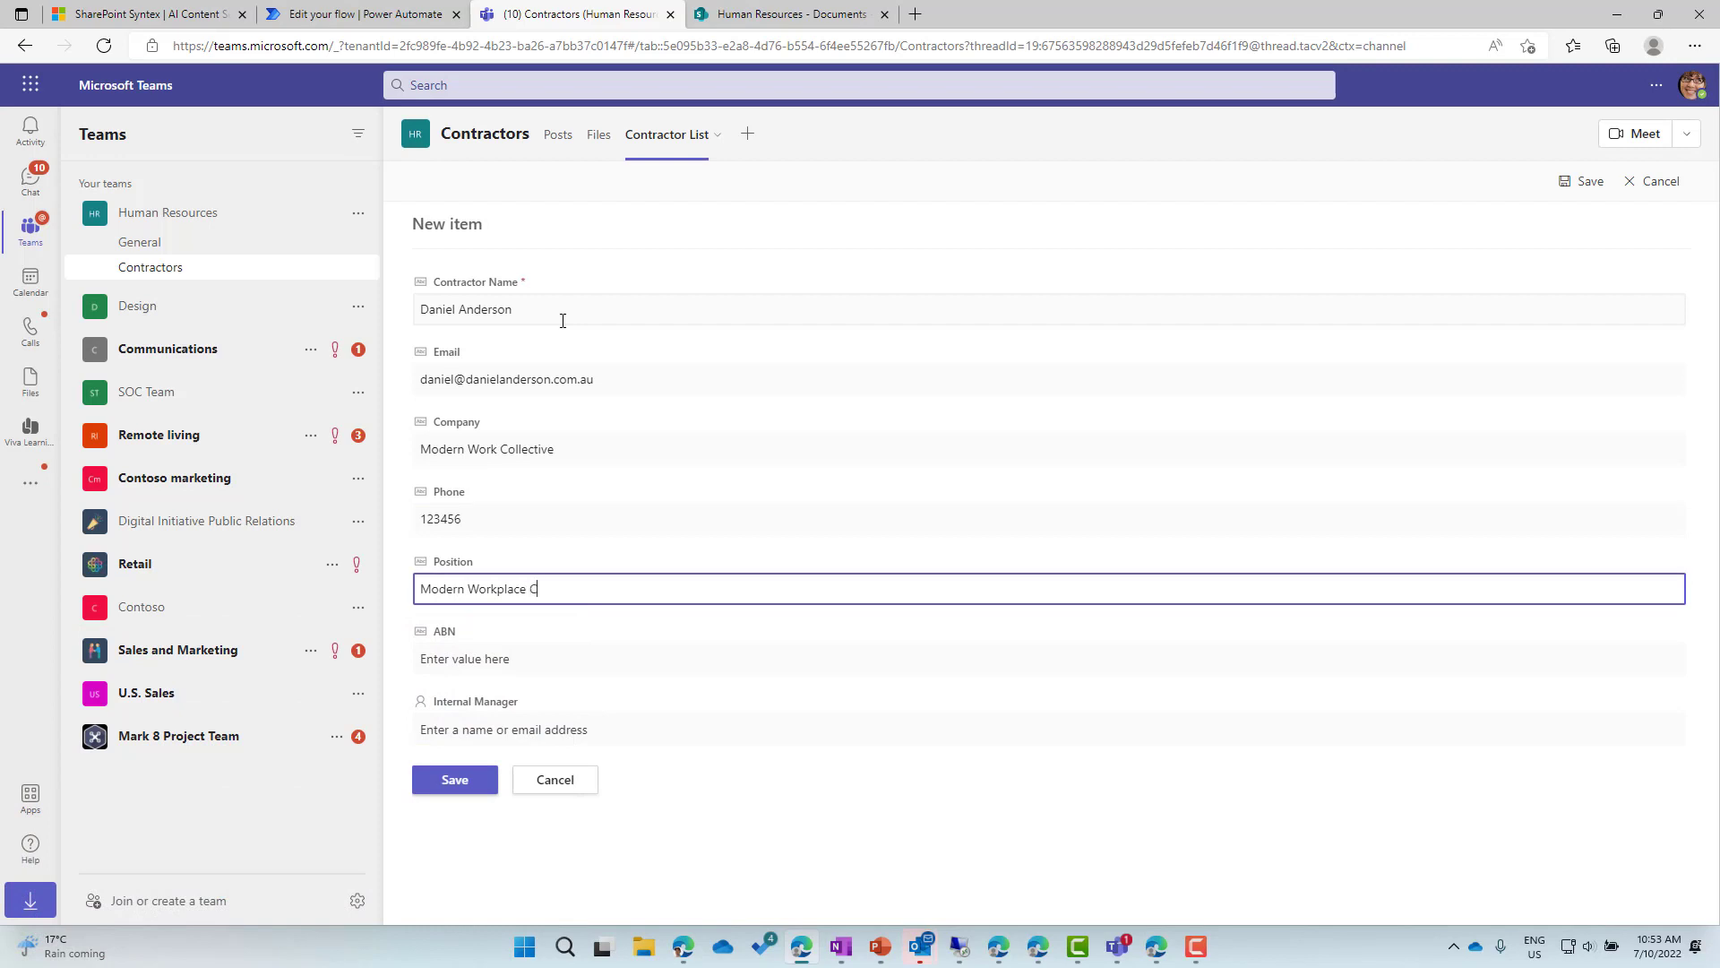
{"action": "key", "text": "Tab"}
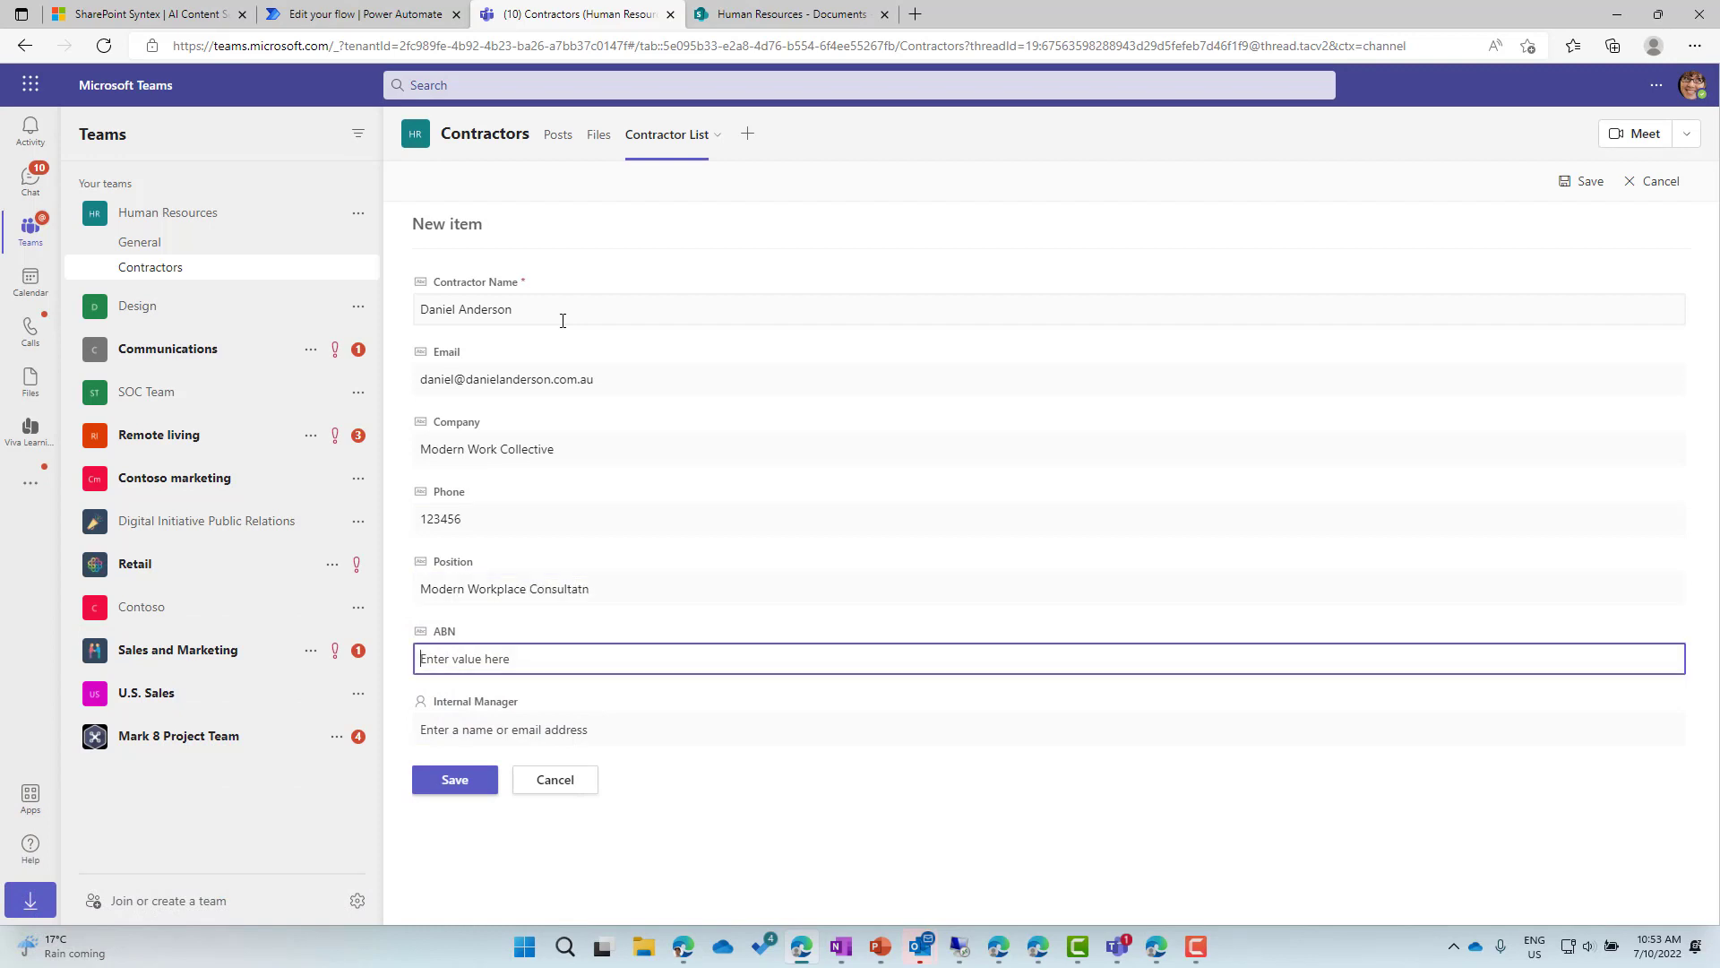
{"action": "key", "text": "shift+Tab"}
{"action": "key", "text": "End"}
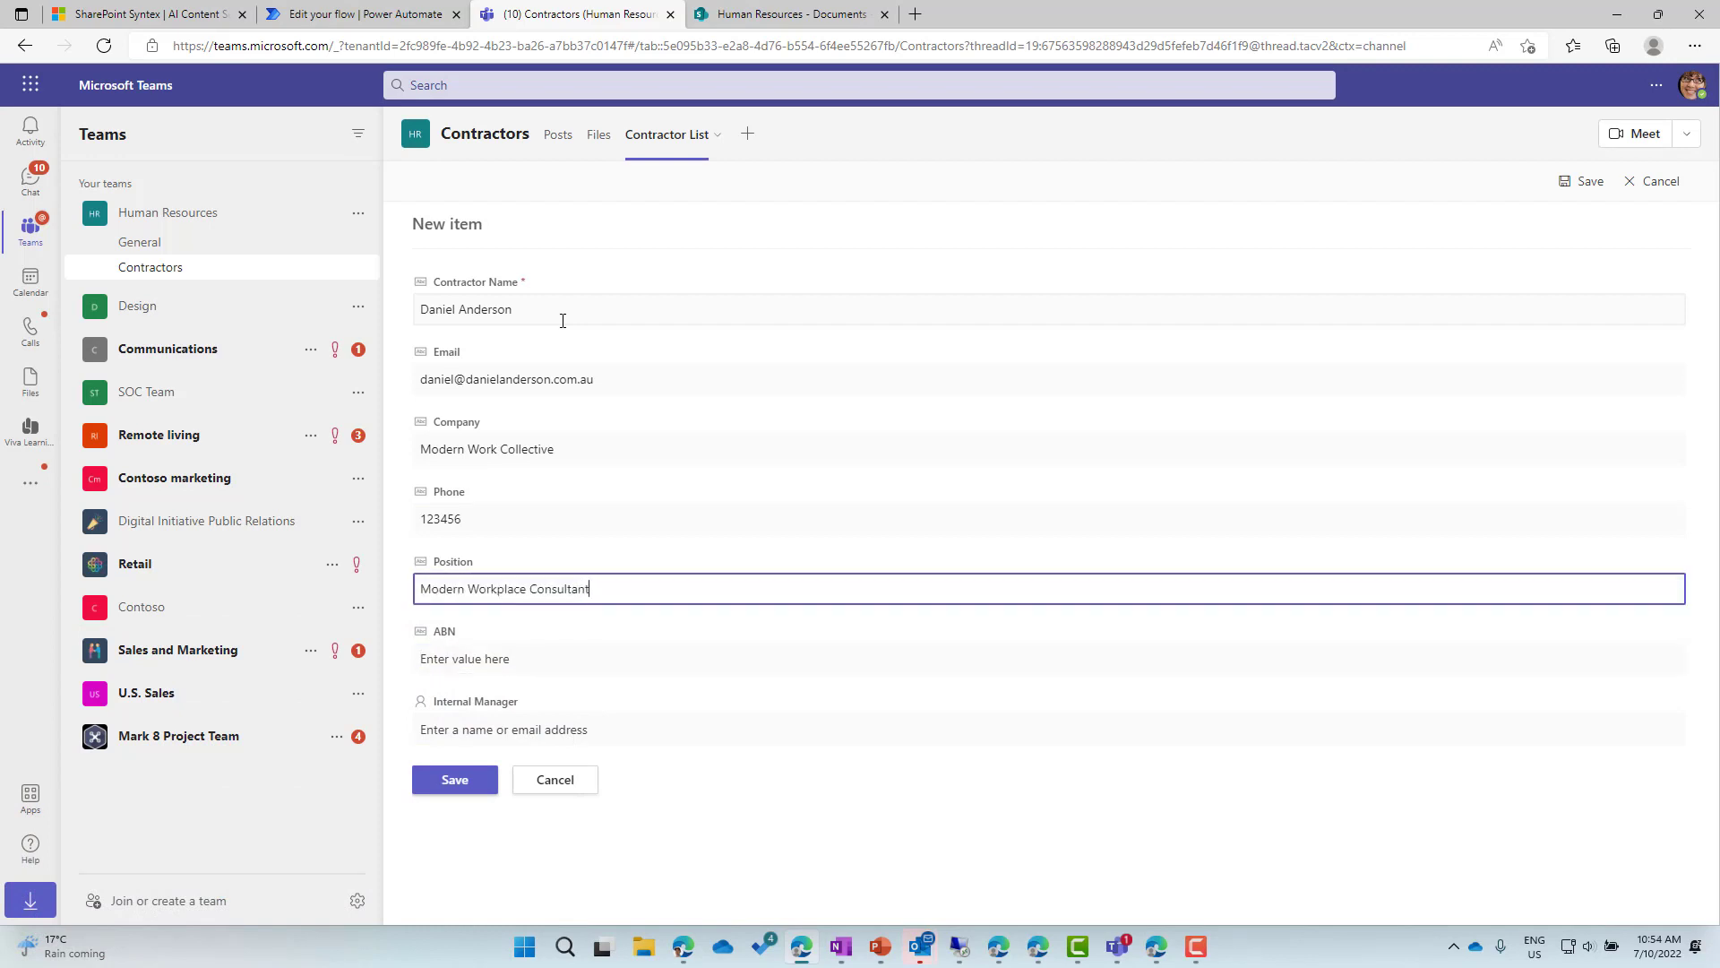
{"action": "key", "text": "Tab"}
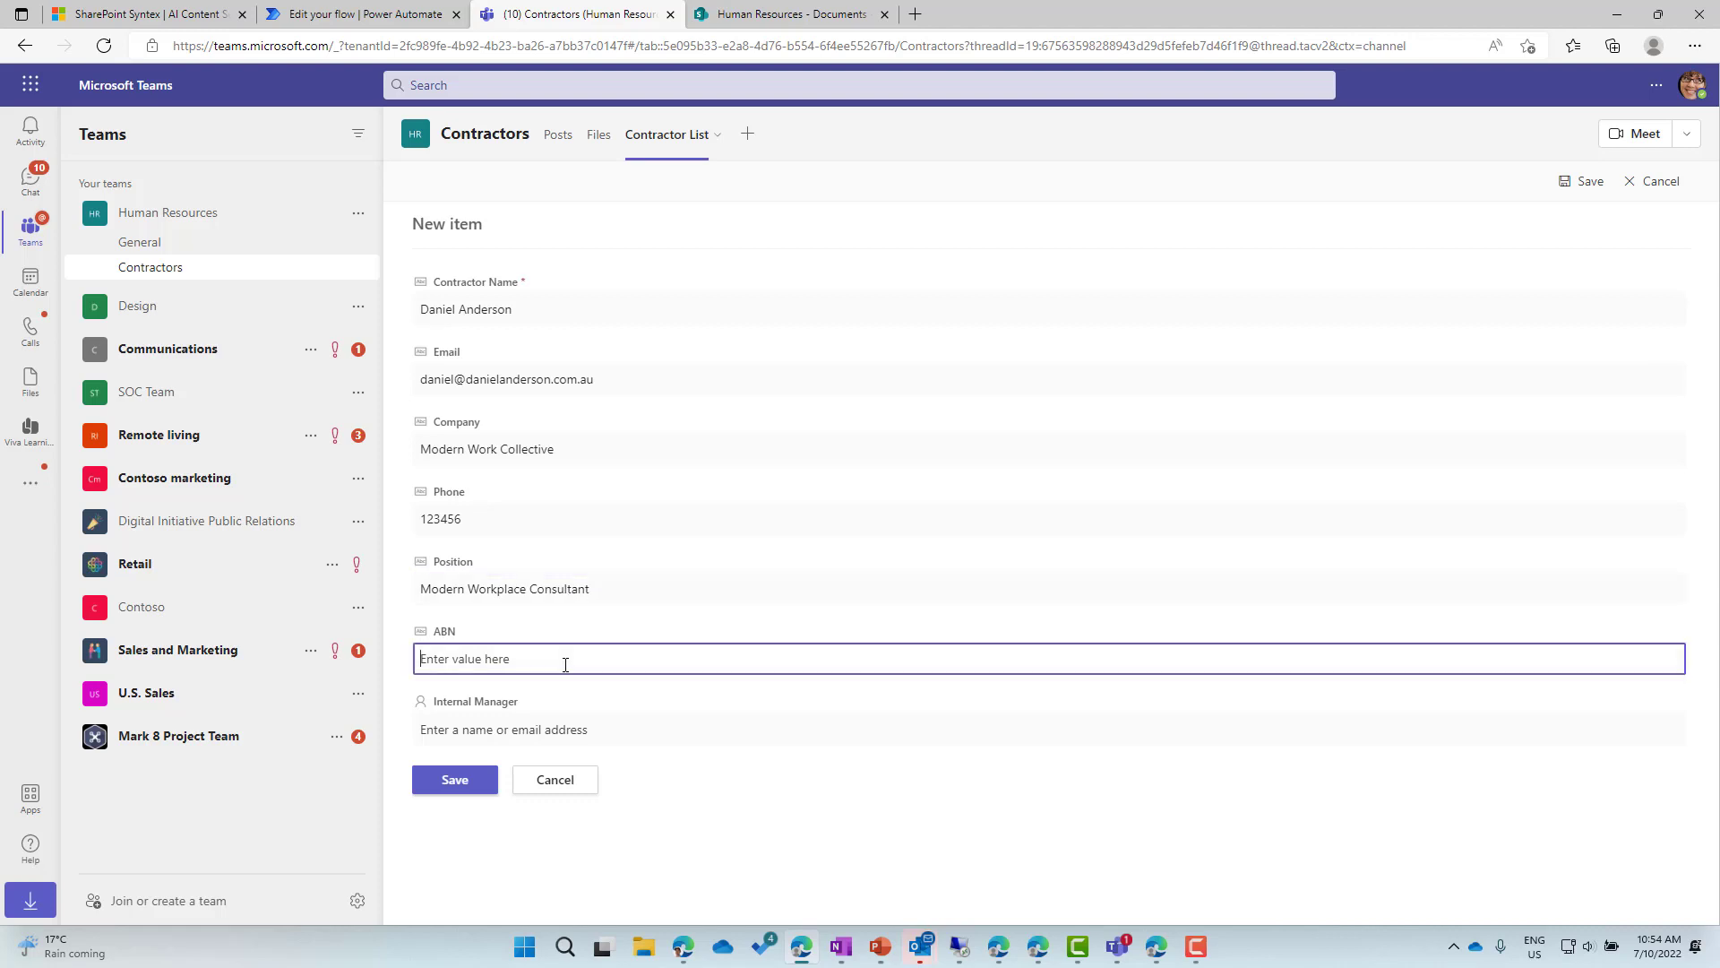
{"action": "type", "text": "789789456456465"}
{"action": "key", "text": "Tab"}
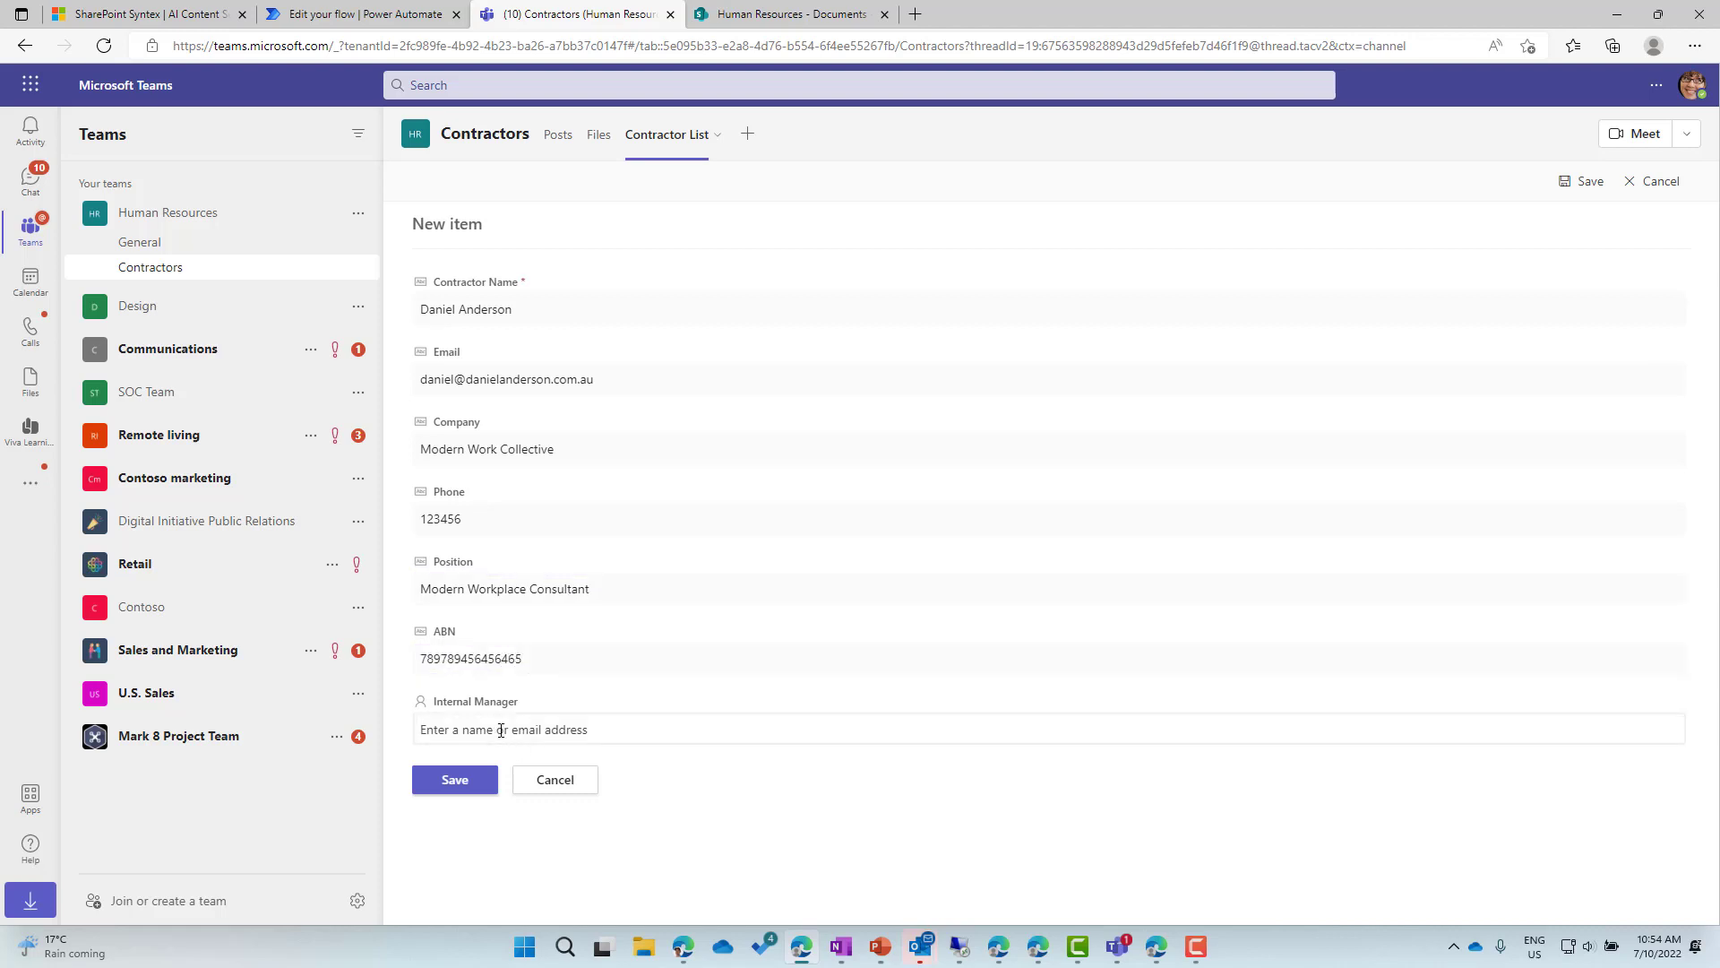
{"action": "type", "text": "ale"}
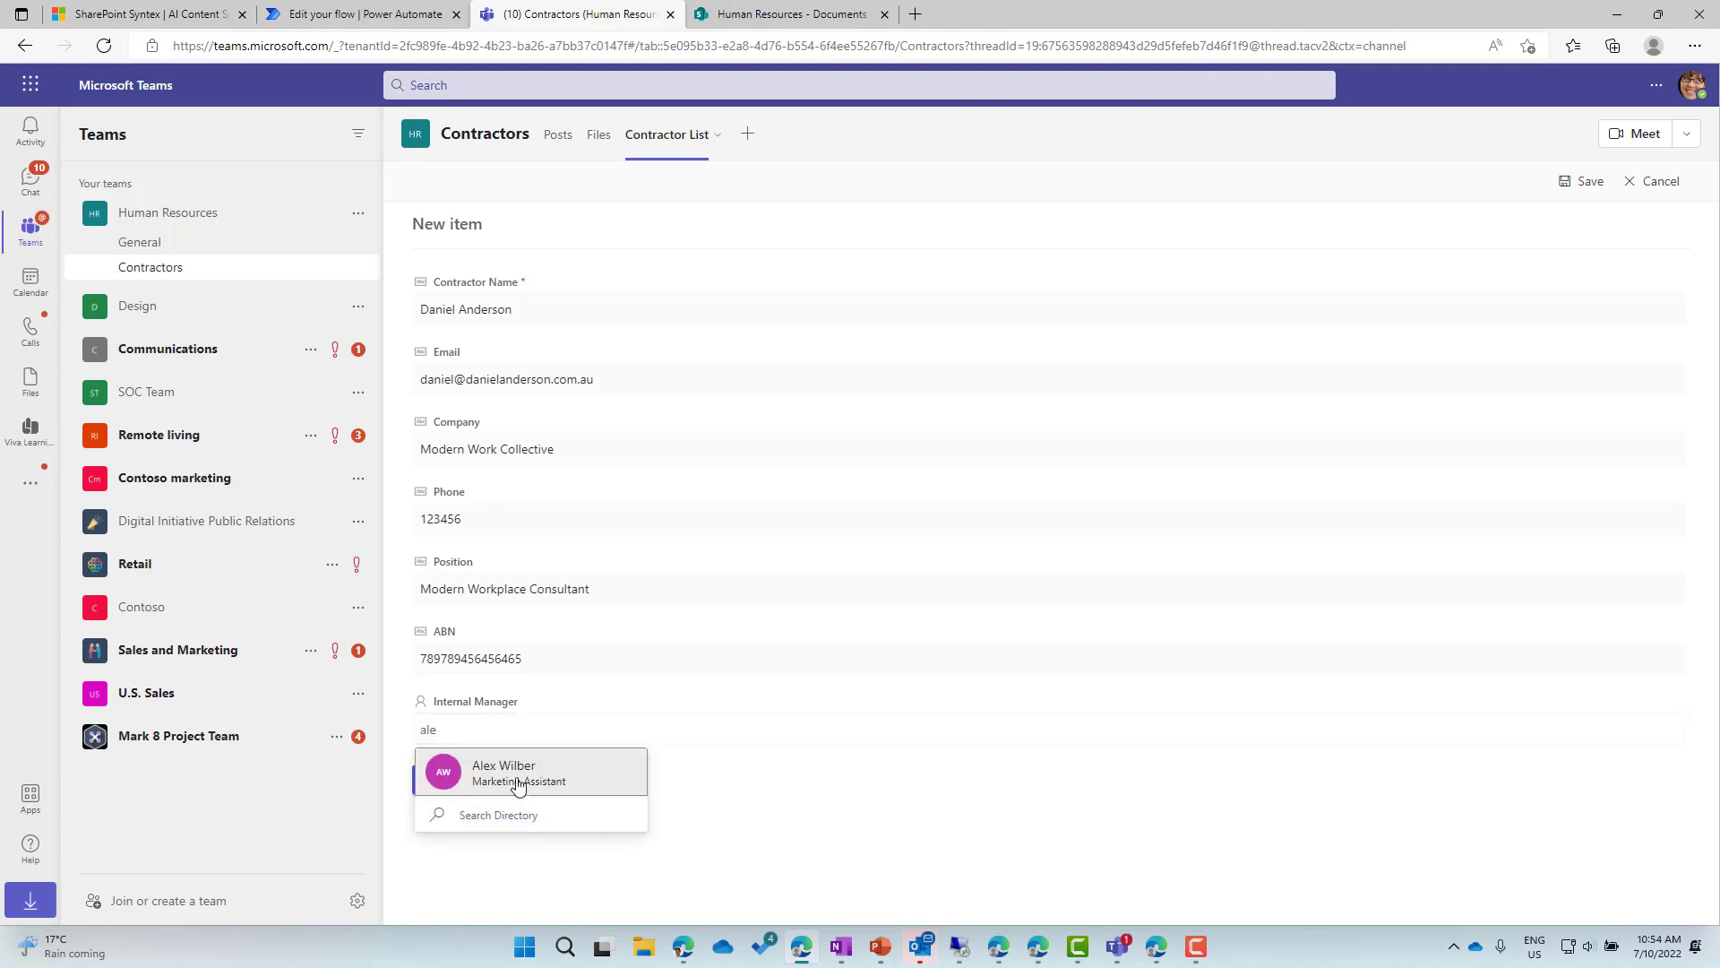
{"action": "left_click", "coordinate": [518, 783]}
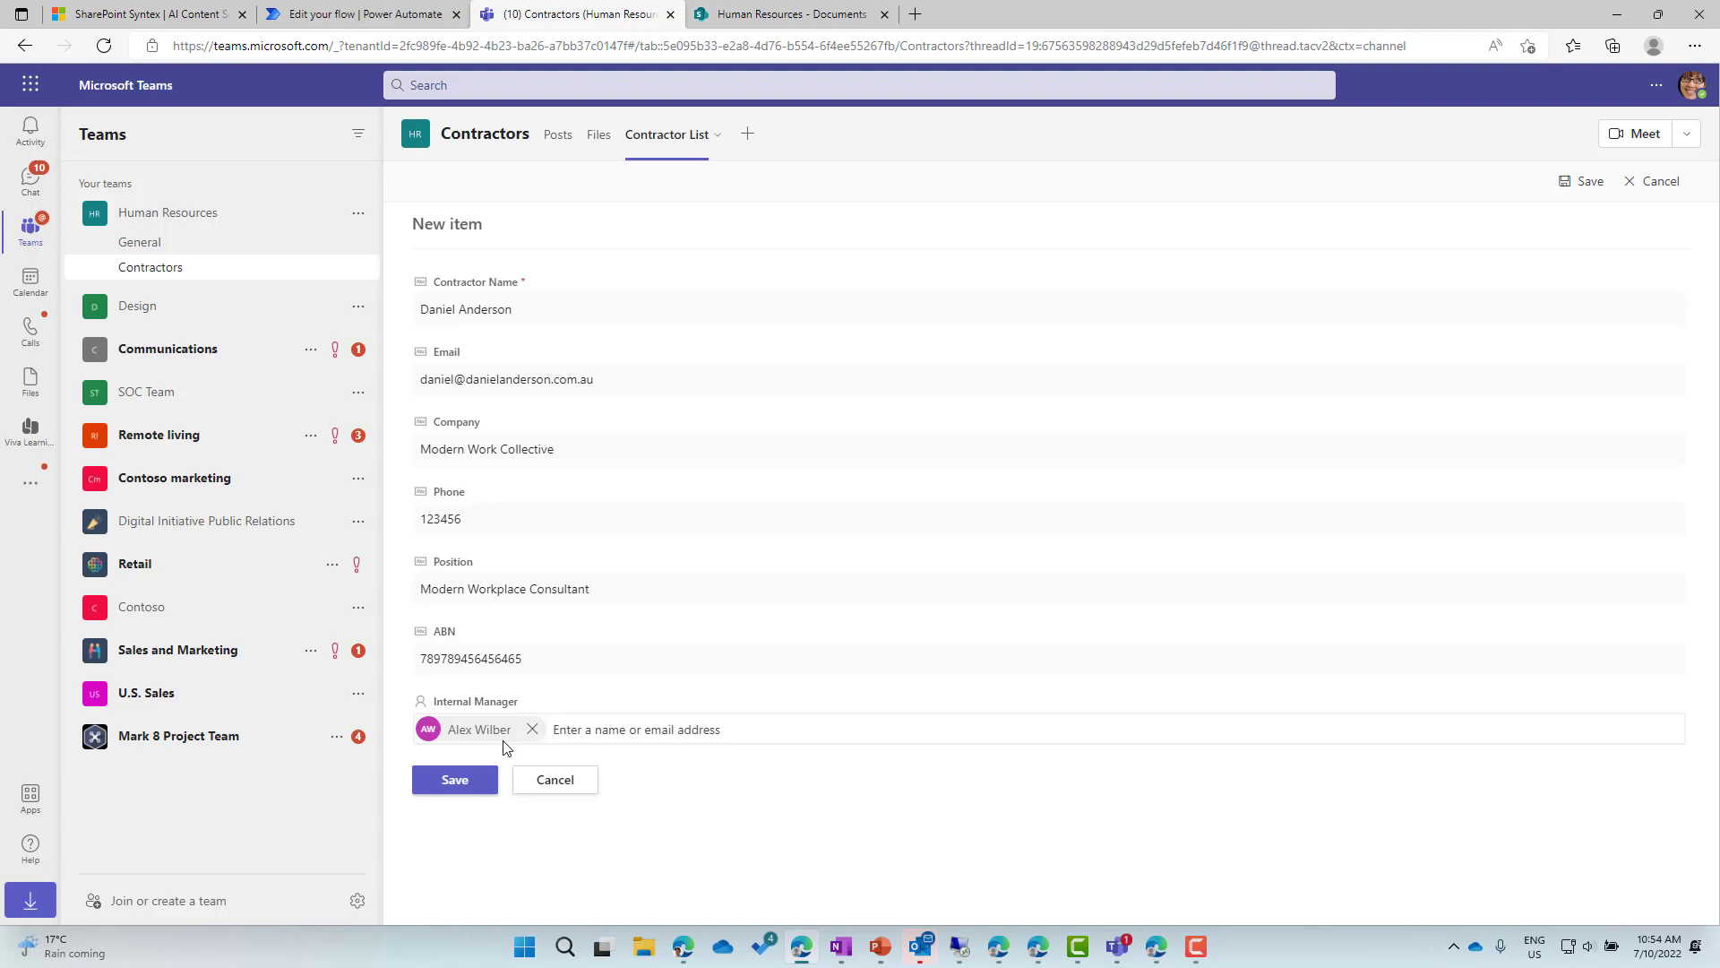
{"action": "left_click", "coordinate": [456, 782]}
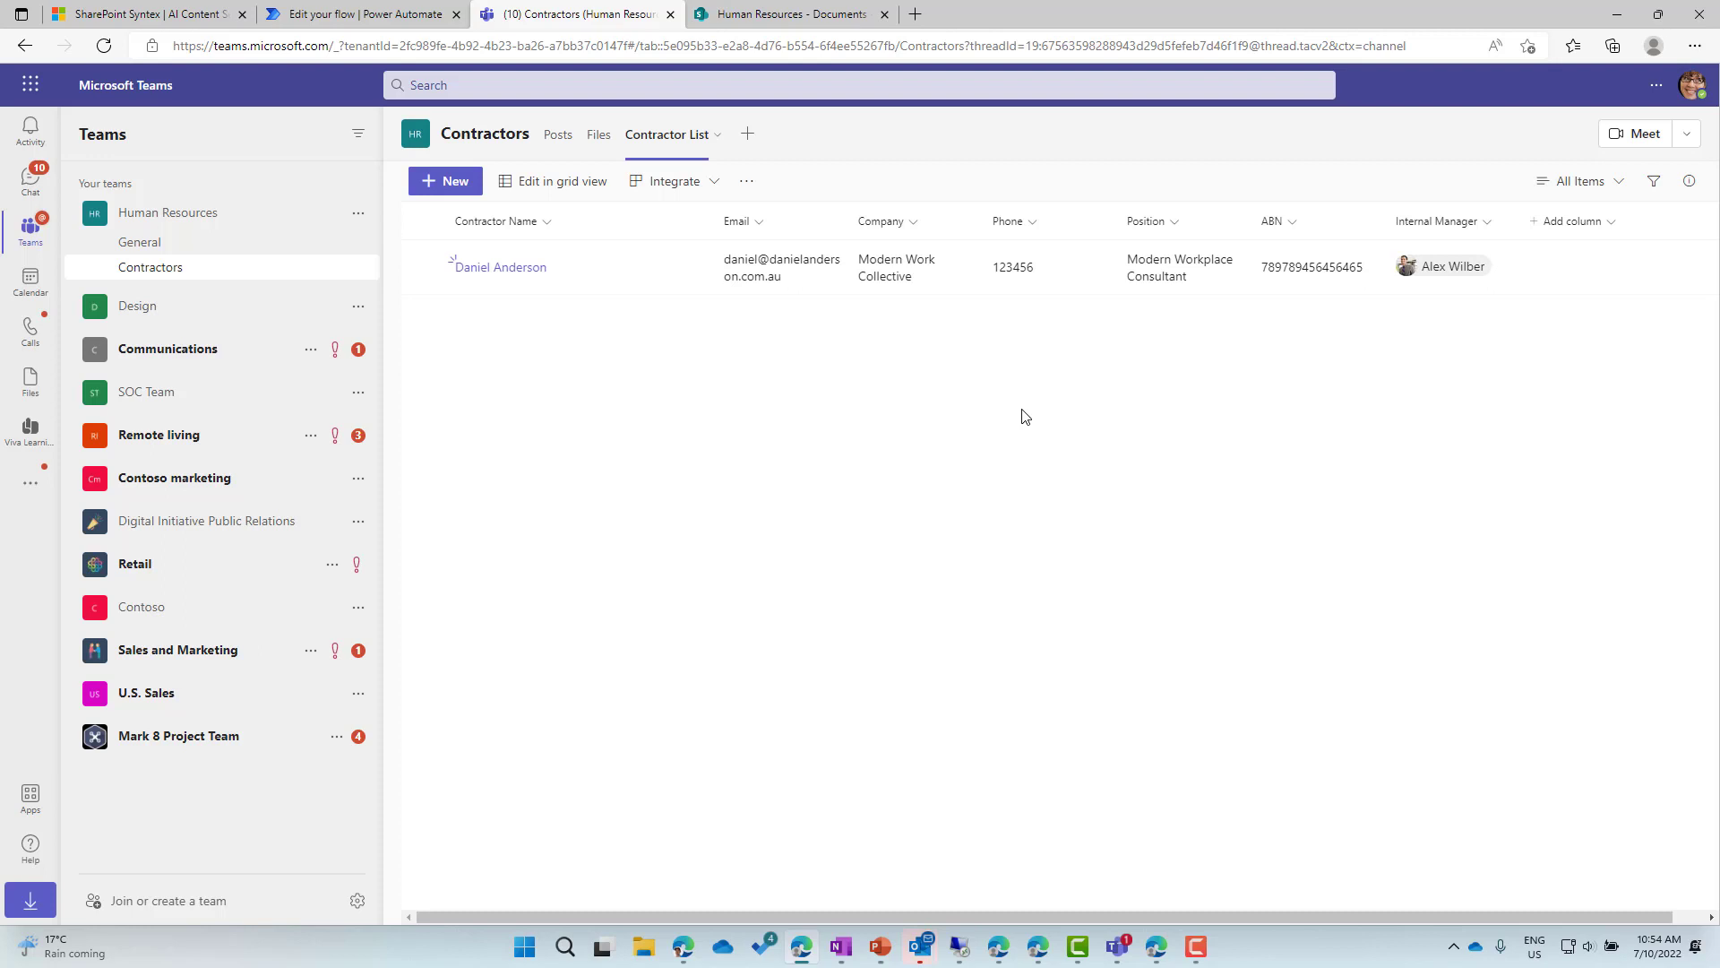
Open the flow's details page, dismiss the ready message and refresh run history to see the successful run.
{"action": "left_click", "coordinate": [360, 15]}
{"action": "left_click", "coordinate": [212, 130]}
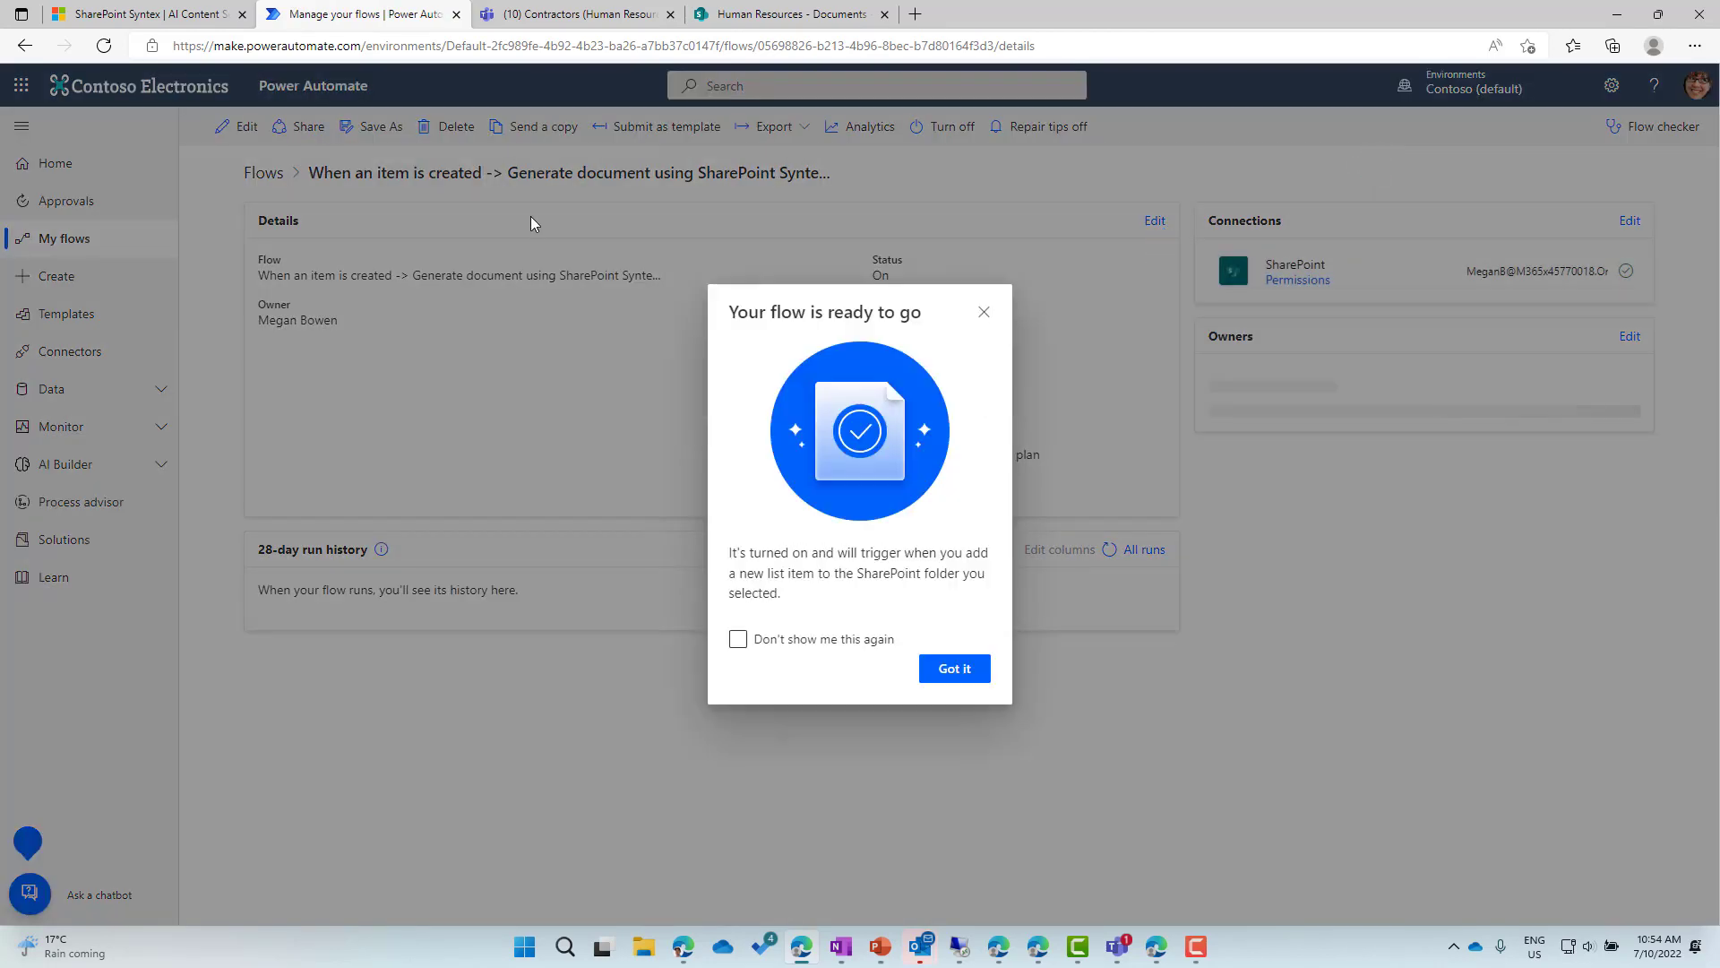
{"action": "left_click", "coordinate": [954, 668]}
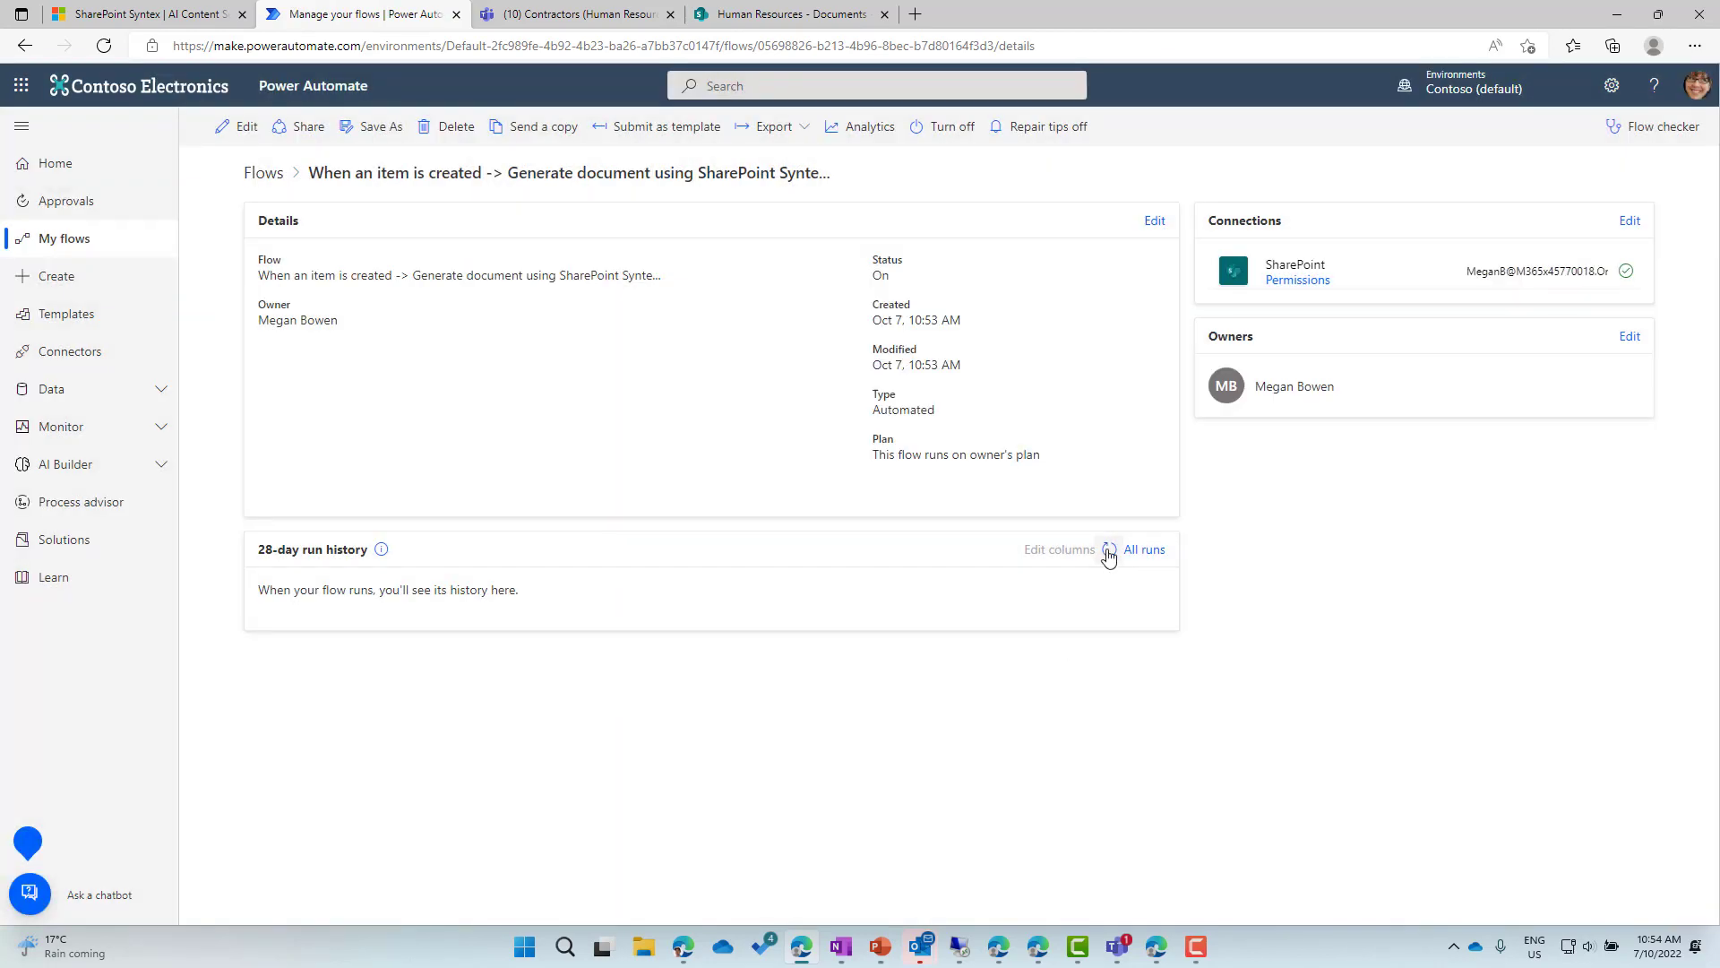
{"action": "left_click", "coordinate": [1111, 552]}
{"action": "left_click", "coordinate": [1115, 559]}
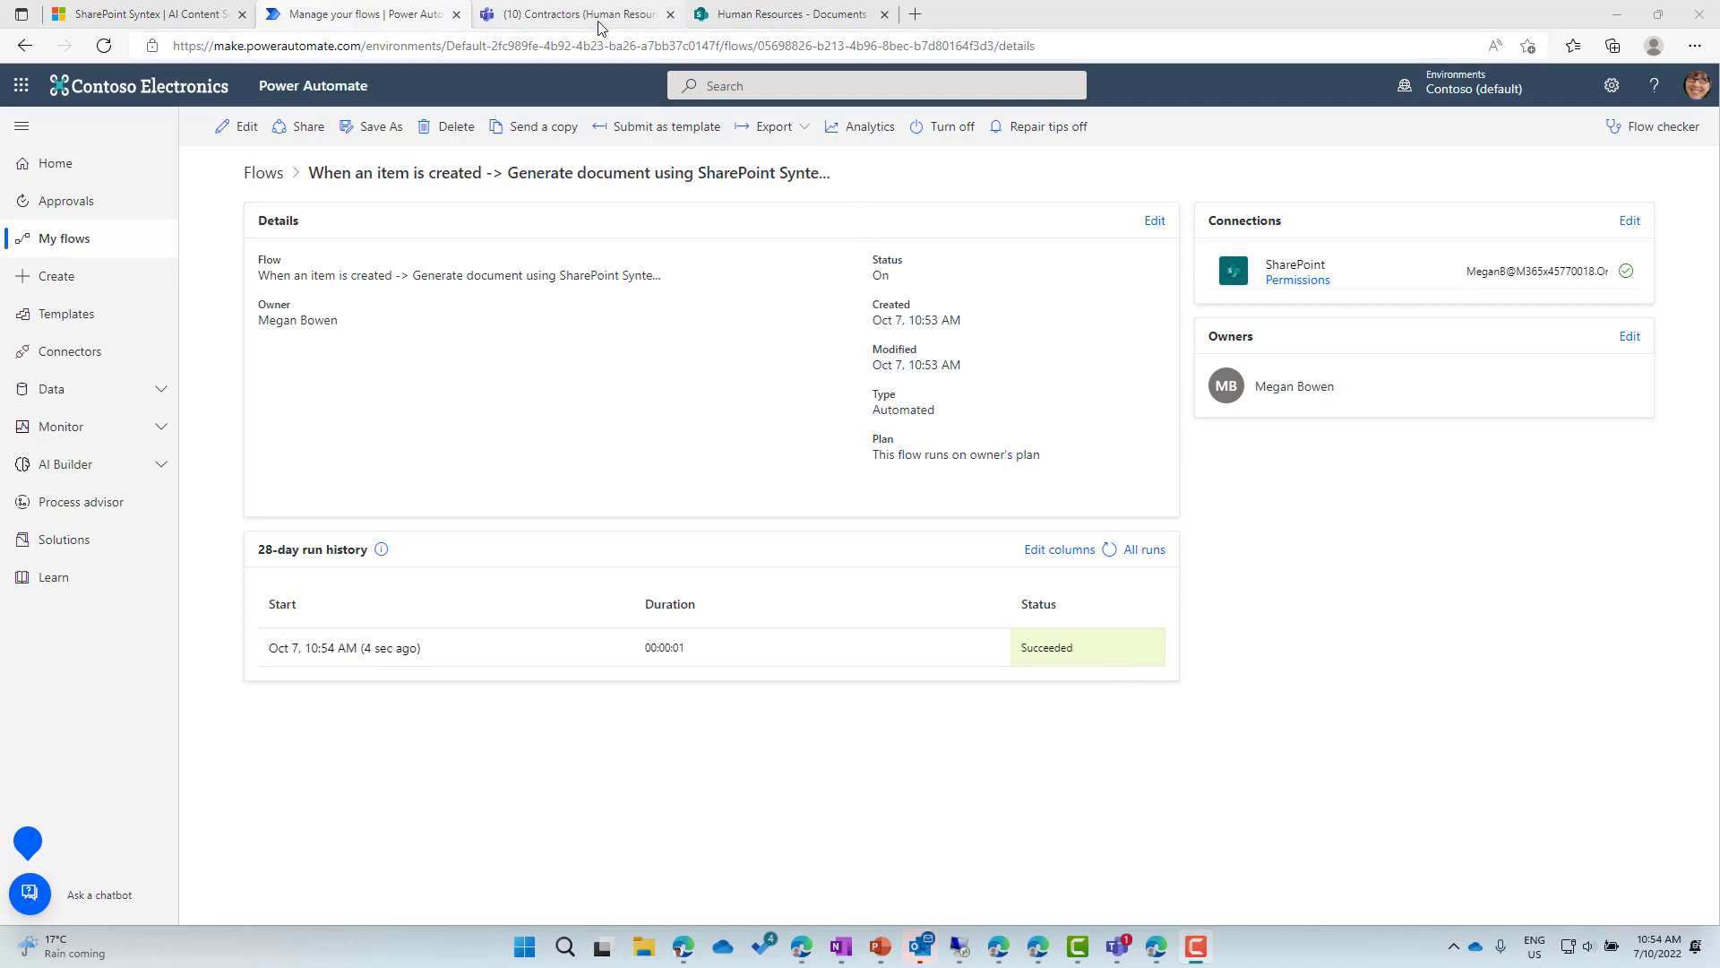
Open the generated Contract Letter Word file from the Contractors channel's Files in Teams.
{"action": "key", "text": "ctrl+Tab"}
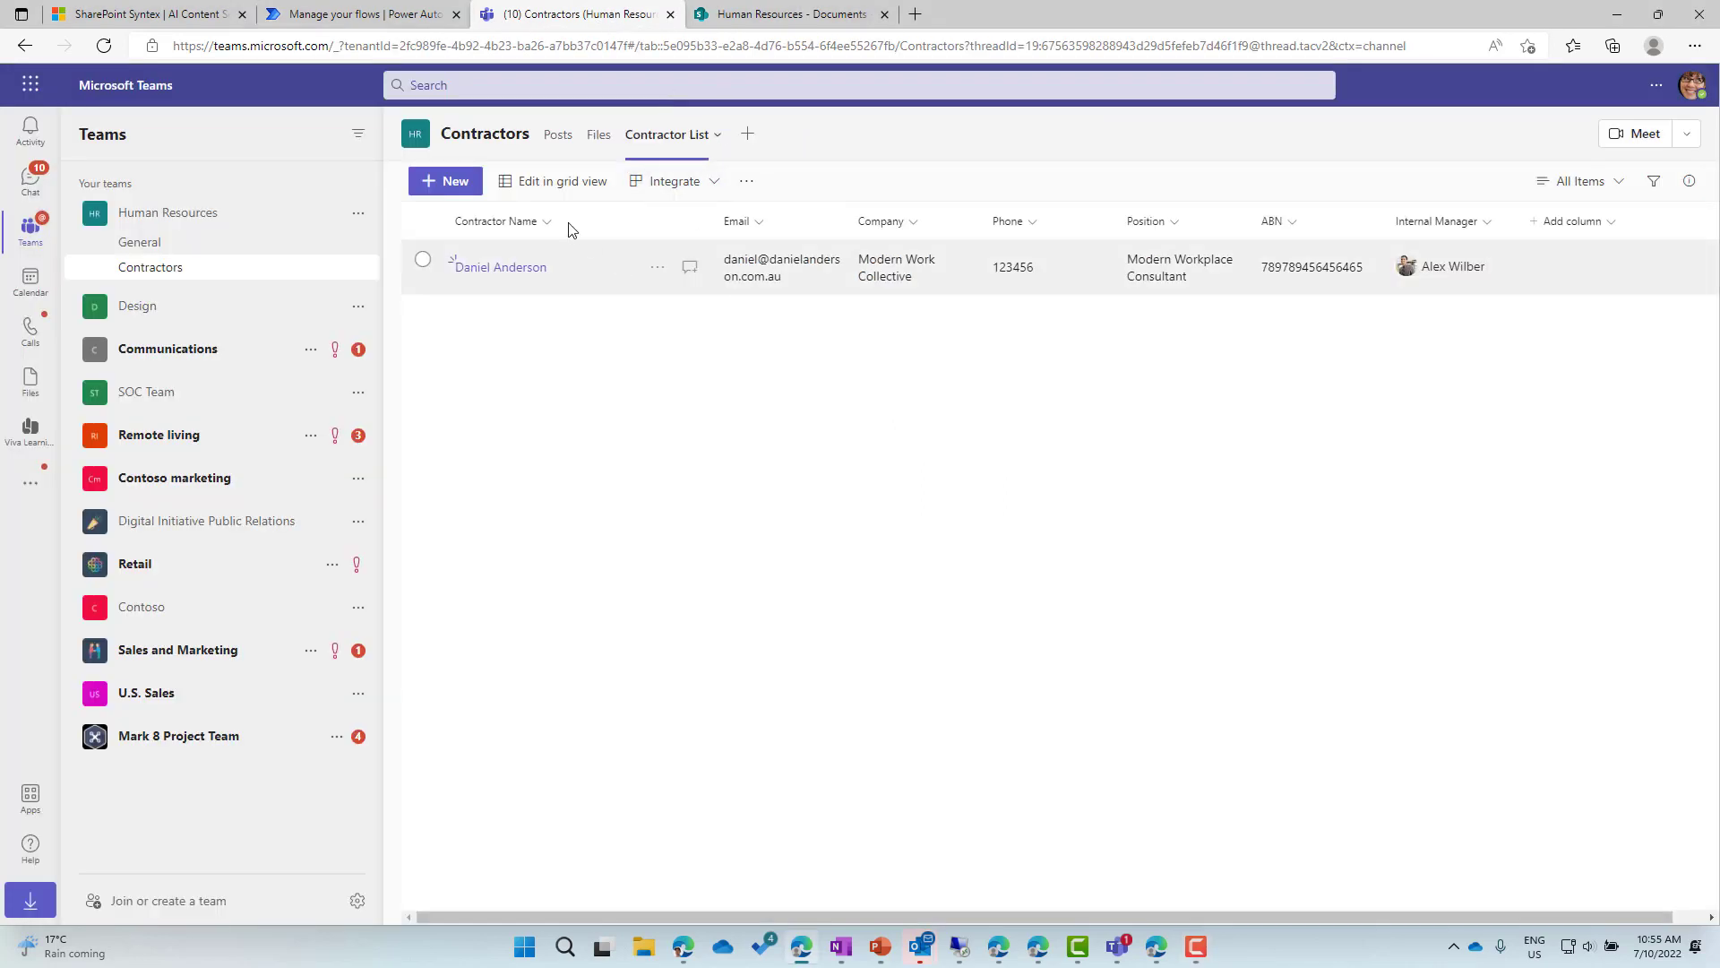
{"action": "left_click", "coordinate": [598, 135]}
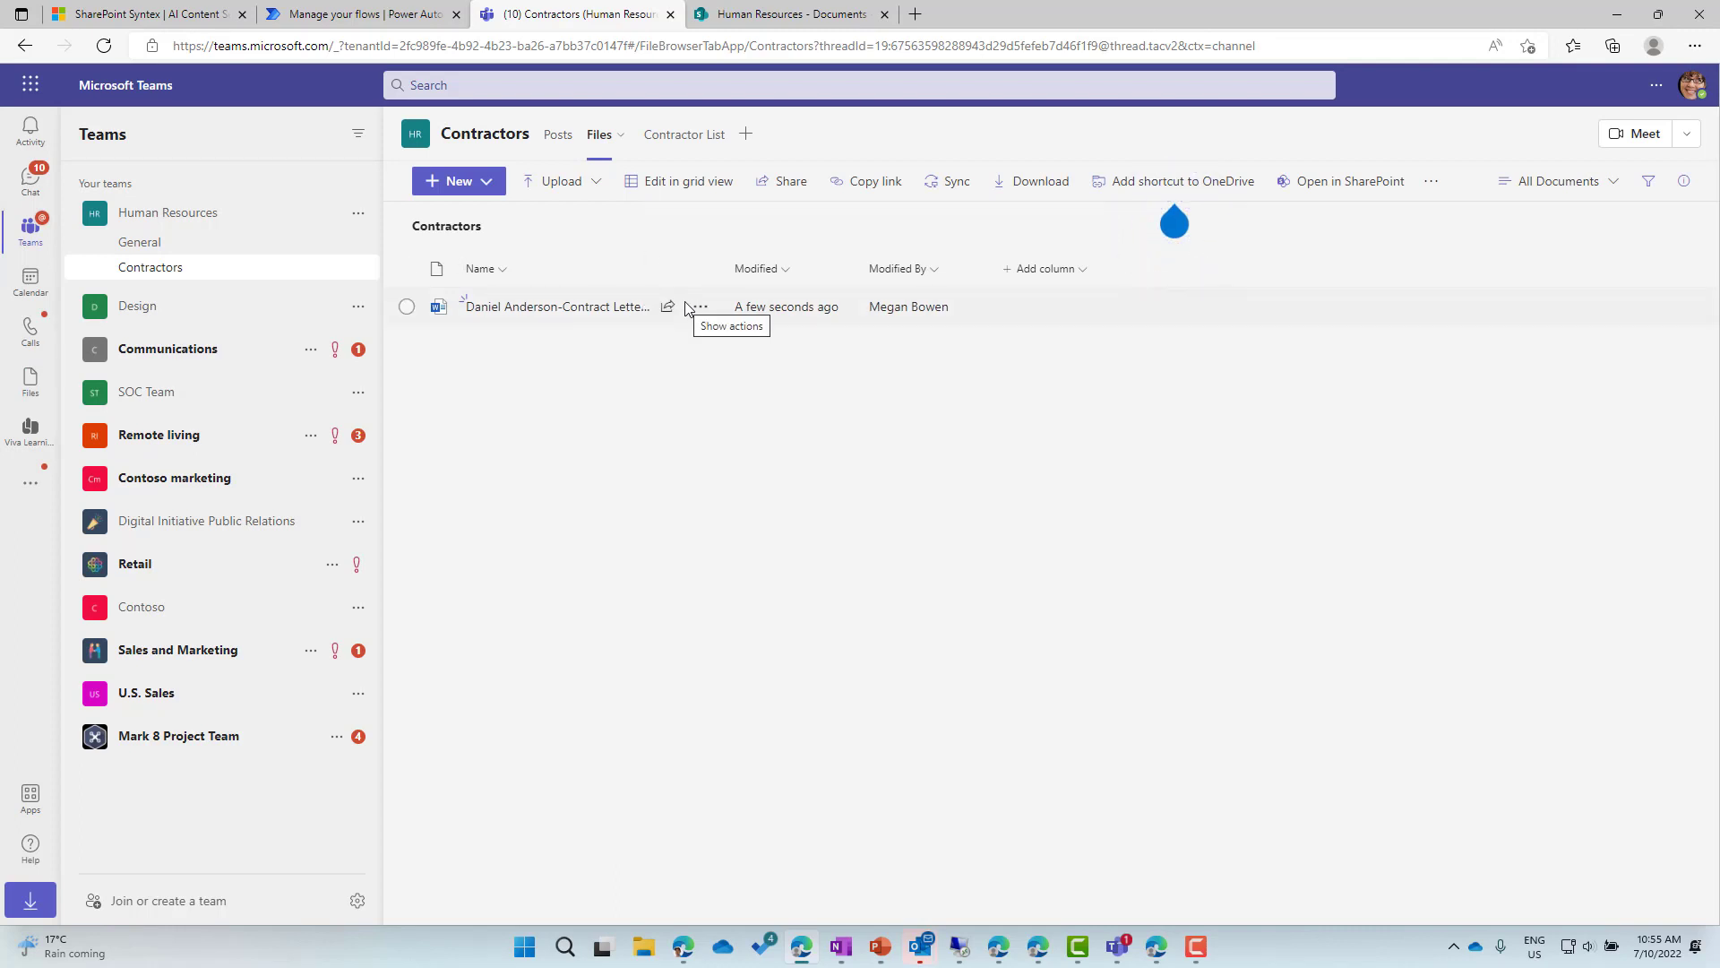
{"action": "left_click", "coordinate": [614, 320]}
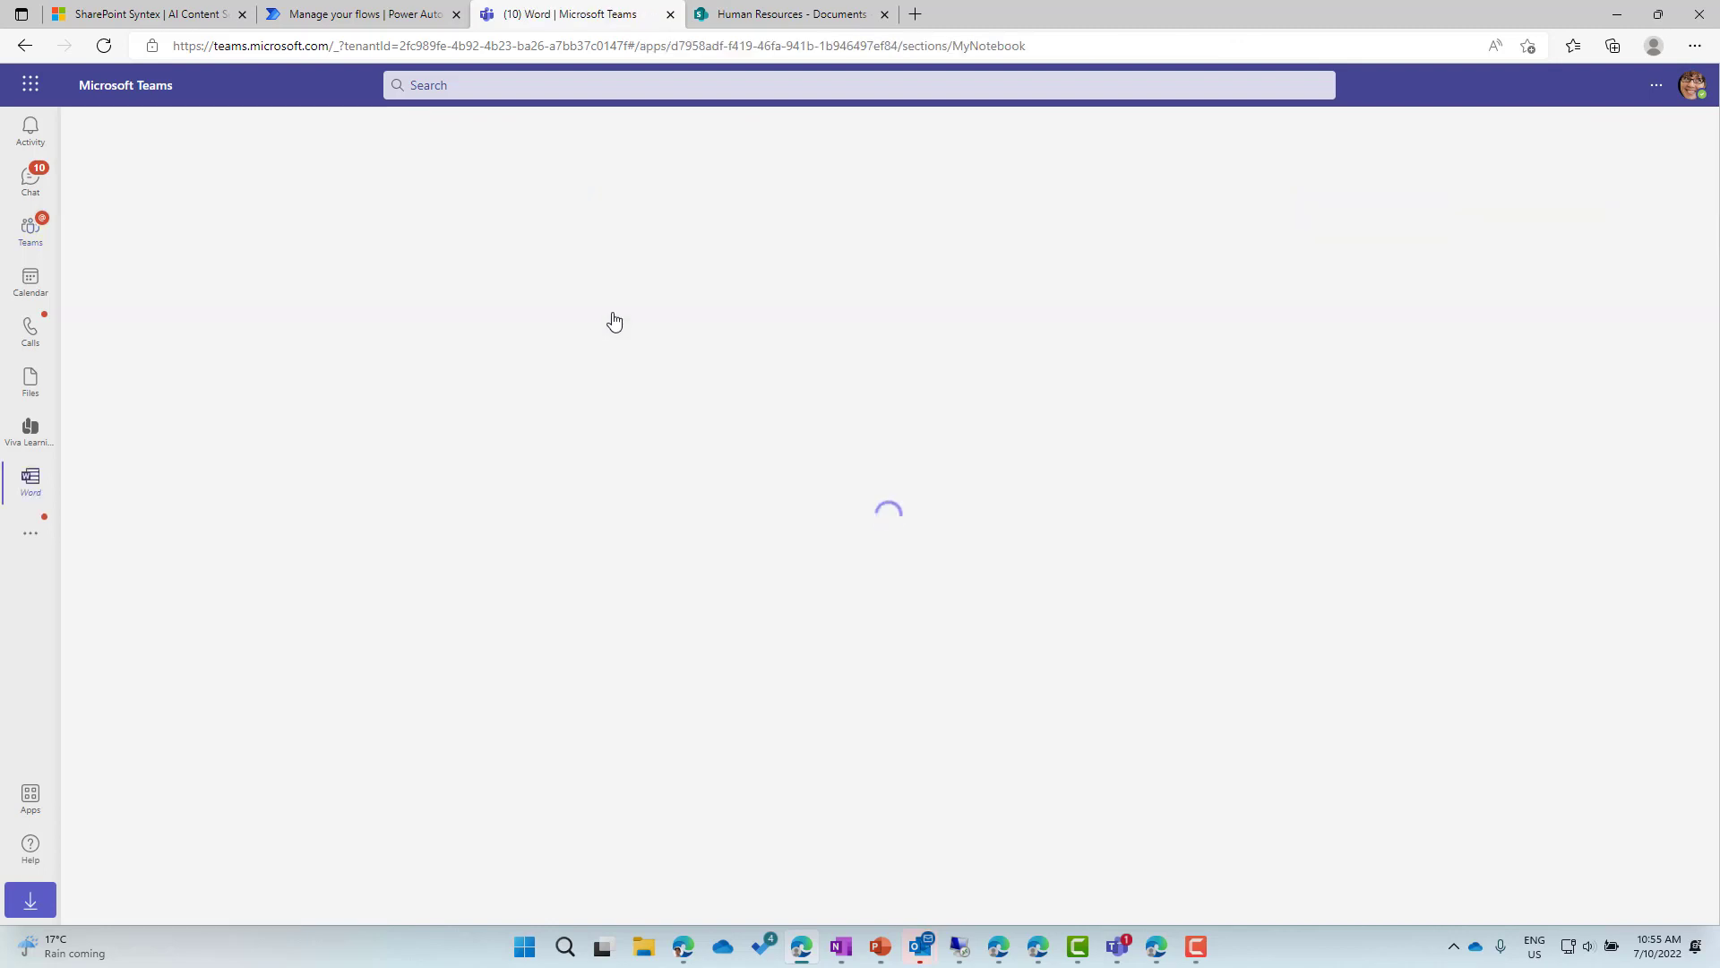